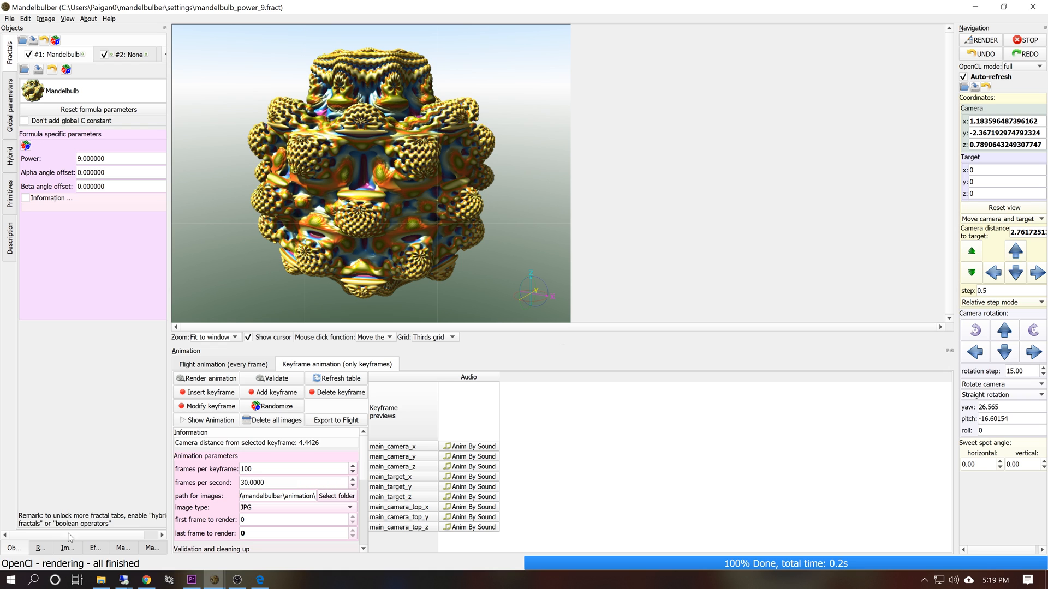
Set the image resolution to the 1920x1080 preset and halve it to 960 by 540.
left_click(66, 548)
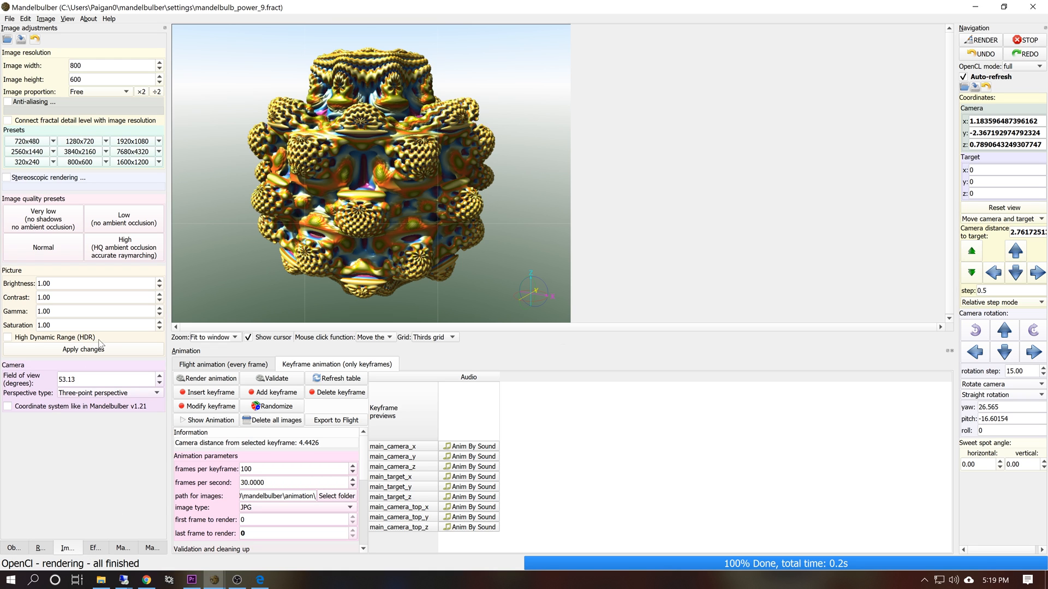
left_click_drag(169, 520, 205, 523)
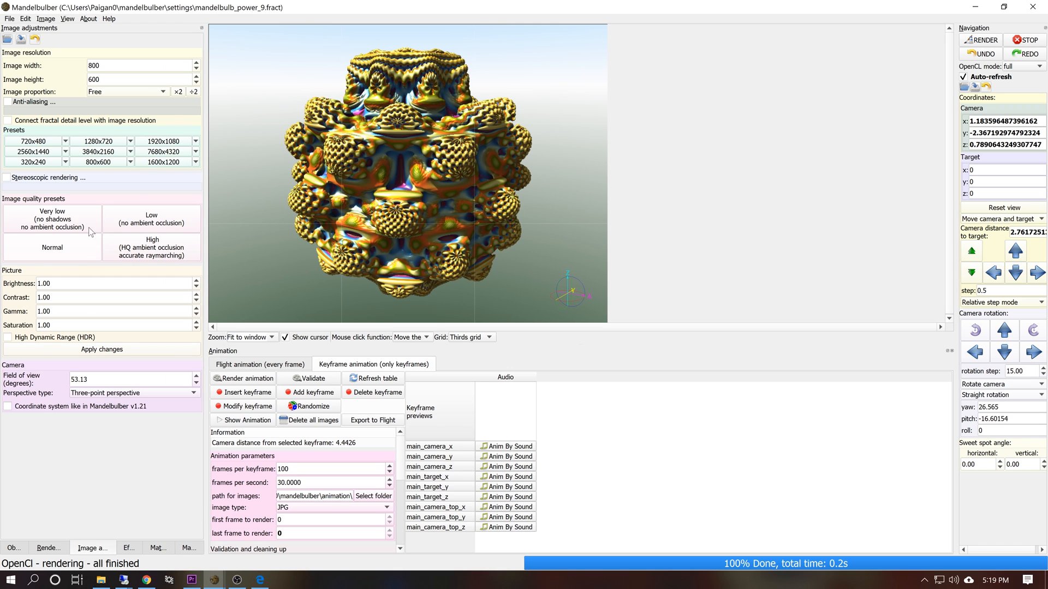
left_click(172, 141)
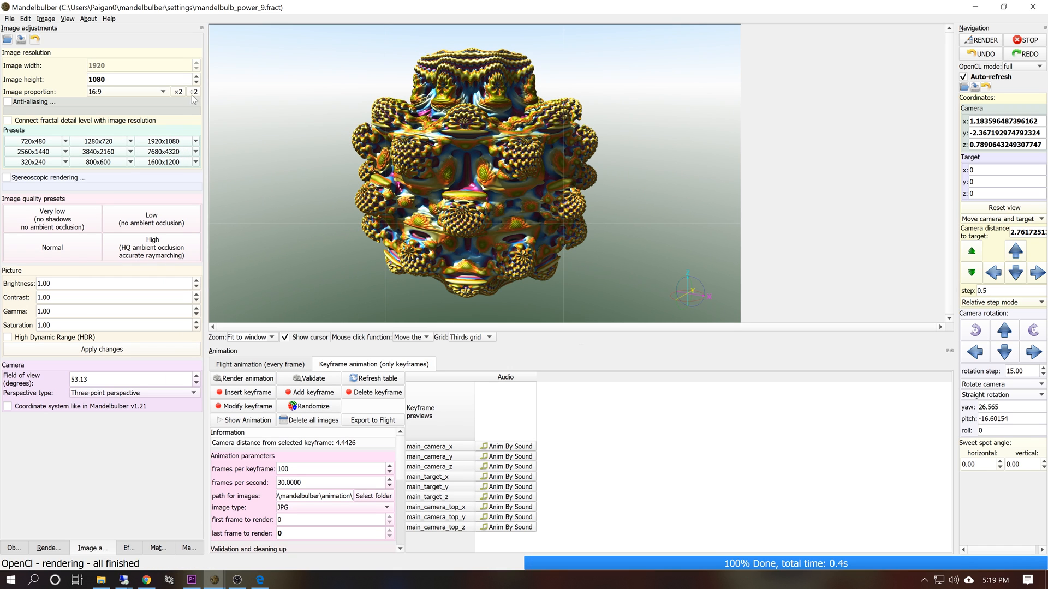
left_click(194, 92)
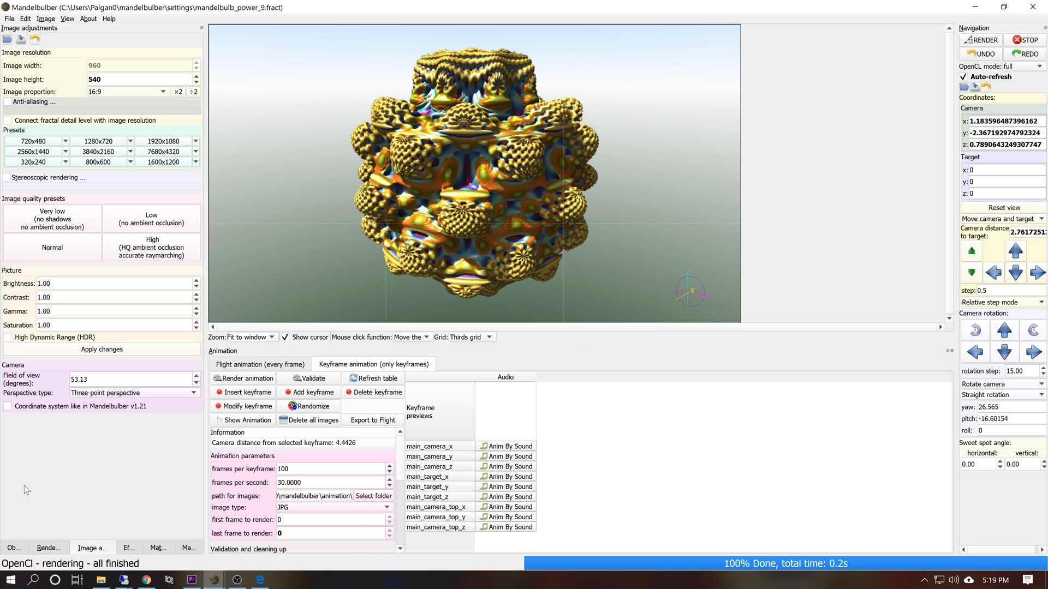
Turn off the 3-color gradient background and set background Color #1 to black.
left_click(129, 549)
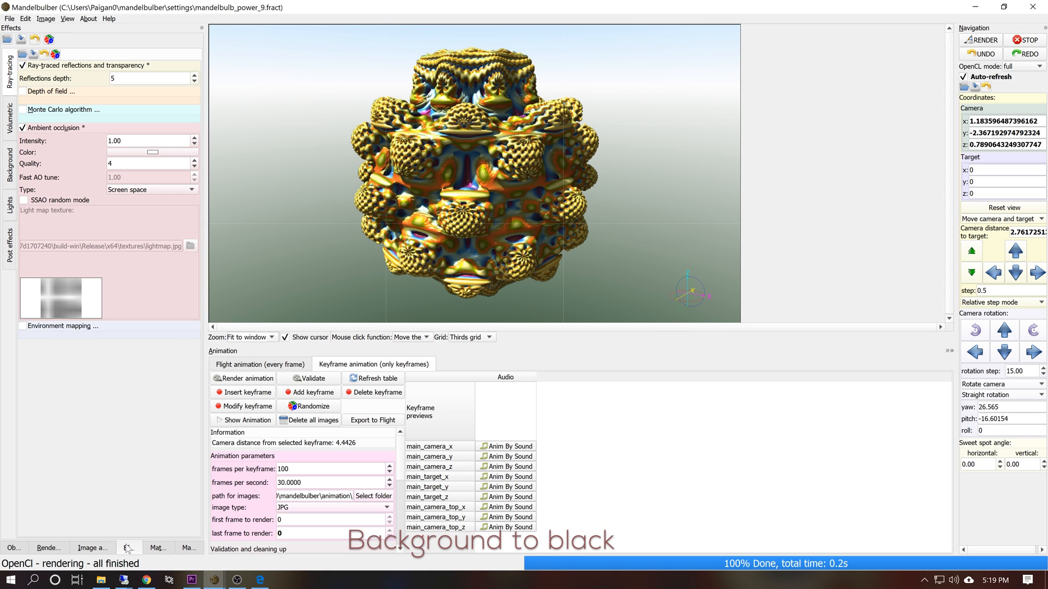
left_click(9, 167)
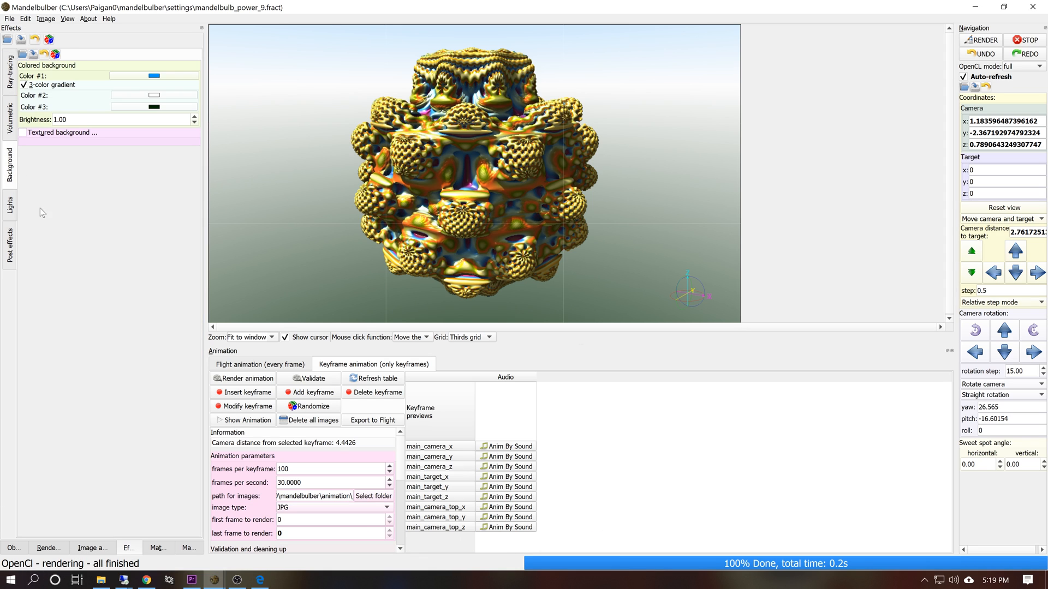
left_click(23, 85)
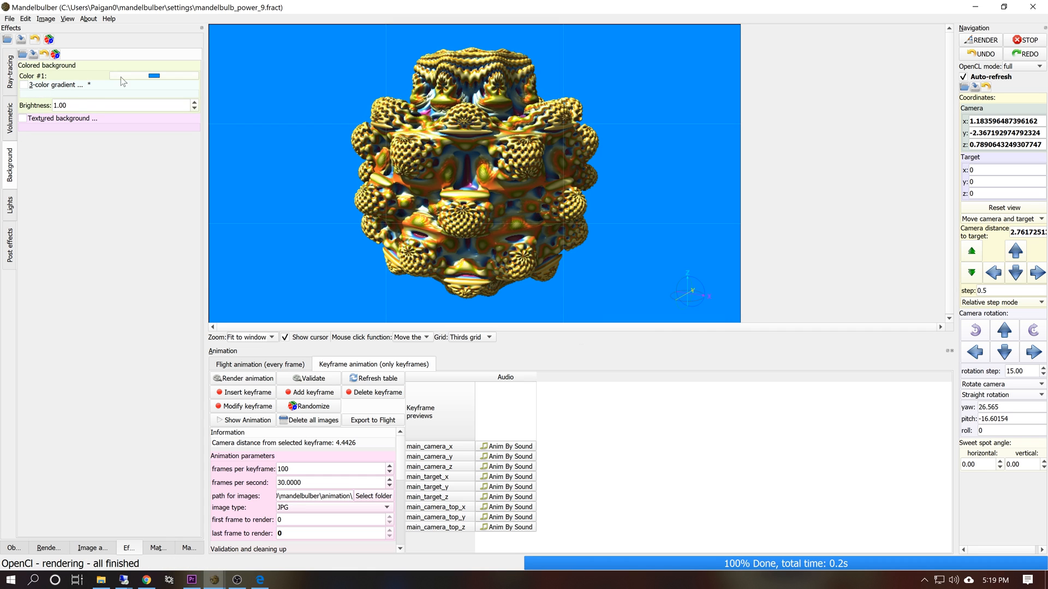
left_click(153, 75)
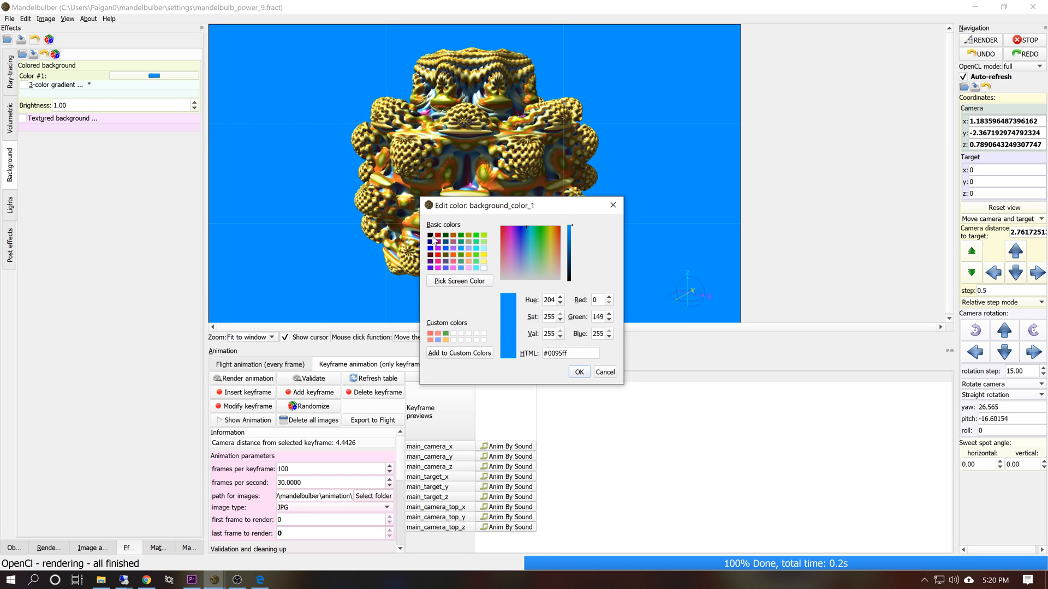
left_click(431, 237)
left_click(576, 373)
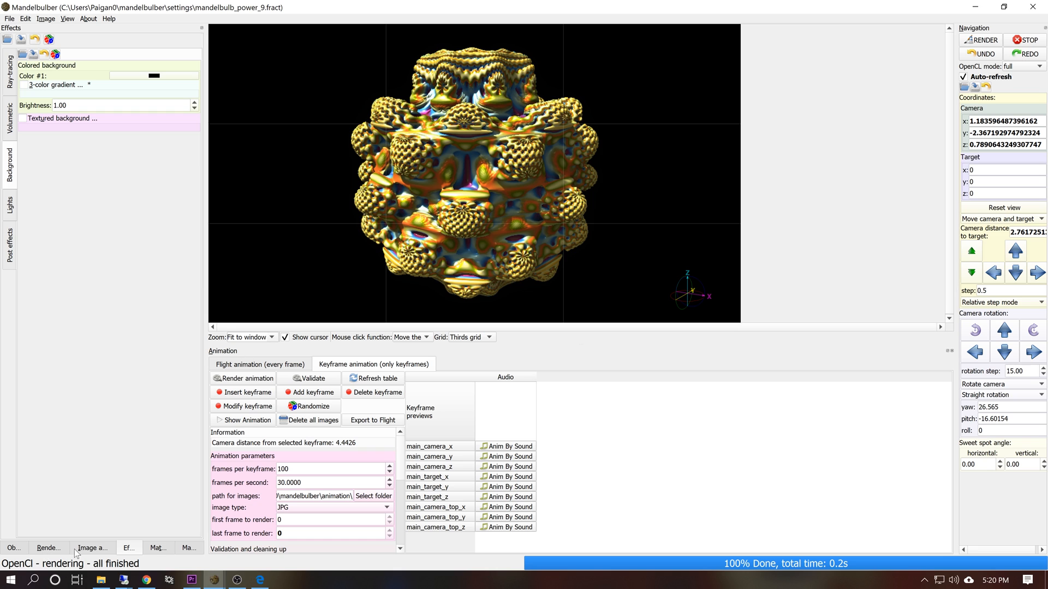
Set the fractal's global Repeat values to 4 on the x, y and z axes.
left_click(47, 548)
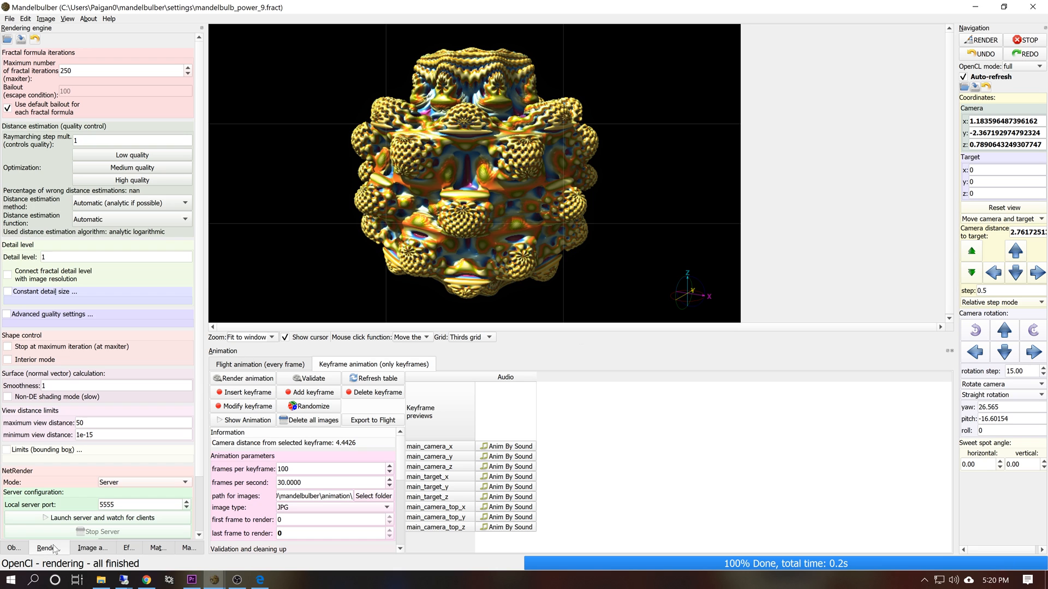
left_click(14, 548)
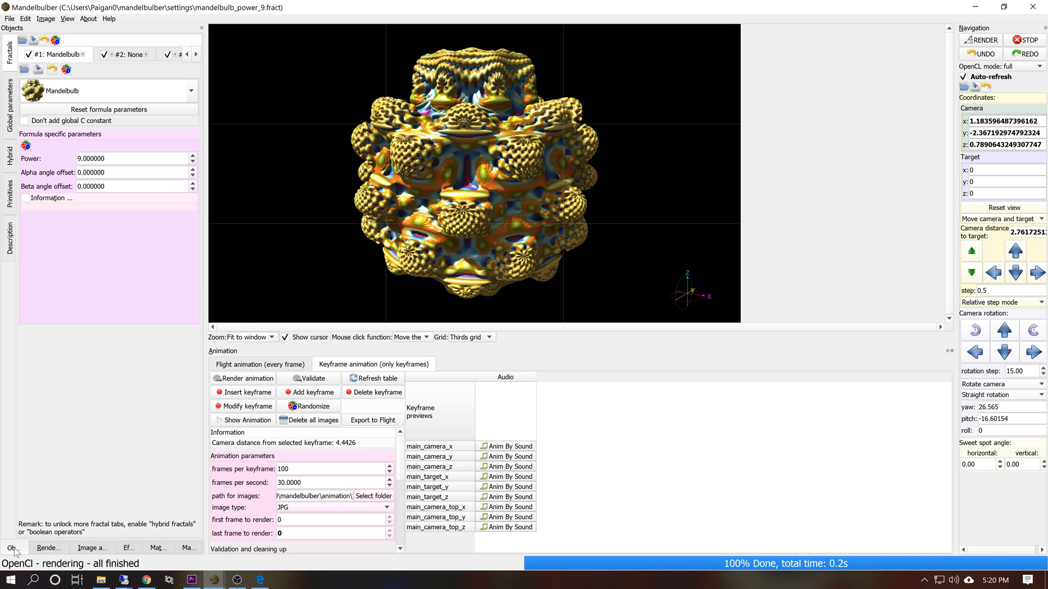
left_click(8, 95)
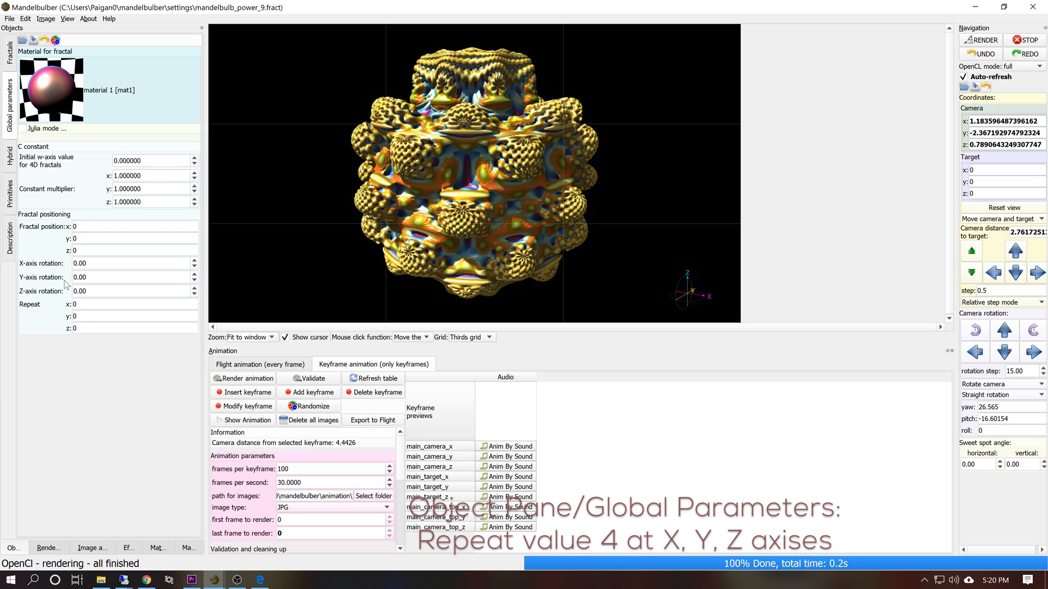
double_click(135, 304)
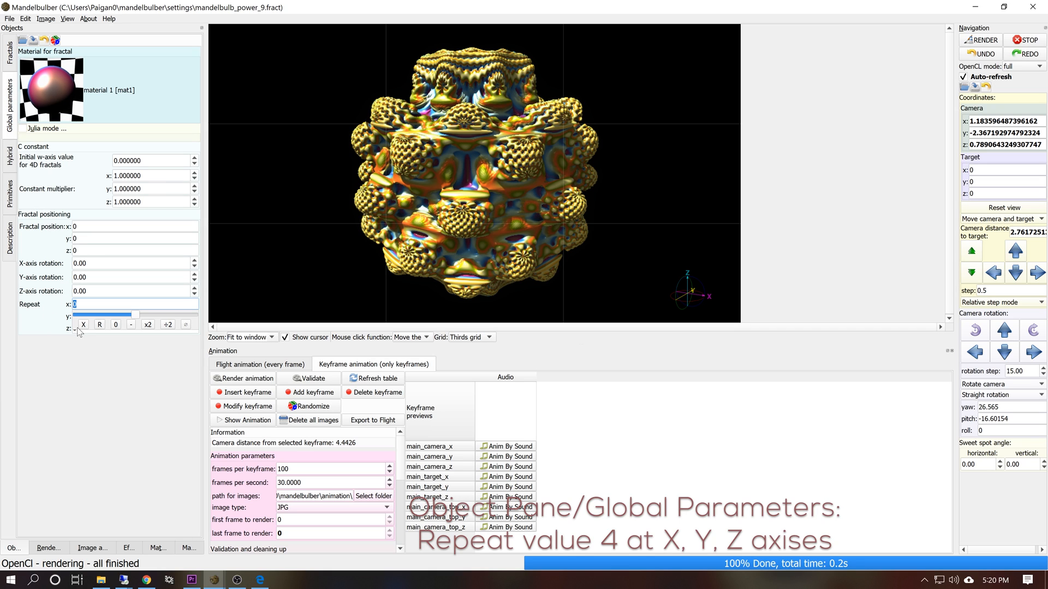
type("4")
key("Tab")
type("4")
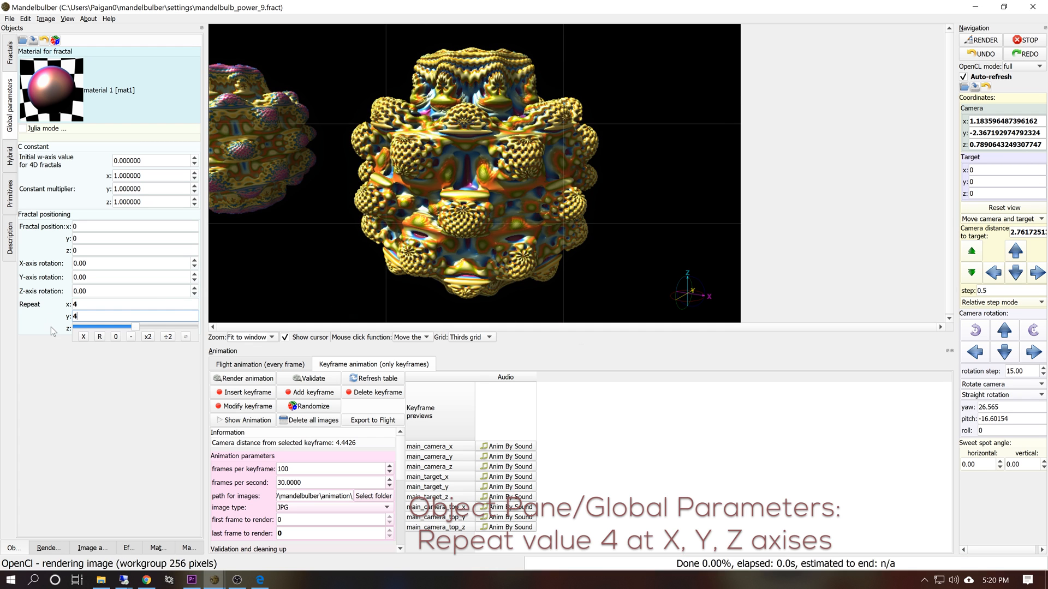
key("Tab")
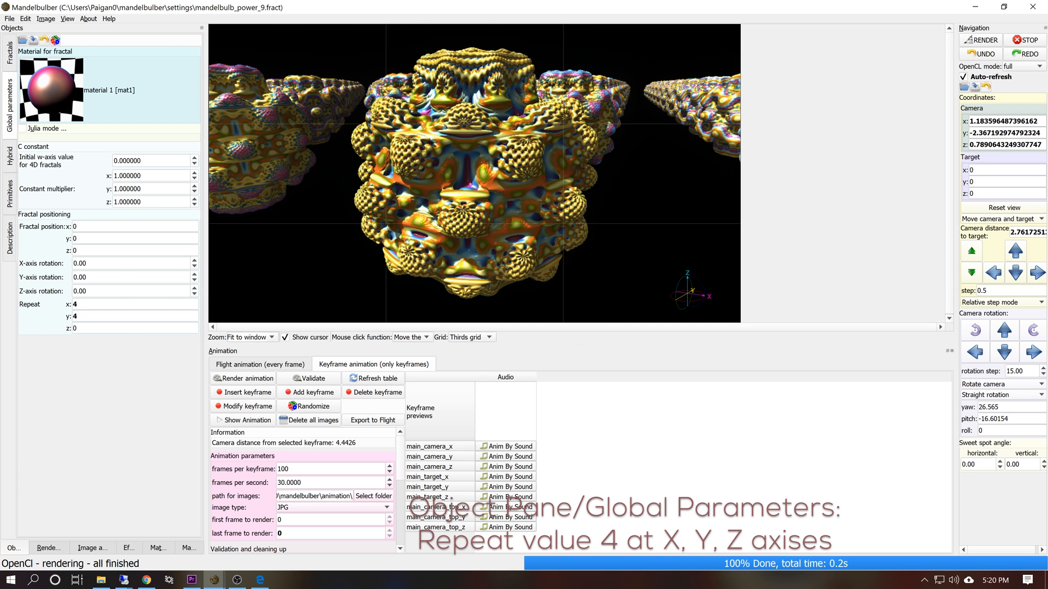
type("4")
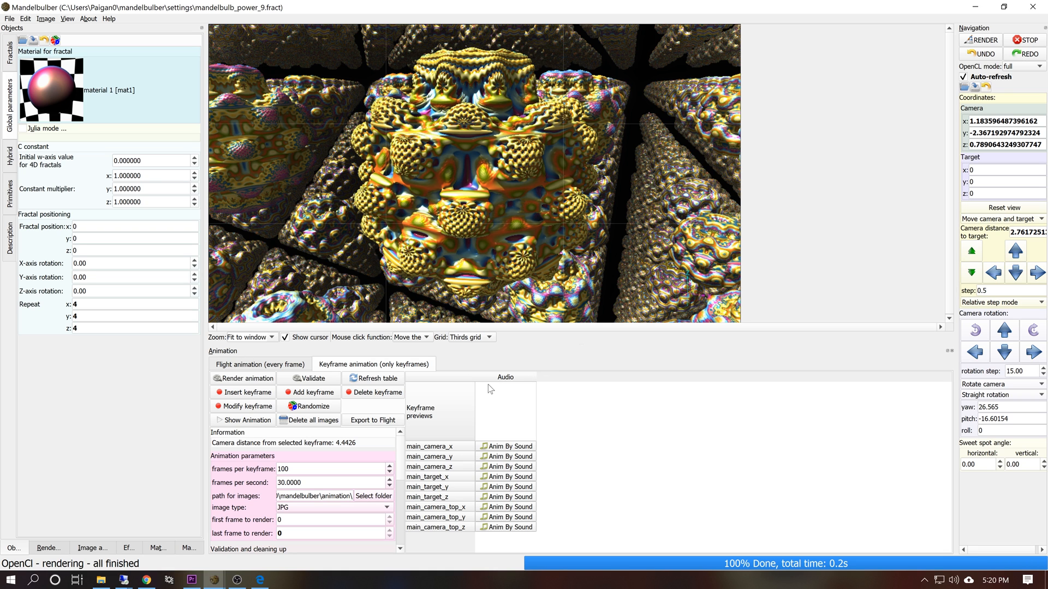
Add five keyframes of the current view to the keyframe animation.
mouse_move(491, 385)
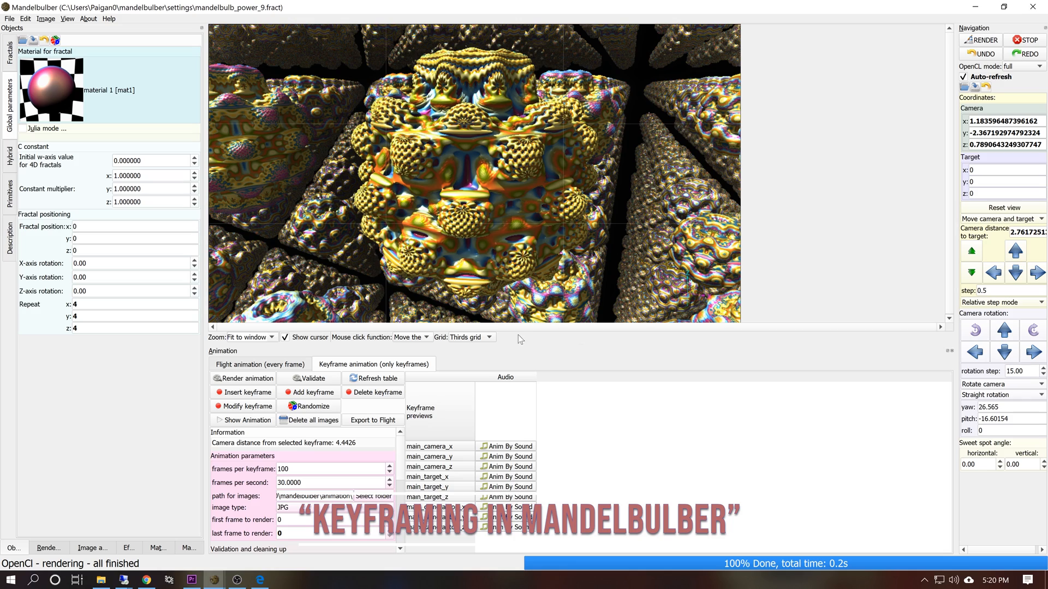
left_click(316, 393)
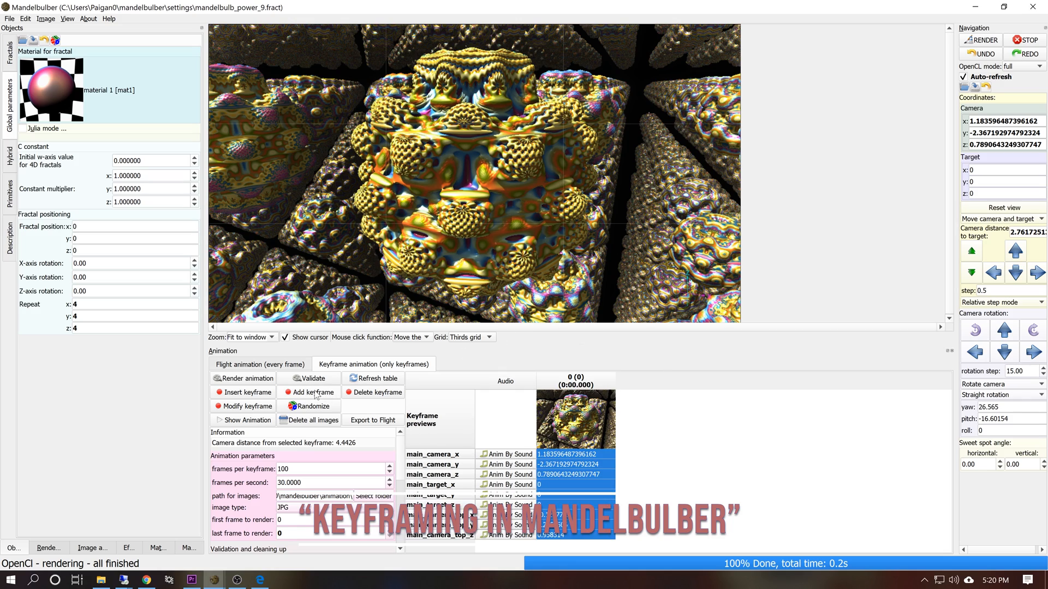
left_click(316, 393)
left_click(316, 393)
left_click(316, 393)
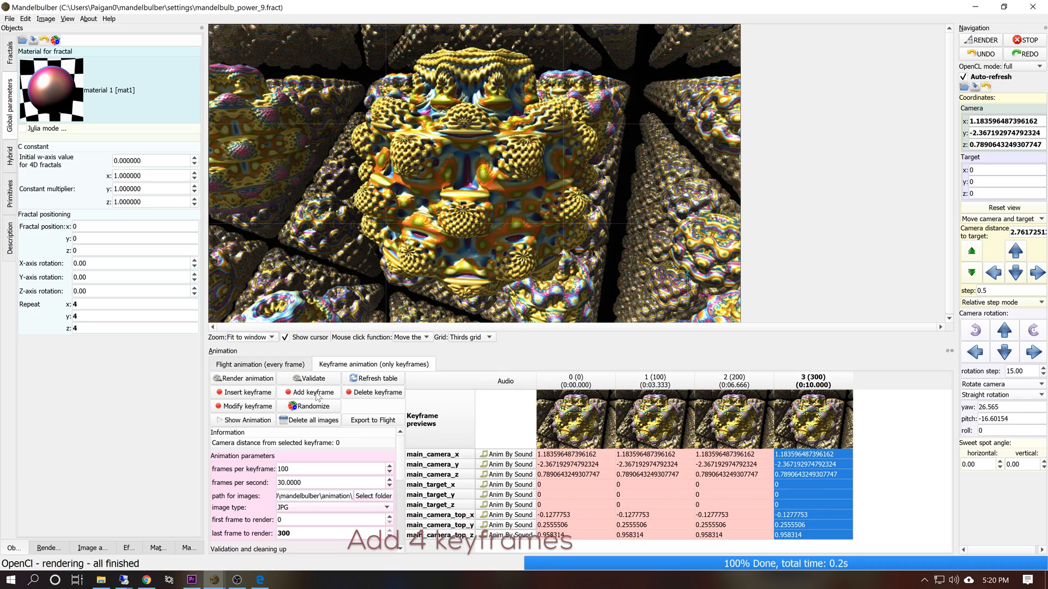
left_click(318, 395)
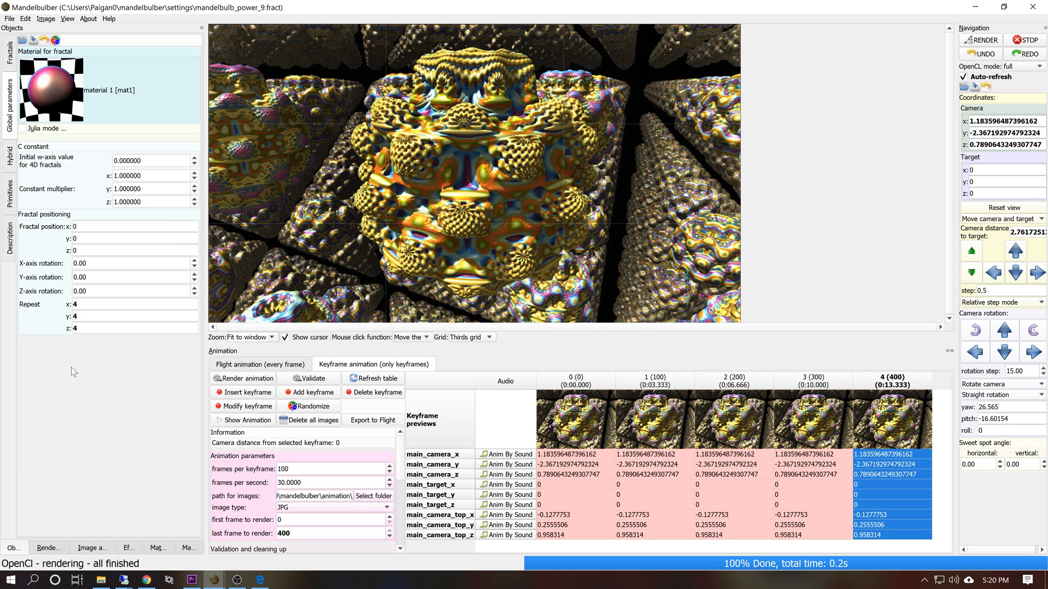
Add the fractal's X-axis rotation parameter to the keyframe animation table.
right_click(81, 266)
left_click(129, 365)
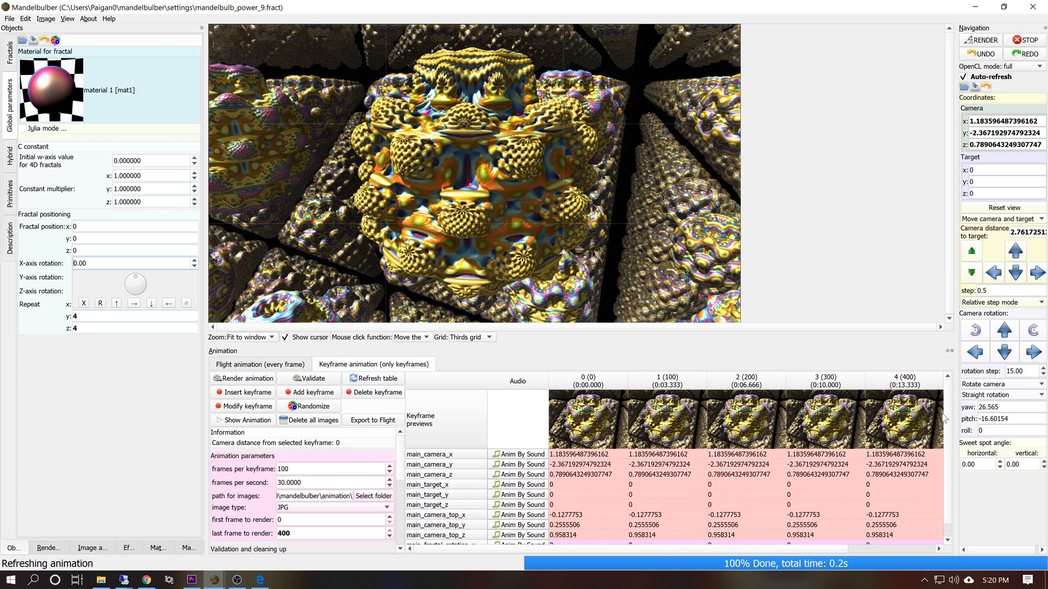
scroll(947, 414, "down", 1)
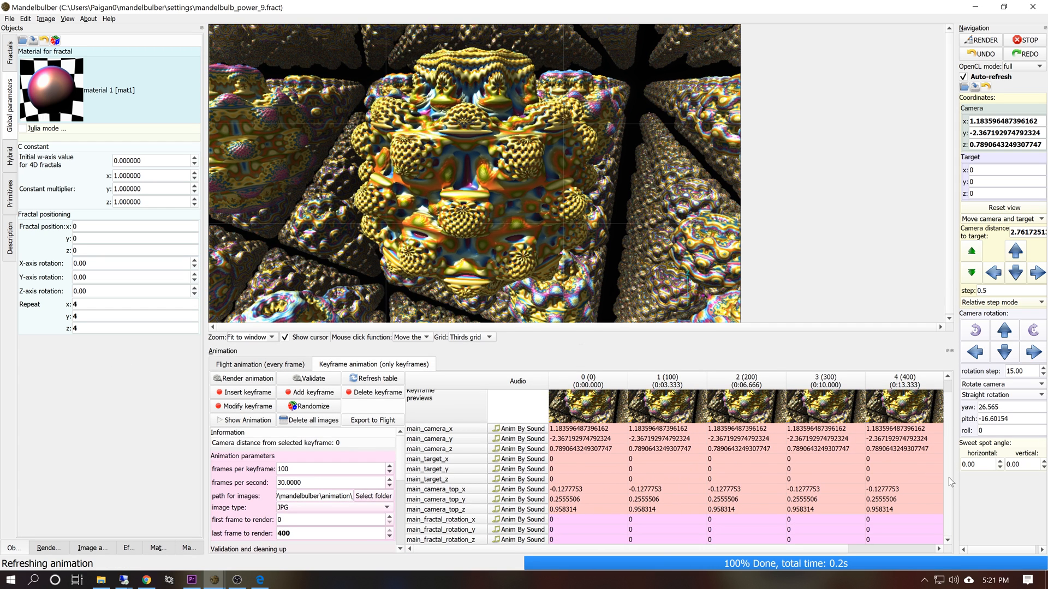
Interpolate main_fractal_rotation_x from keyframe 0 to keyframe 4 with a last-keyframe value of 720.
right_click(562, 520)
left_click(578, 526)
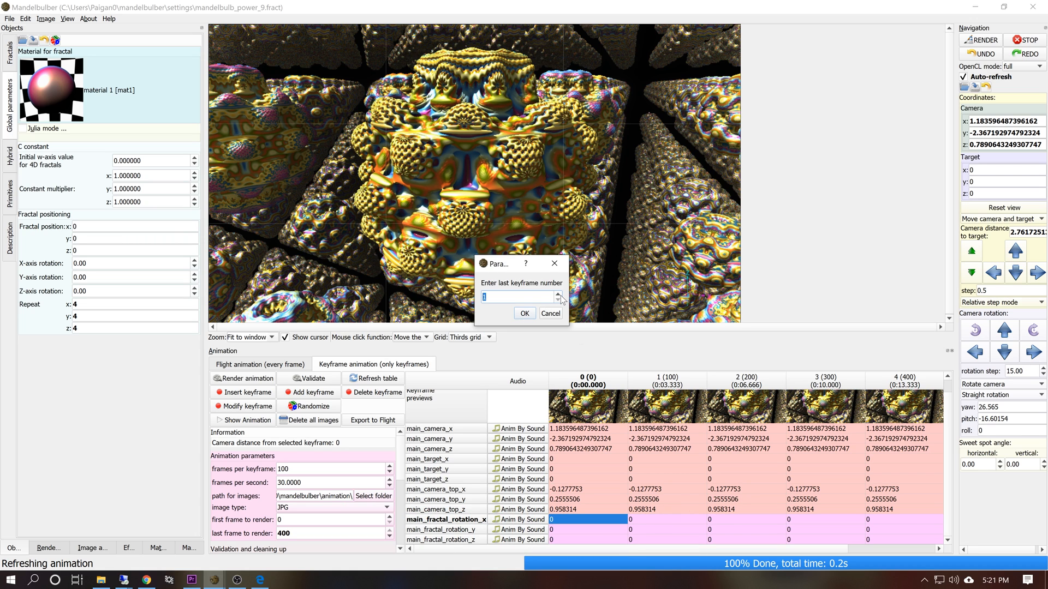
left_click(527, 315)
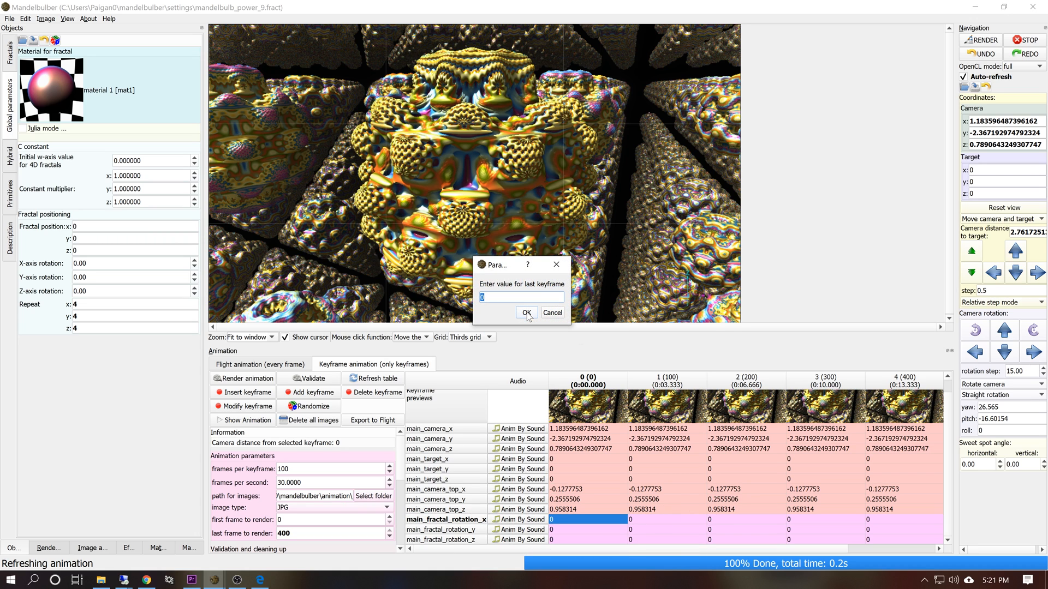
type("720")
left_click(527, 313)
Interpolate main_fractal_rotation_y from keyframe 0 to keyframe 4 with a last-keyframe value of 720.
right_click(559, 531)
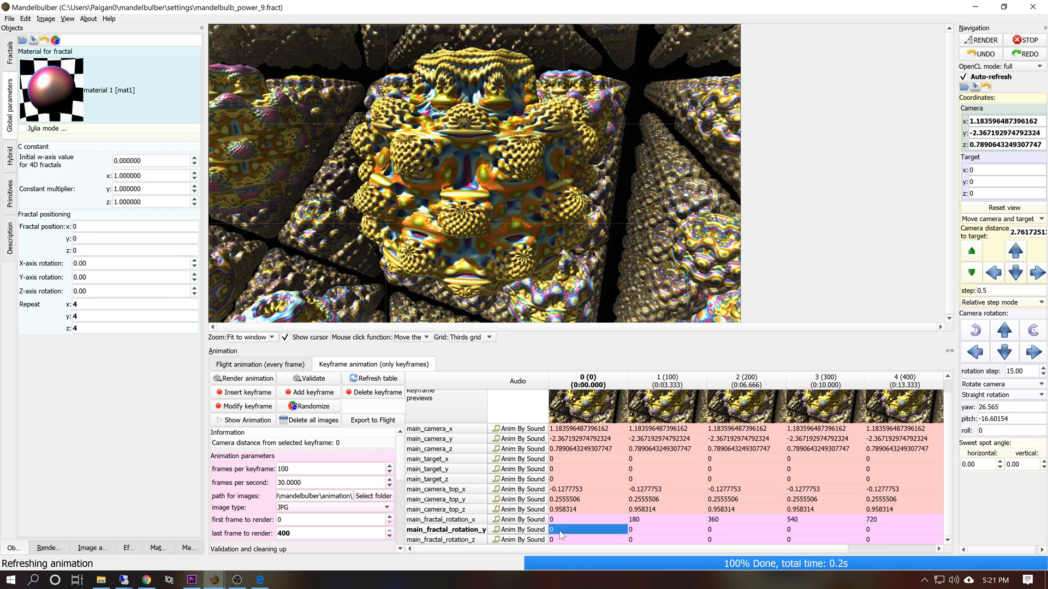
left_click(594, 538)
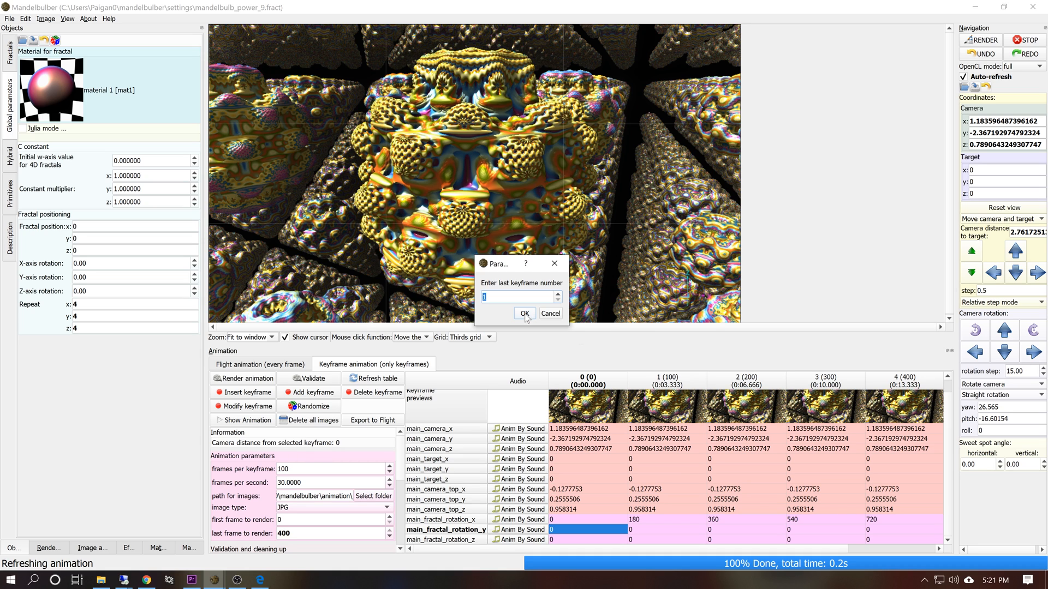
left_click(524, 314)
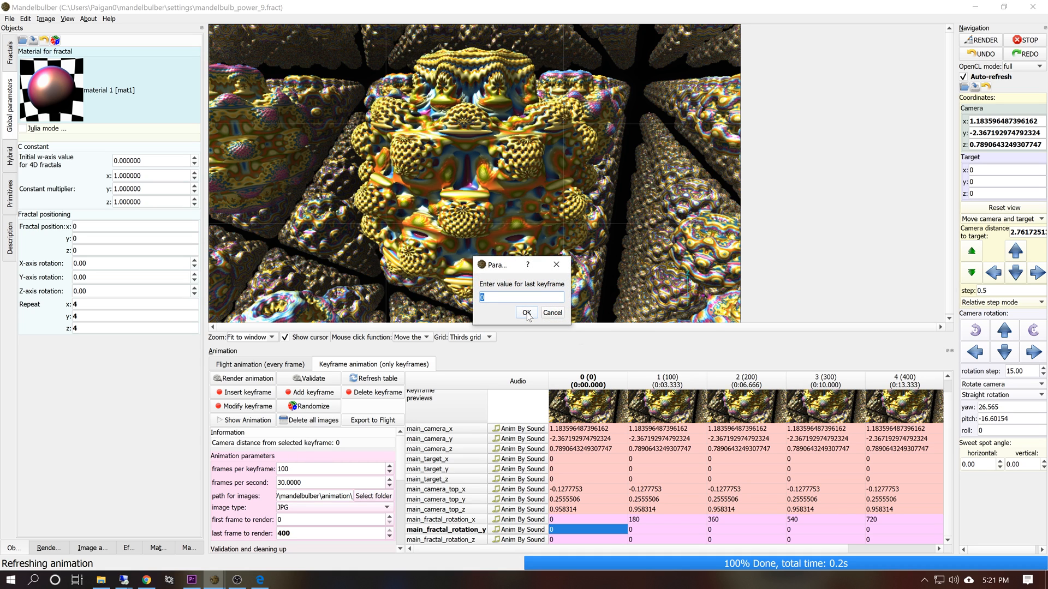
left_click(526, 313)
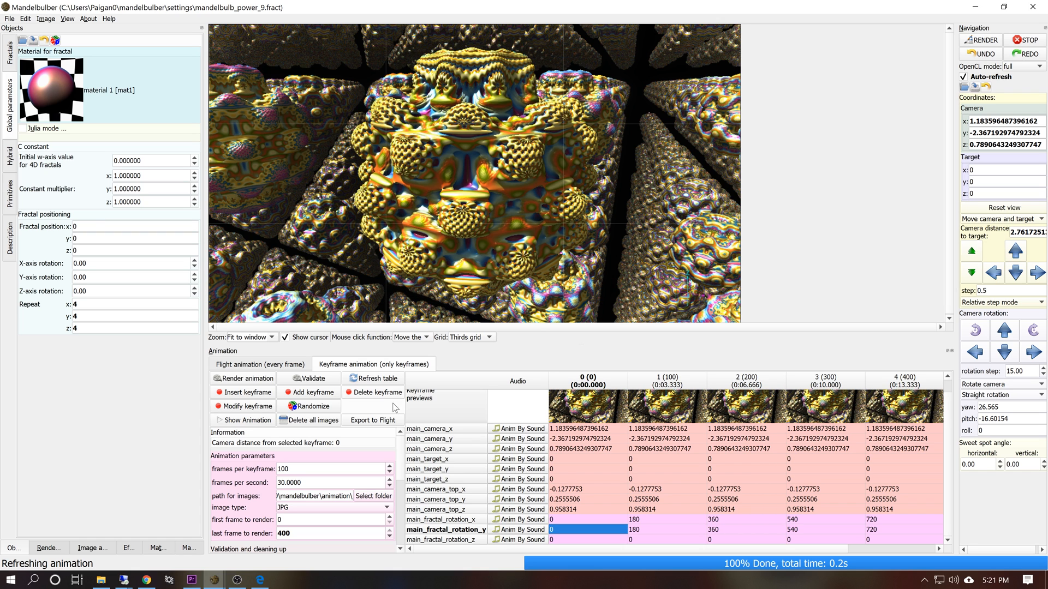
Create a folder named tut inside AudioSync on Local Disk (H:) and set it as the animation's image path.
left_click(373, 496)
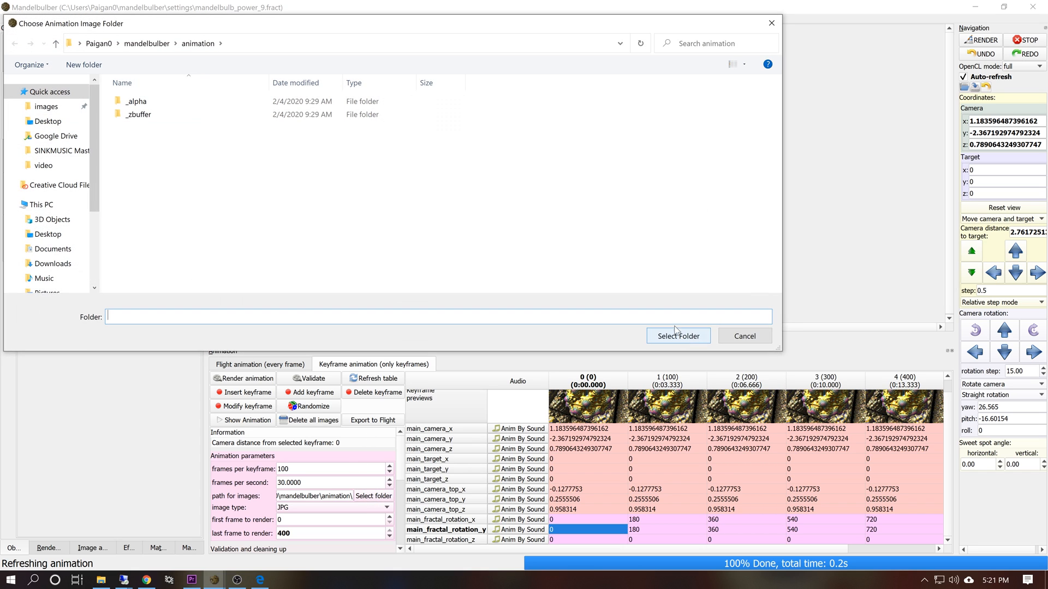
scroll(60, 207, "down", 3)
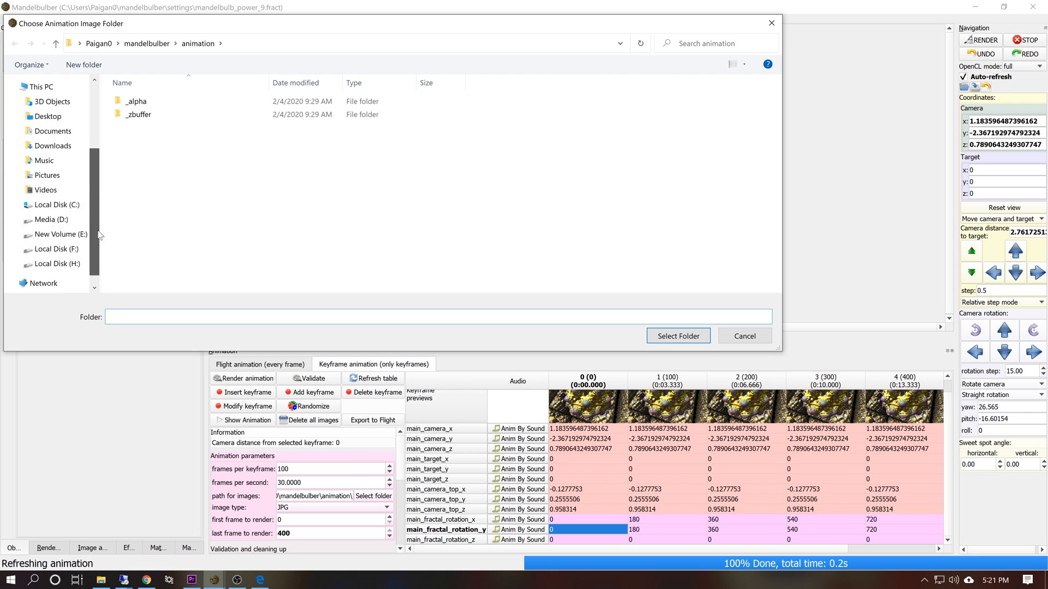
left_click(68, 245)
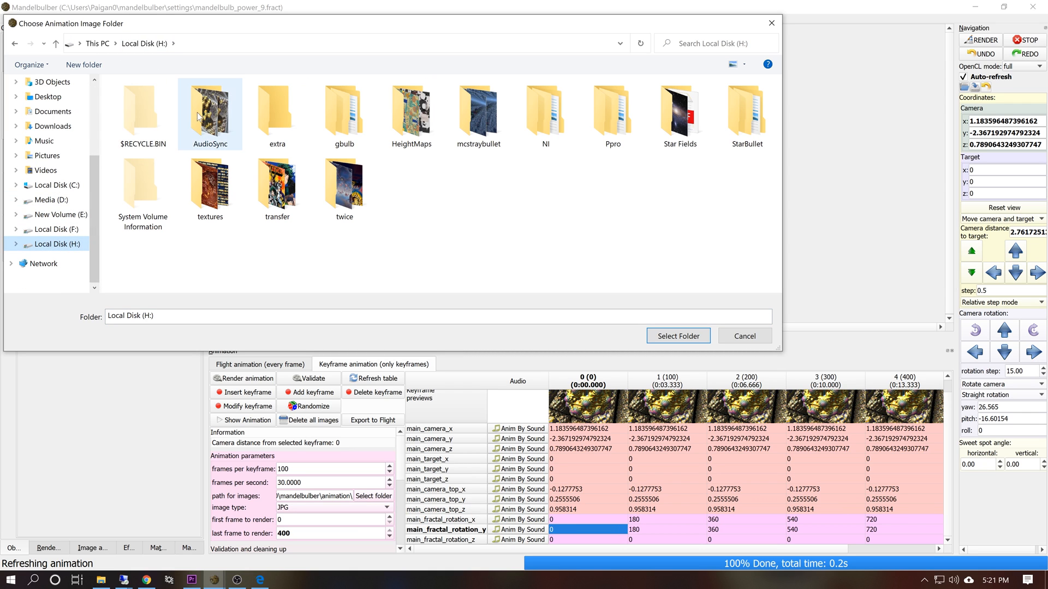
double_click(214, 111)
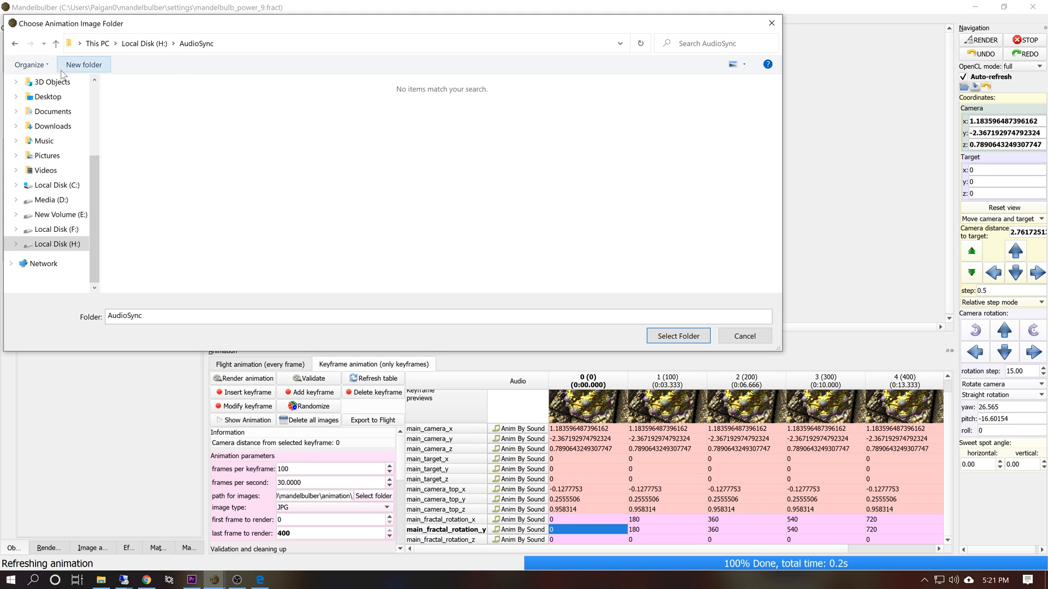
left_click(83, 64)
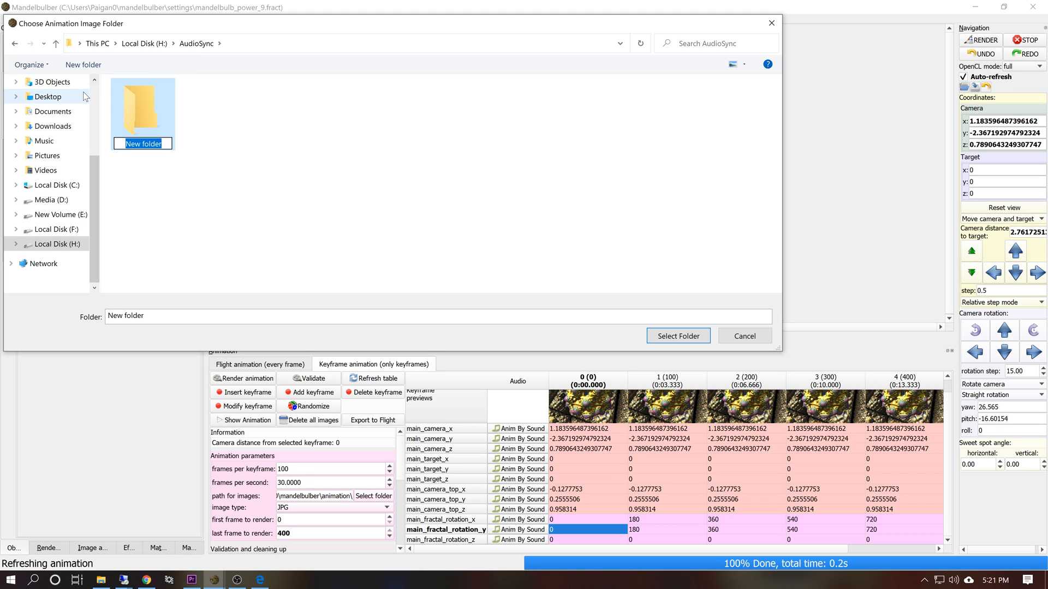
type("tut")
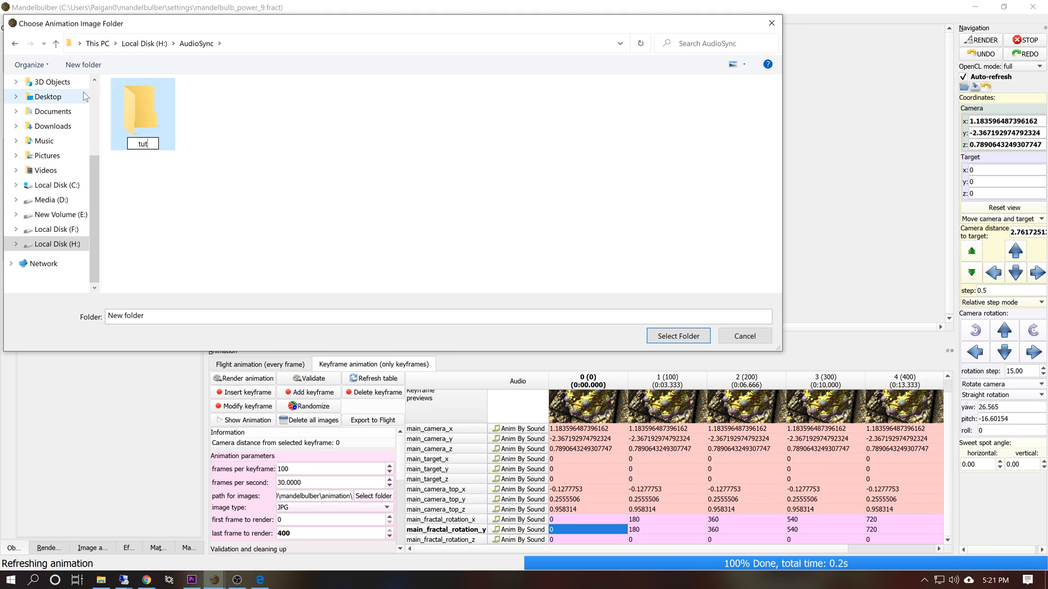
key("Return")
key("Return")
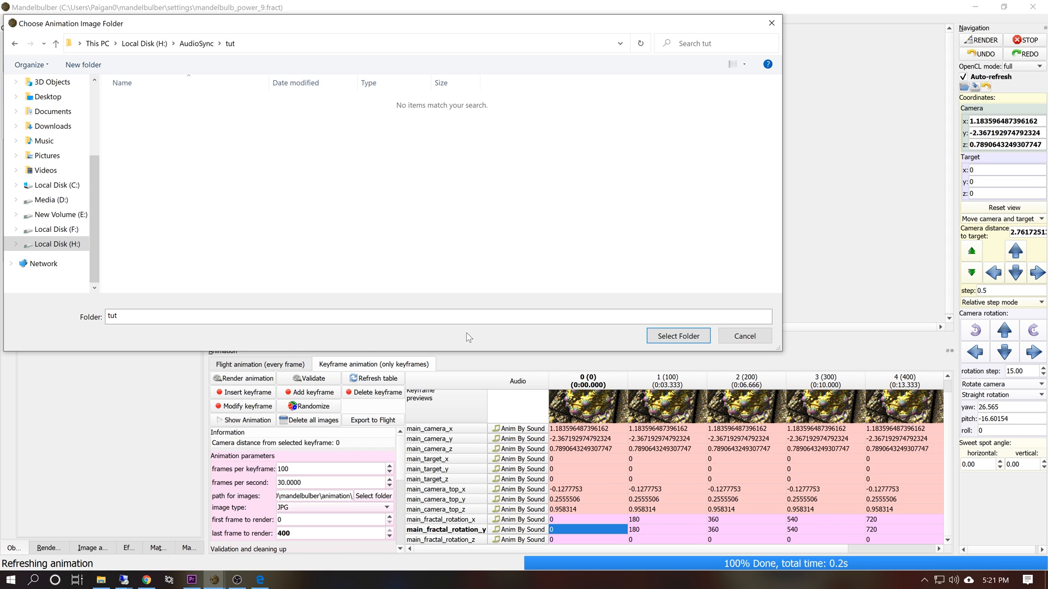
left_click(684, 341)
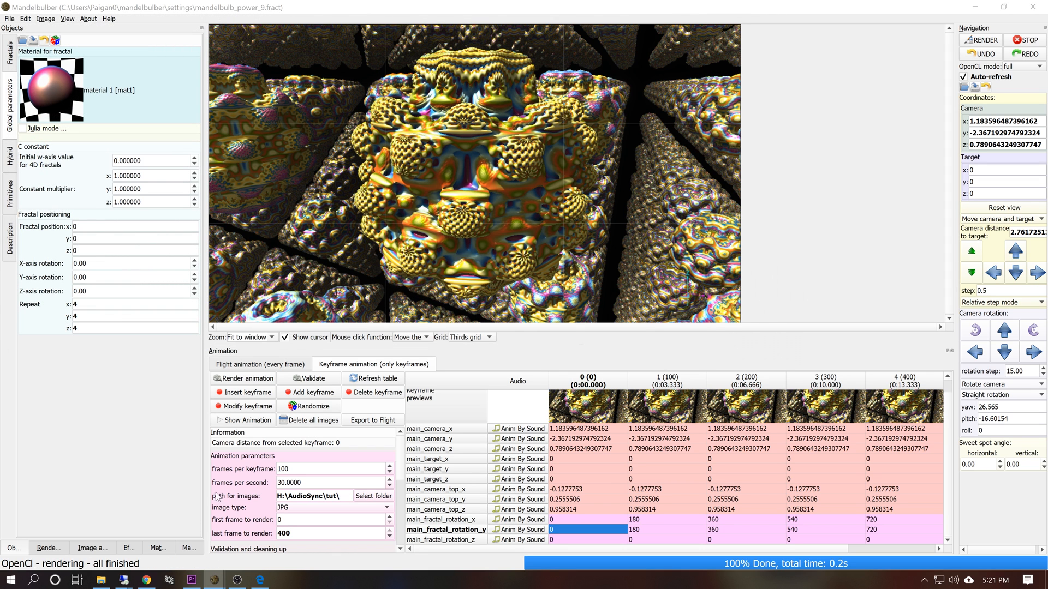
Launch the NetRender server on local port 5555 and allow its network access through Windows Defender Firewall.
left_click(62, 548)
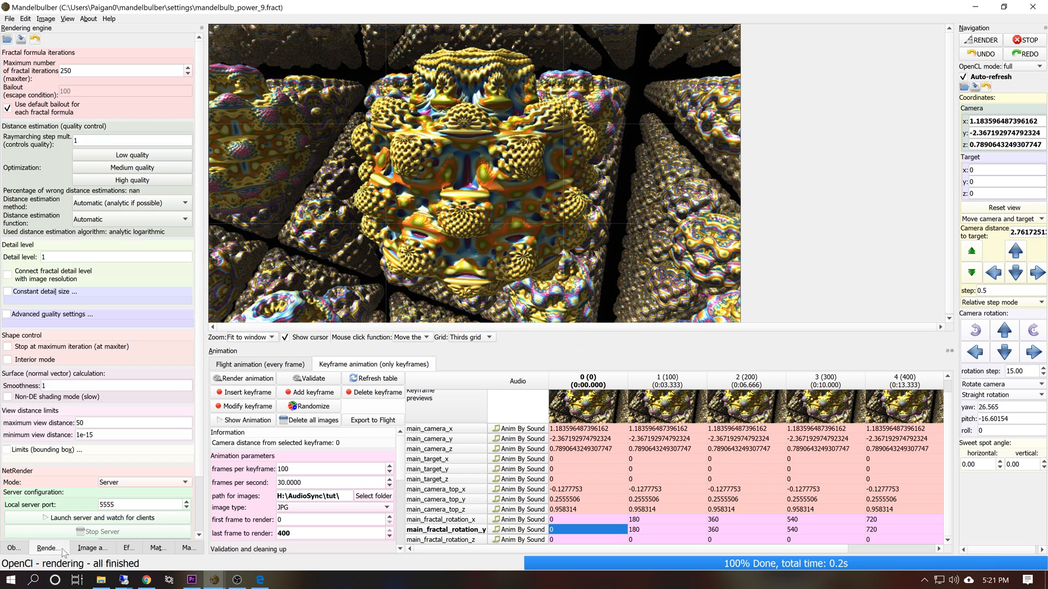
scroll(180, 509, "down", 2)
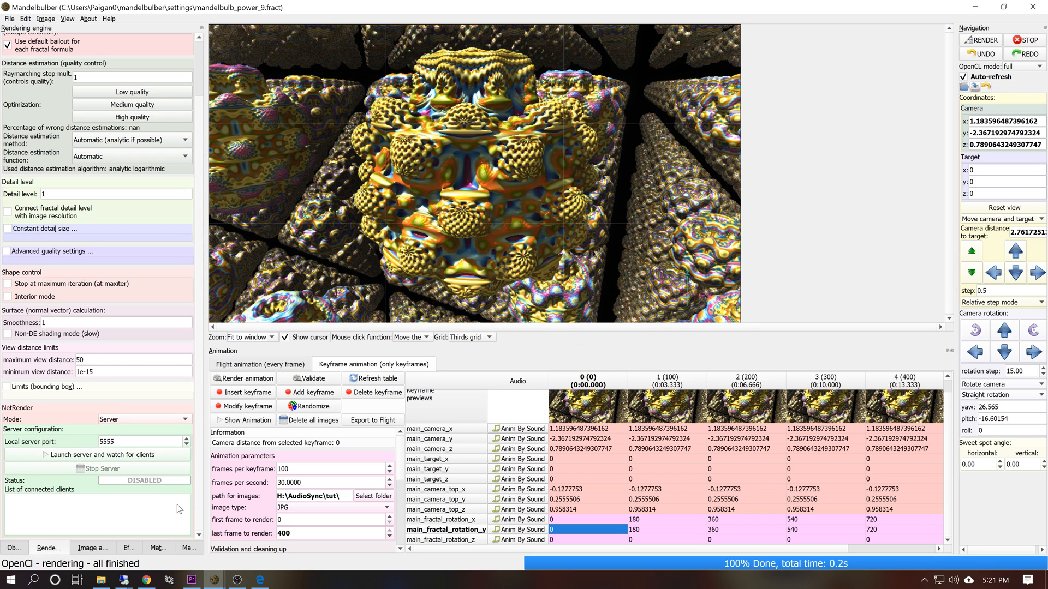
left_click(73, 457)
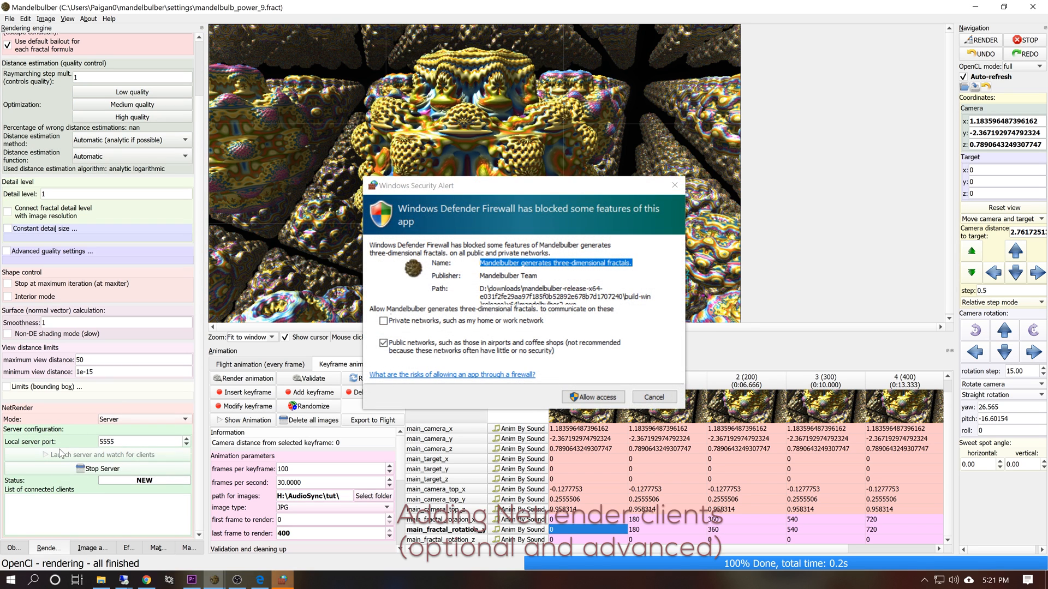
left_click(586, 395)
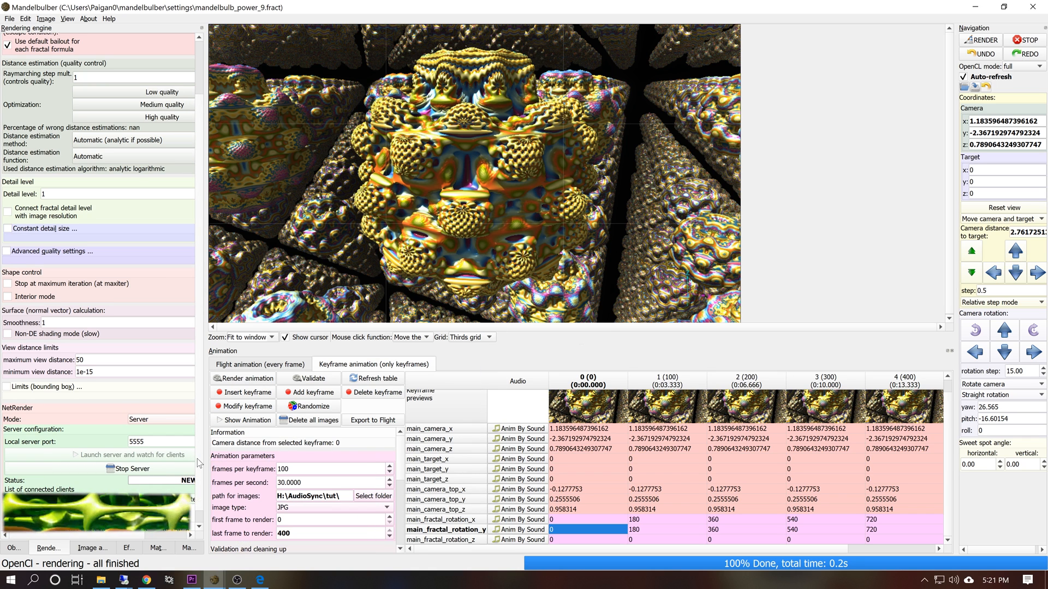
scroll(202, 485, "down", 1)
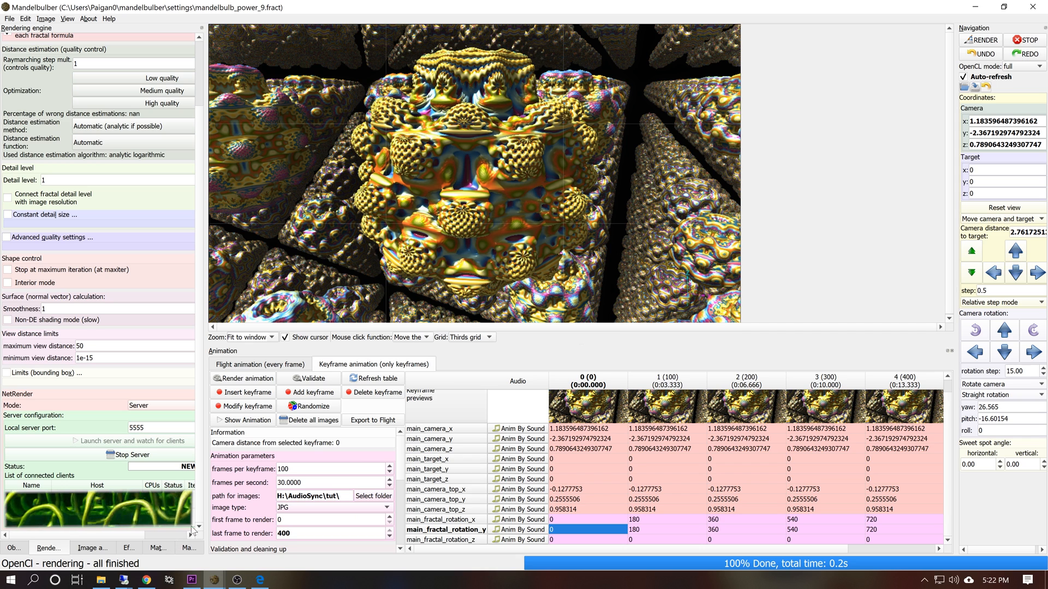
Turn off the Alpha and Z Buffer image channels in the program preferences.
left_click(9, 18)
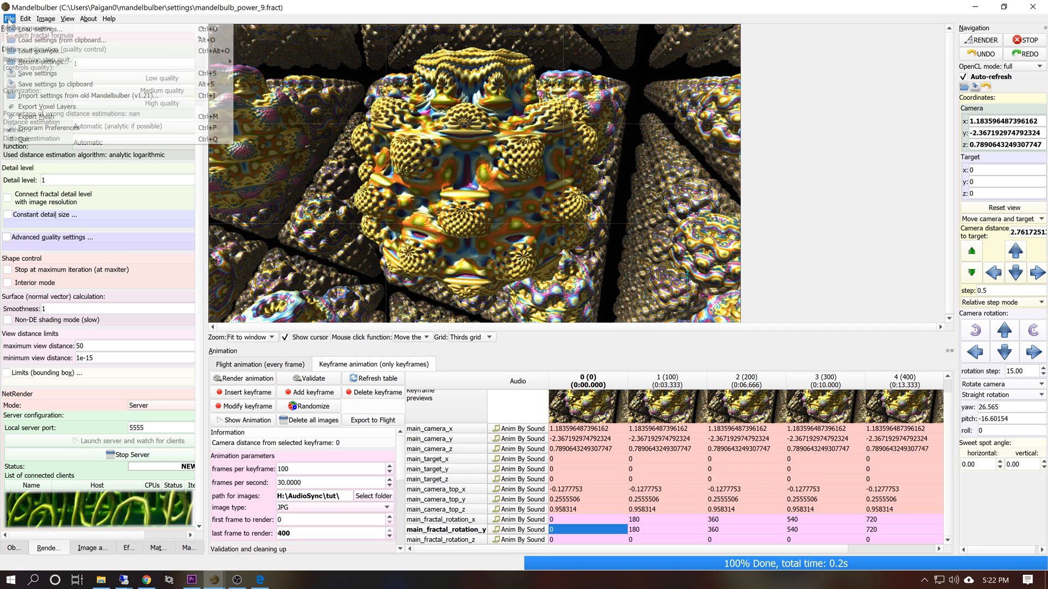
left_click(38, 129)
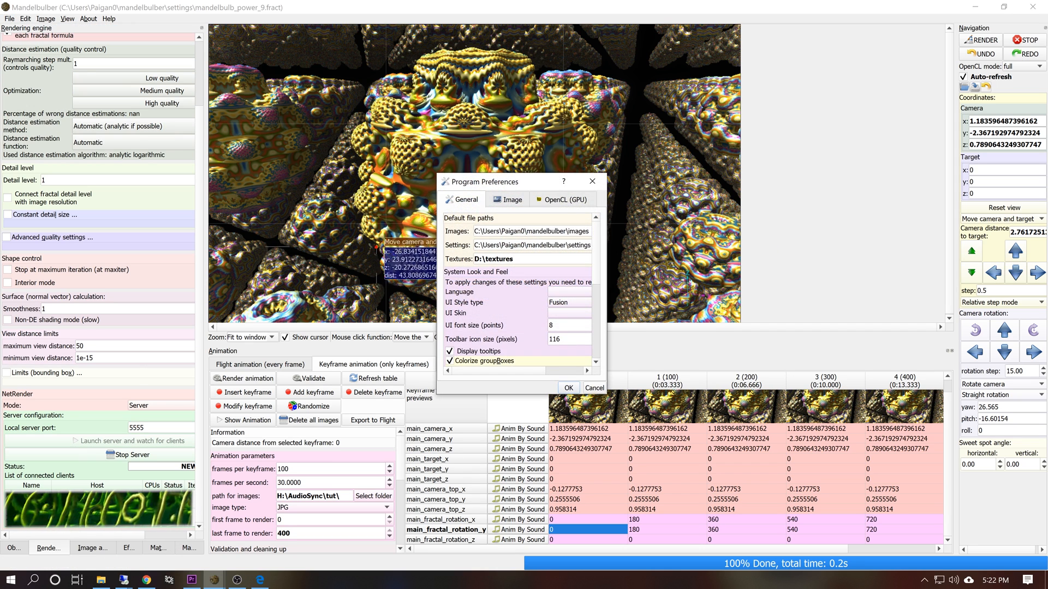
left_click(508, 200)
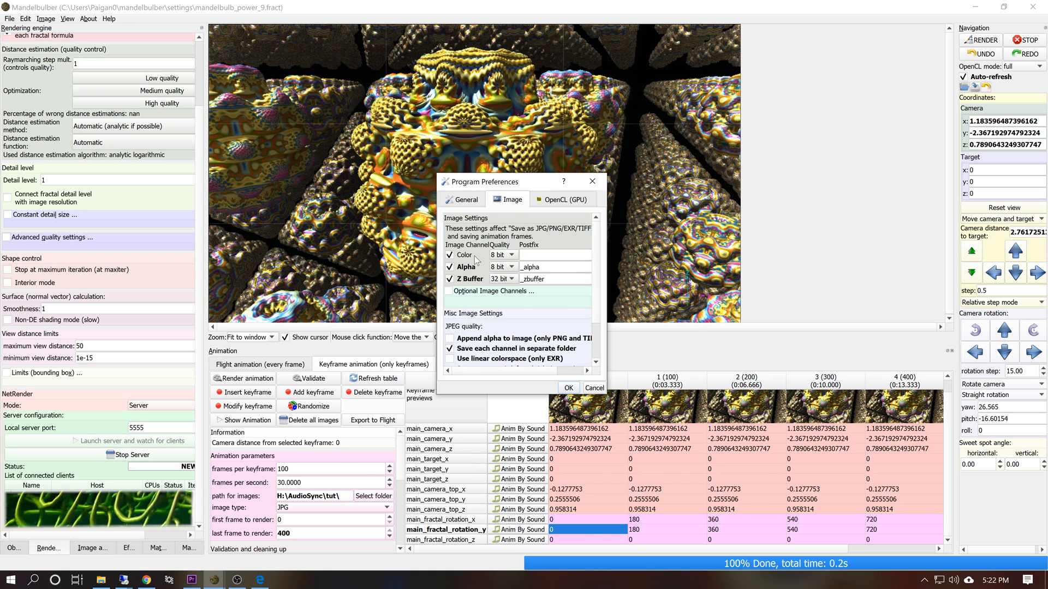
left_click(464, 279)
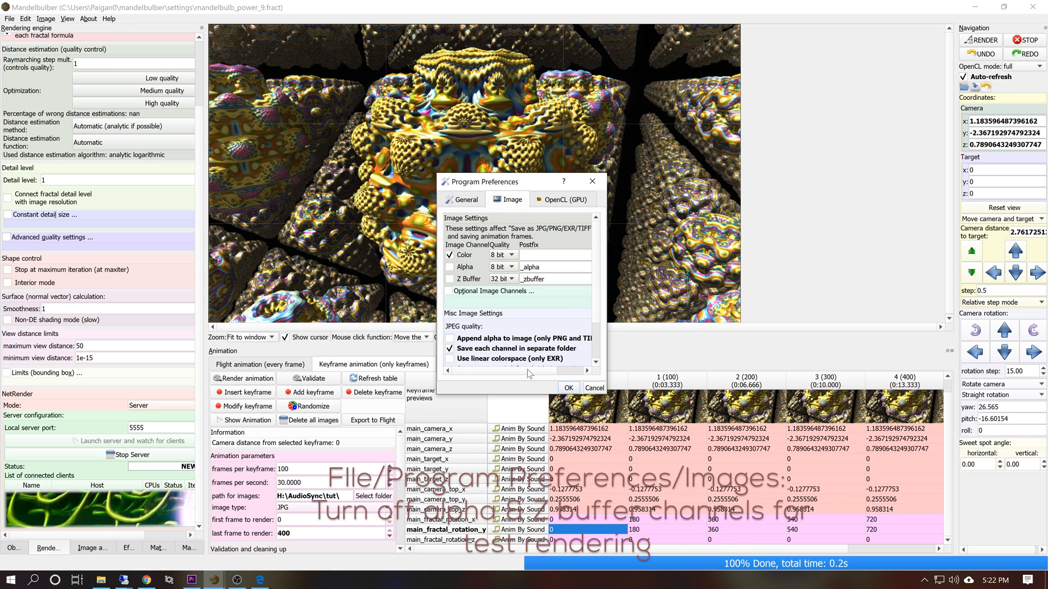
left_click(569, 388)
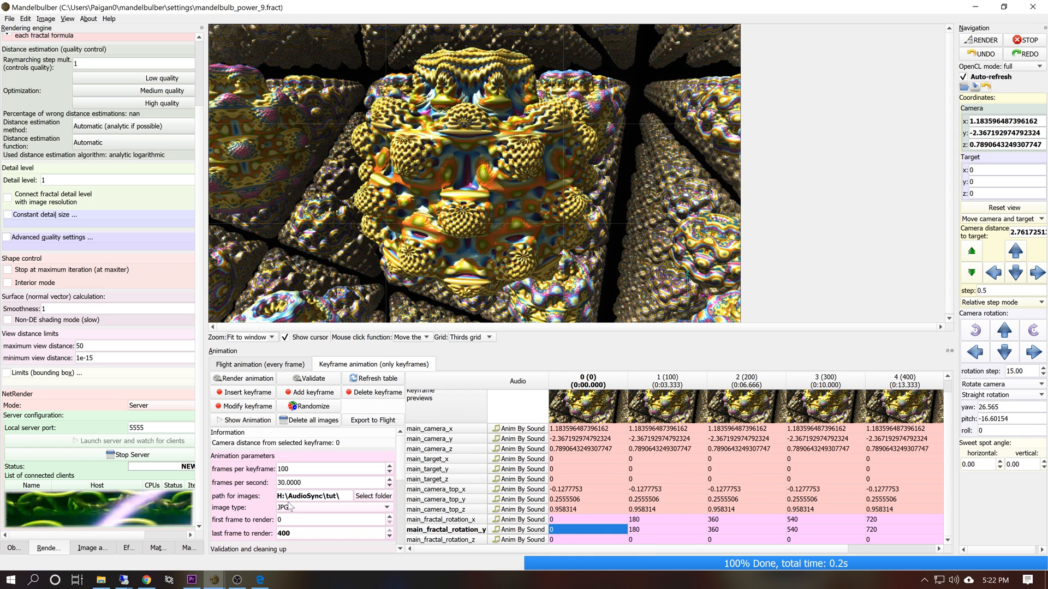
Render the keyframe animation to the image folder and stop the NetRender server.
left_click(236, 379)
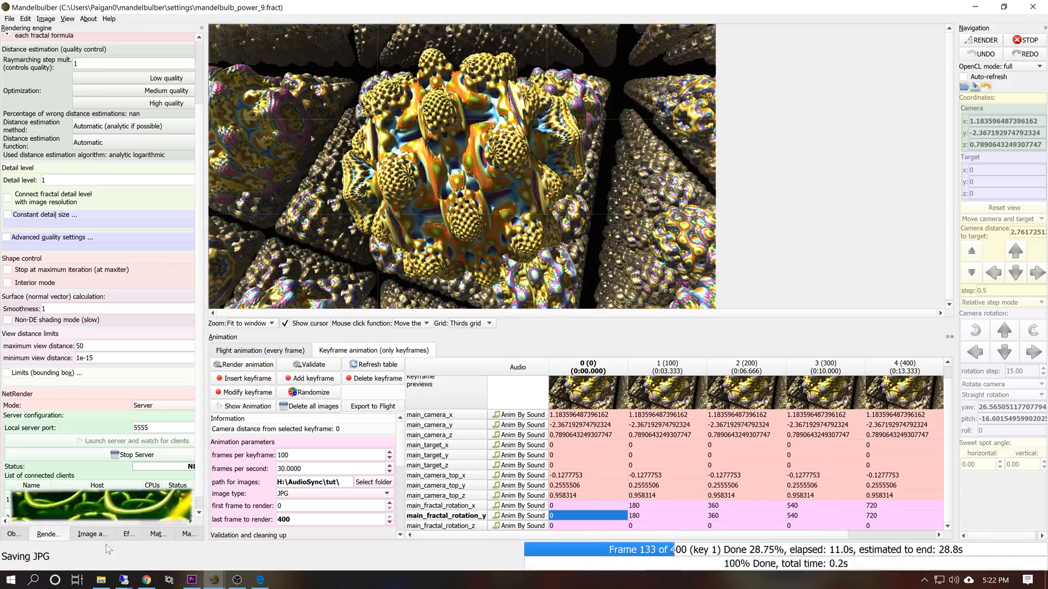
left_click_drag(217, 481, 230, 498)
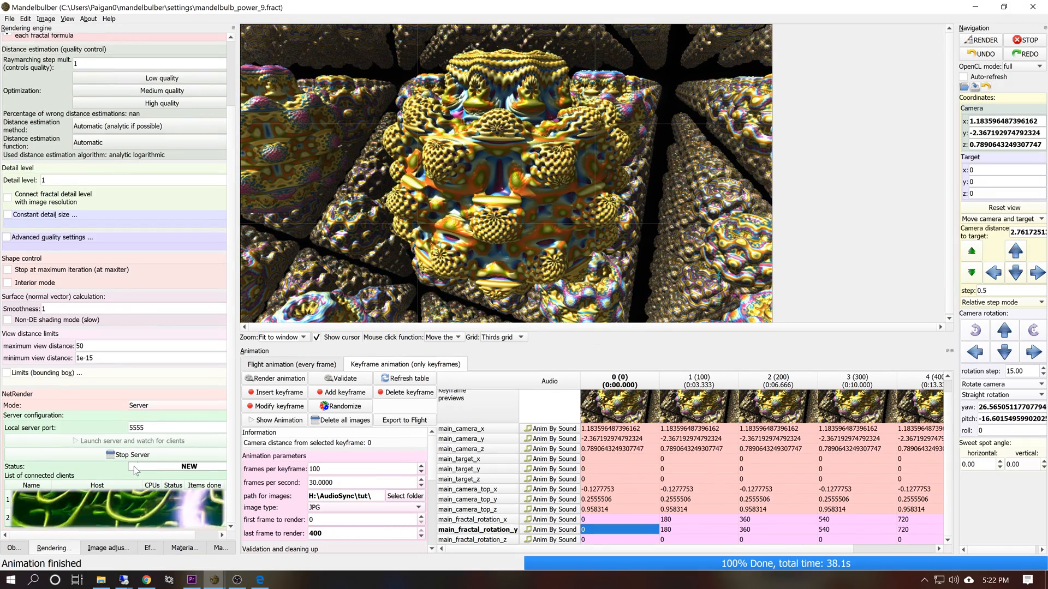
left_click(134, 456)
left_click(260, 380)
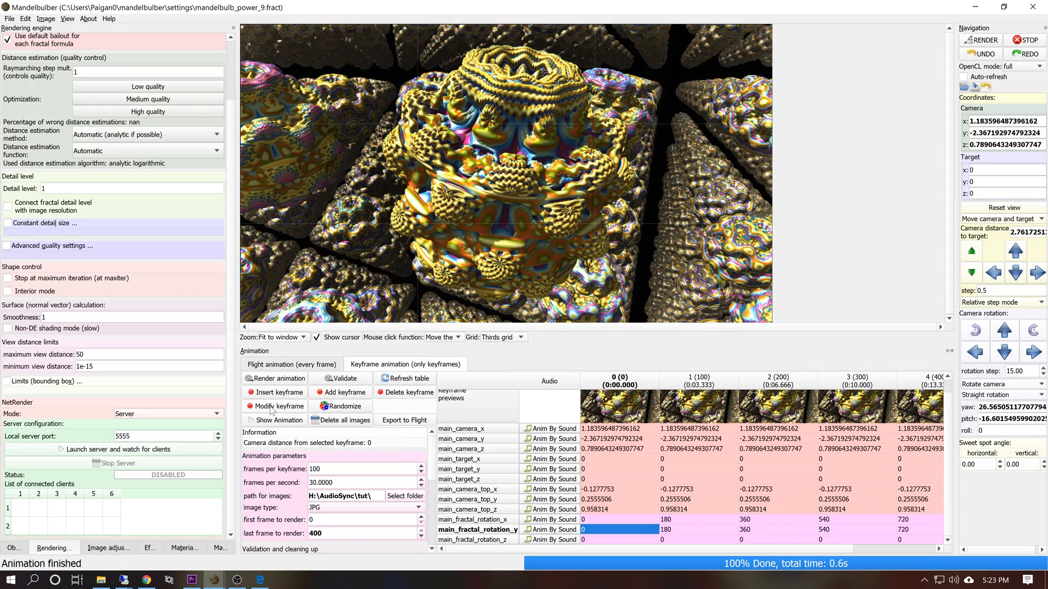
Play back the rendered animation in a maximized preview window and close the preview.
left_click(276, 421)
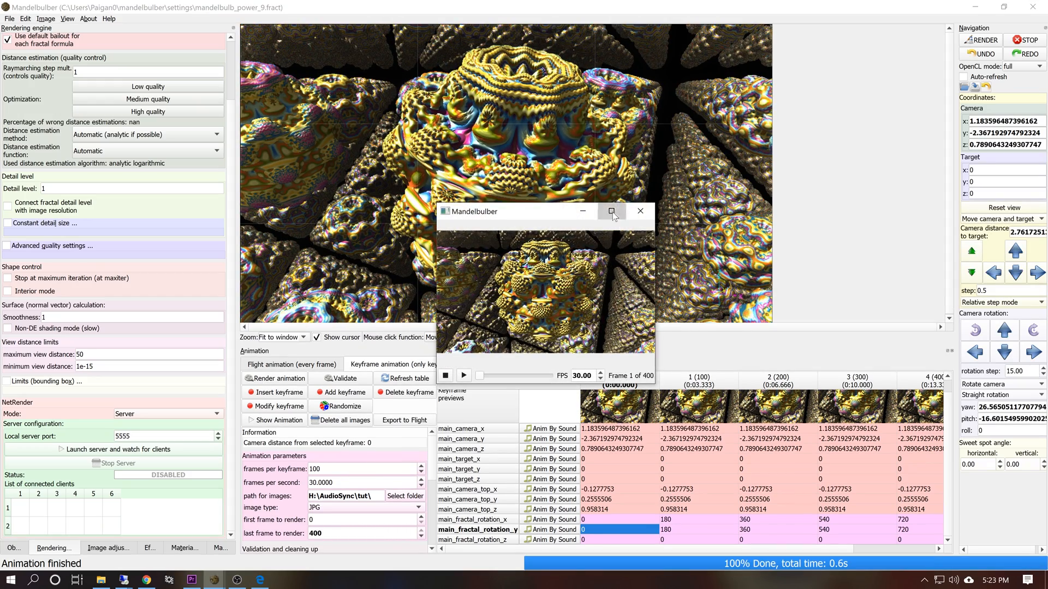
left_click(611, 211)
left_click(27, 563)
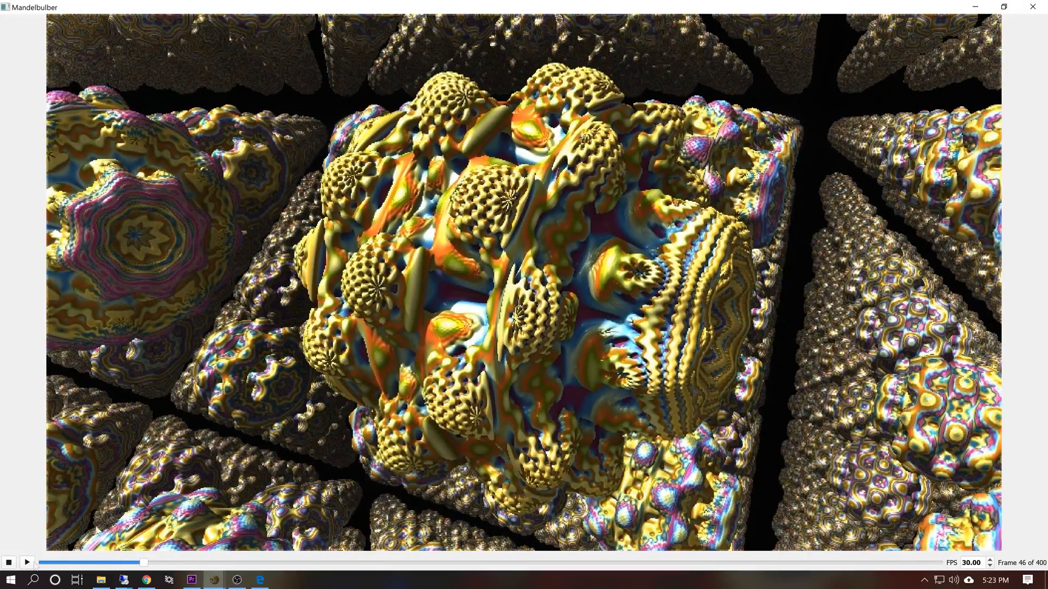
left_click(1032, 7)
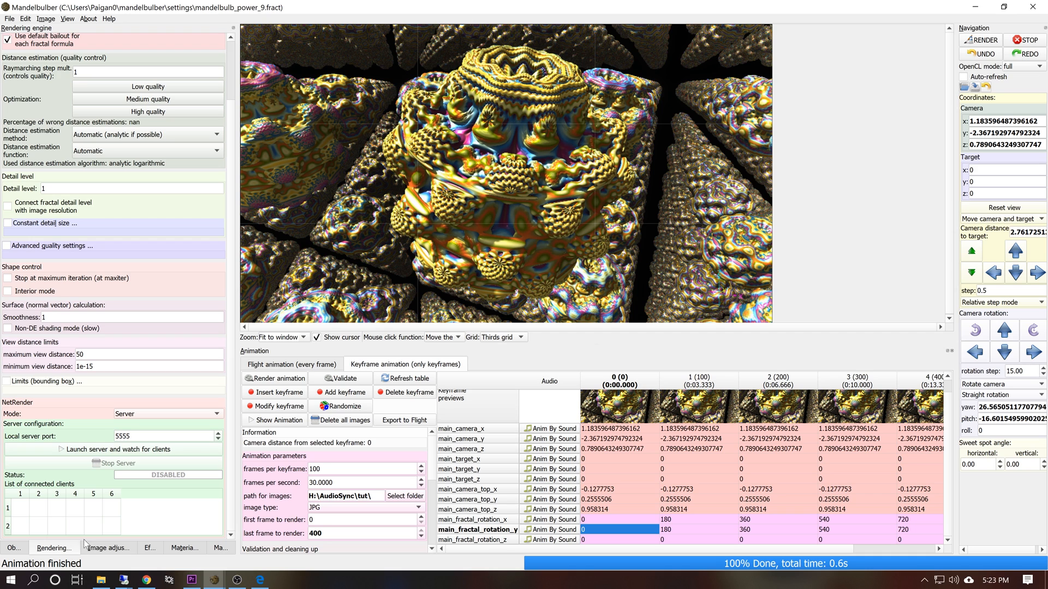
Add the Mandelbulb formula's alpha and beta angle offset parameters to the keyframe animation.
left_click(13, 548)
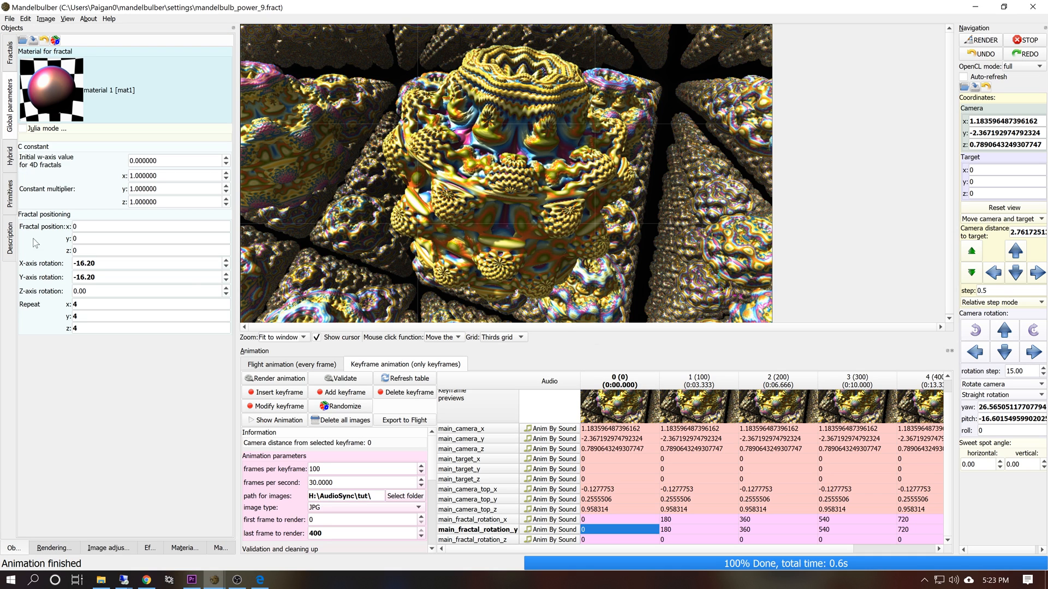
left_click(11, 51)
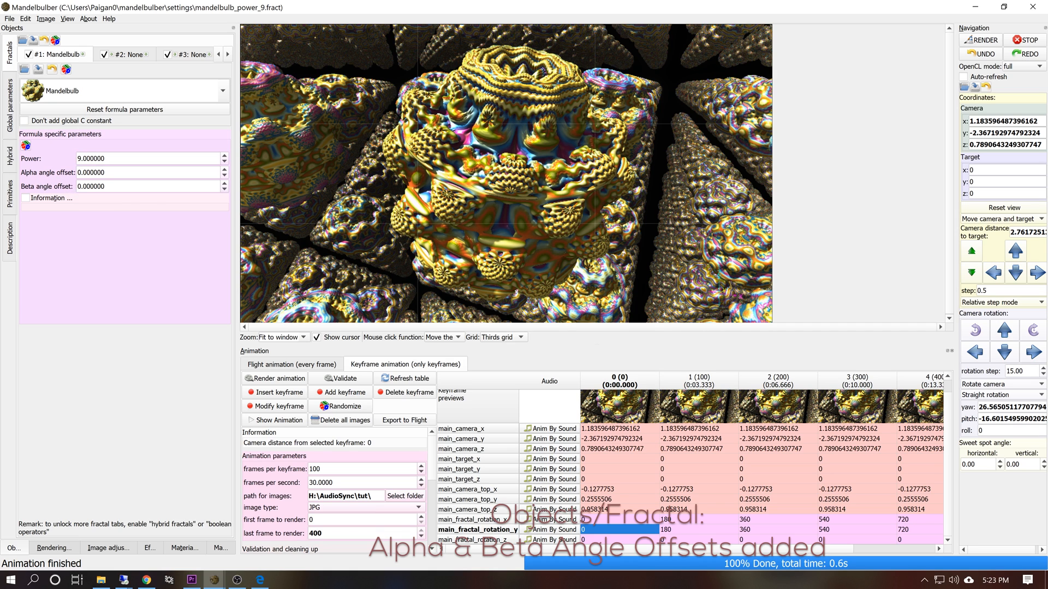
right_click(92, 173)
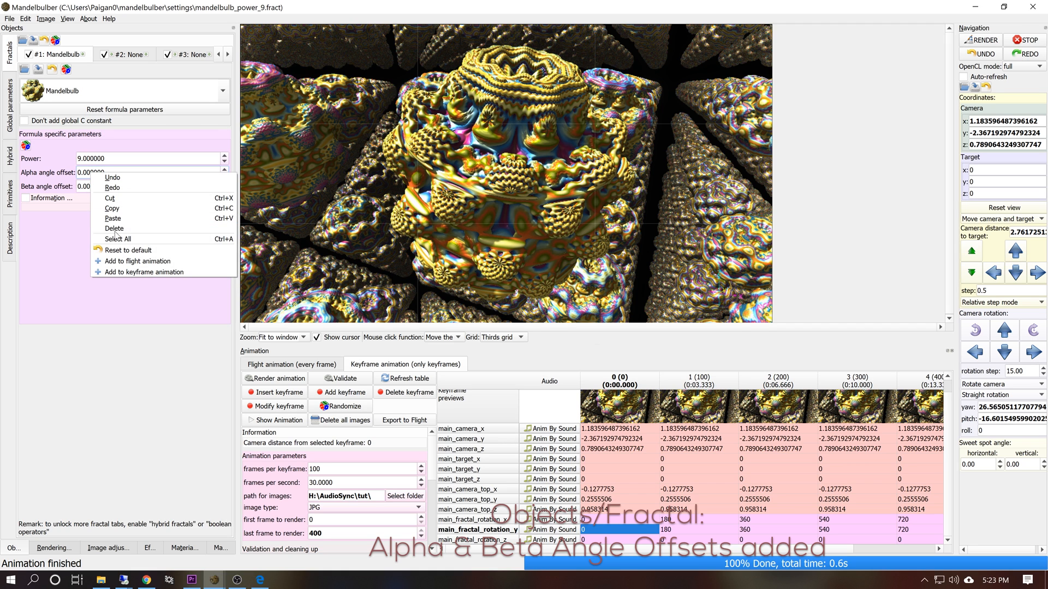
left_click(136, 273)
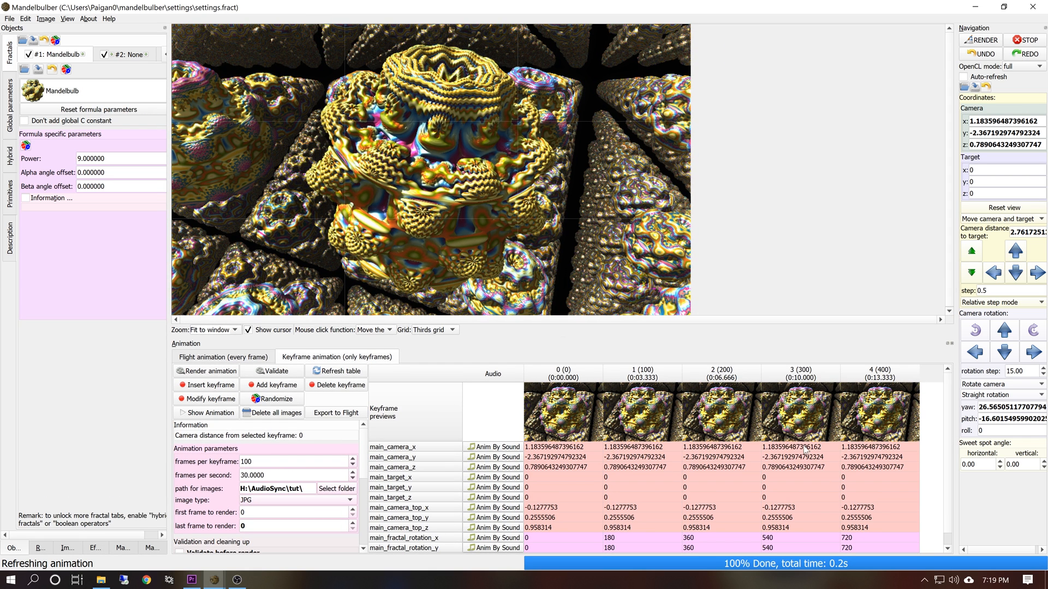
Interpolate fractal0_alpha_angle_offset from keyframe 0 to keyframe 4 with a last-keyframe value of 720.
scroll(948, 503, "down", 1)
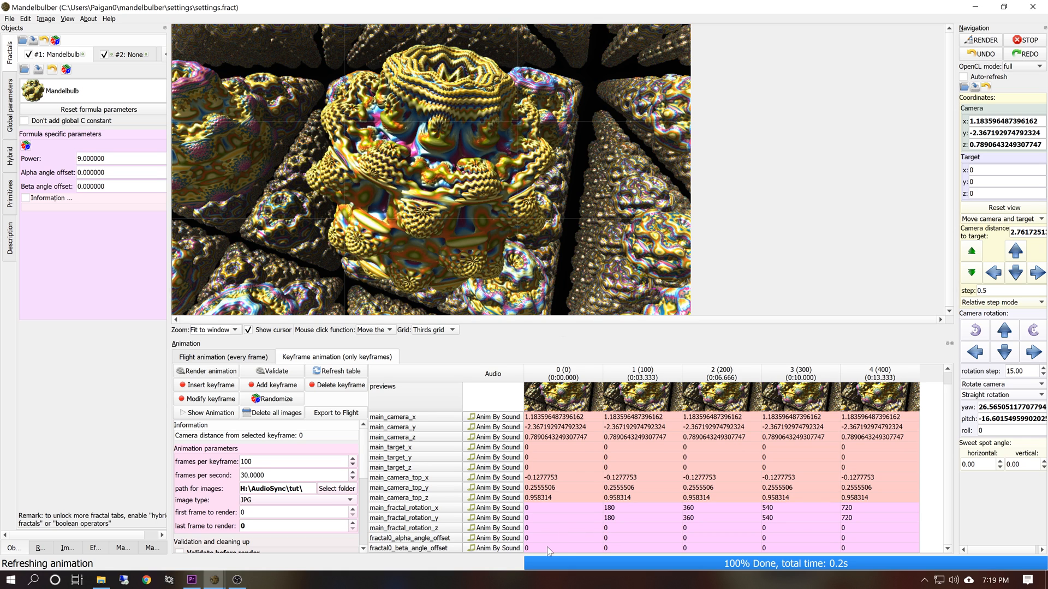
right_click(535, 538)
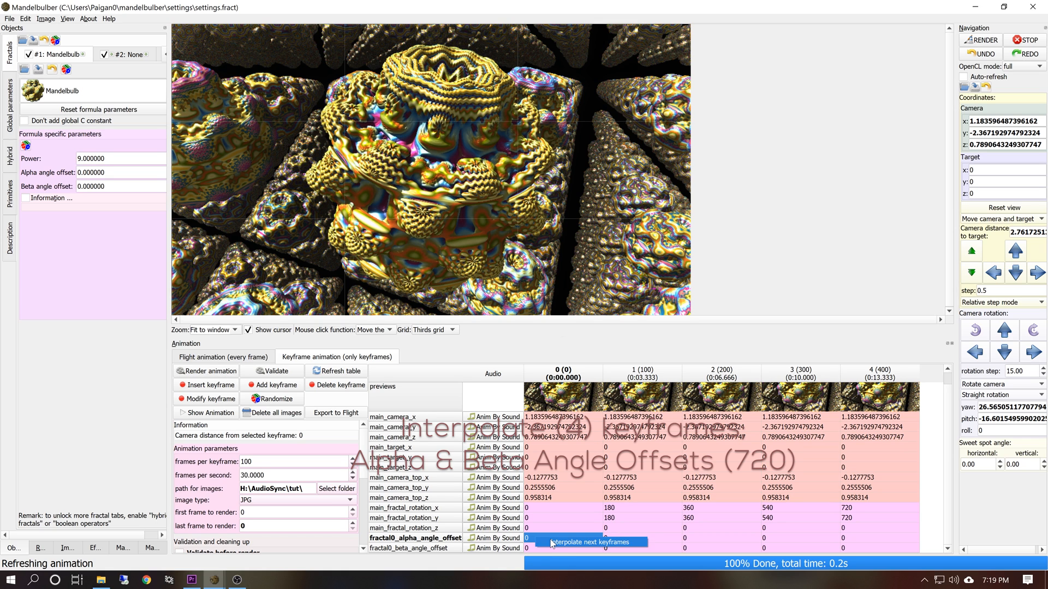
left_click(563, 543)
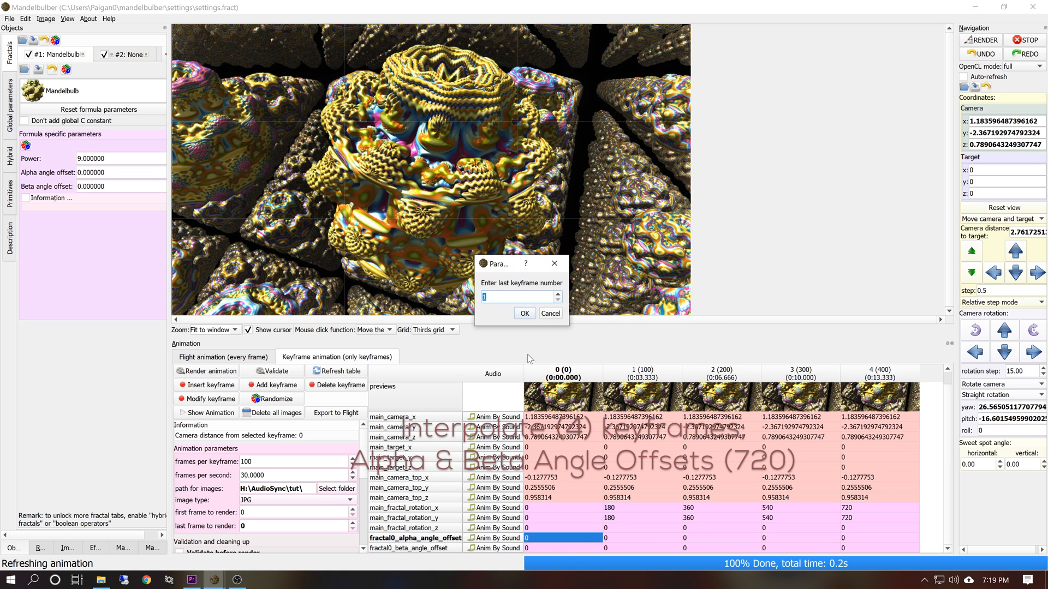
type("4")
left_click(524, 314)
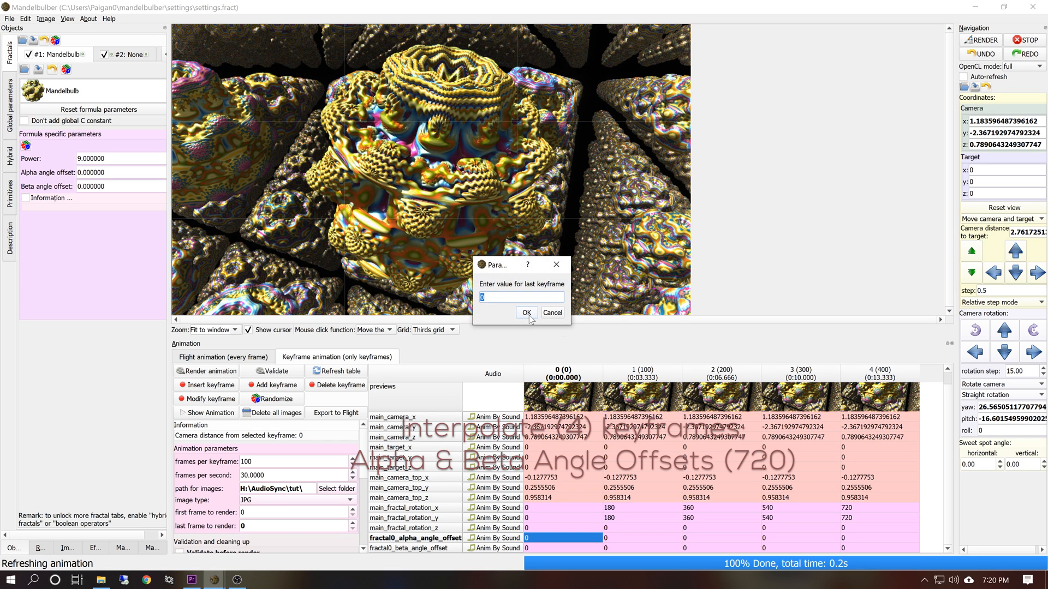
left_click(527, 314)
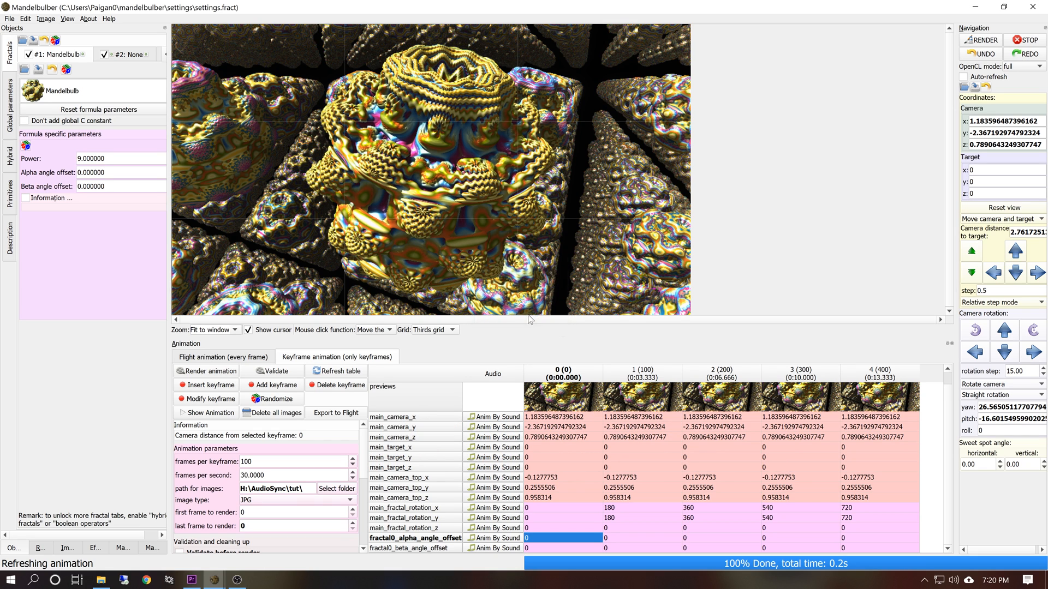
Interpolate fractal0_beta_angle_offset from keyframe 0 to keyframe 4 with a last-keyframe value of 720.
left_click(532, 548, "shift")
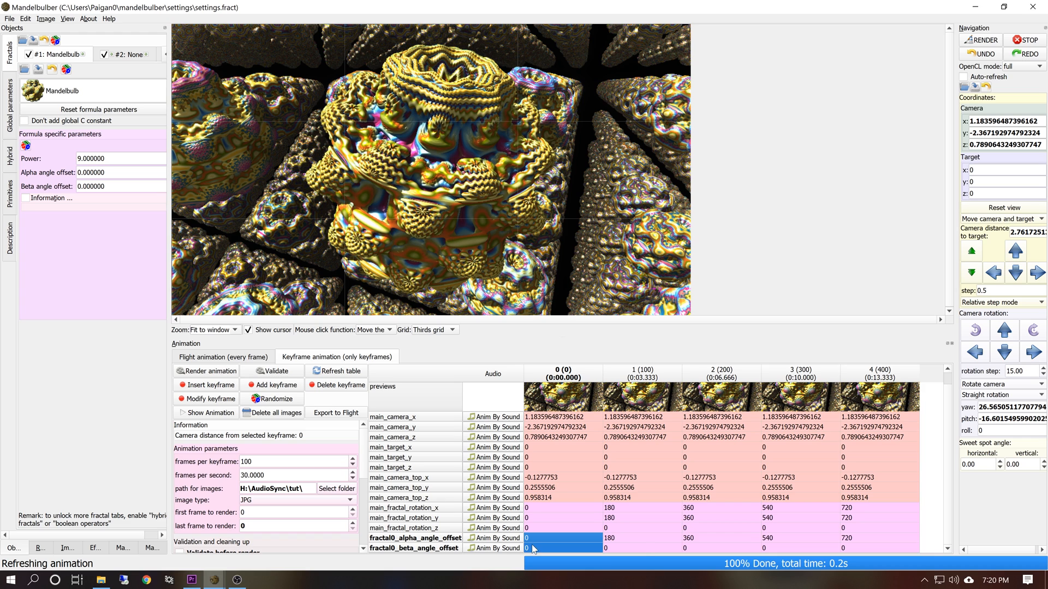
right_click(533, 549)
left_click(578, 551)
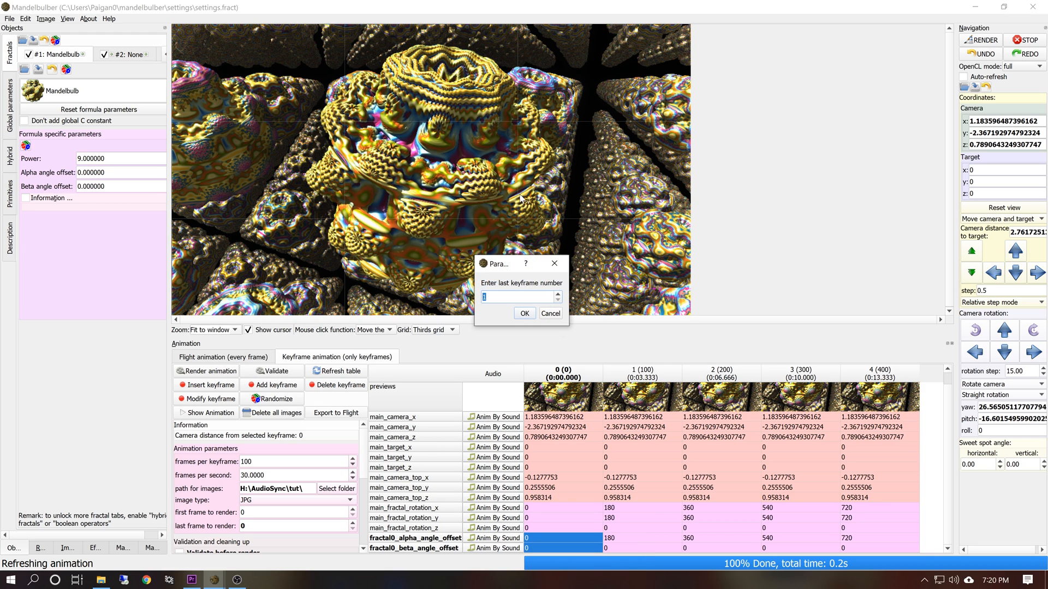
left_click(525, 314)
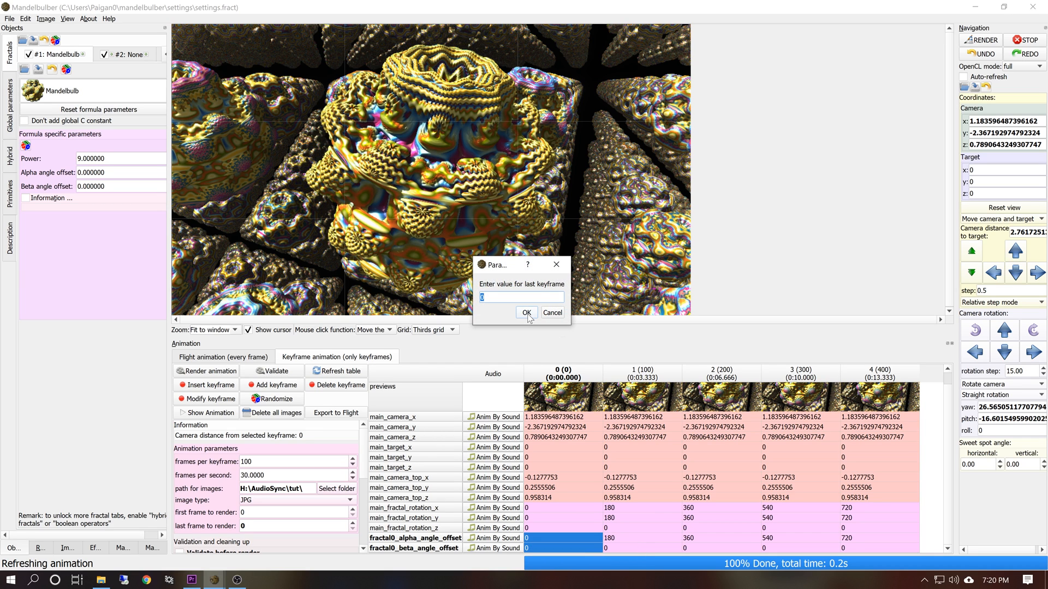
type("720")
left_click(527, 313)
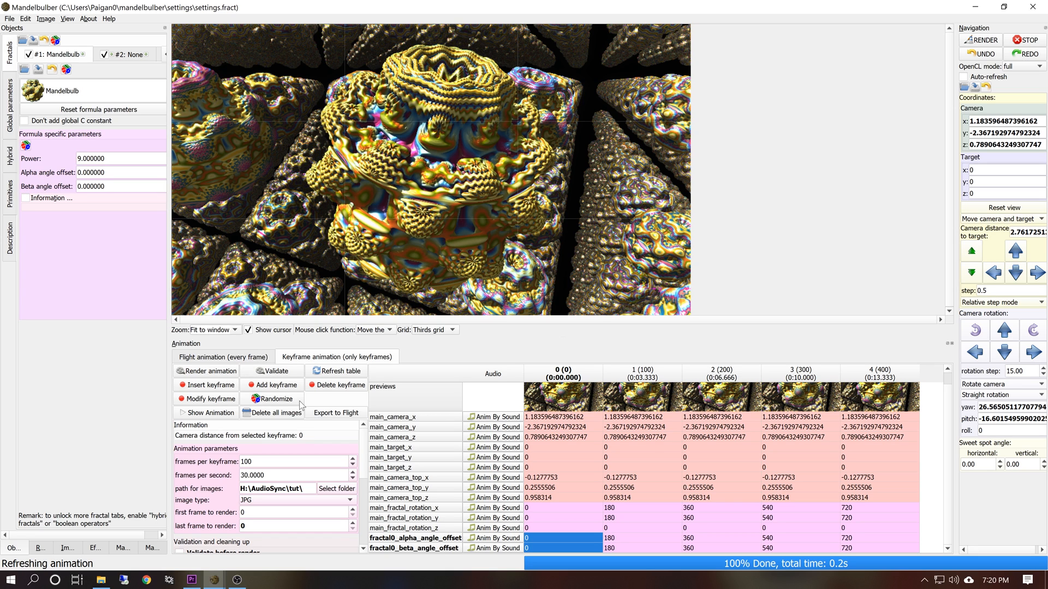
Launch the NetRender server on local port 5555 and watch for clients.
left_click(39, 548)
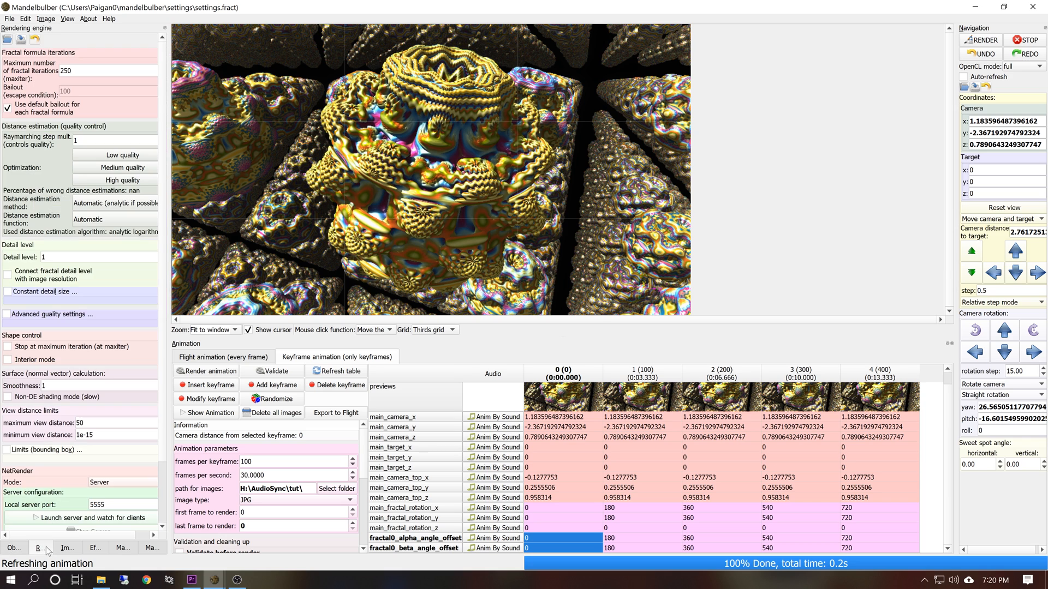
scroll(131, 509, "down", 2)
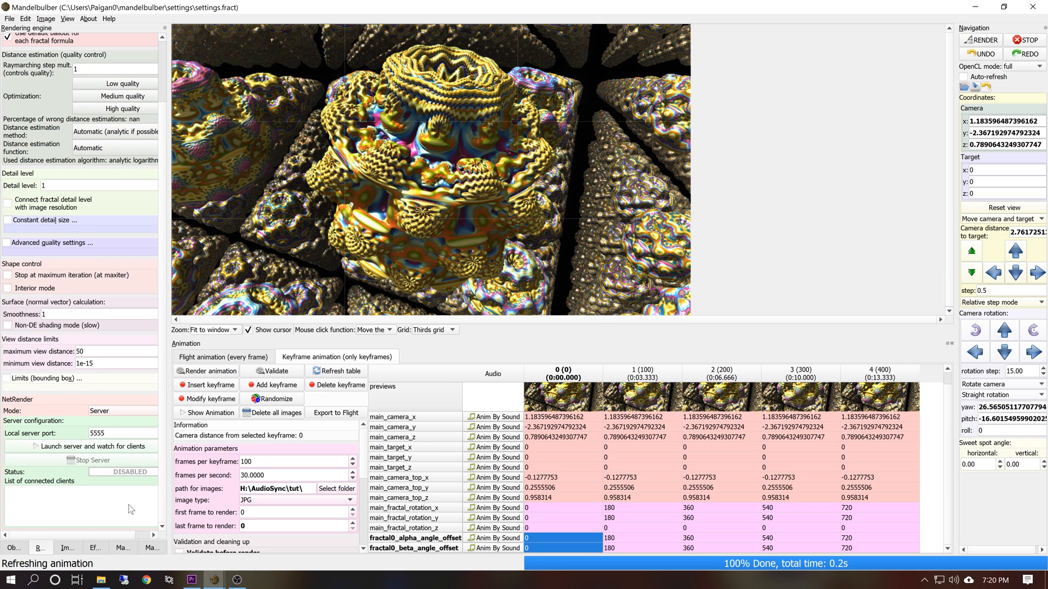
left_click(96, 447)
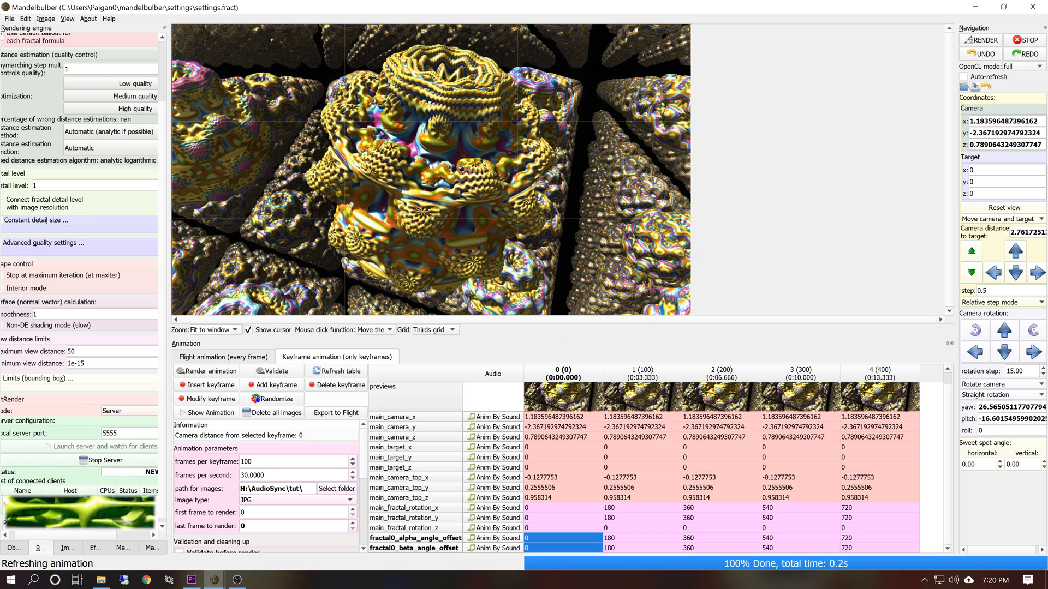
Delete all previously rendered images from the image folder and render the keyframe animation again.
left_click(288, 413)
left_click(546, 317)
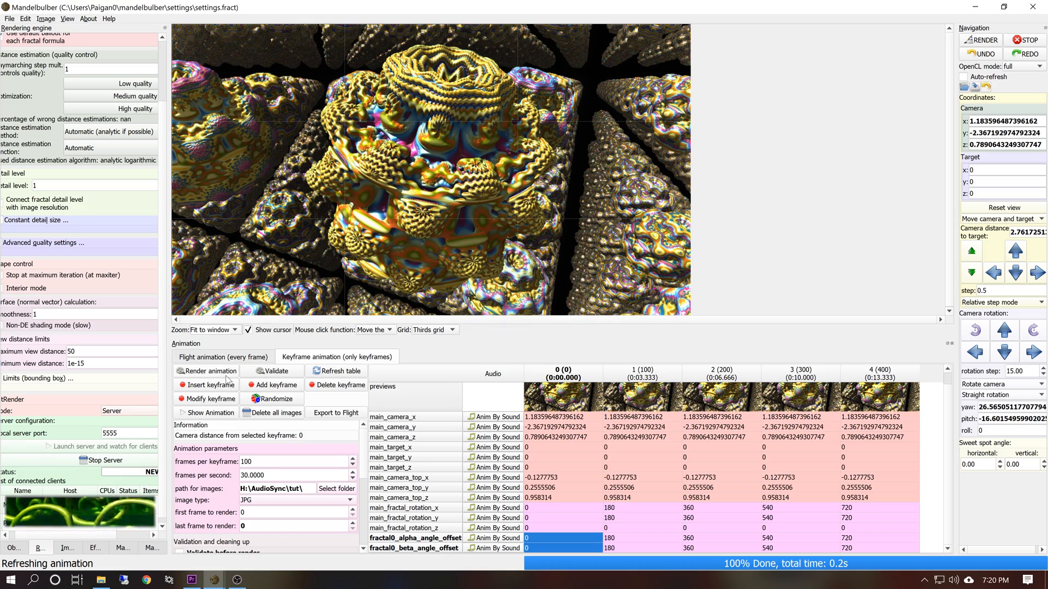
left_click(221, 371)
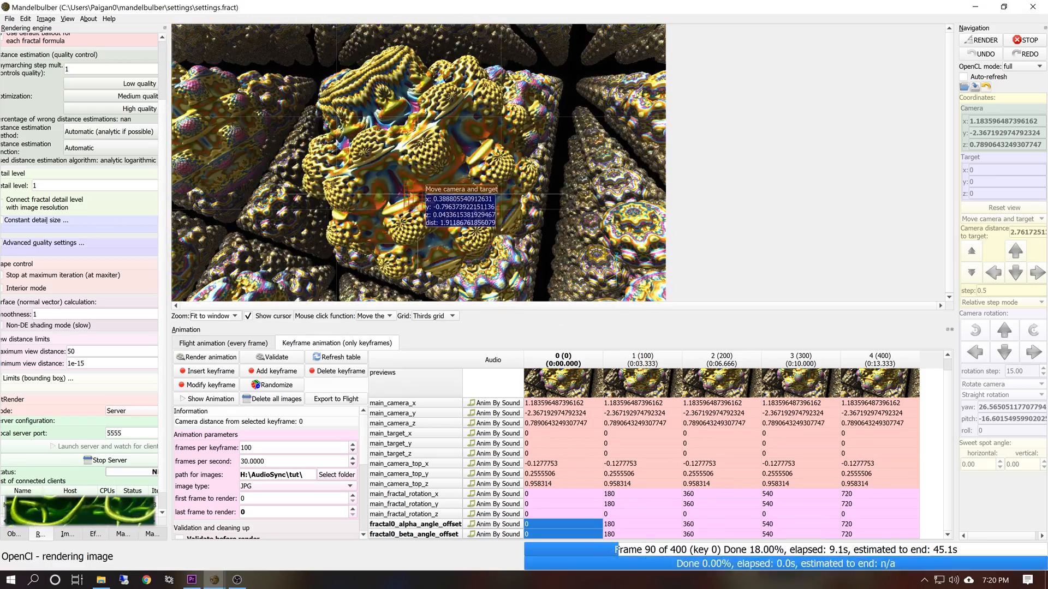
Check the Mandelbulb's alpha and beta angle offsets during the render, and stop the NetRender server once it finishes.
left_click(15, 534)
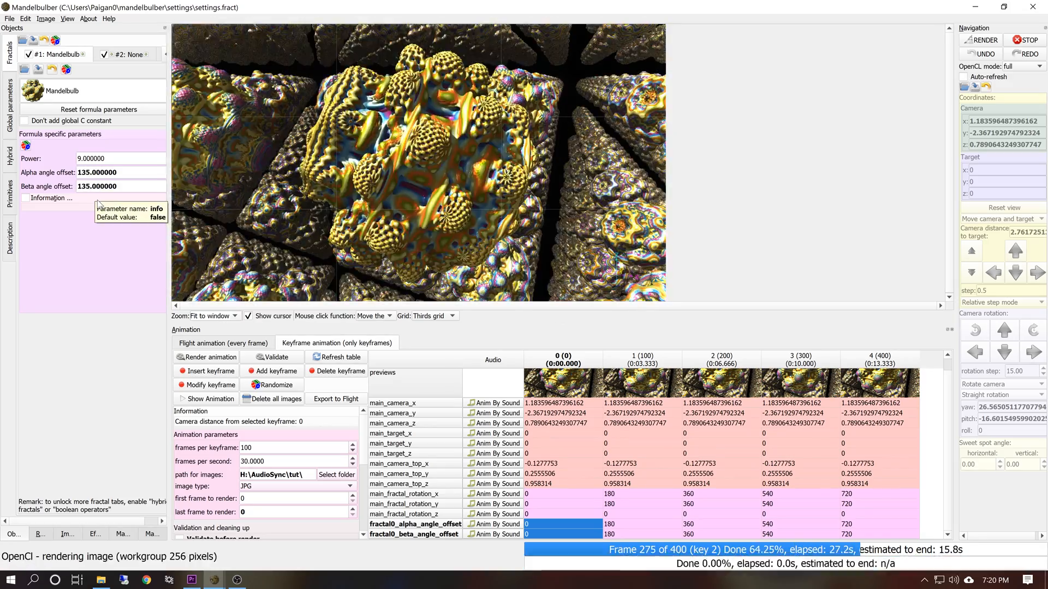
left_click(40, 533)
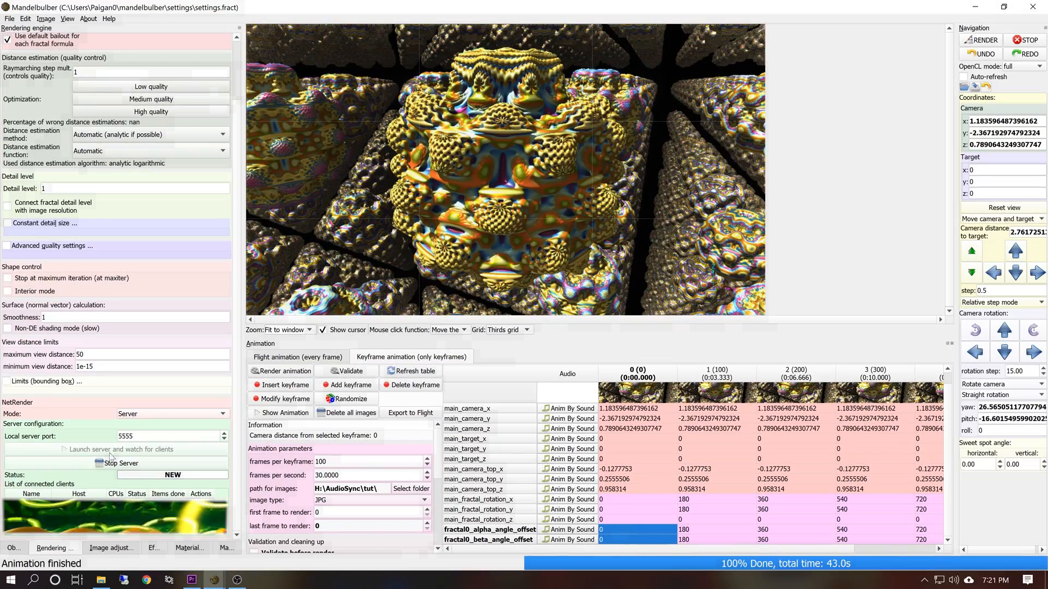
left_click(111, 463)
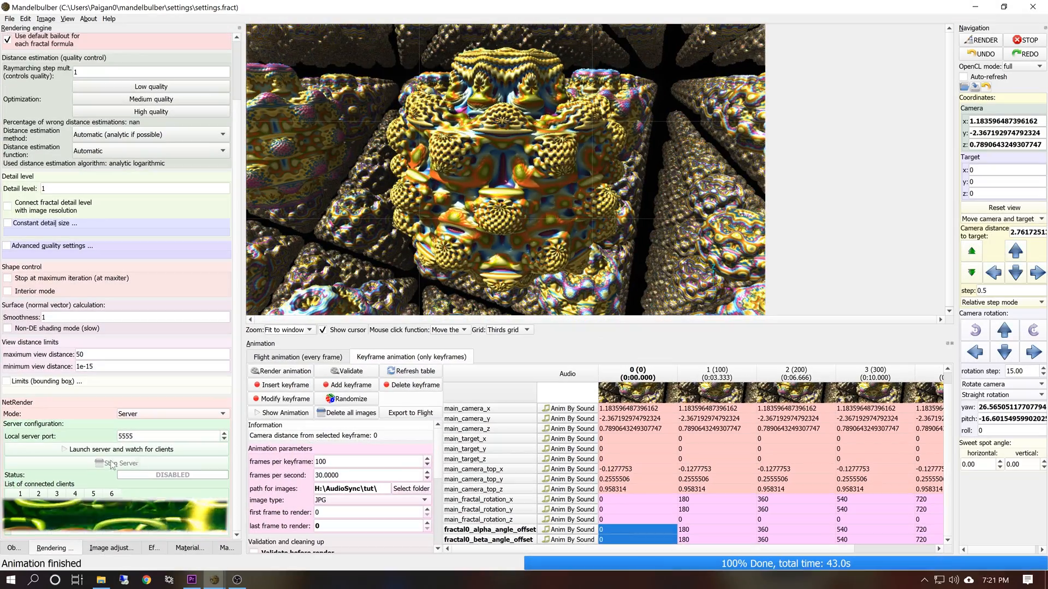
Play the rendered angle-offset animation in a maximized preview window, pause it, and close the preview.
left_click(303, 387)
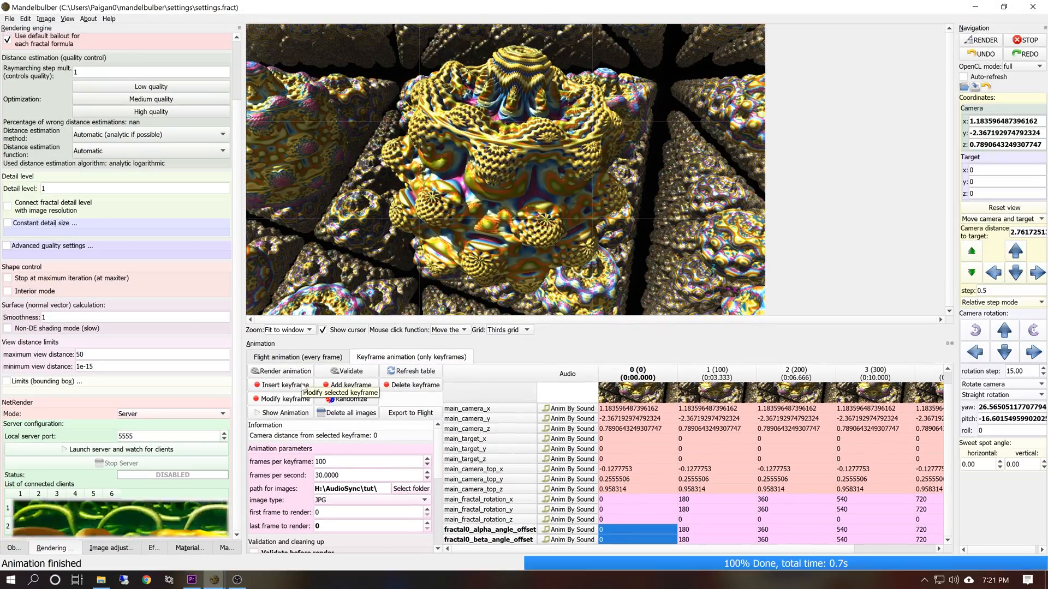
left_click(267, 411)
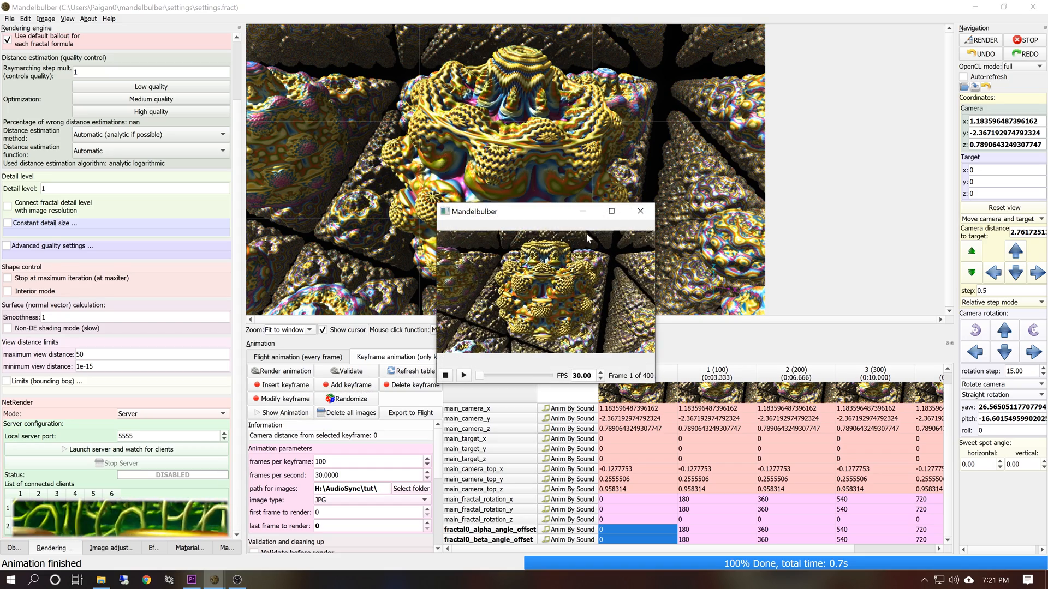
left_click(611, 210)
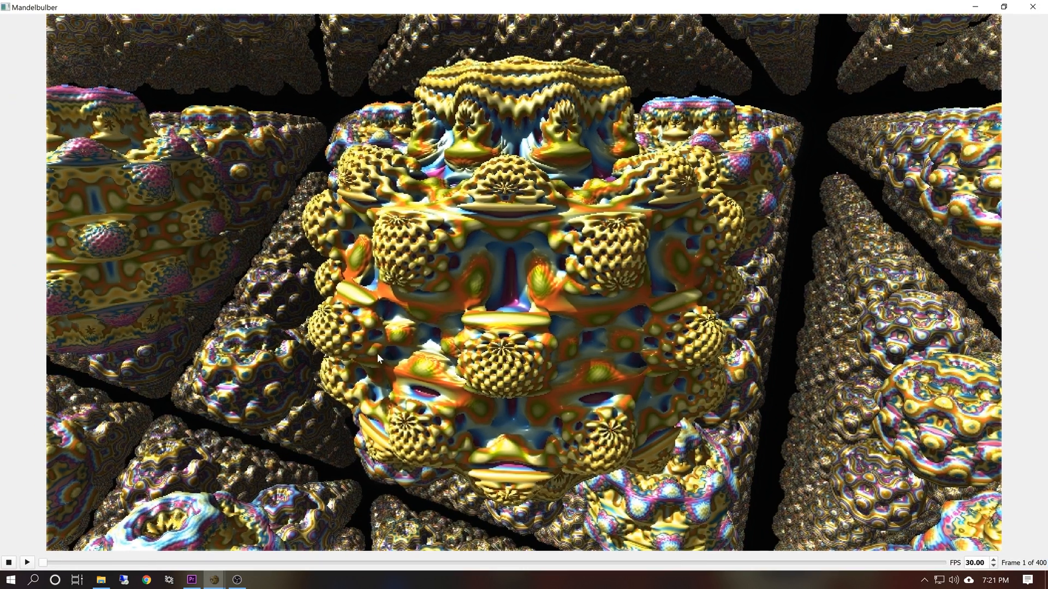
left_click(27, 566)
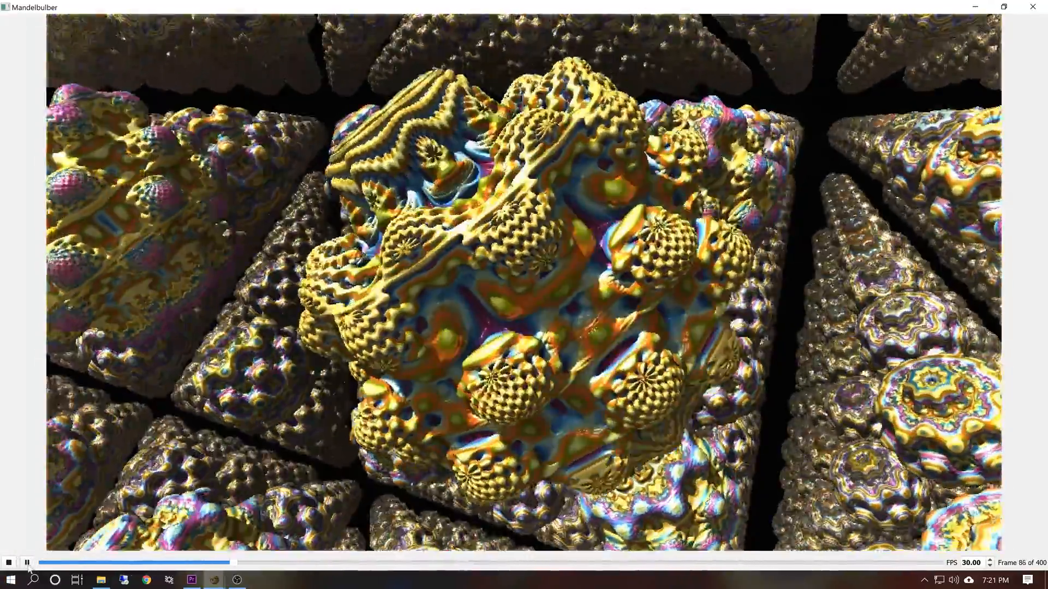
left_click(28, 562)
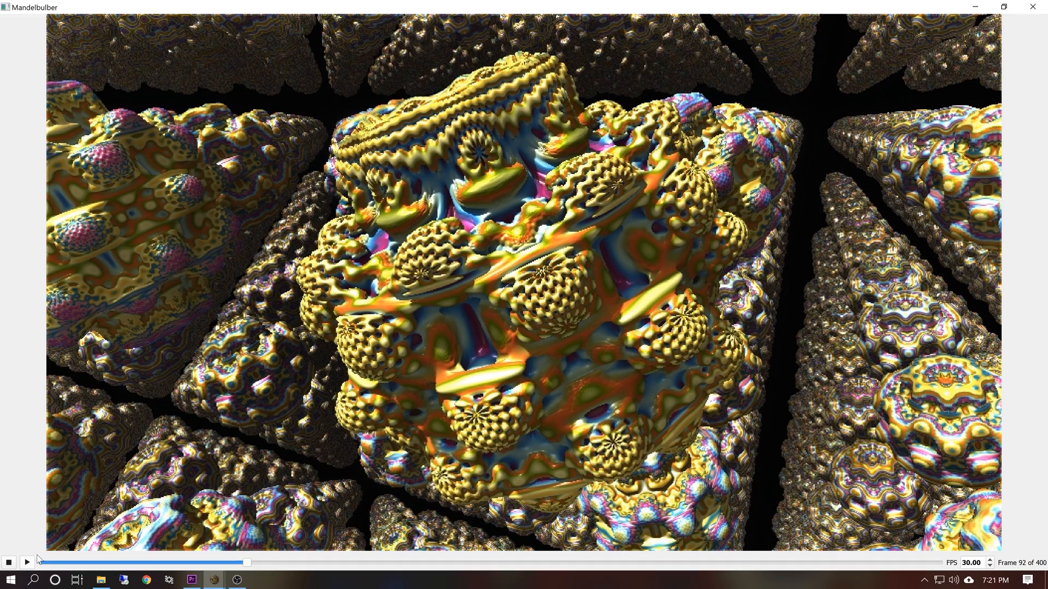
left_click(1025, 8)
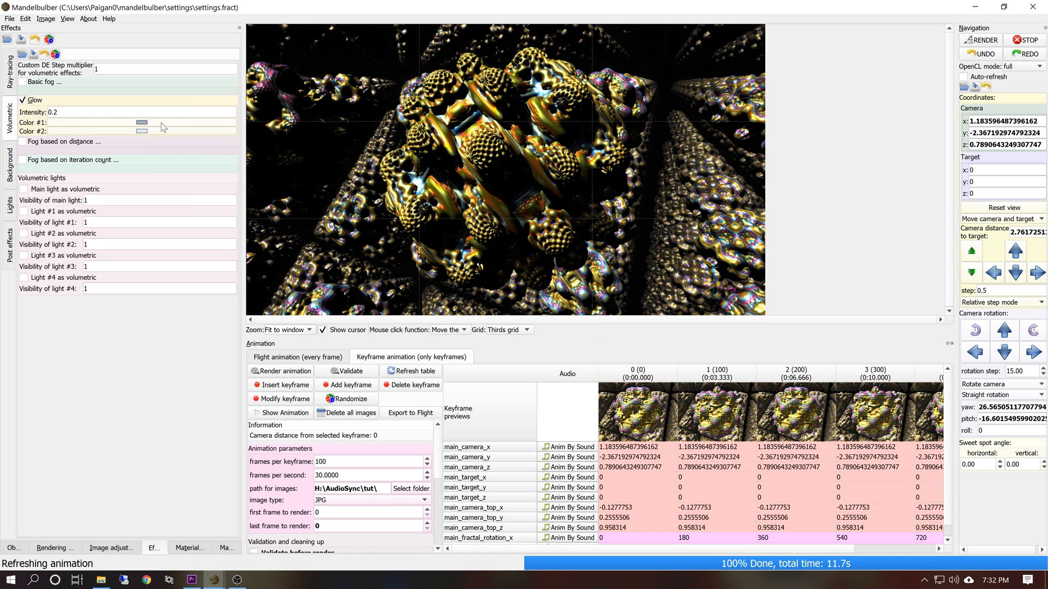
Set the volumetric glow intensity to 4 and enable auto-refresh to update the image.
left_click(57, 112)
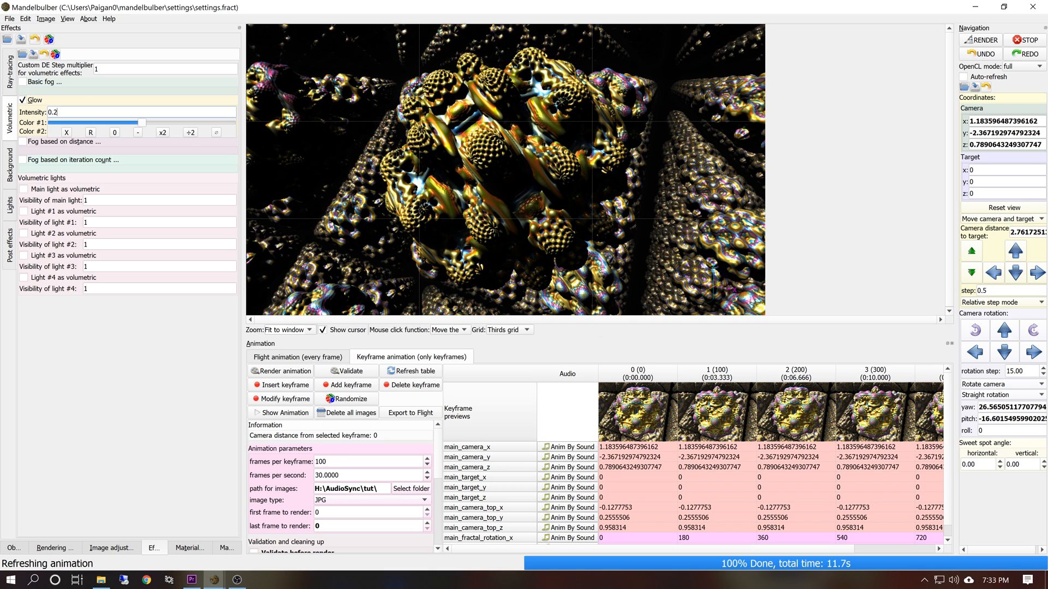
key("Return")
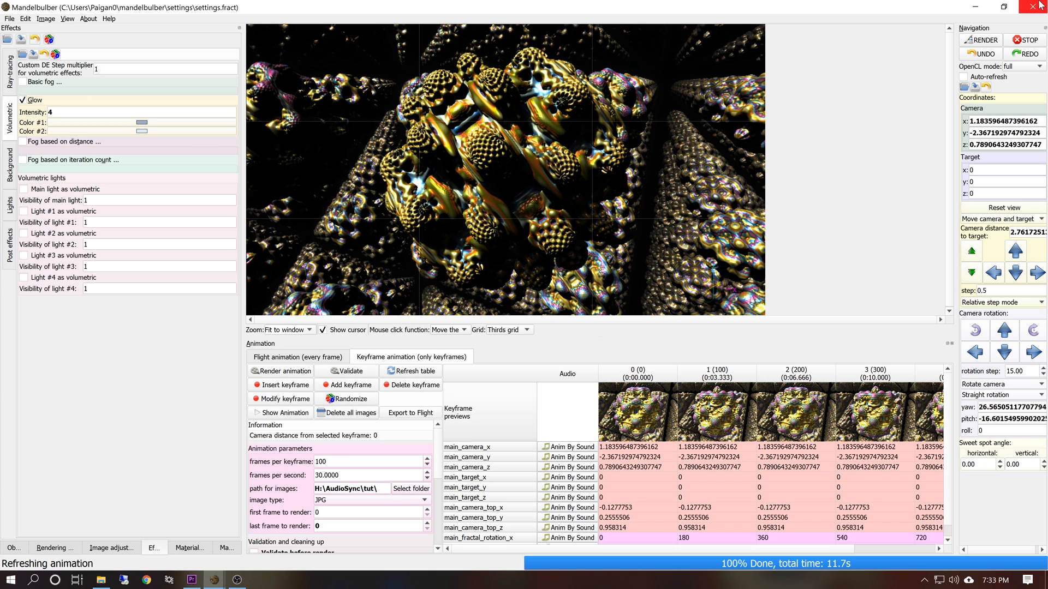
left_click(993, 77)
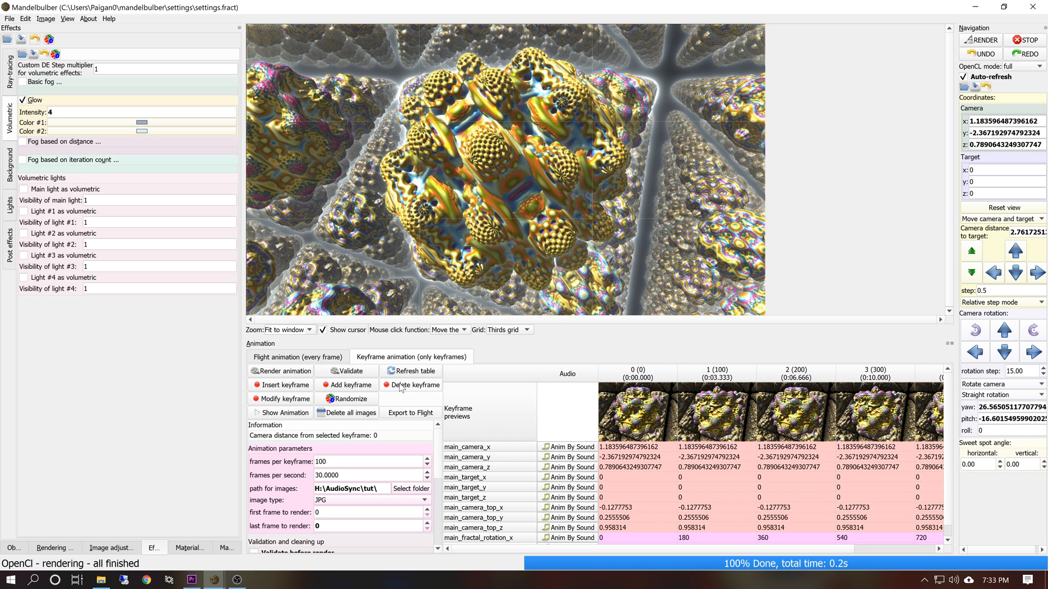
Clear the image folder and re-render the keyframe animation with the stronger glow, running the NetRender server only for the render.
left_click(349, 413)
left_click(525, 320)
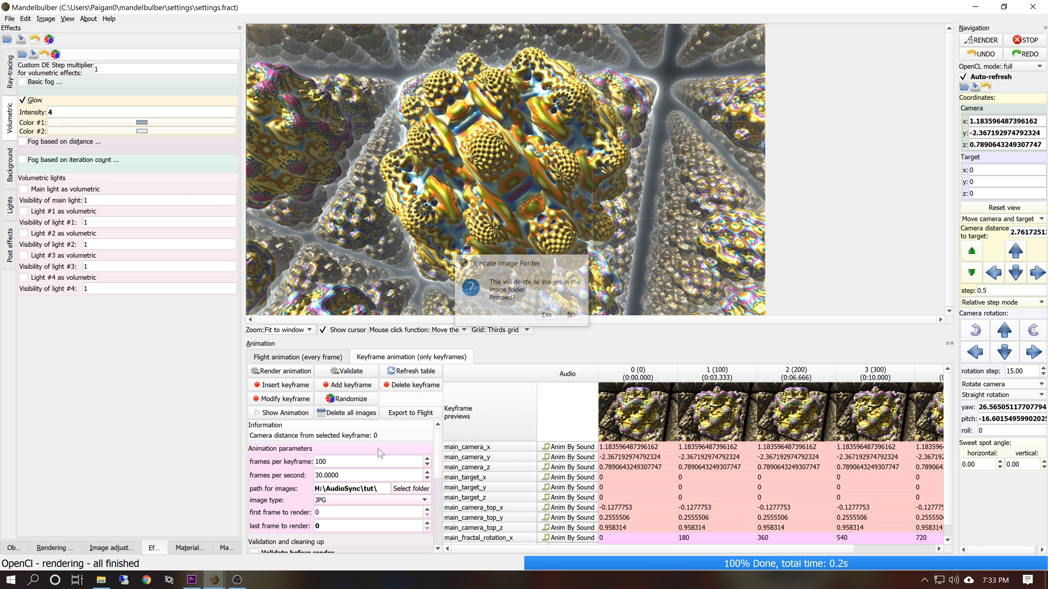
left_click(68, 547)
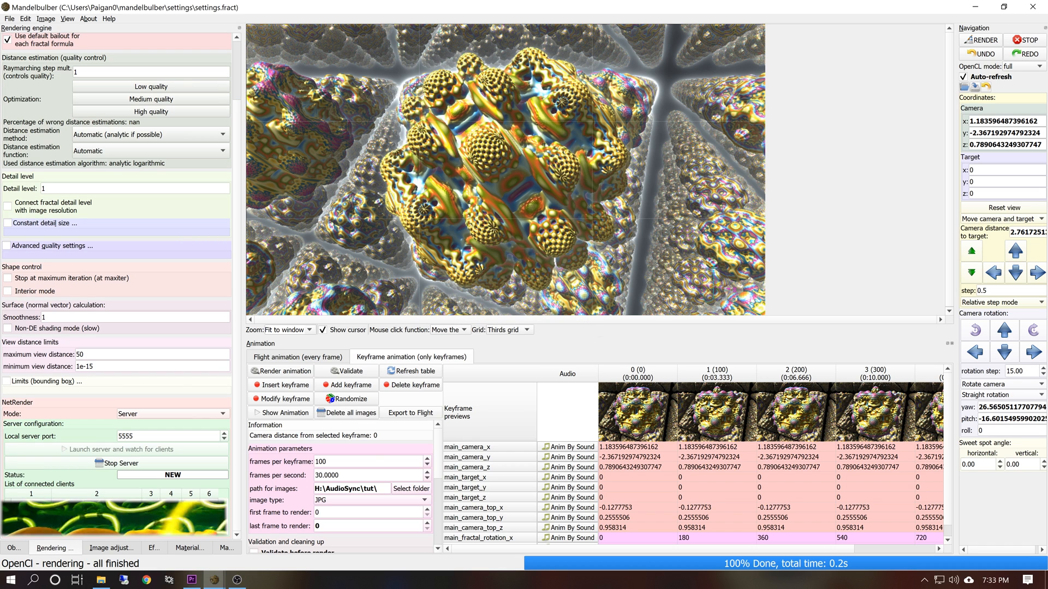
left_click(280, 372)
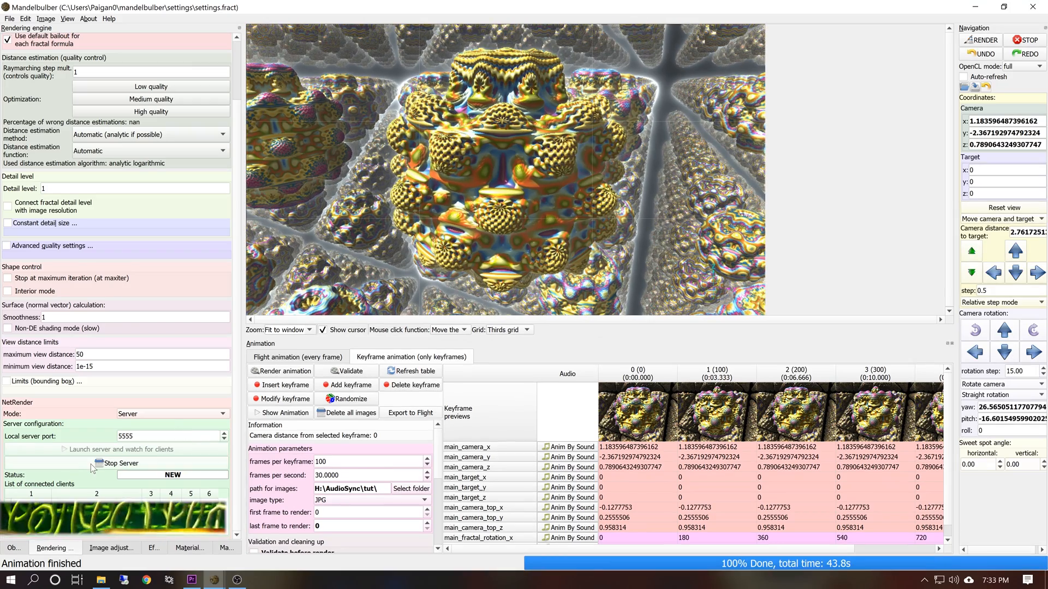
left_click(256, 372)
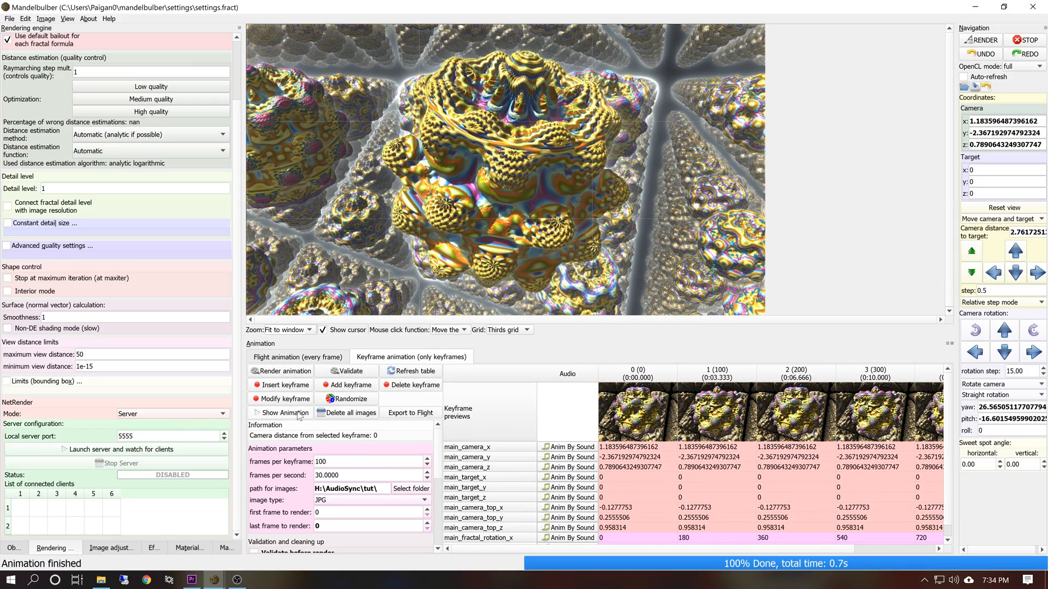
Play back the glow version of the rendered animation, pause it, and close the preview window.
left_click(285, 413)
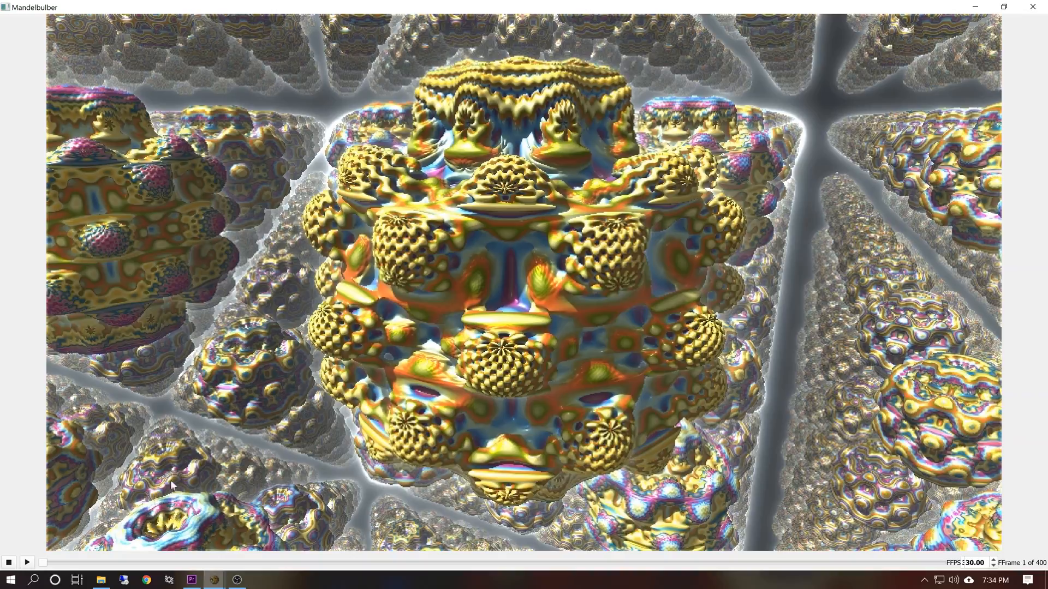
left_click(26, 562)
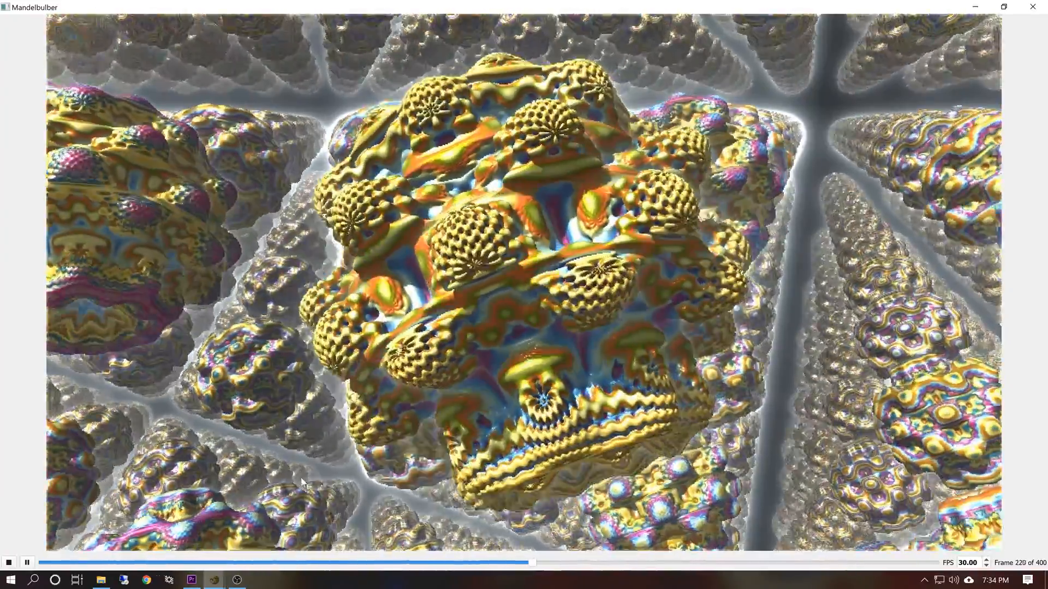
key("space")
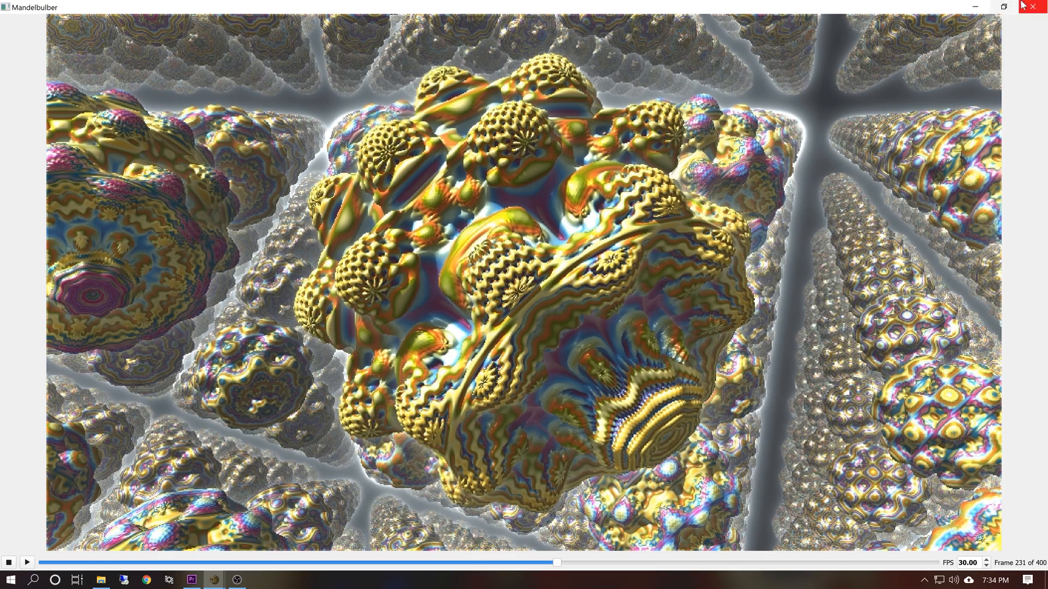
left_click(1032, 7)
Delete all rendered images of the glow test from the image folder.
left_click(359, 415)
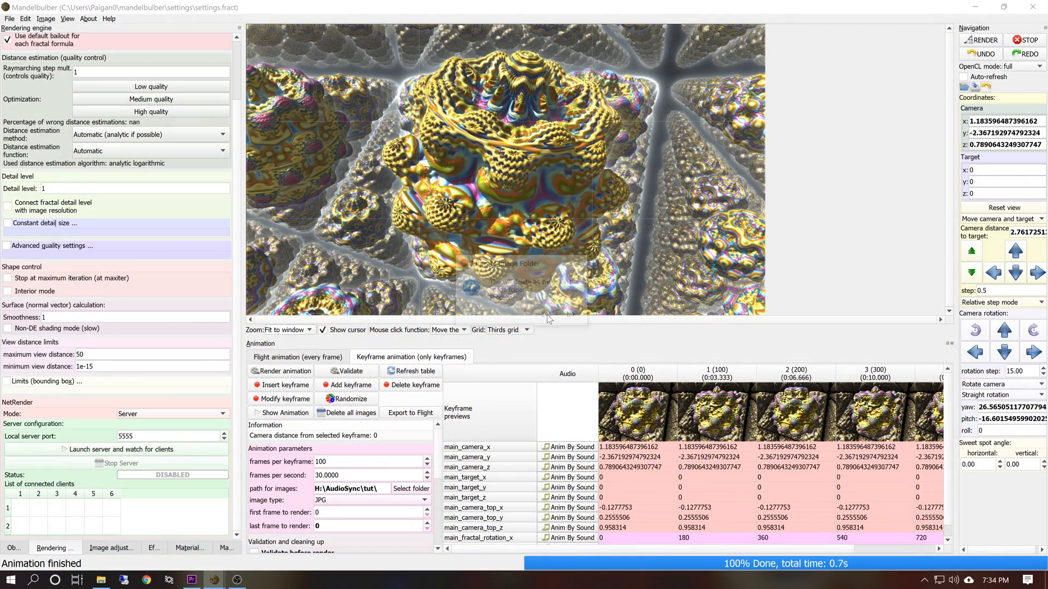
left_click(551, 312)
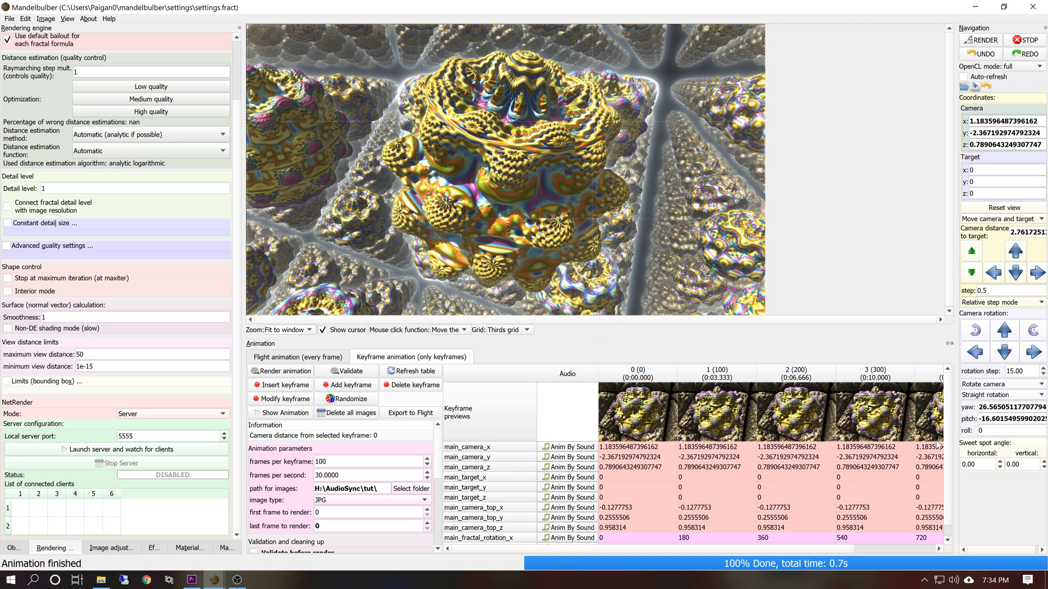
Add the glow intensity parameter to the keyframe animation and open the Anim By Sound settings for main_glow_intensity.
scroll(948, 467, "down", 1)
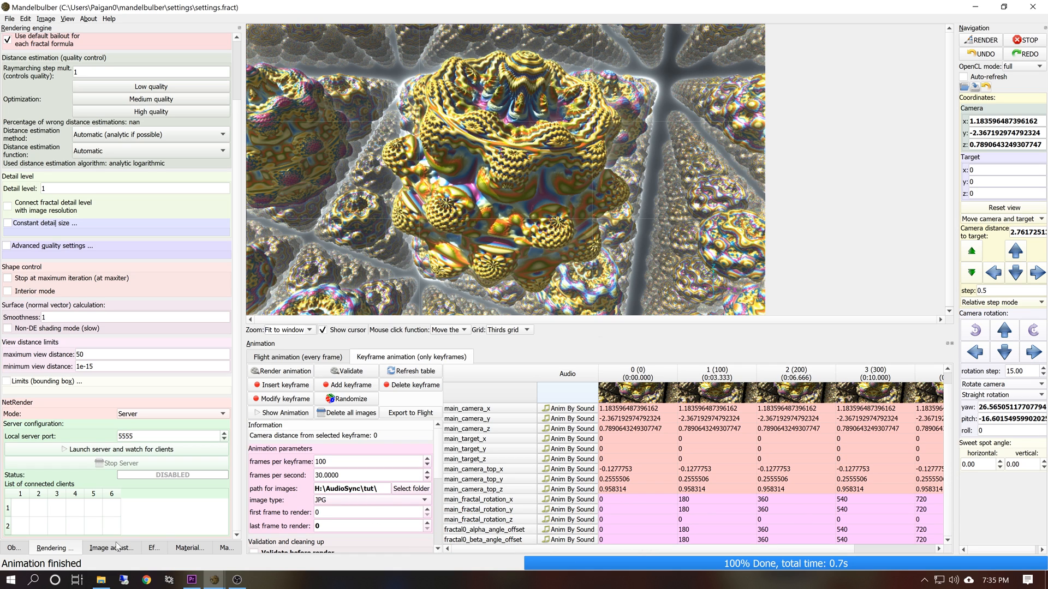
left_click(155, 548)
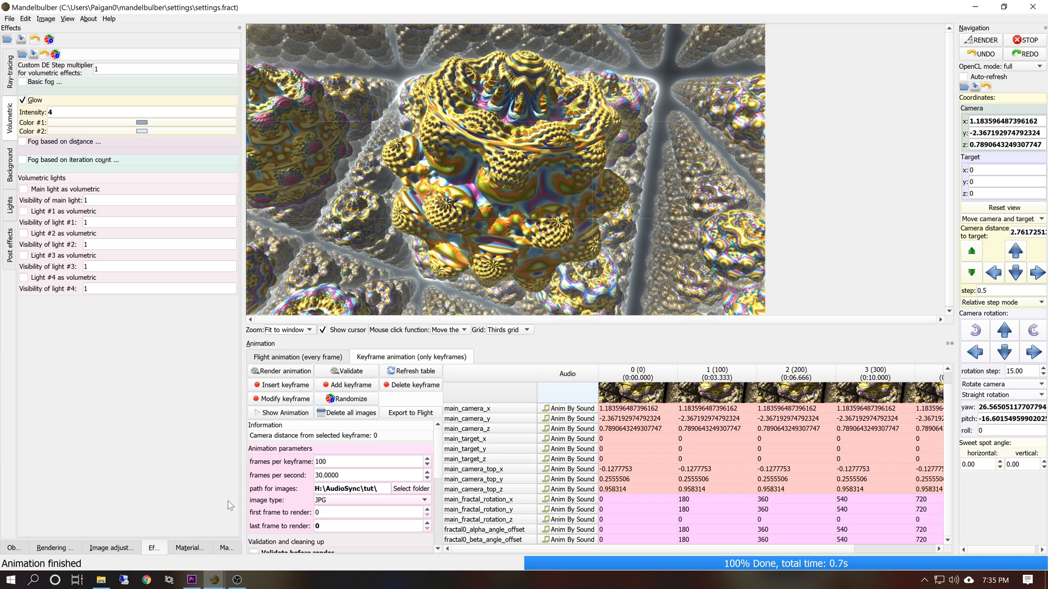
right_click(57, 113)
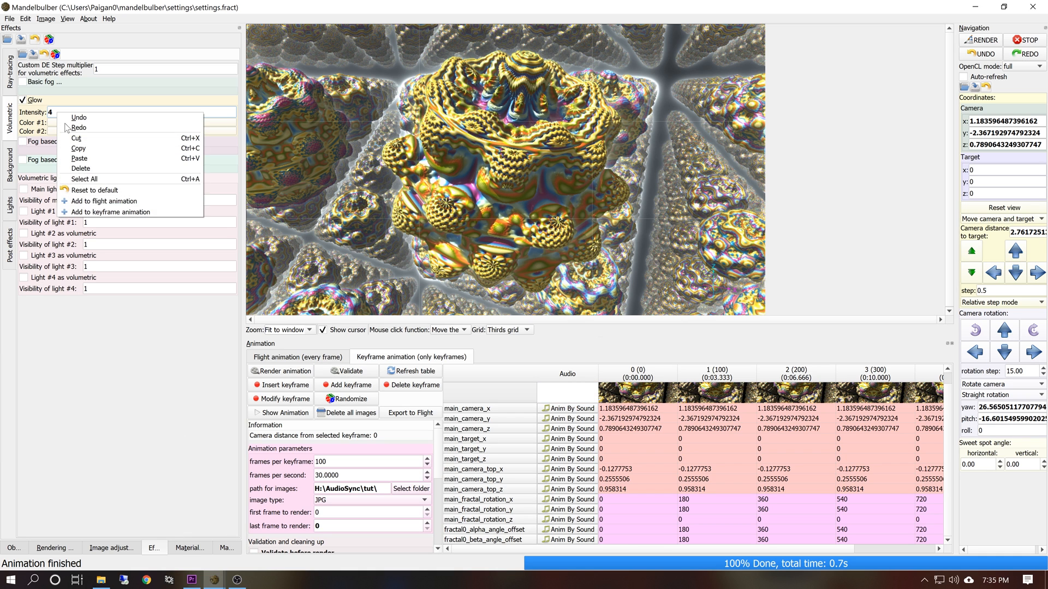
left_click(105, 214)
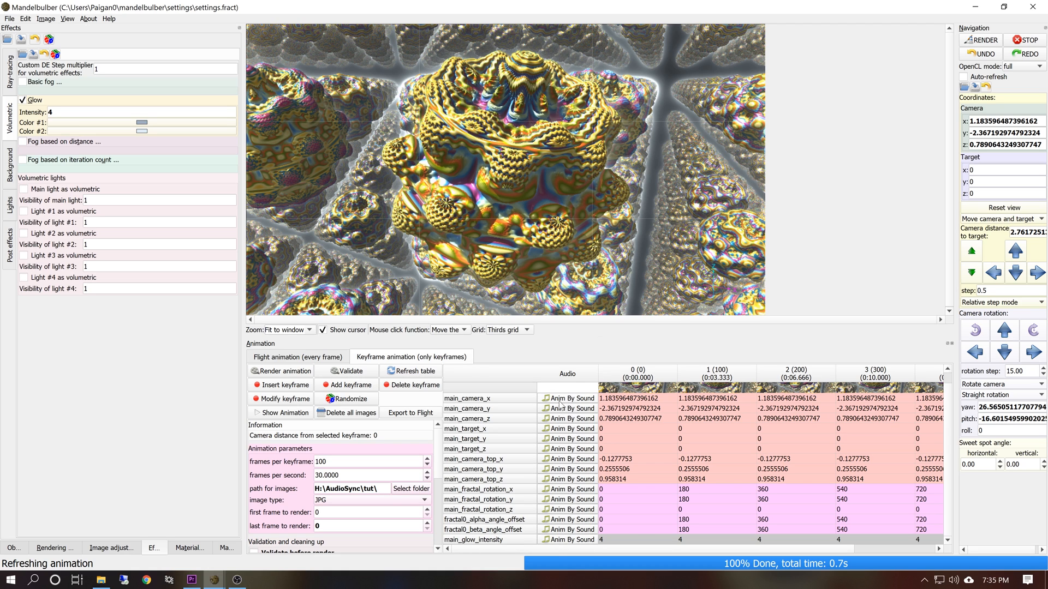
left_click(565, 540)
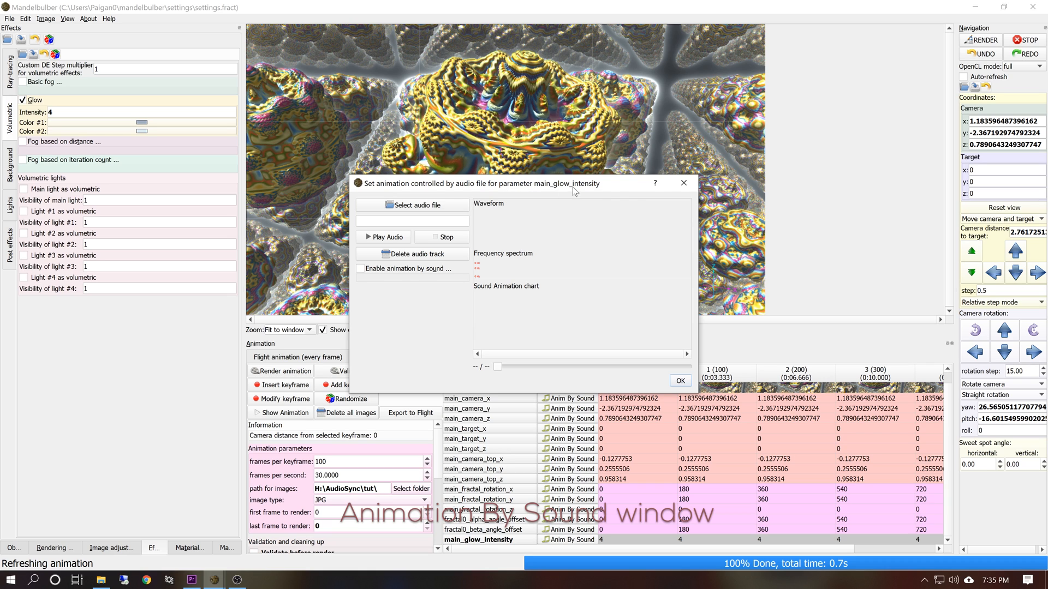
Load 1984 12-17-13.wav from the E:\SINKMUSIC Masters folder as the audio file for main_glow_intensity.
left_click(404, 207)
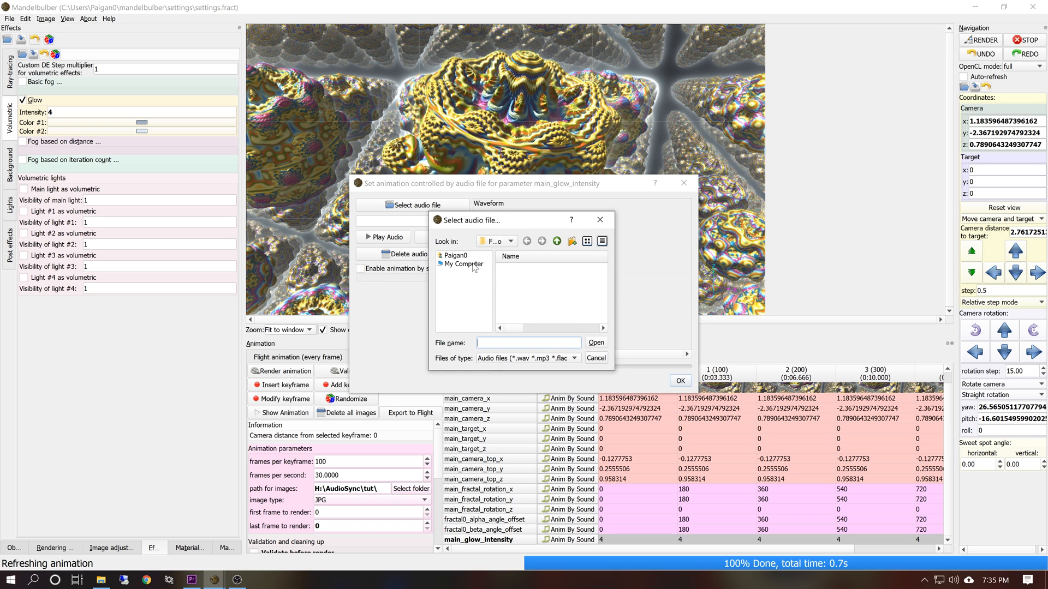
left_click(473, 265)
left_click(516, 292)
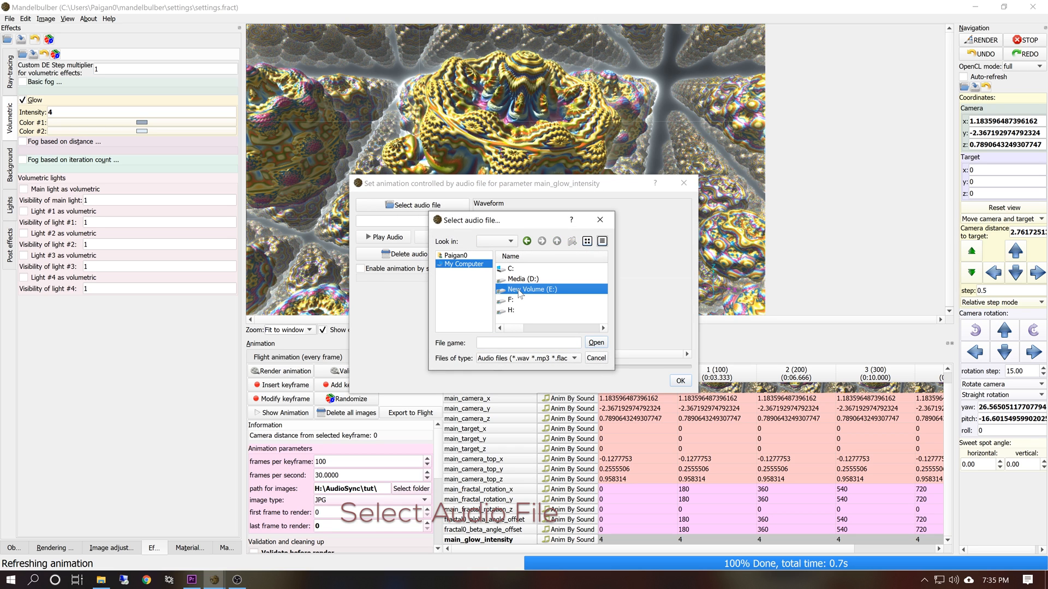
double_click(556, 291)
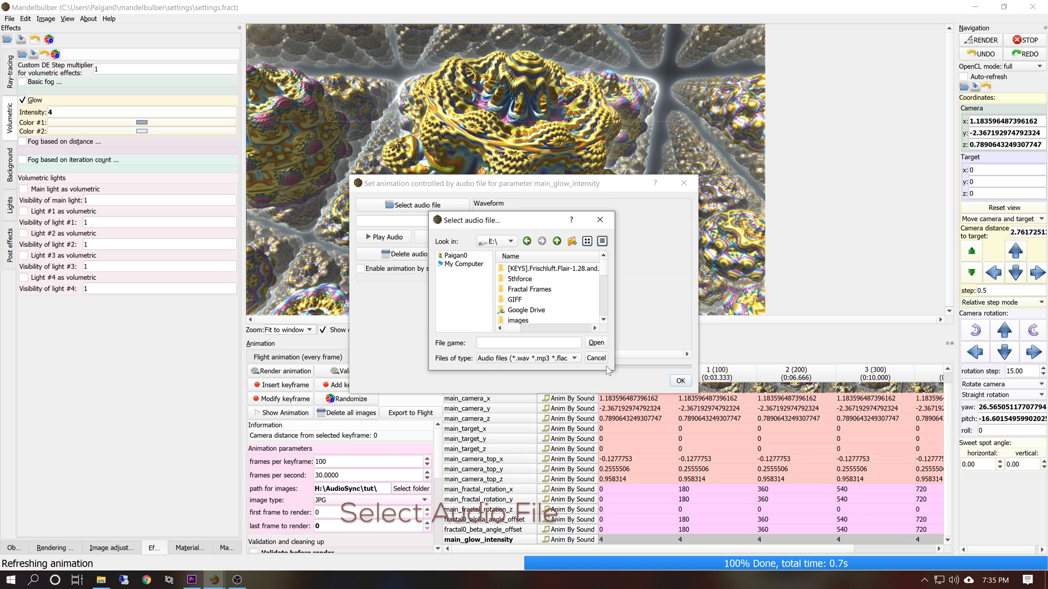
left_click_drag(610, 367, 692, 497)
double_click(526, 340)
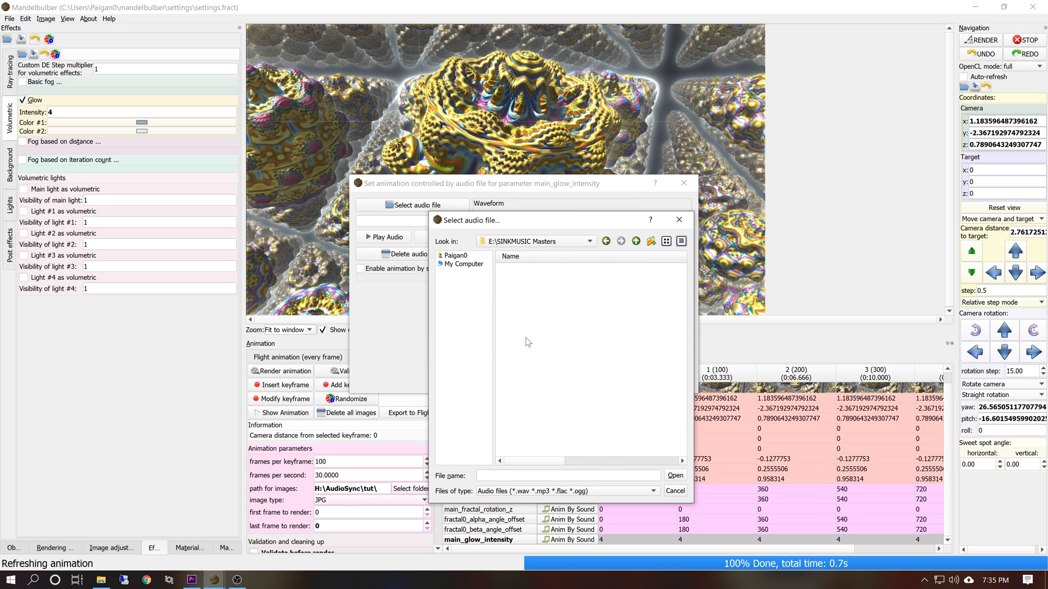
left_click(537, 300)
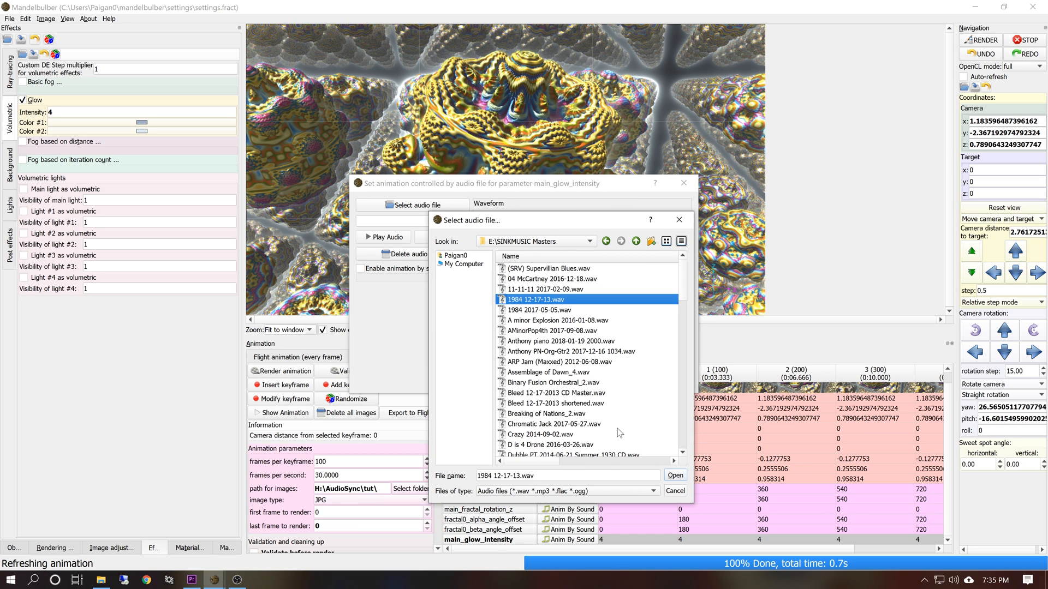
left_click(674, 476)
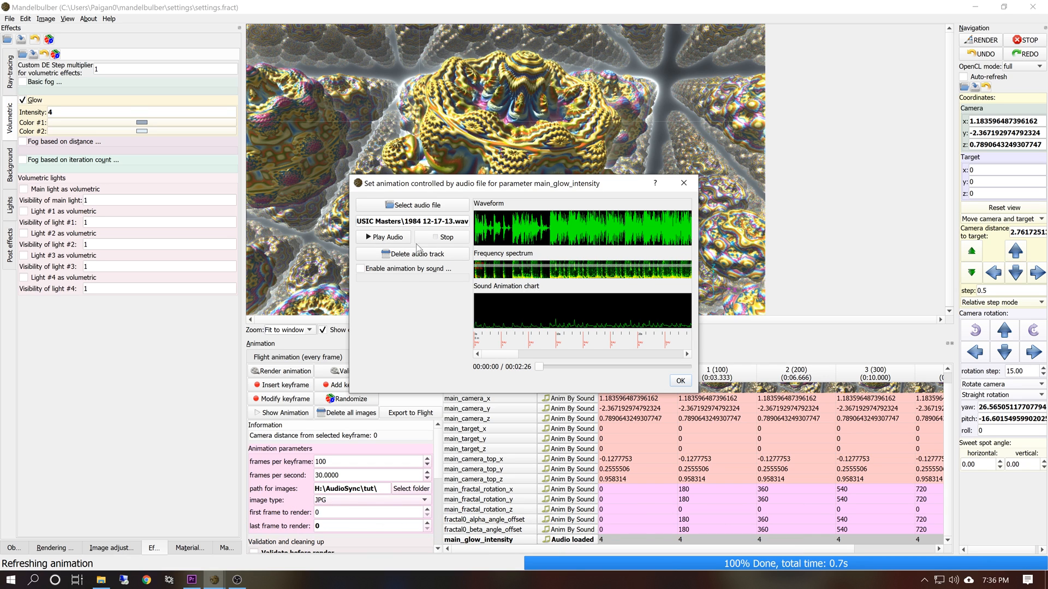
Play the first few seconds of the loaded audio and enlarge the audio settings window to widen its charts.
left_click(391, 238)
left_click(391, 239)
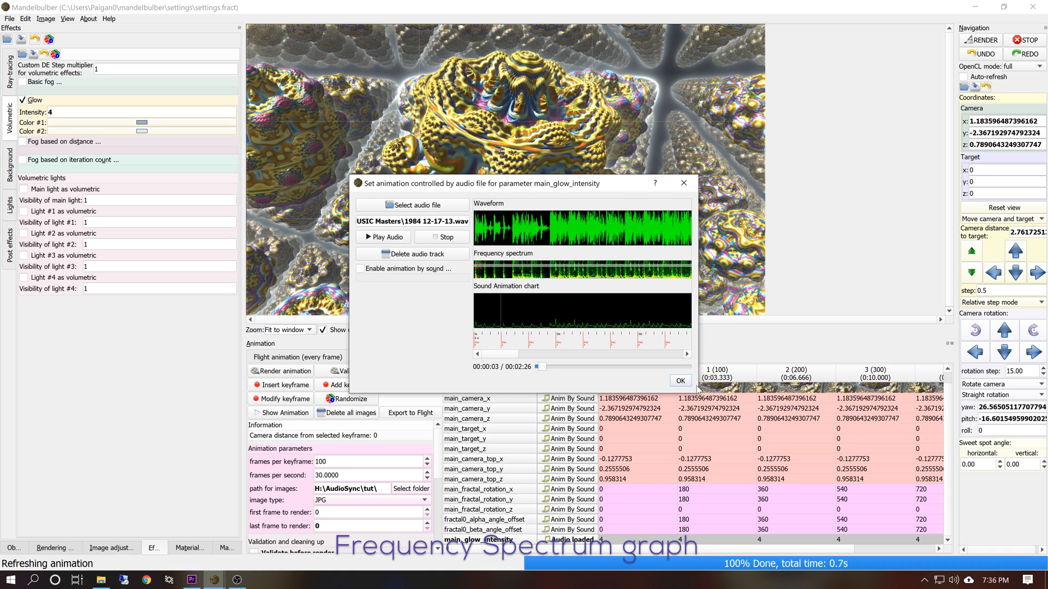
left_click_drag(693, 392, 1002, 554)
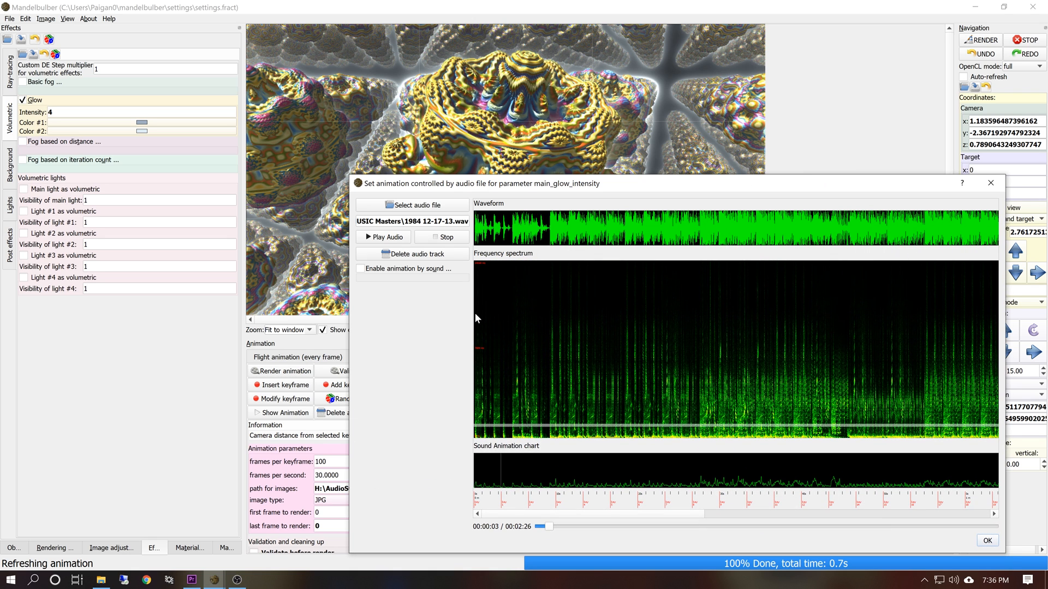
left_click_drag(345, 244, 37, 244)
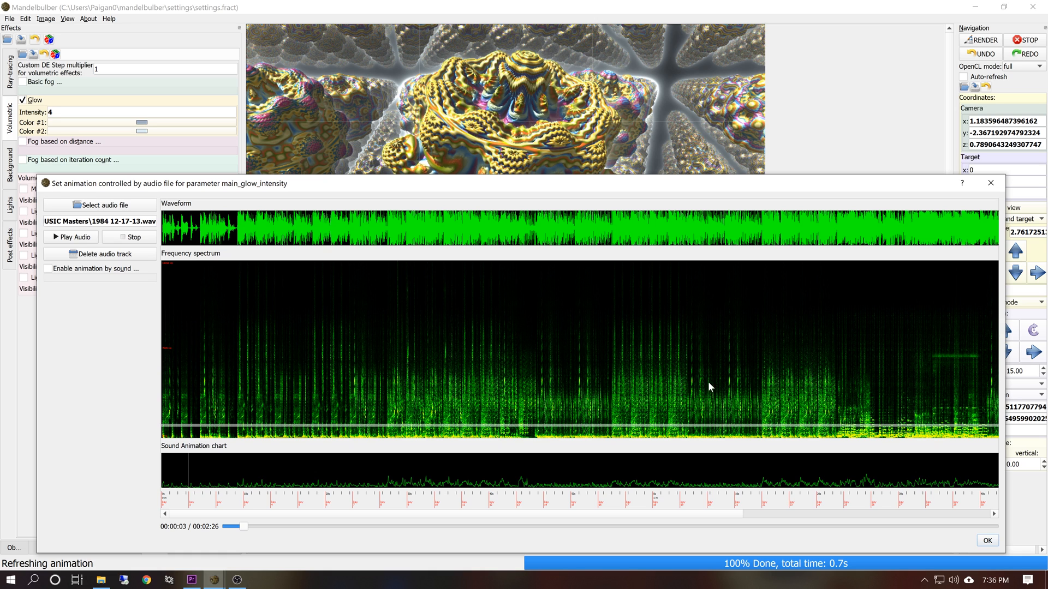
Try out several different frequencies on the frequency spectrum chart for the glow animation.
left_click(291, 329)
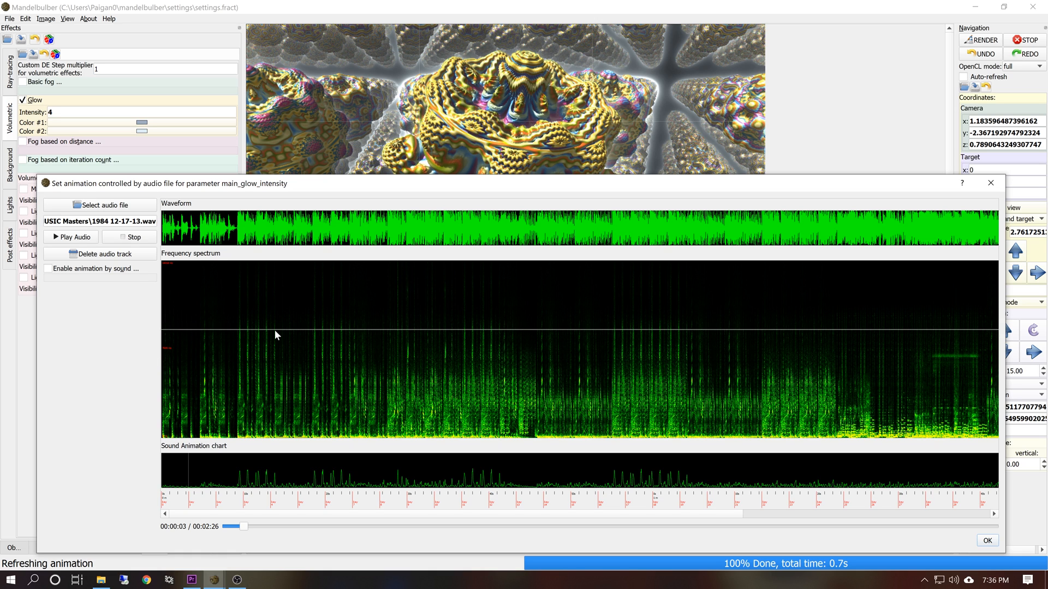
left_click(265, 318)
left_click(271, 326)
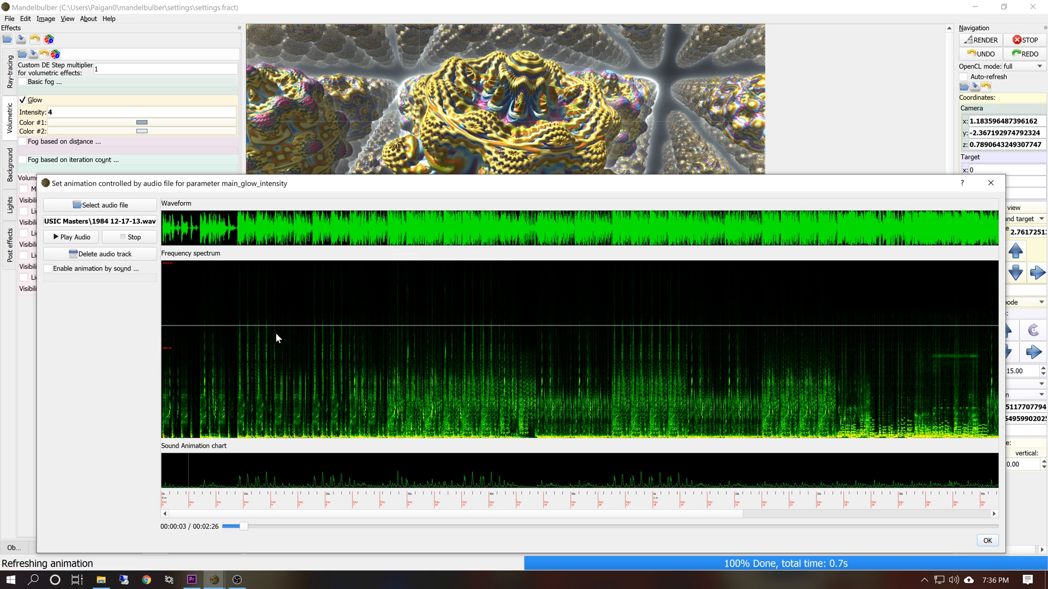
left_click(281, 321)
left_click_drag(310, 348, 319, 347)
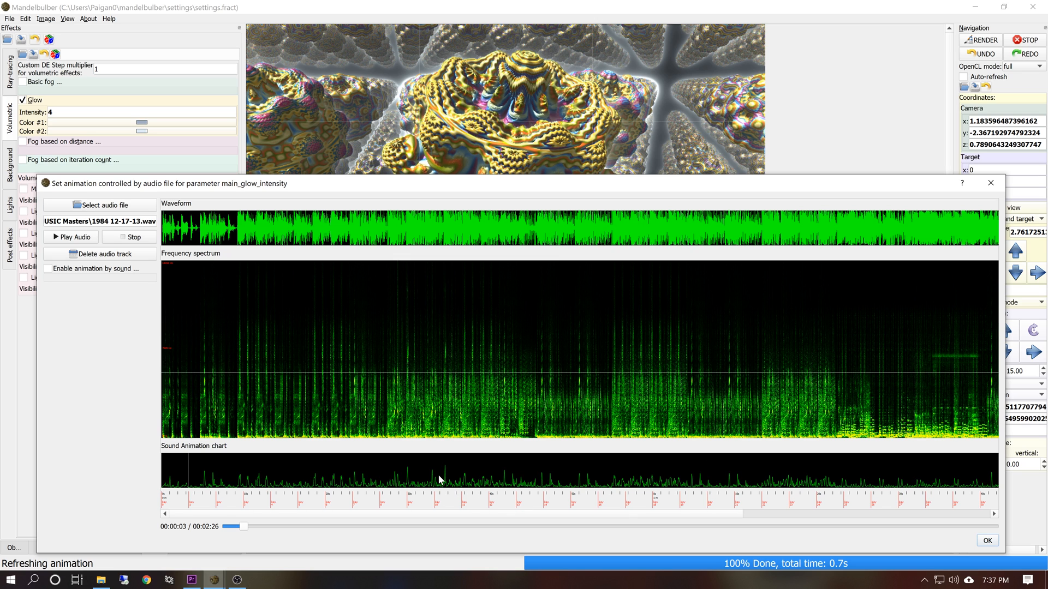
Enable animation by sound and raise the frequency of interest to 20000.
left_click(49, 269)
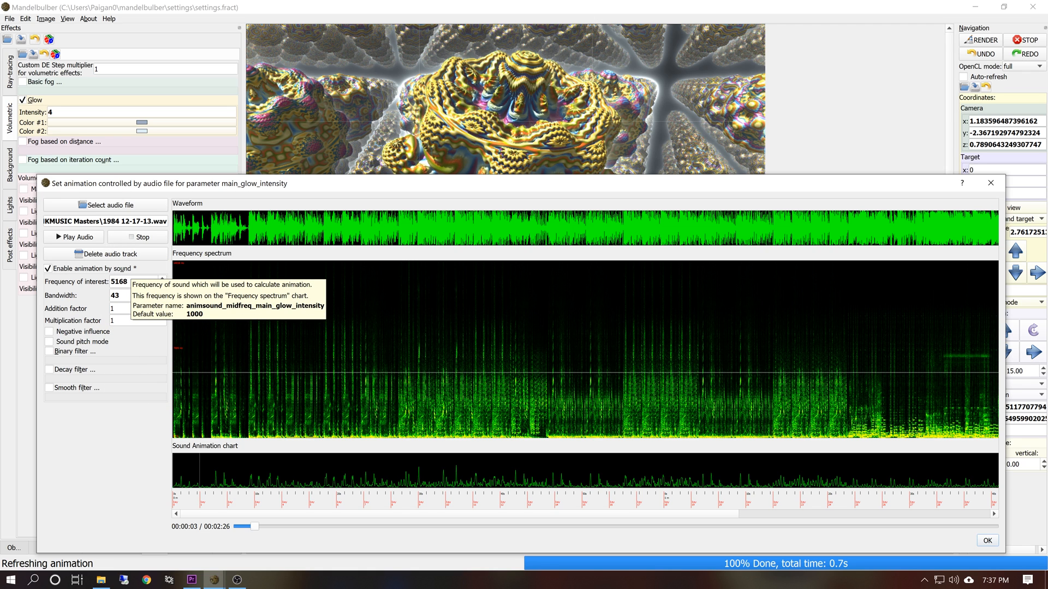
left_click(134, 282)
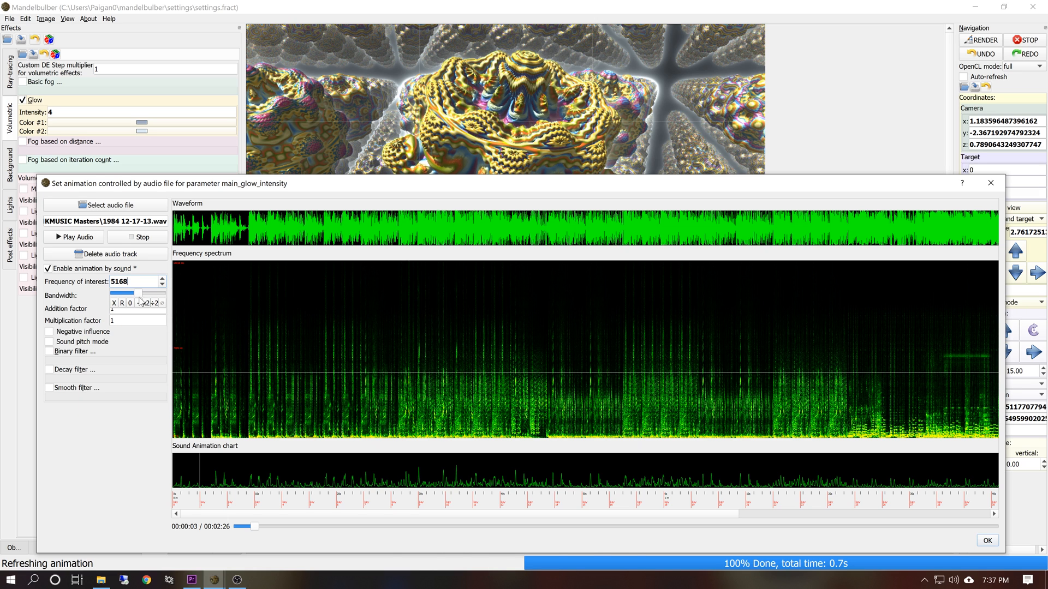
left_click_drag(139, 294, 228, 309)
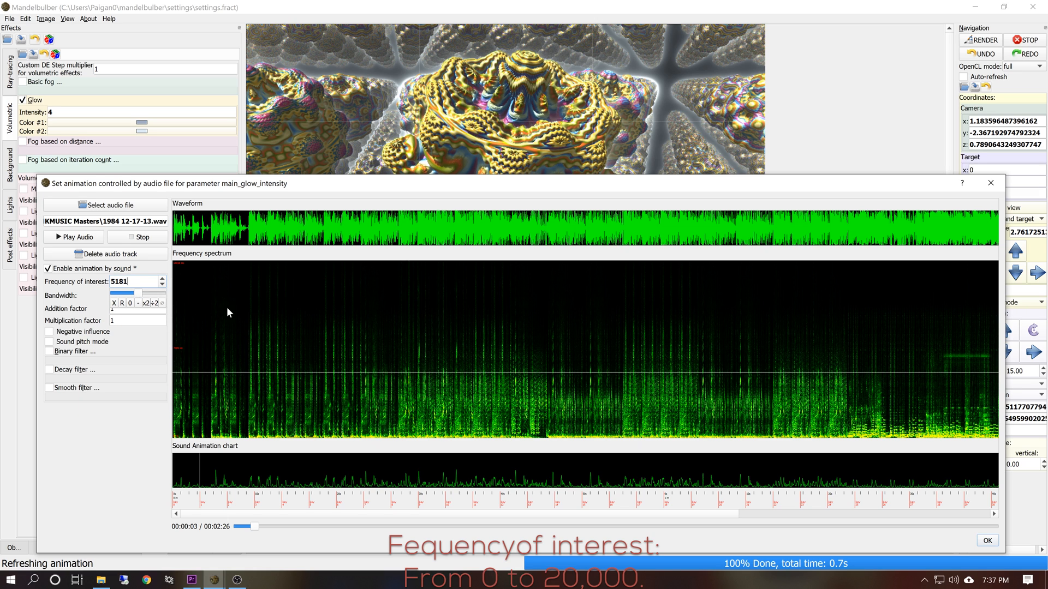
left_click(146, 303)
left_click(146, 303)
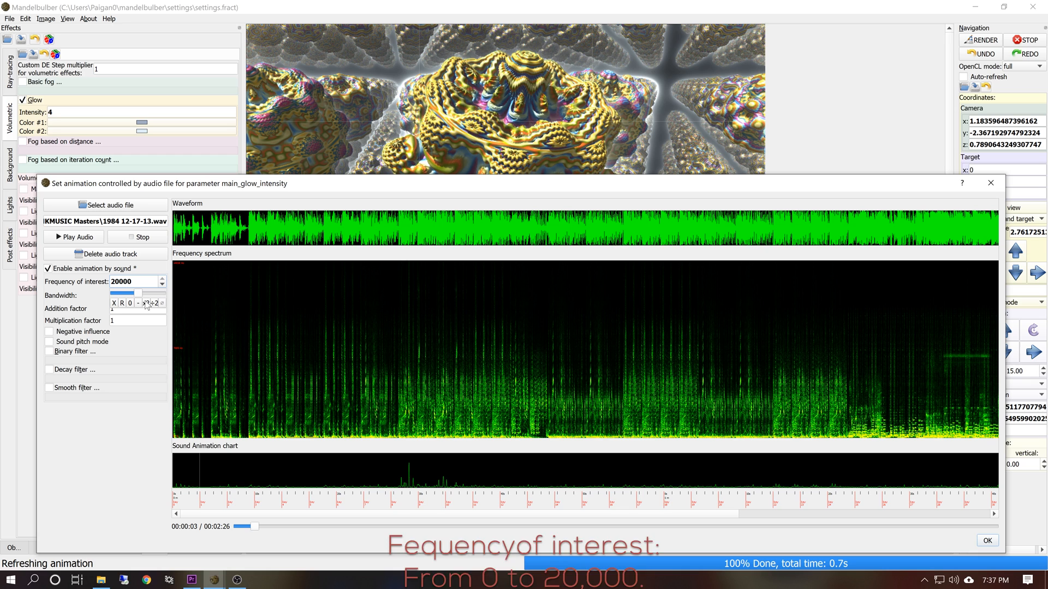
left_click(95, 296)
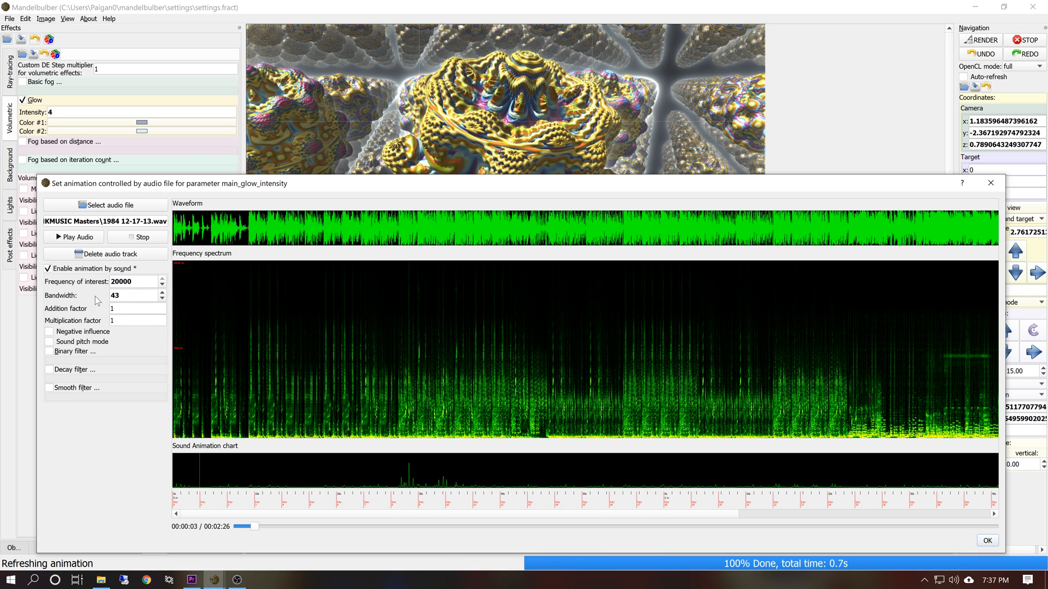
Set the bandwidth of the sound analysis to 52.
left_click(119, 295)
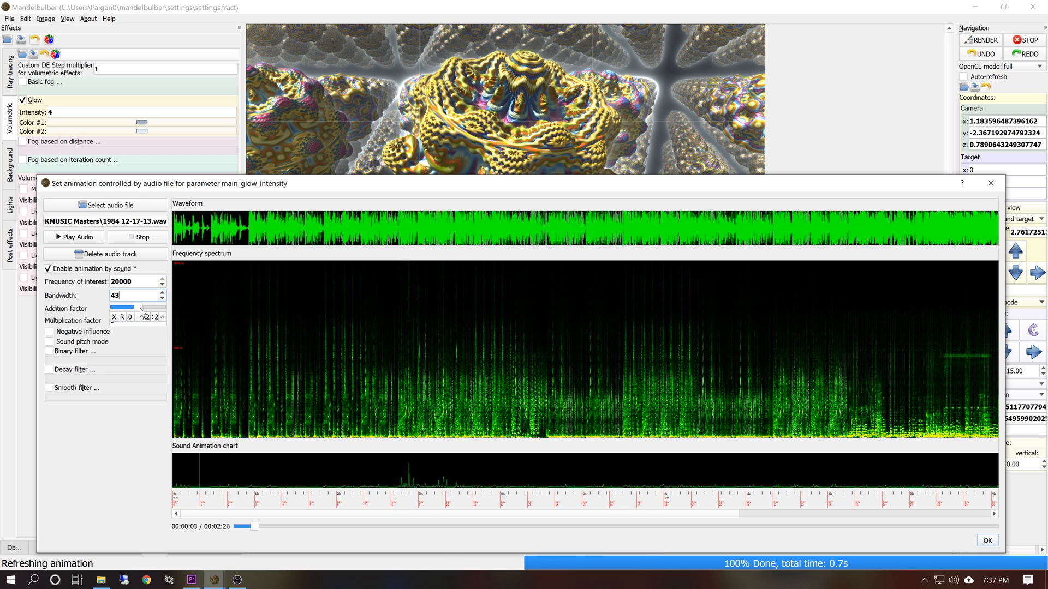
left_click_drag(140, 309, 182, 313)
left_click(95, 294)
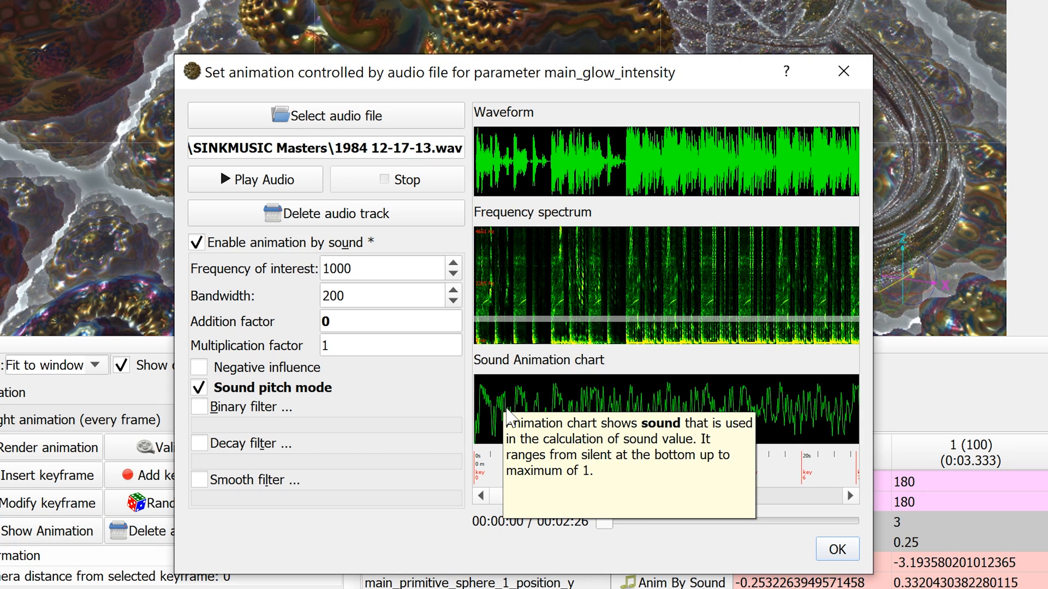
Enable the decay and smooth filters and double the decay filter strength to 5.00.
left_click(205, 444)
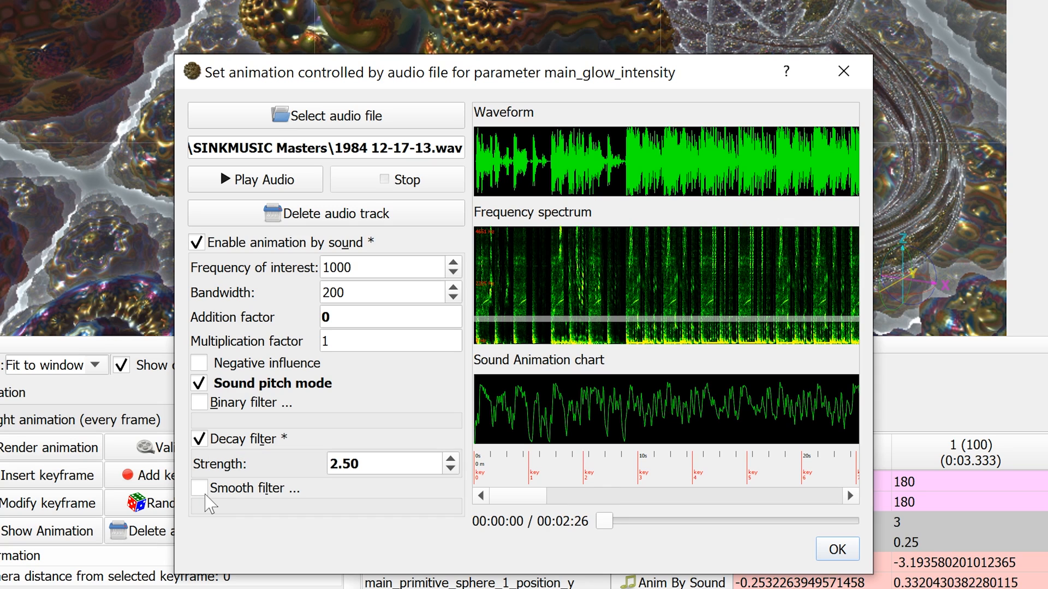
left_click(206, 489)
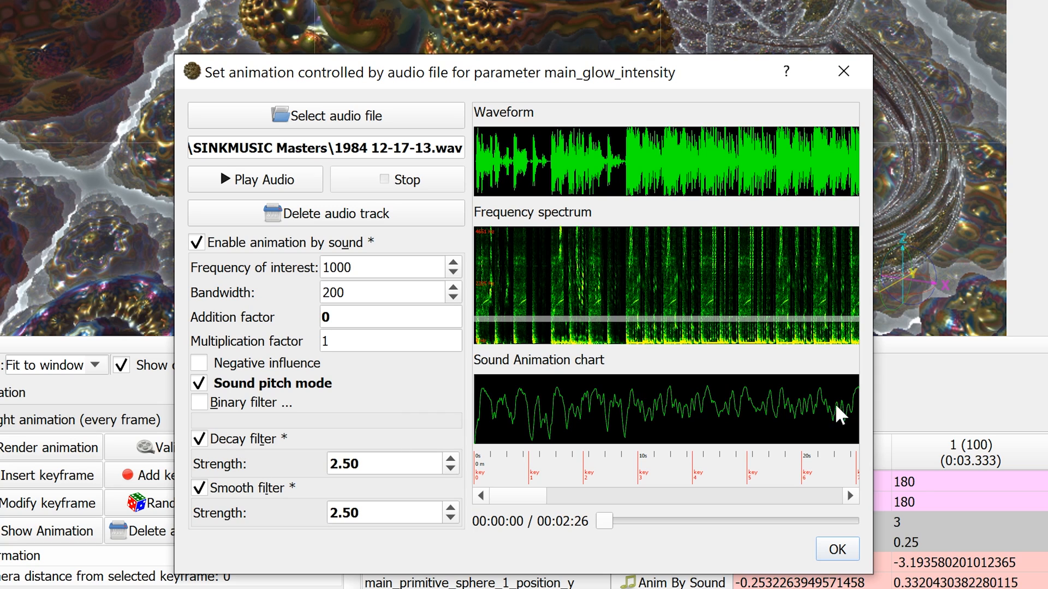
left_click(377, 464)
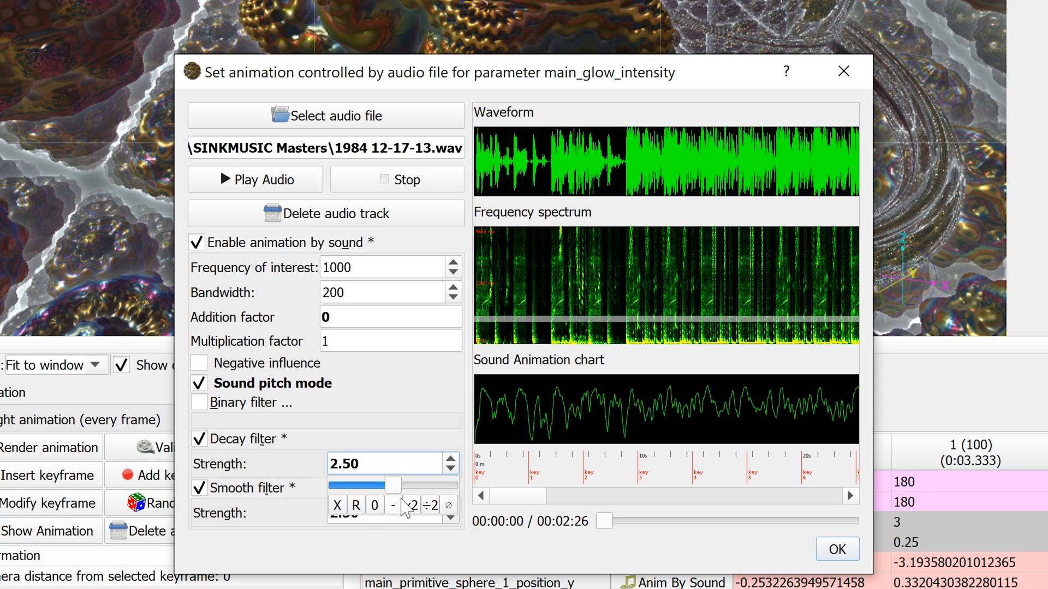
left_click(409, 505)
Turn the smooth filter off and on again, and double its strength to 5.00.
left_click(289, 488)
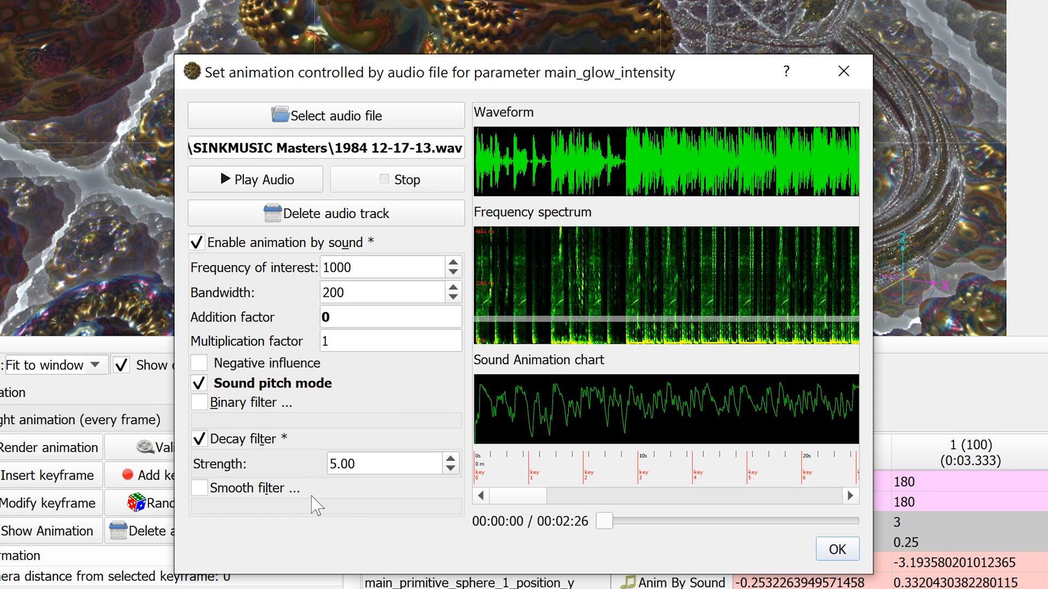
left_click(217, 494)
left_click(377, 513)
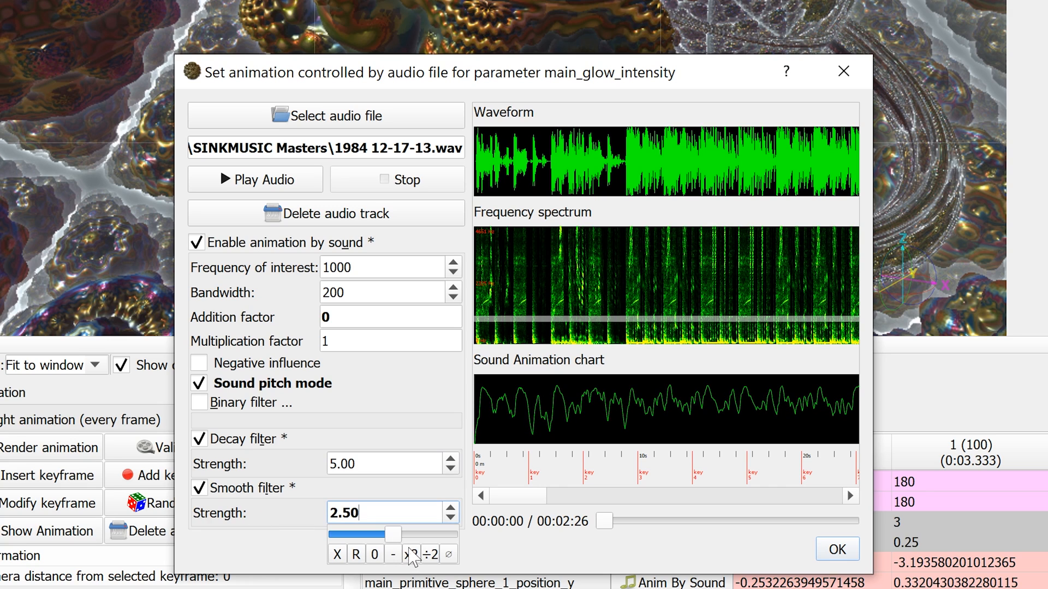
left_click(410, 555)
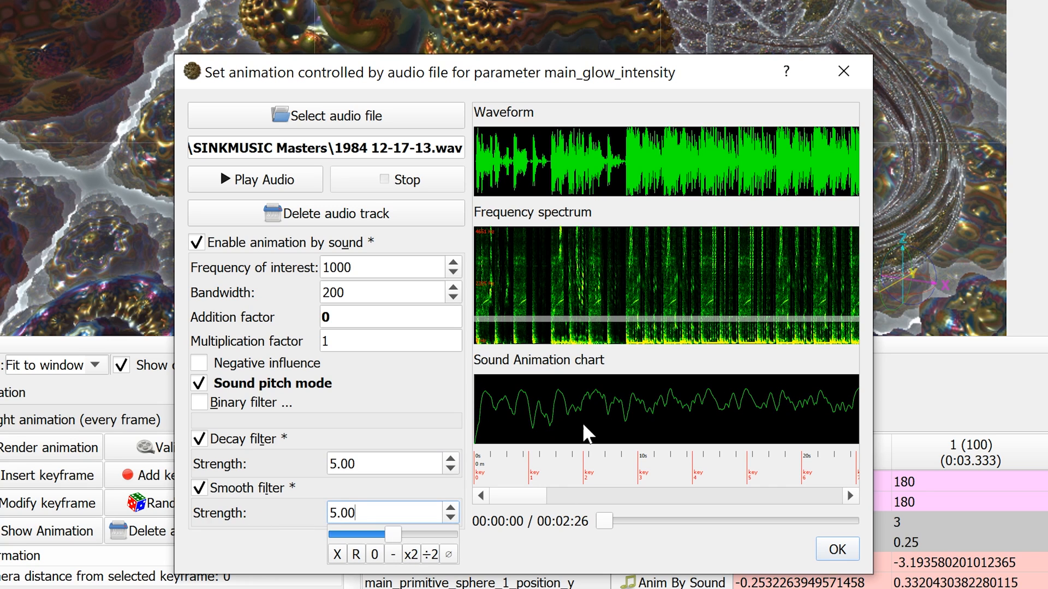
Double the decay filter strength to 10.00 and compare the animation chart with the smooth filter off and on.
left_click(381, 464)
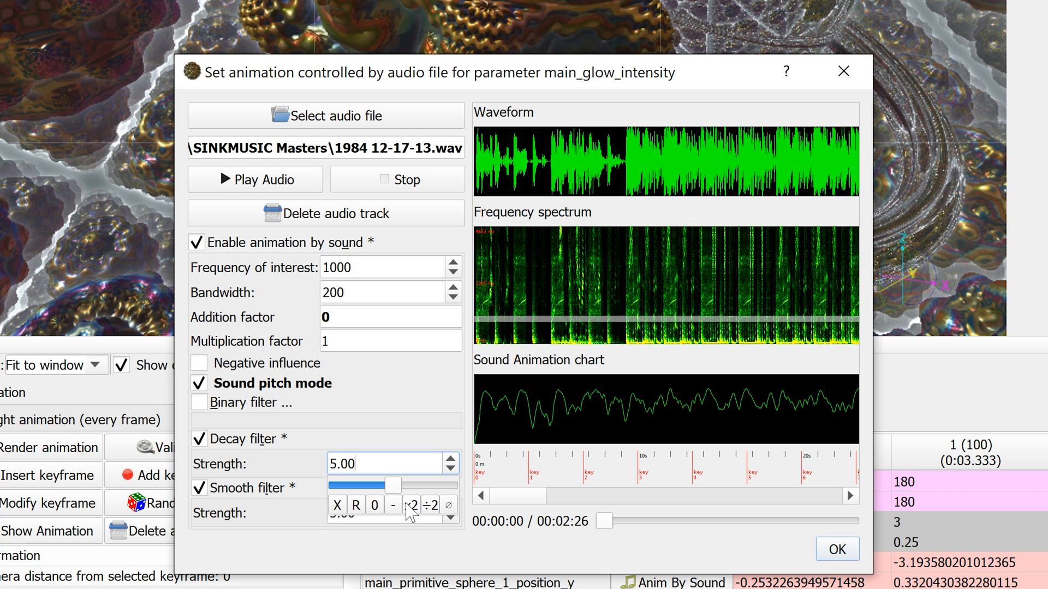
left_click(411, 505)
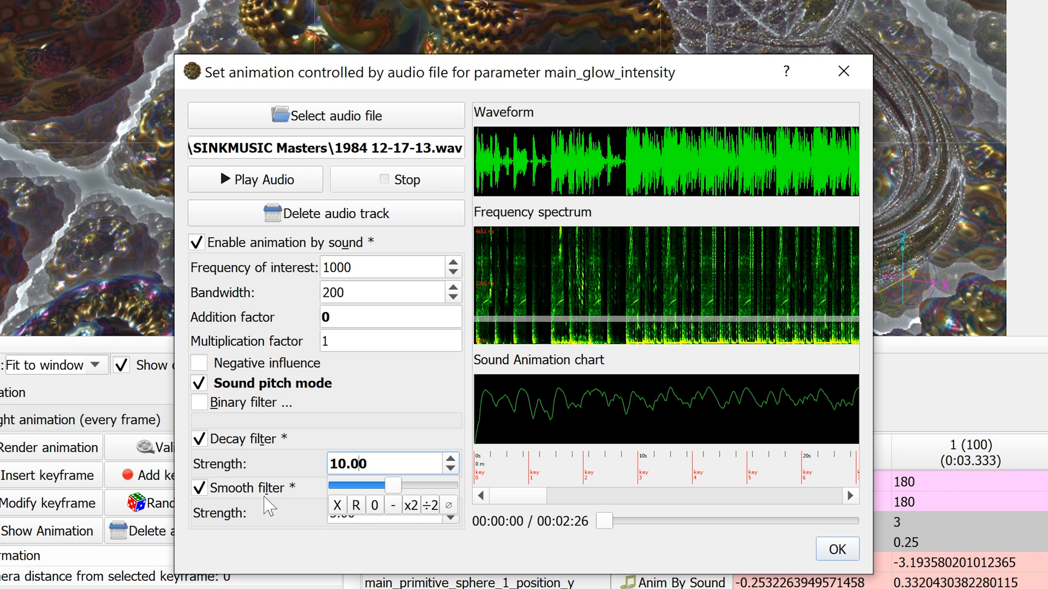
left_click(266, 495)
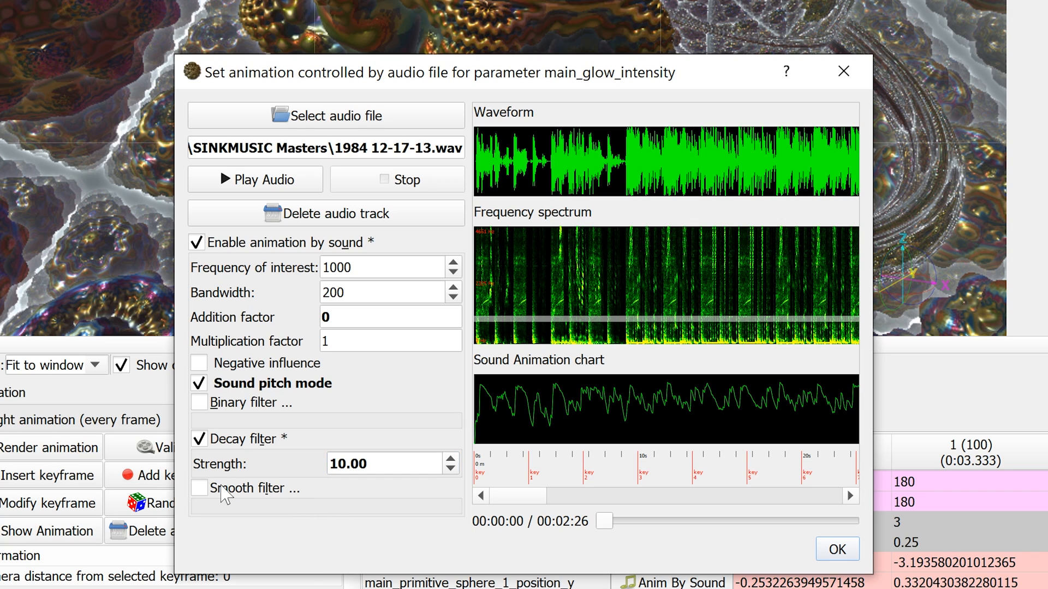
left_click(222, 488)
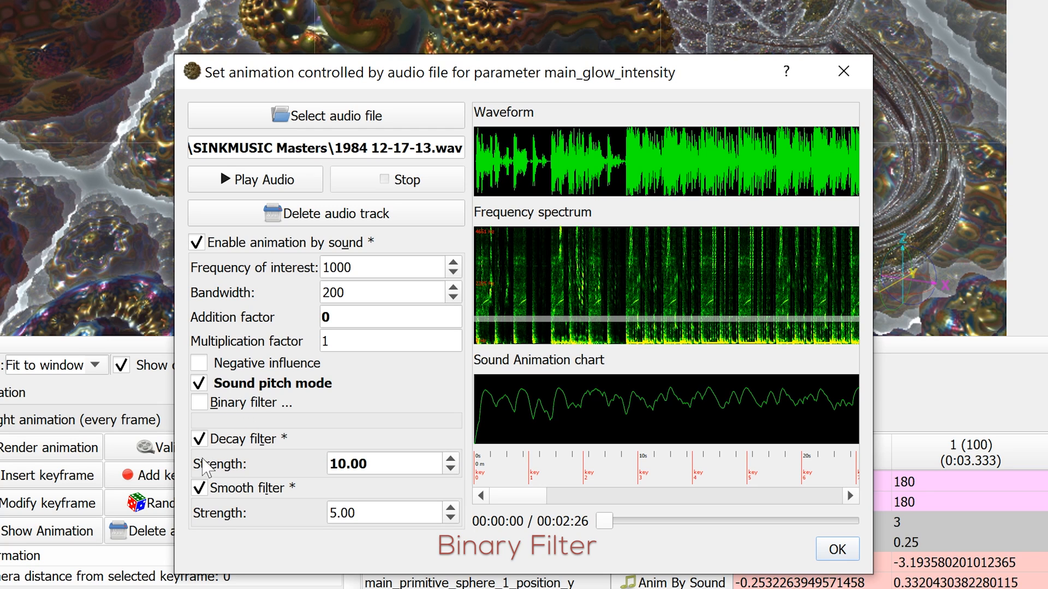
Disable the decay and smooth filters and enable the binary filter with its default threshold and minimum duration.
left_click(198, 439)
left_click(200, 474)
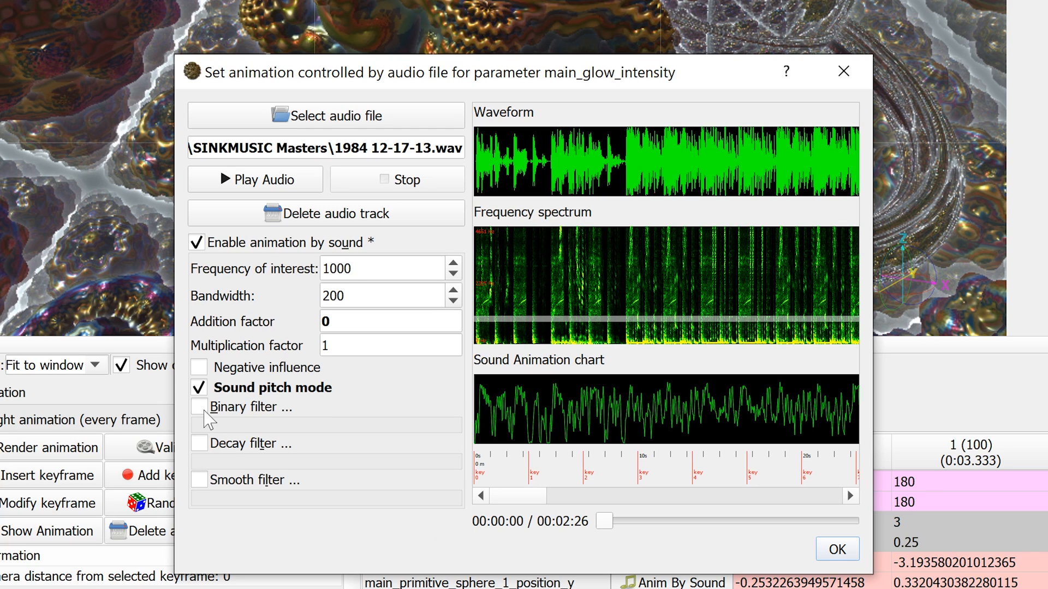
left_click(198, 402)
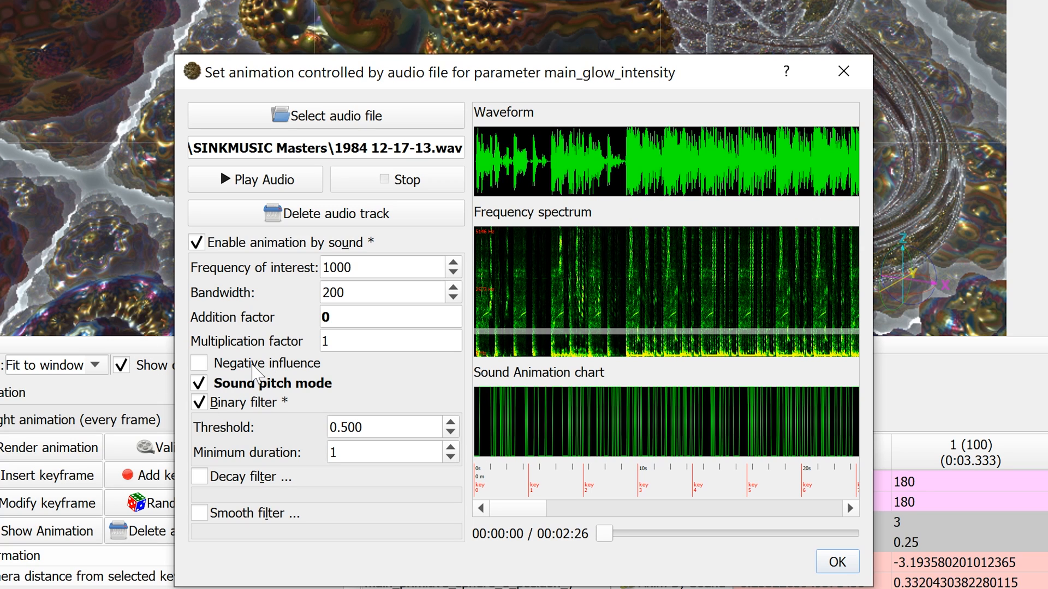
mouse_move(267, 371)
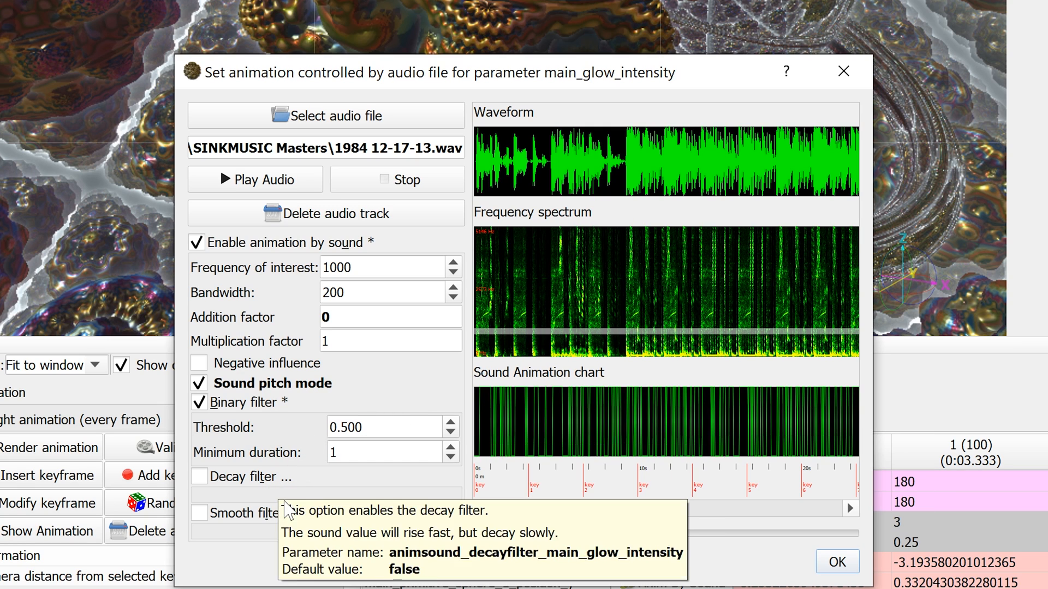
mouse_move(285, 510)
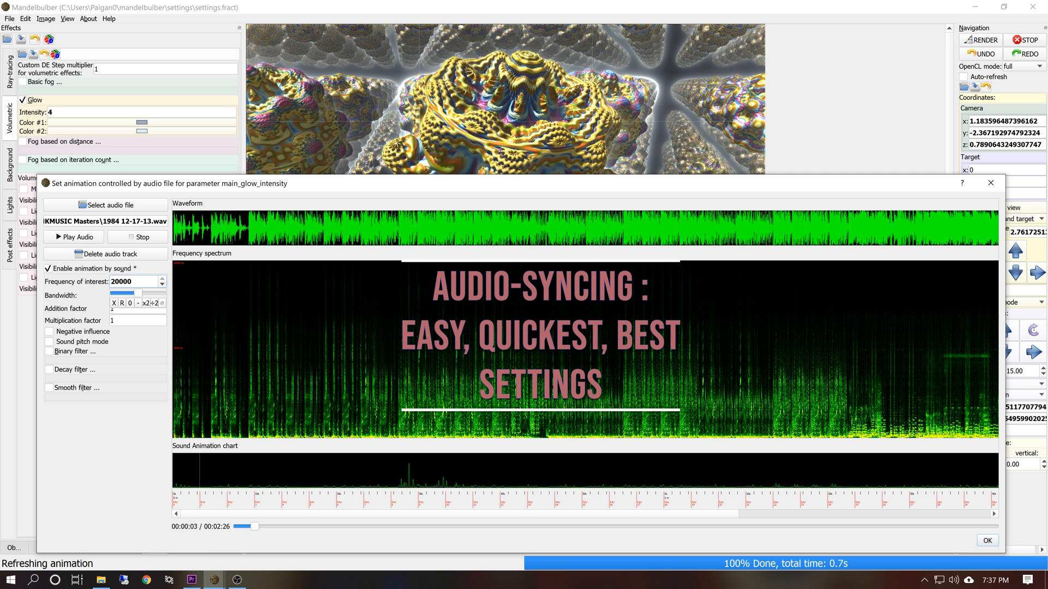
Reset the frequency of interest to 1000 and the bandwidth to 200, their default values.
left_click(123, 303)
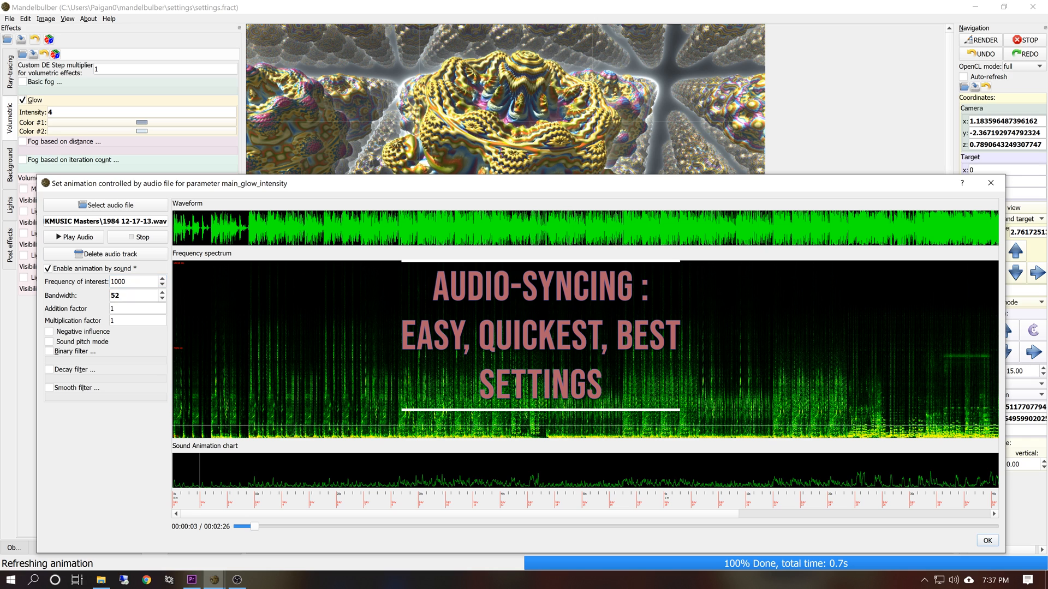
left_click(125, 317)
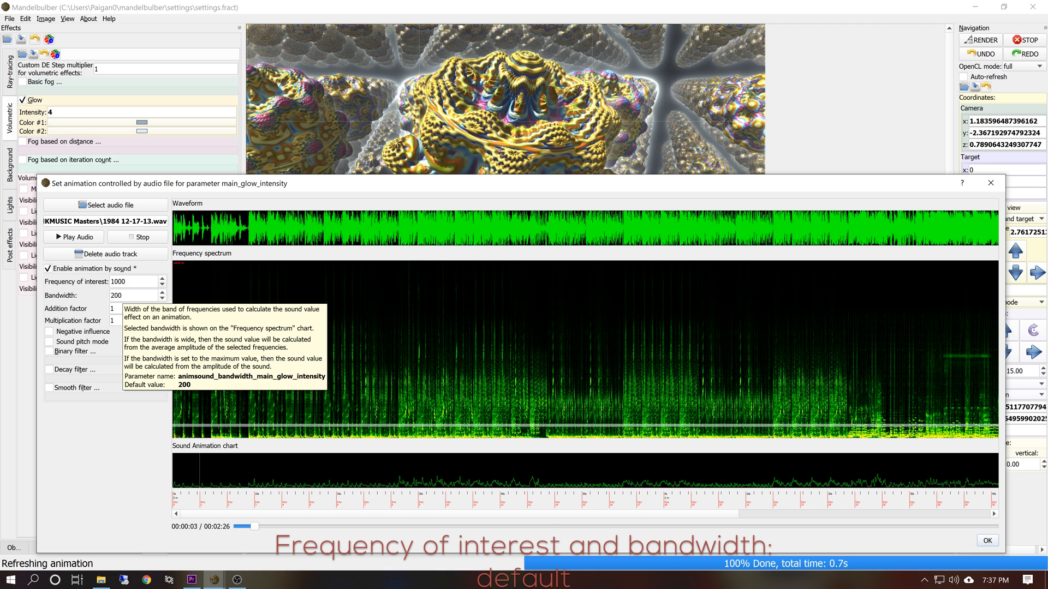
Enable sound pitch mode for the glow intensity and set the addition factor to 0.
left_click(66, 342)
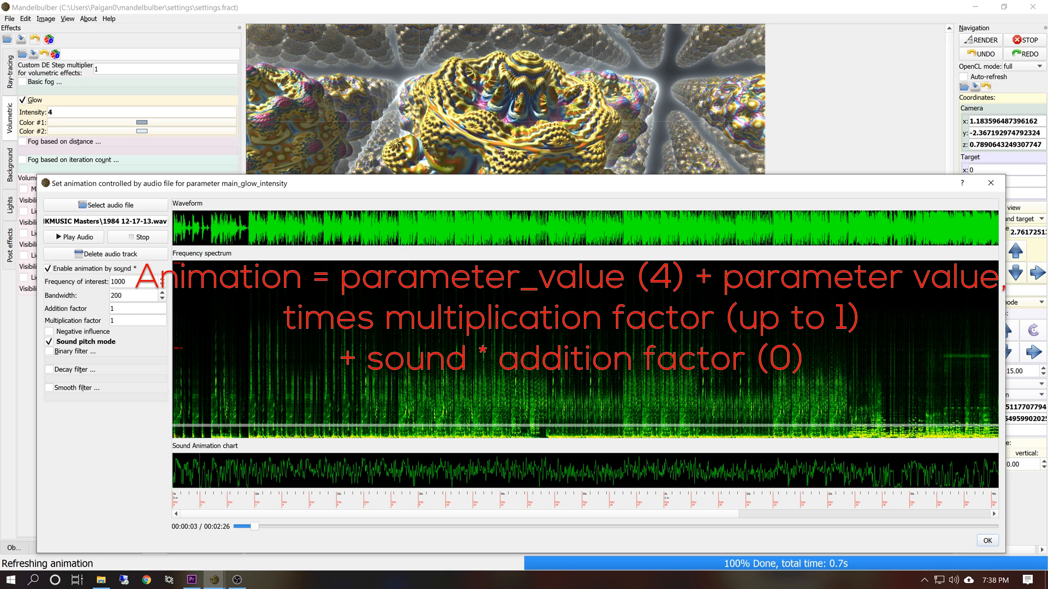
double_click(126, 308)
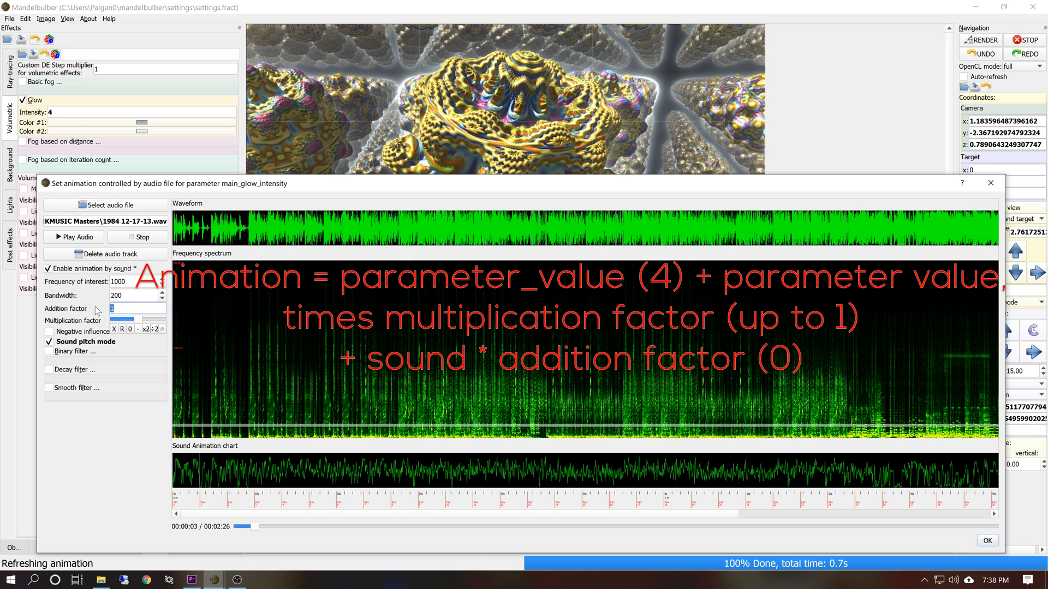
type("0")
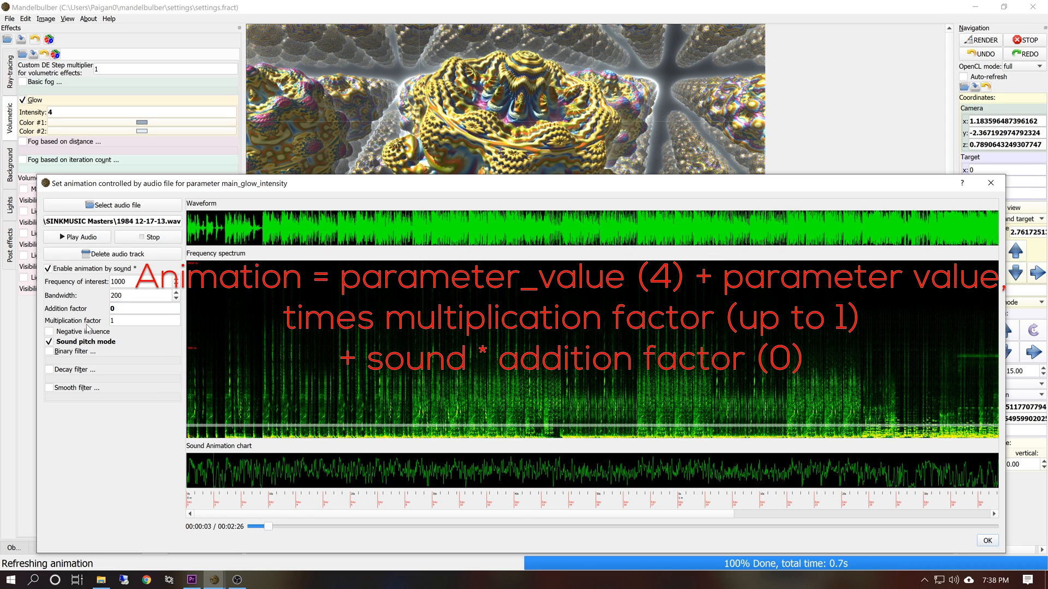
Enable the decay filter and the smooth filter, and halve the strength of each to 2.50.
left_click(74, 371)
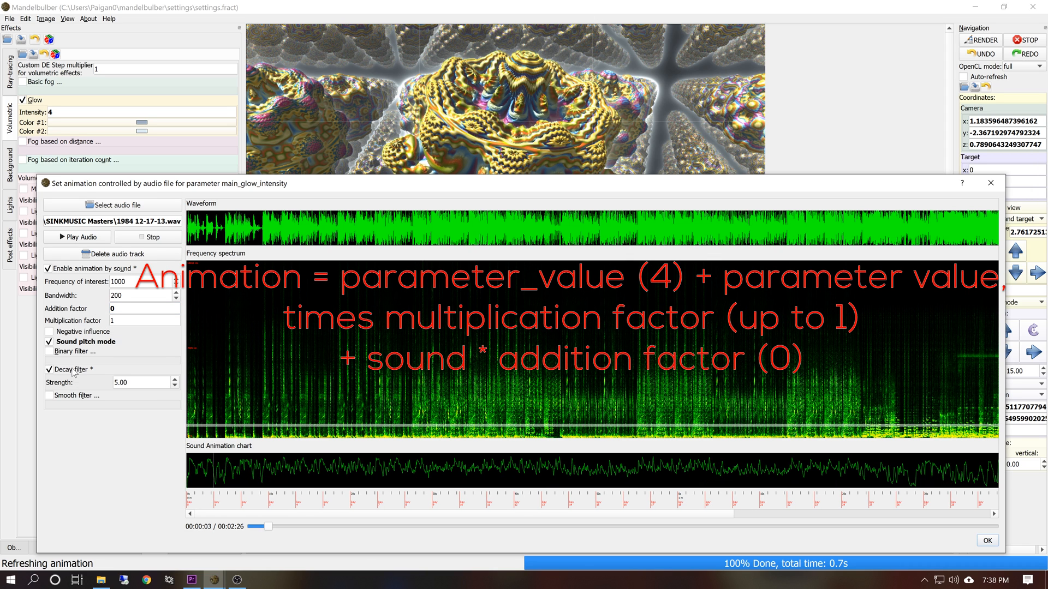
left_click(123, 383)
left_click(165, 404)
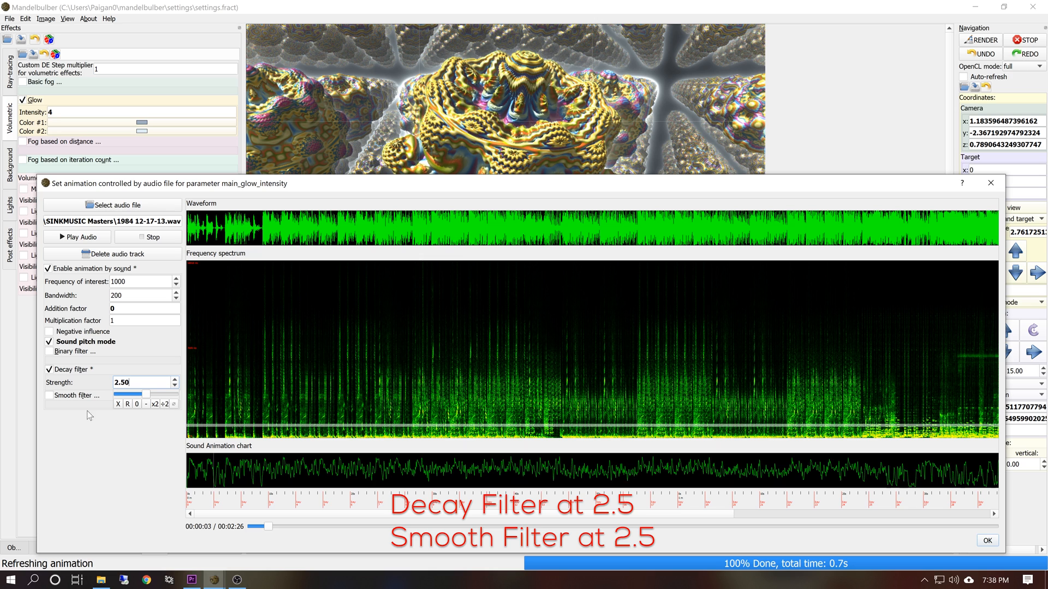
left_click(68, 396)
left_click(131, 408)
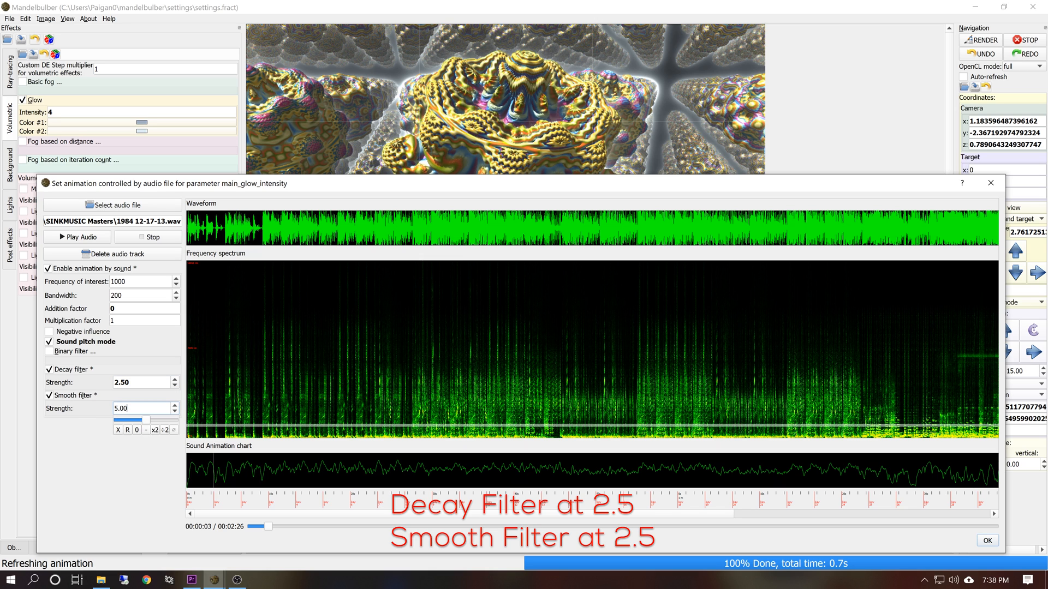
left_click(164, 430)
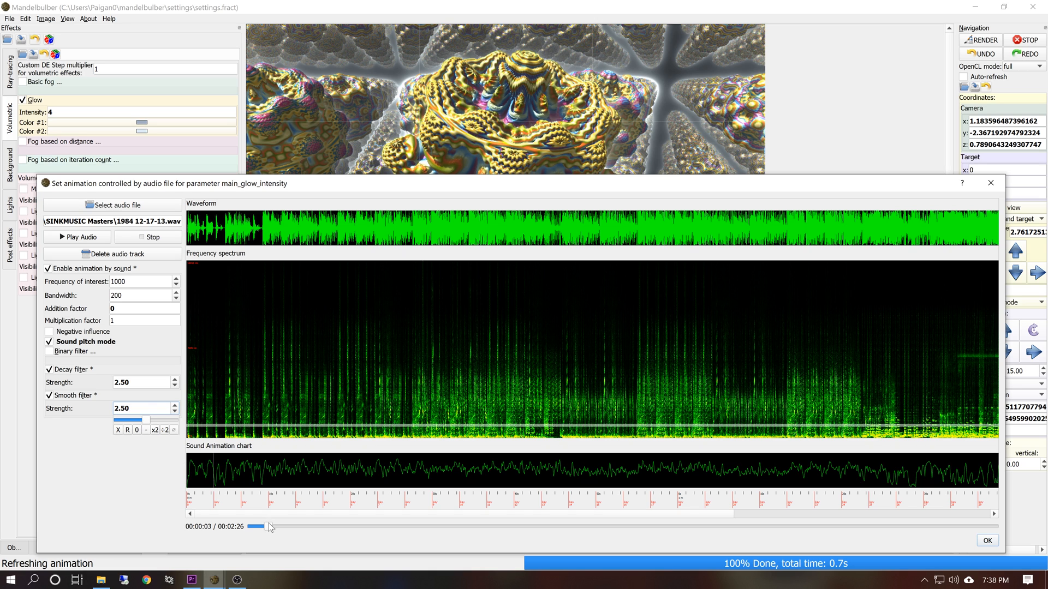
Scrub the sound animation chart timeline to its start, its end and 00:01:00, and accept the audio settings.
mouse_move(269, 526)
left_mouse_down()
mouse_move(536, 554)
mouse_move(254, 551)
left_mouse_up()
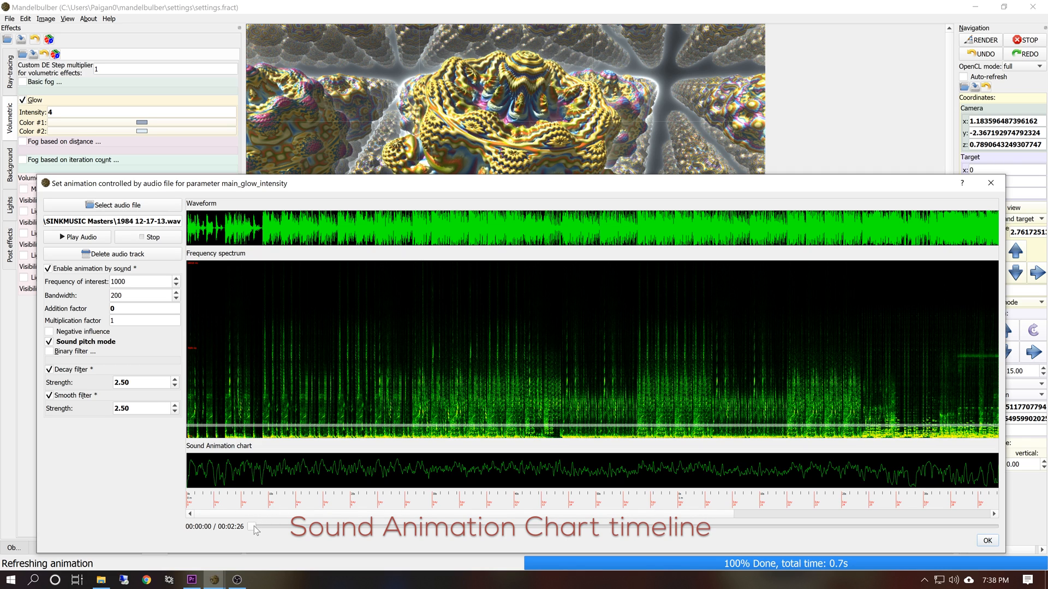
left_click_drag(252, 527, 1025, 476)
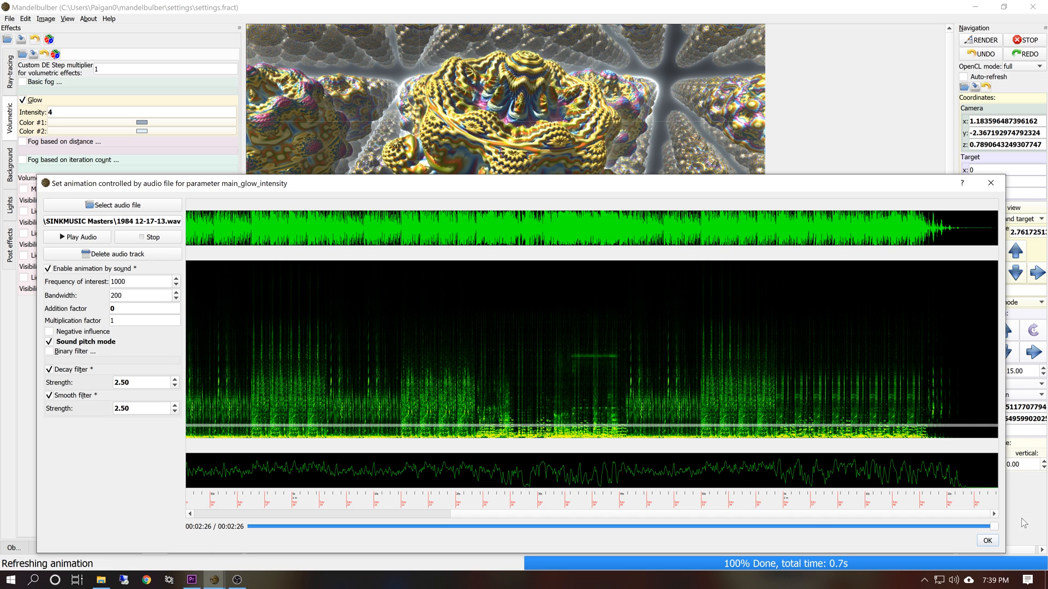
left_click_drag(993, 527, 552, 572)
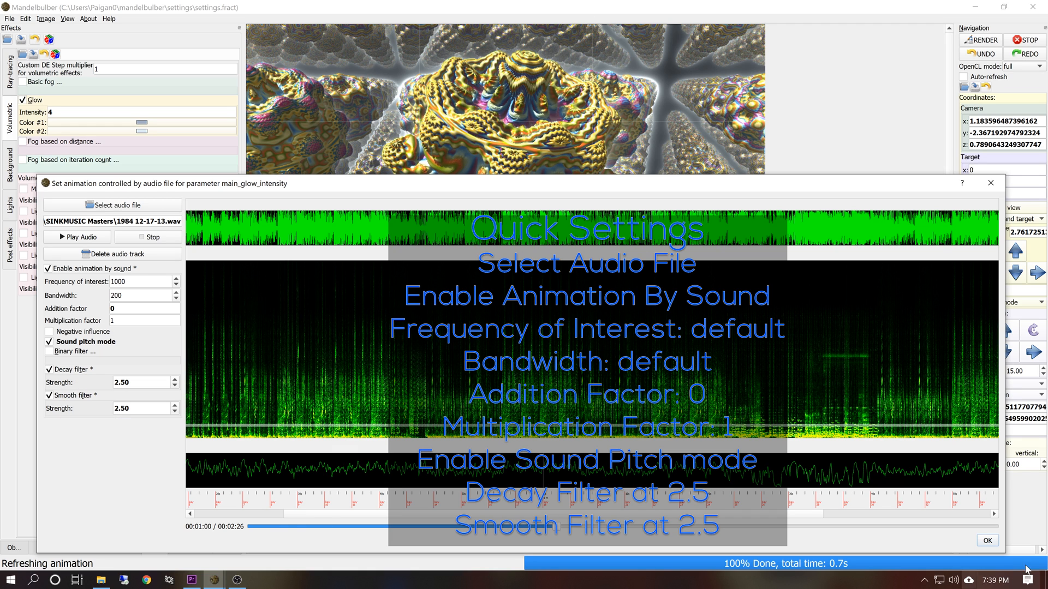
left_click(987, 541)
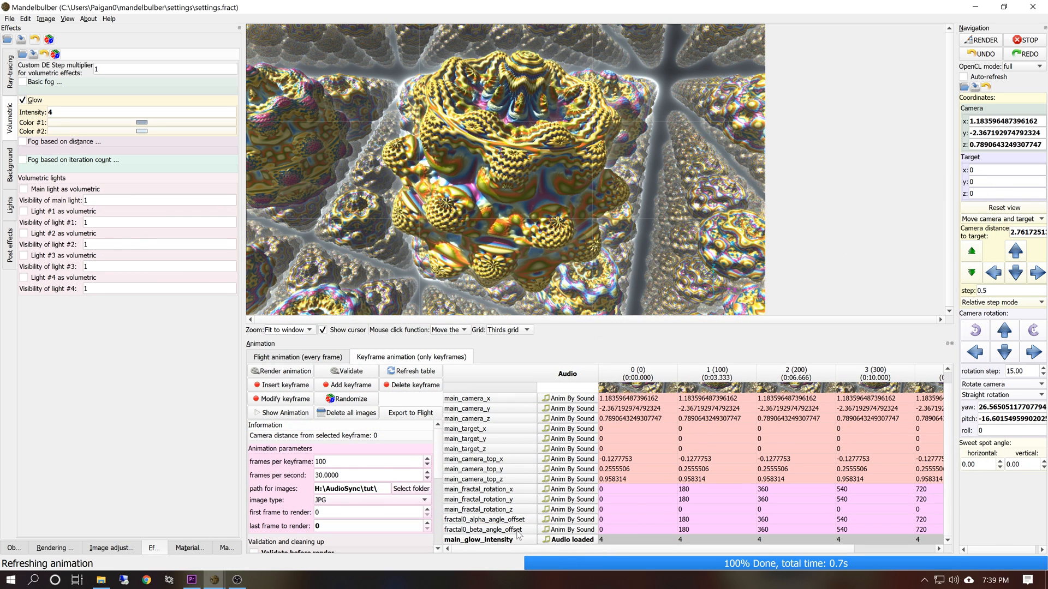
Delete all previously rendered animation images and launch the NetRender server on local port 5555.
left_click(351, 413)
left_click(546, 313)
left_click(53, 549)
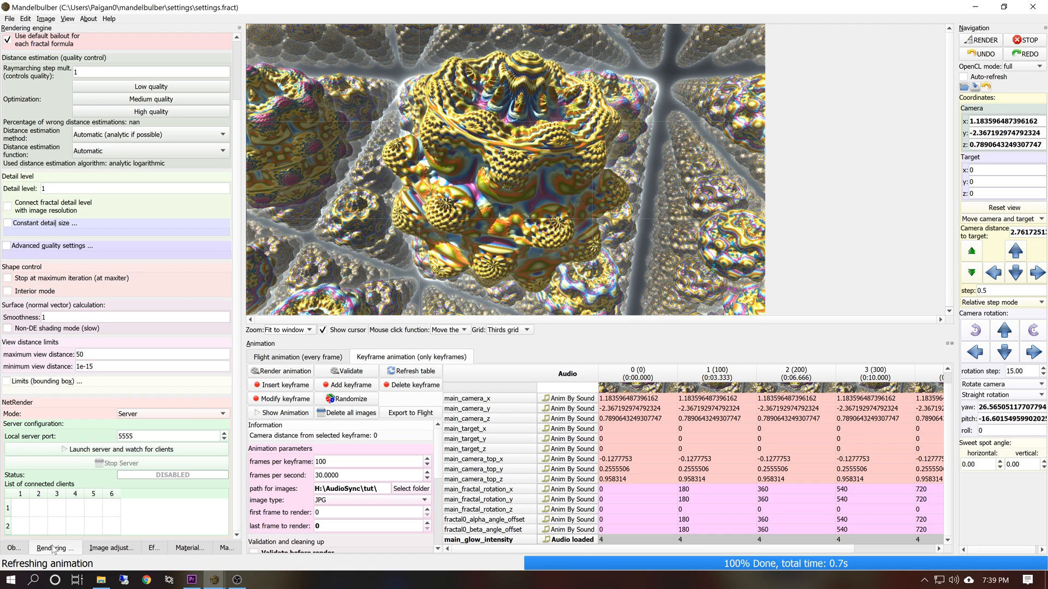
left_click(80, 450)
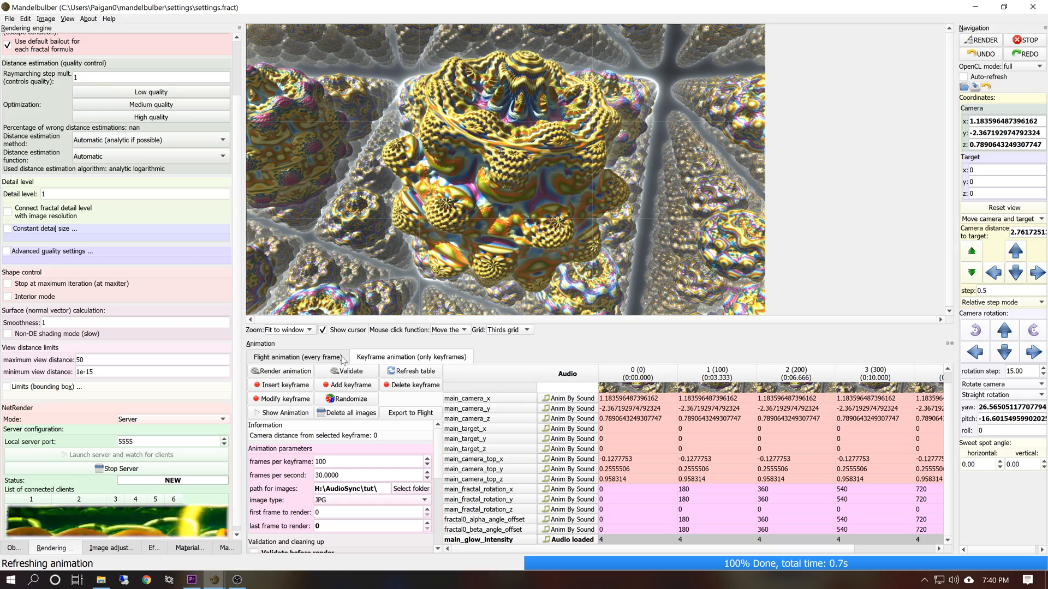
Render the keyframe animation while watching the glow intensity in the volumetric effects, and stop it before the last frame.
left_click(279, 371)
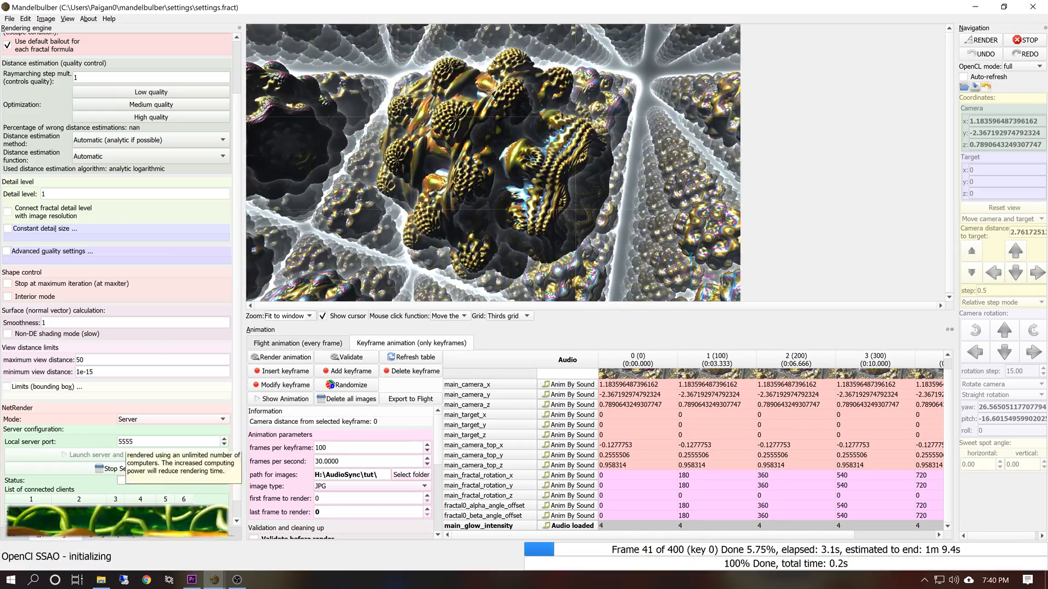
left_click(155, 536)
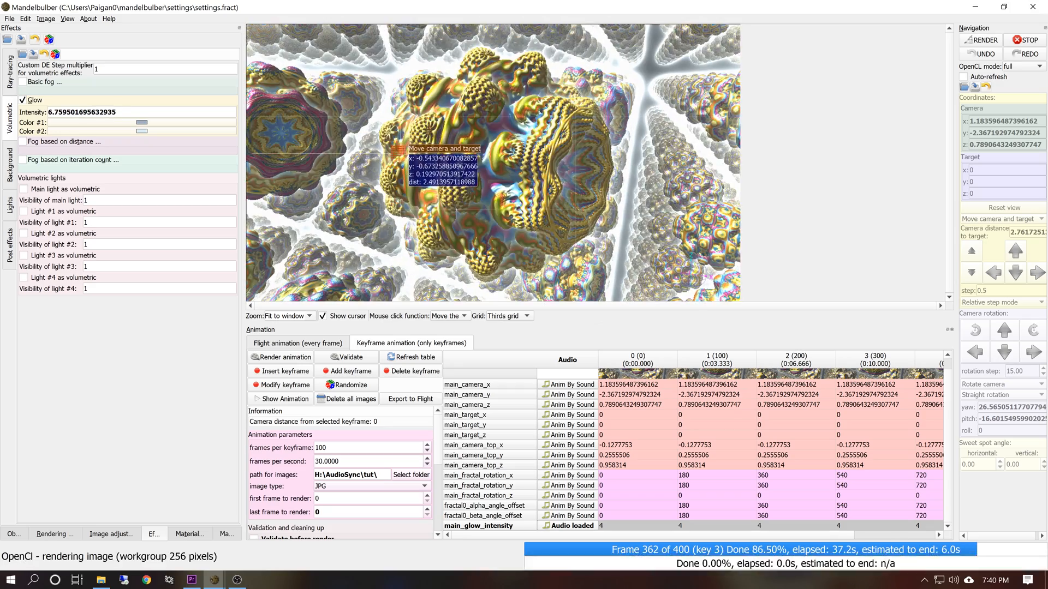
left_click(1025, 42)
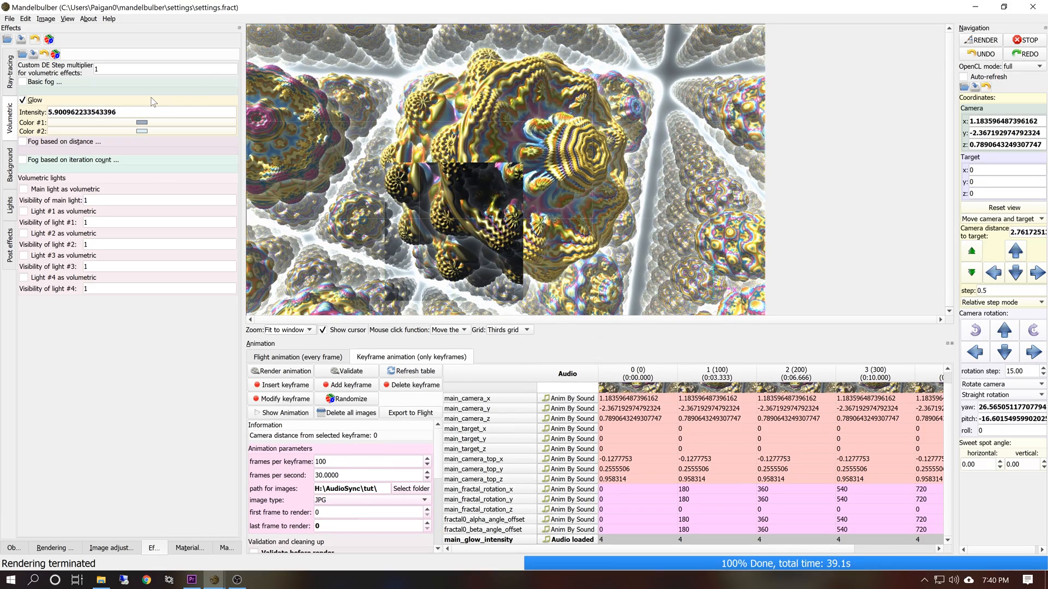
left_click(547, 315)
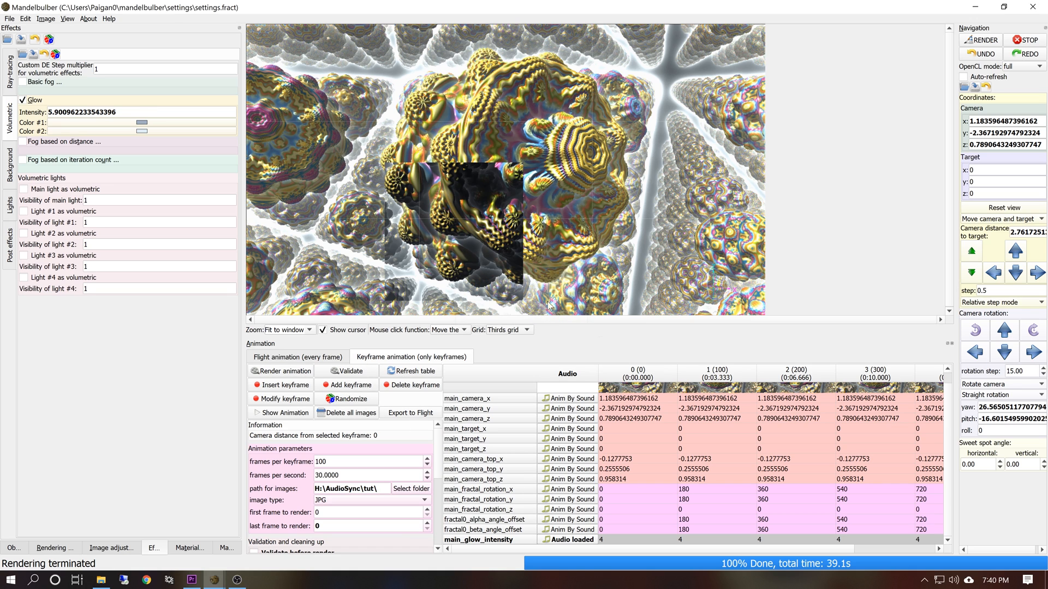
Set the main_glow_intensity of keyframe 0 to 3 and interpolate the parameter through keyframe 4.
double_click(604, 538)
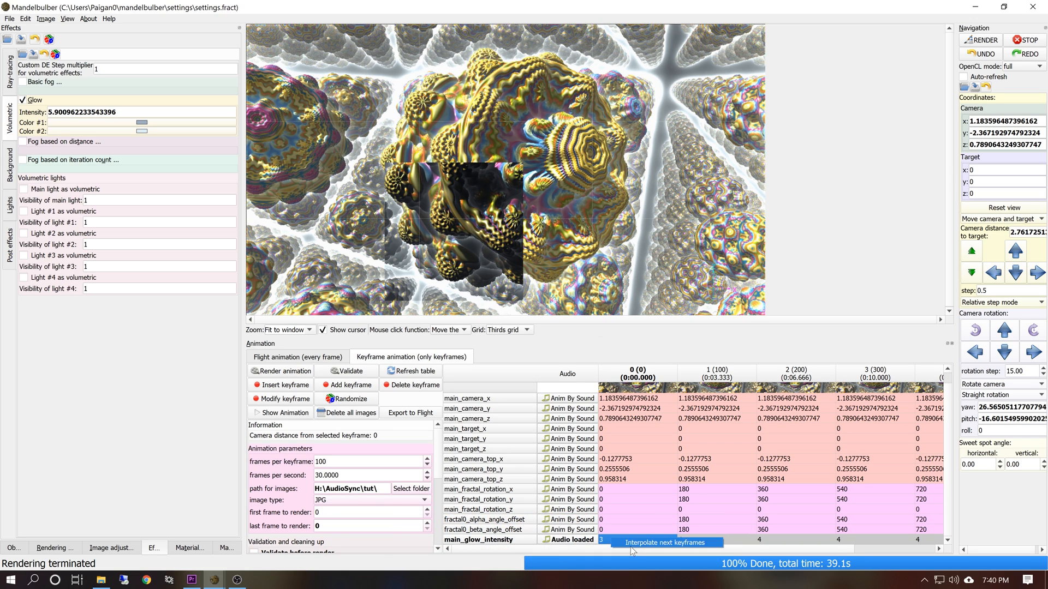
left_click(617, 543)
type("4")
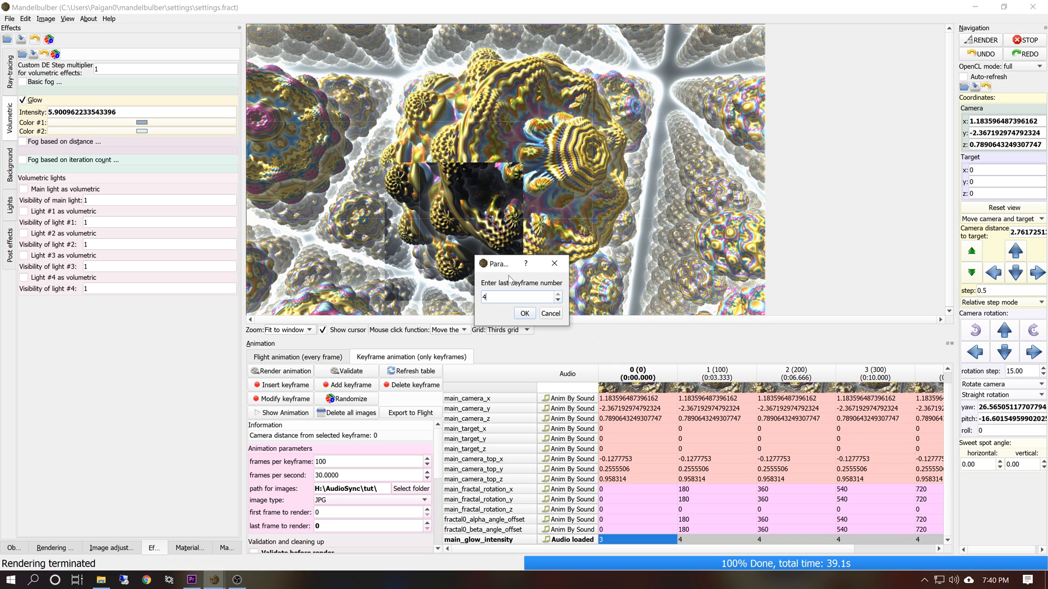
left_click(526, 313)
left_click(527, 314)
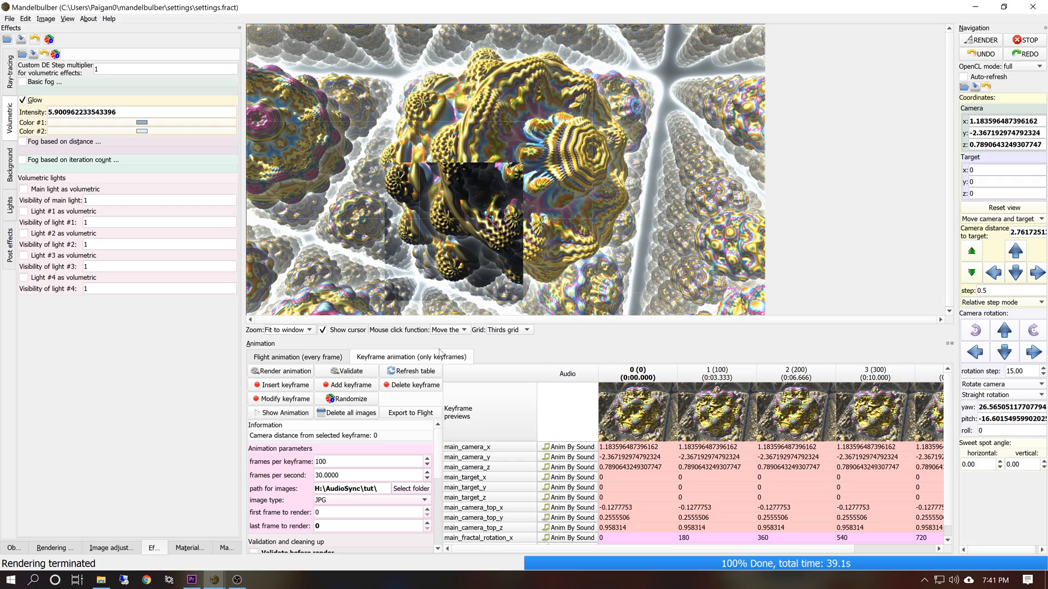
Render the keyframe animation again and preview the rendered frames in the animation player.
left_click(280, 371)
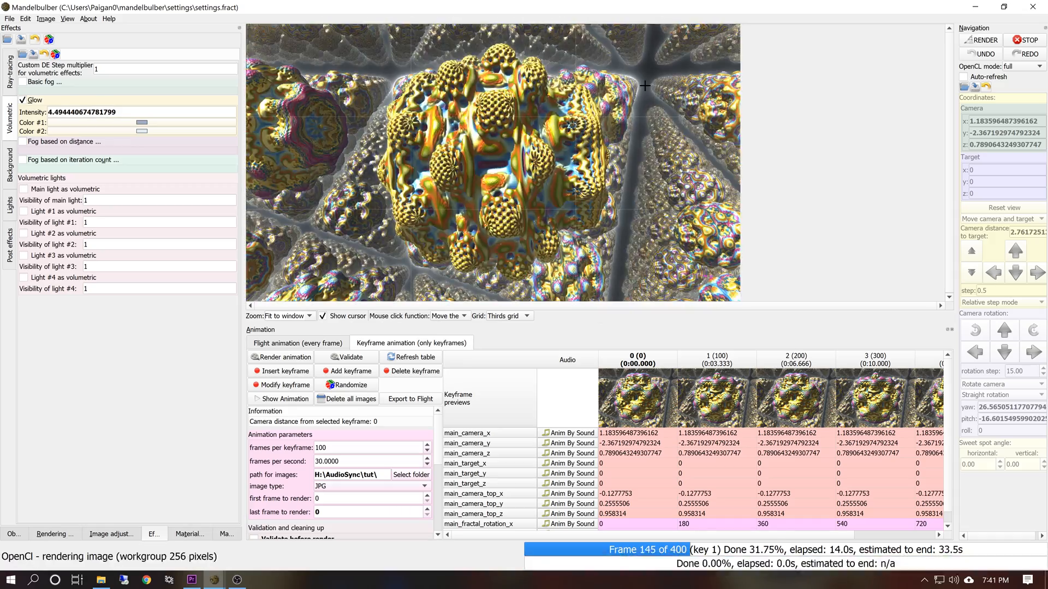
left_click(286, 399)
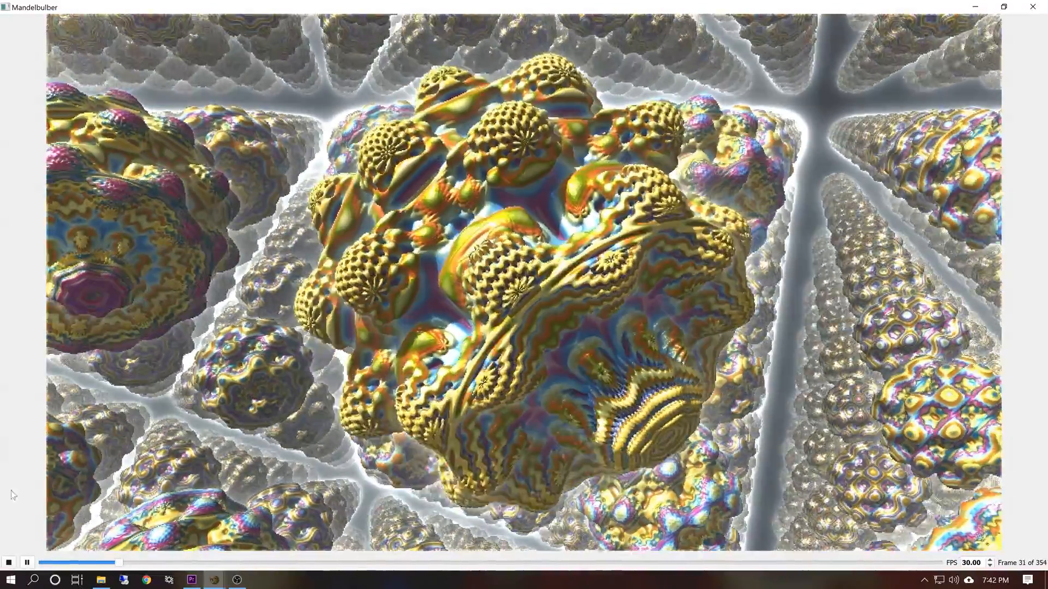
left_click(26, 563)
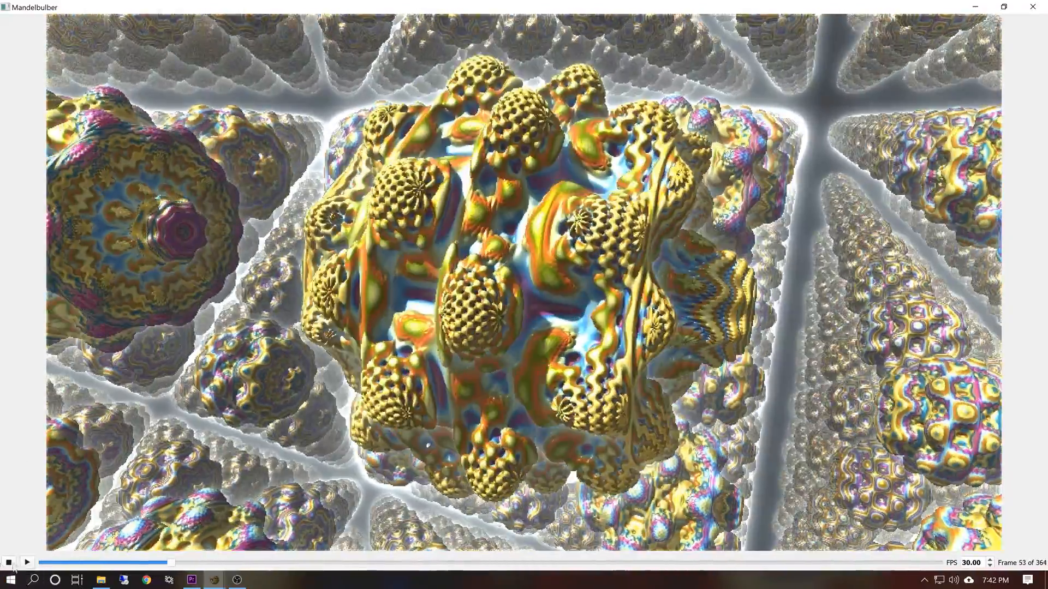
left_click(1031, 5)
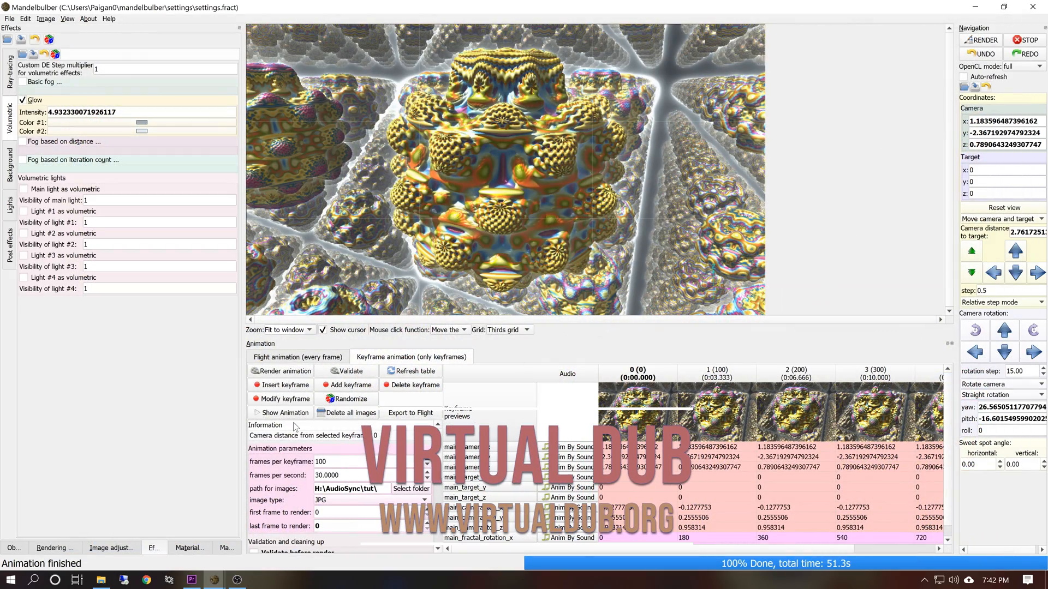
Play the rendered sequence from frame_0000000.jpg in VirtualDub, replay it from frame 0, and return to Mandelbulber.
left_click(39, 550)
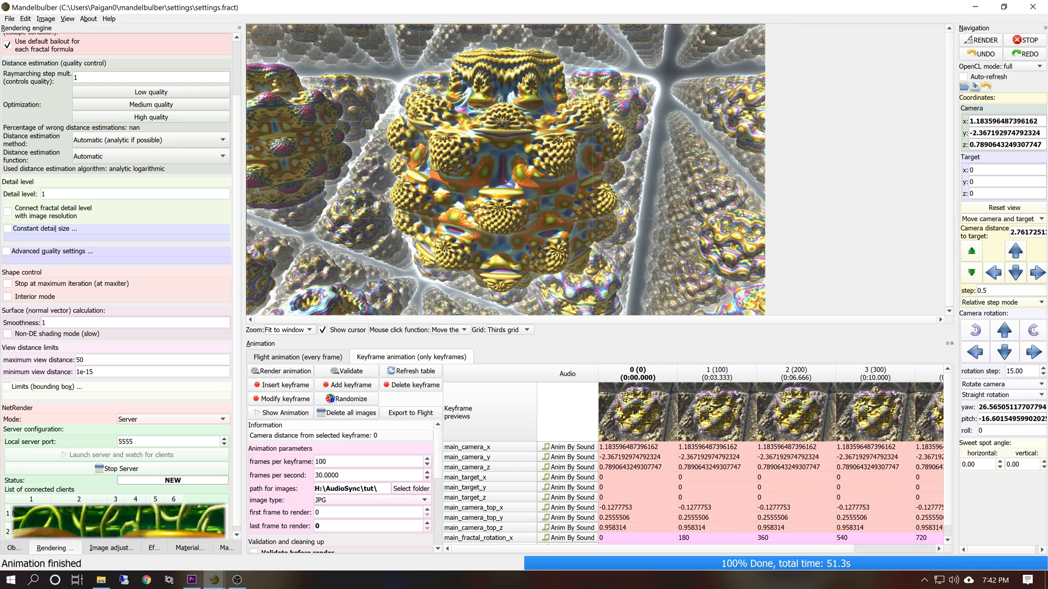
left_click(275, 370)
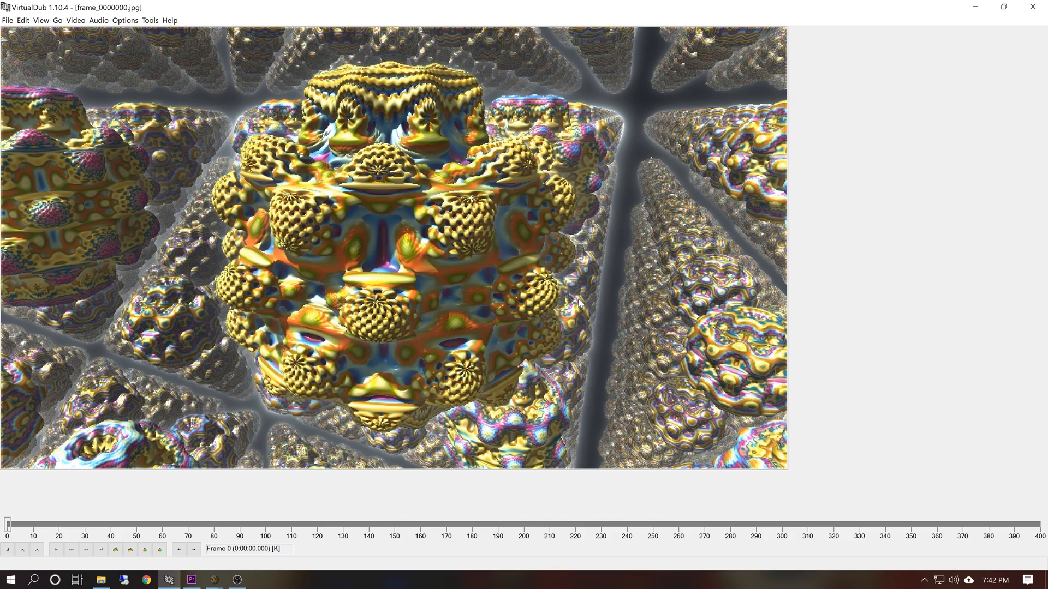
key("space")
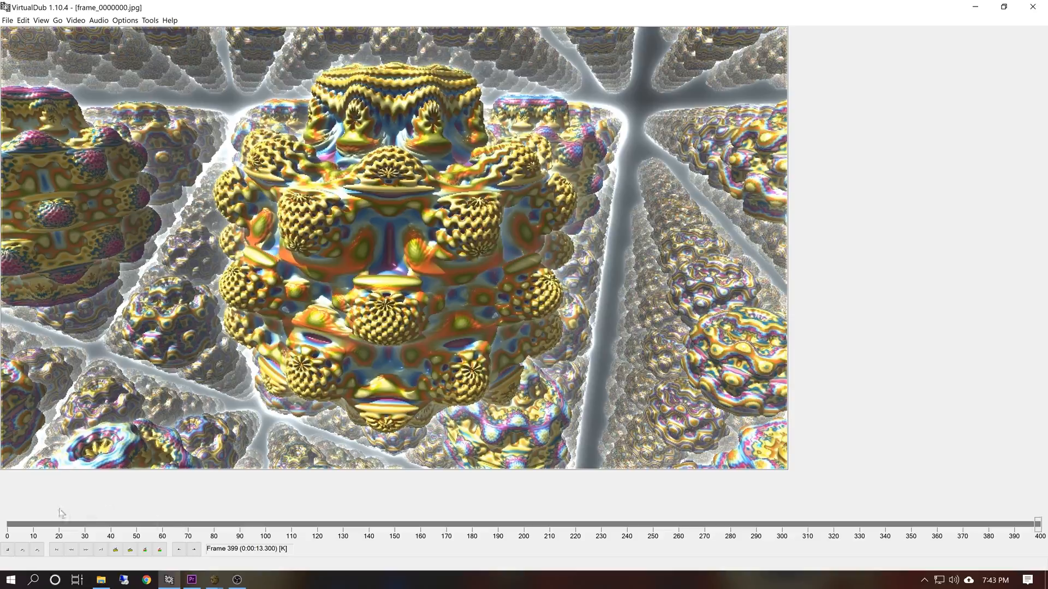
left_click(41, 517)
left_click_drag(41, 518, 7, 516)
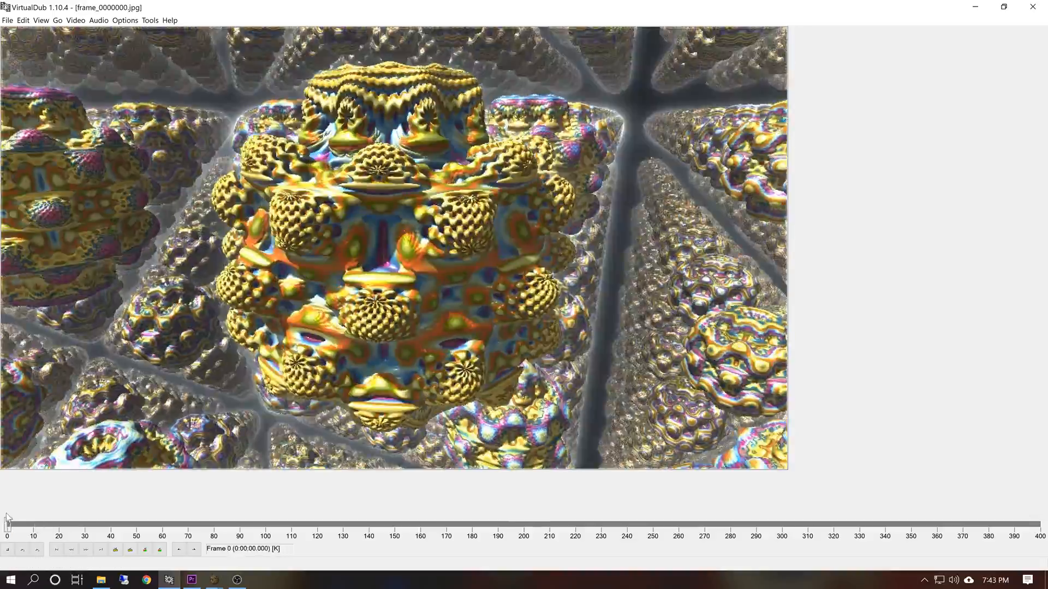
key("space")
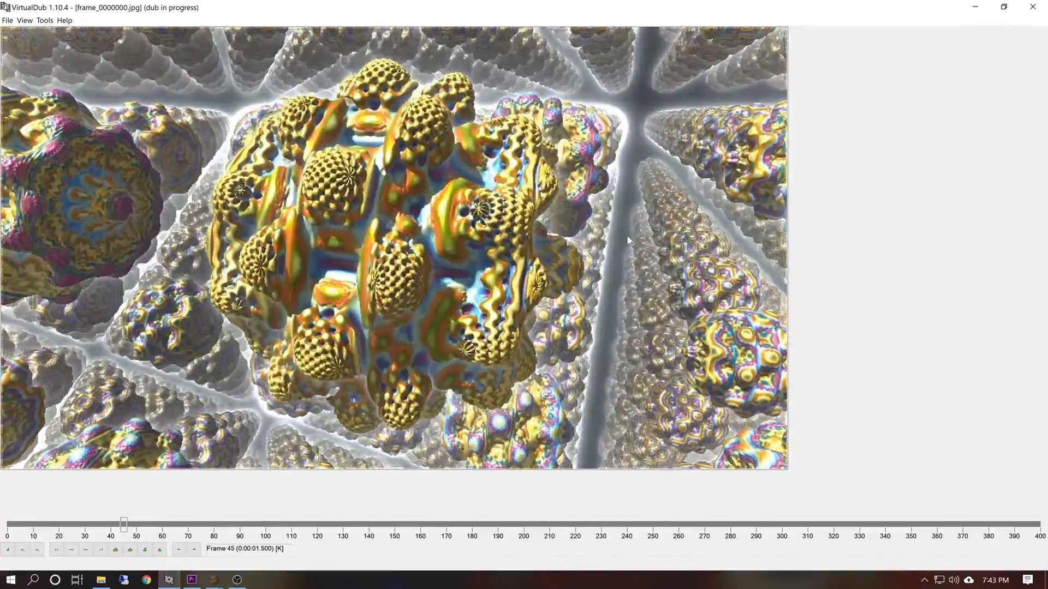
key("space")
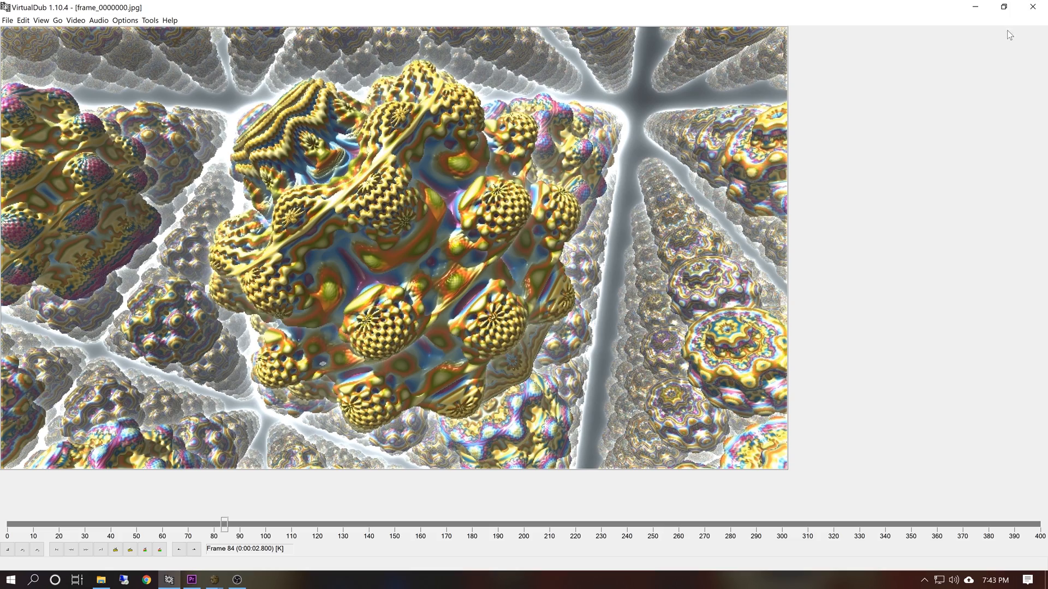
left_click(1031, 8)
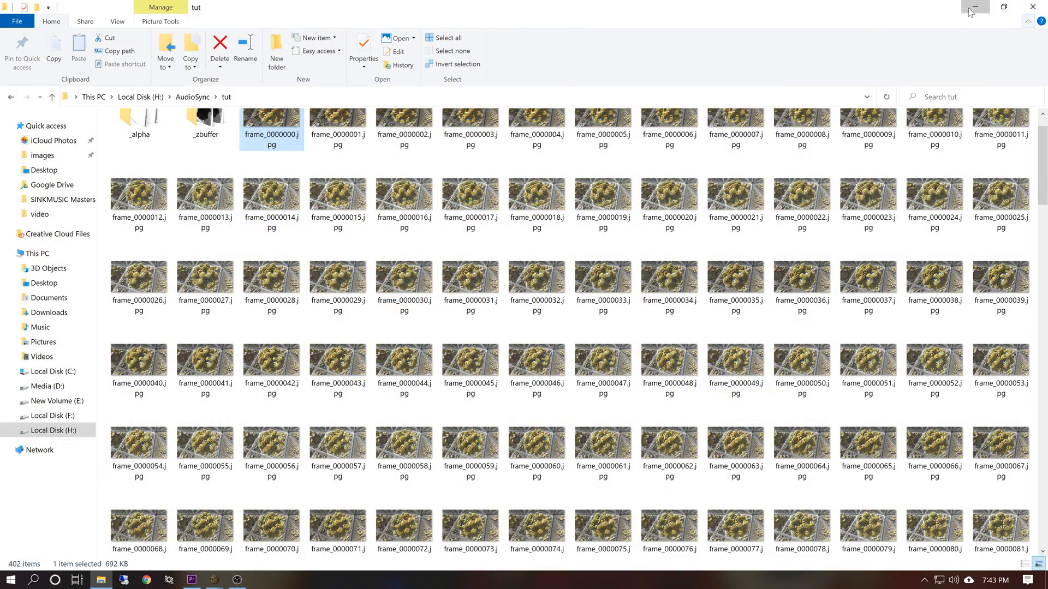
left_click(972, 10)
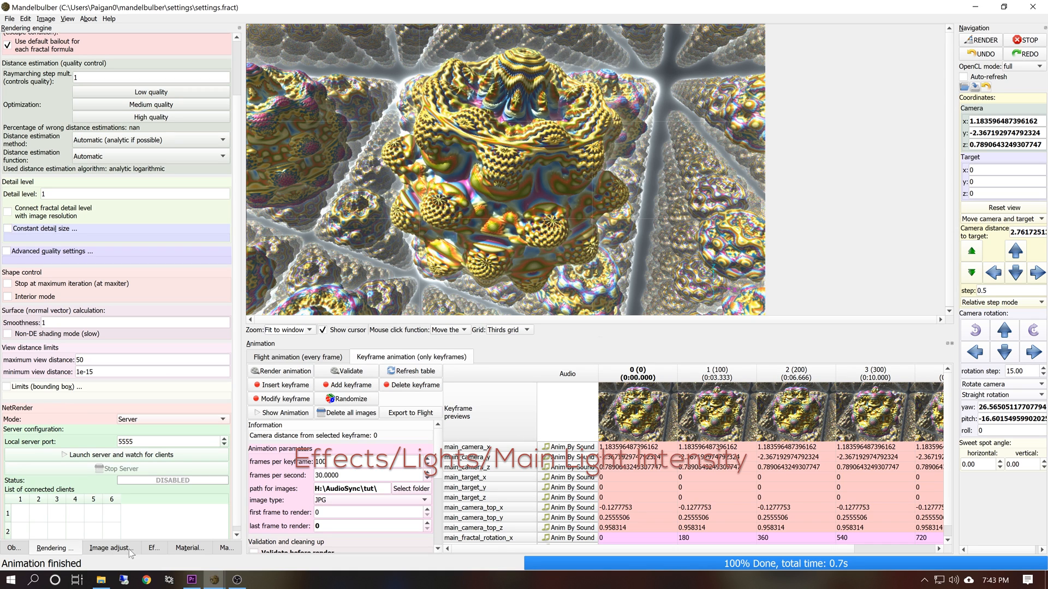
Set the main light source intensity to 0.25 and render the image.
left_click(153, 547)
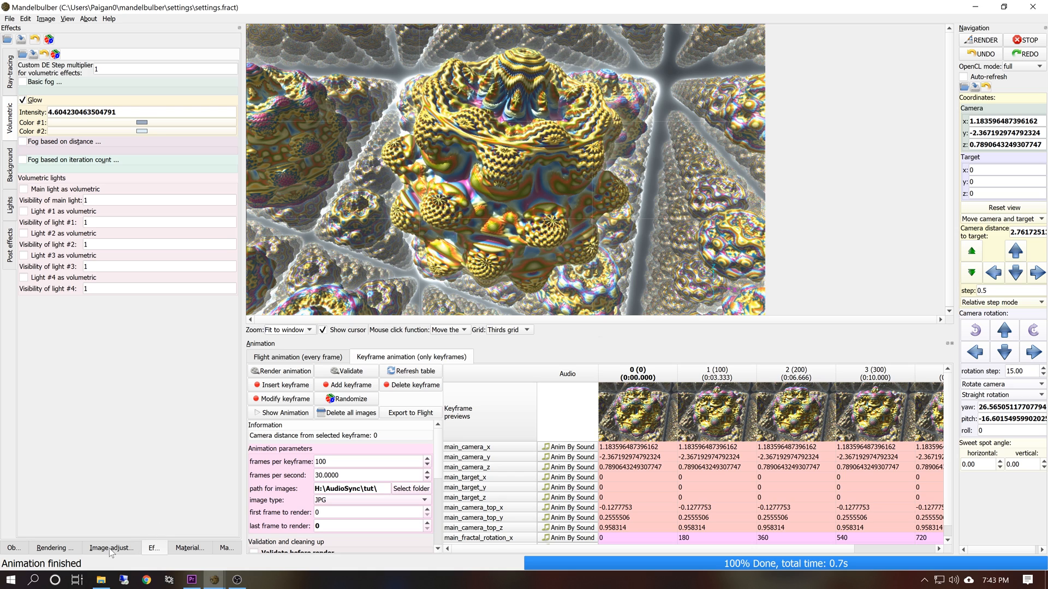
left_click(9, 205)
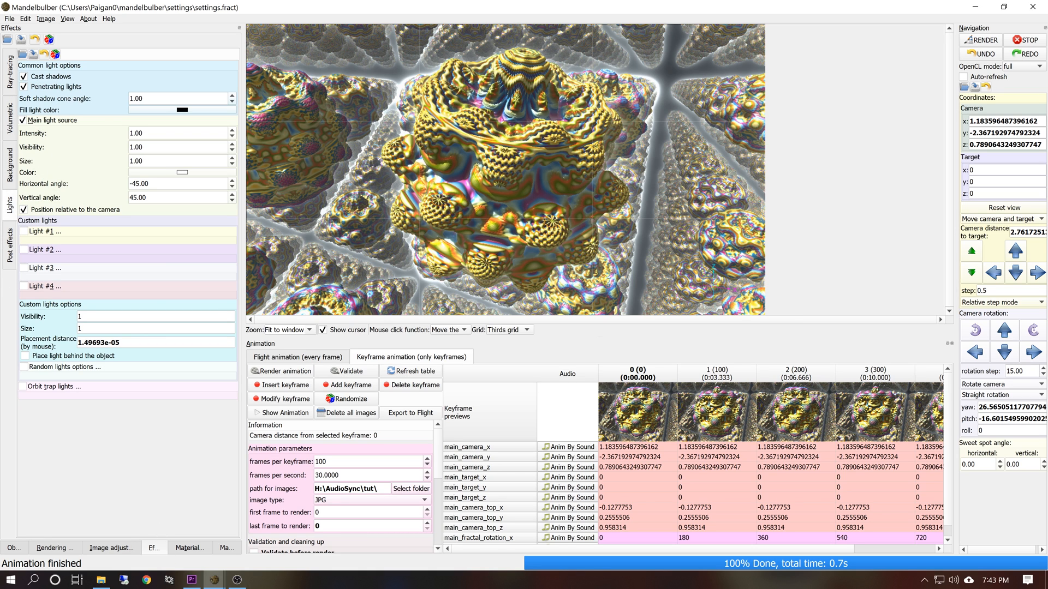
left_click_drag(144, 134, 51, 121)
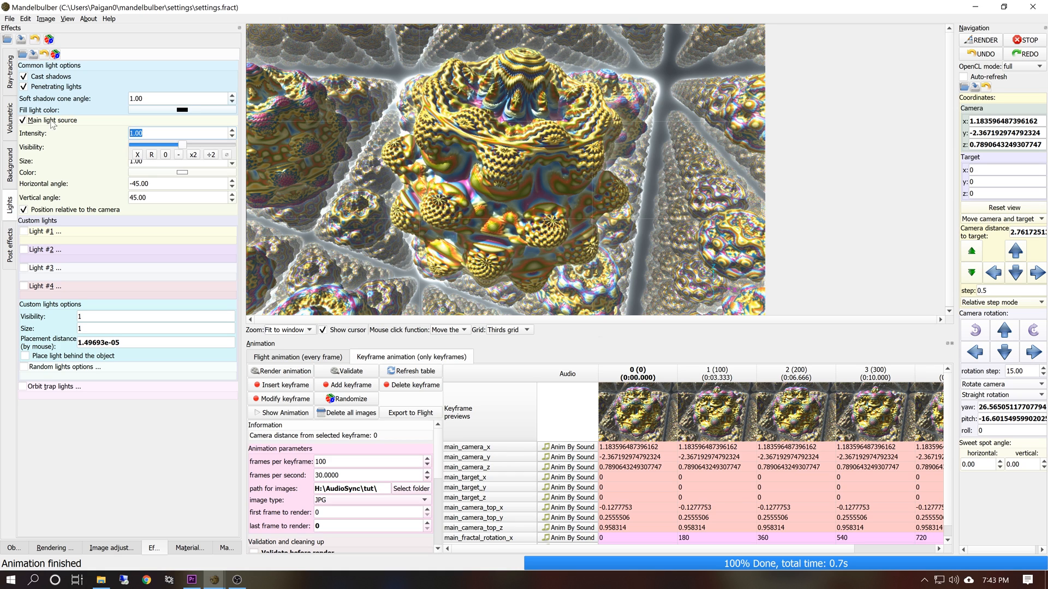
type(".25")
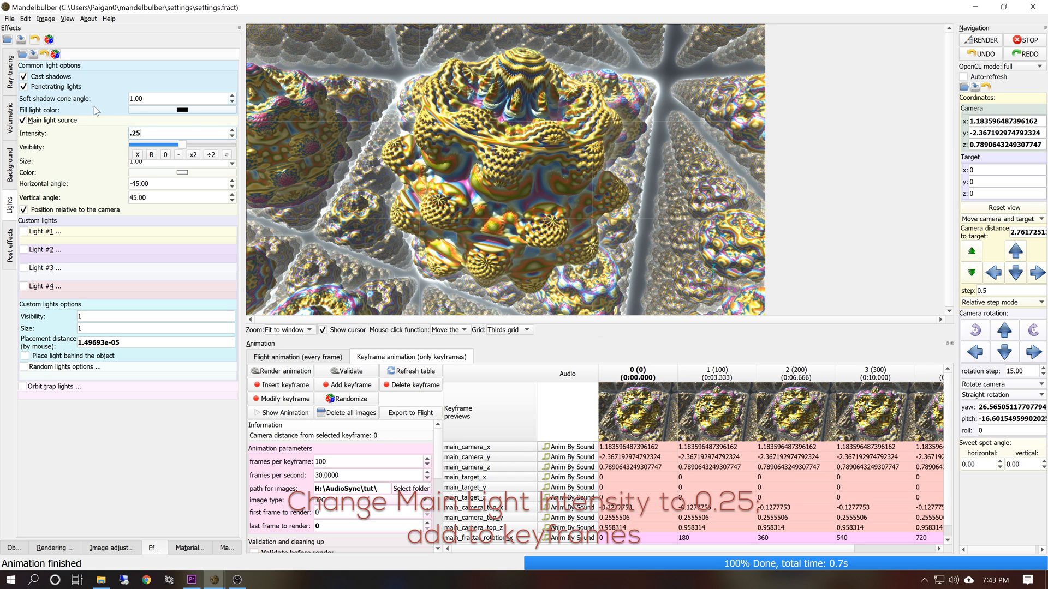
key("Return")
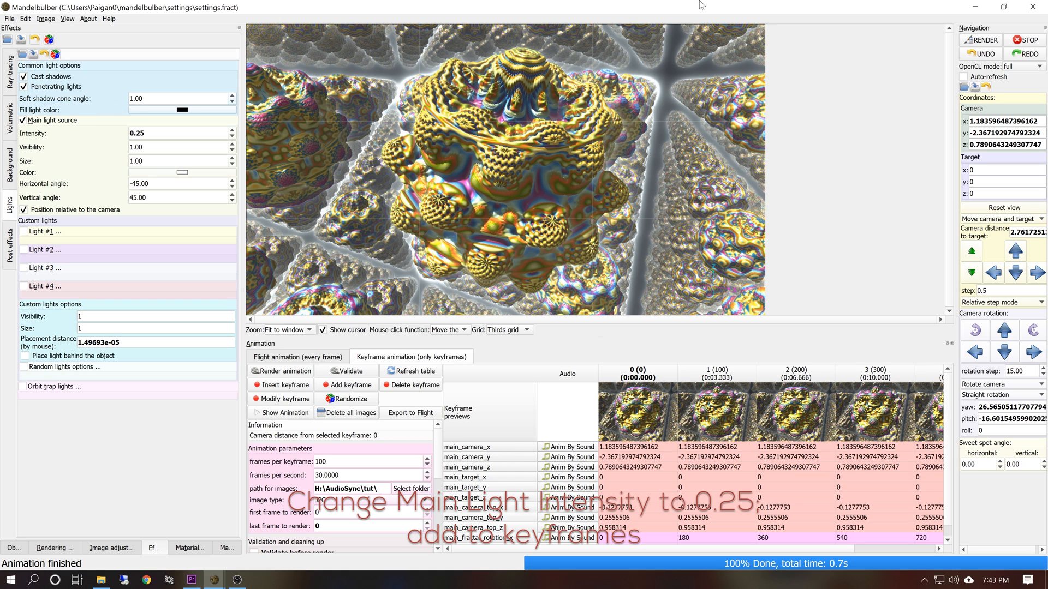
left_click(985, 40)
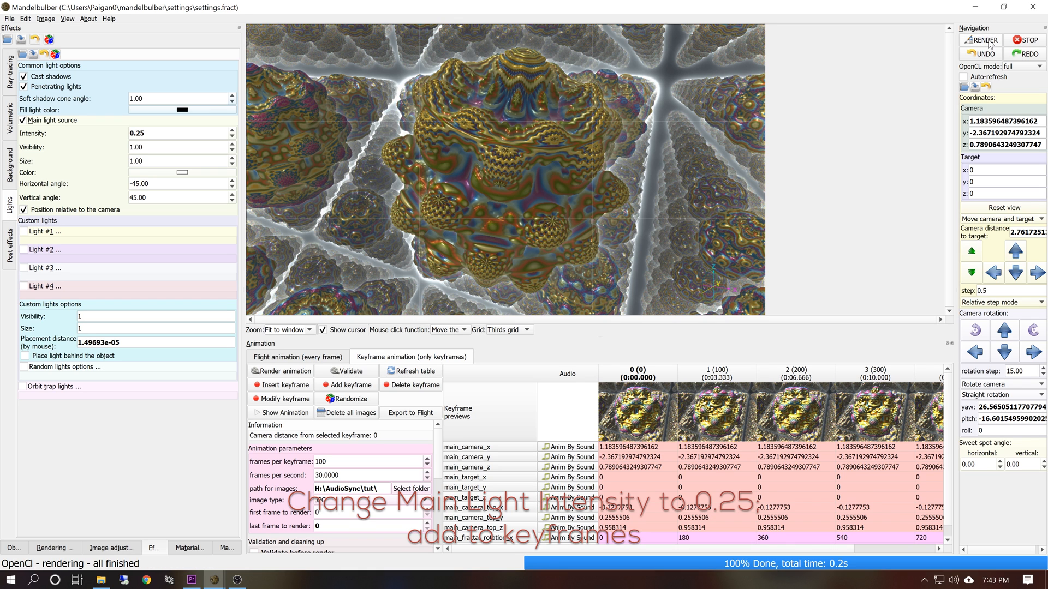
Enable auto-refresh and add the main light intensity parameter to the keyframe animation.
left_click(989, 77)
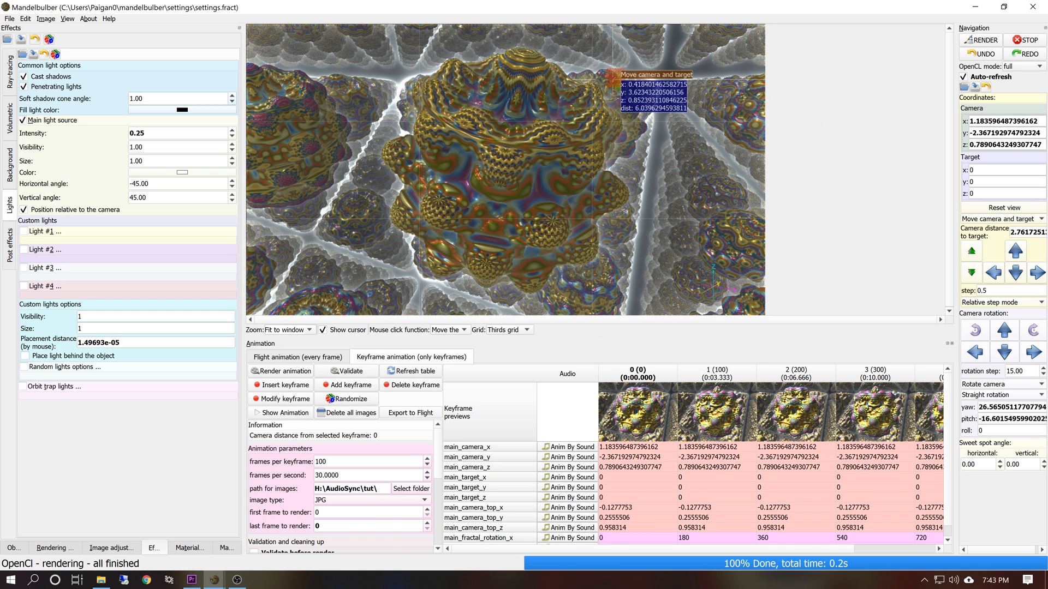
right_click(135, 131)
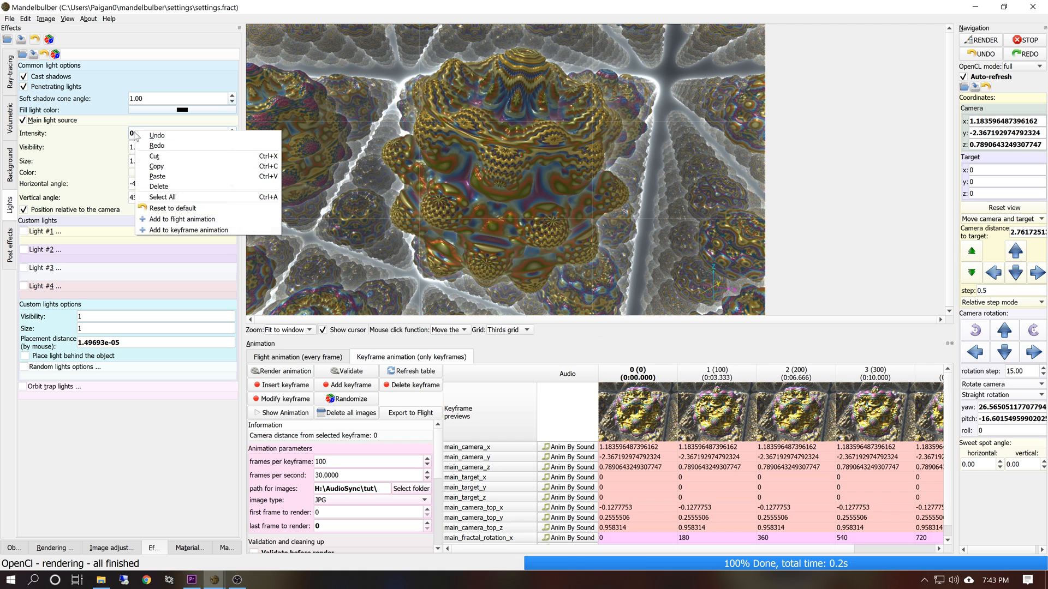
left_click(182, 230)
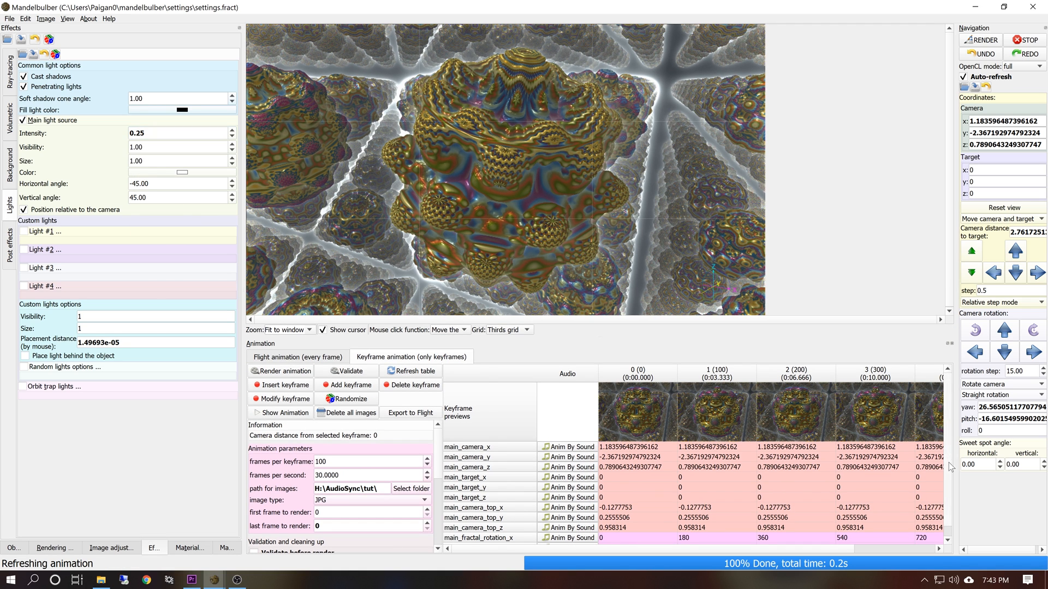
scroll(649, 537, "down", 2)
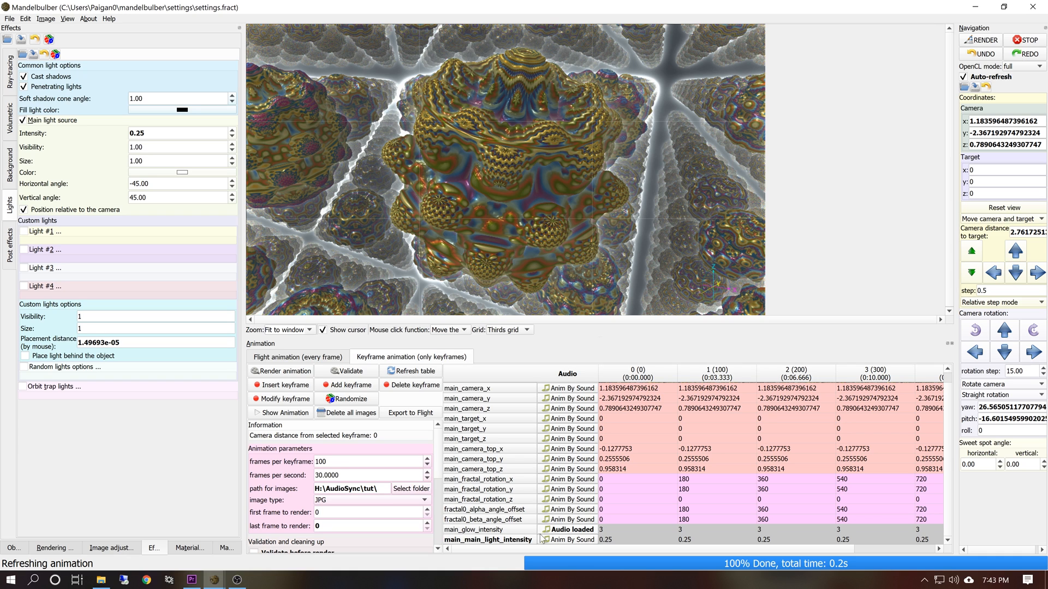
Load 1984 12-17-13.wav as the audio file for main_main_light_intensity and enable its animation by sound.
left_click(579, 541)
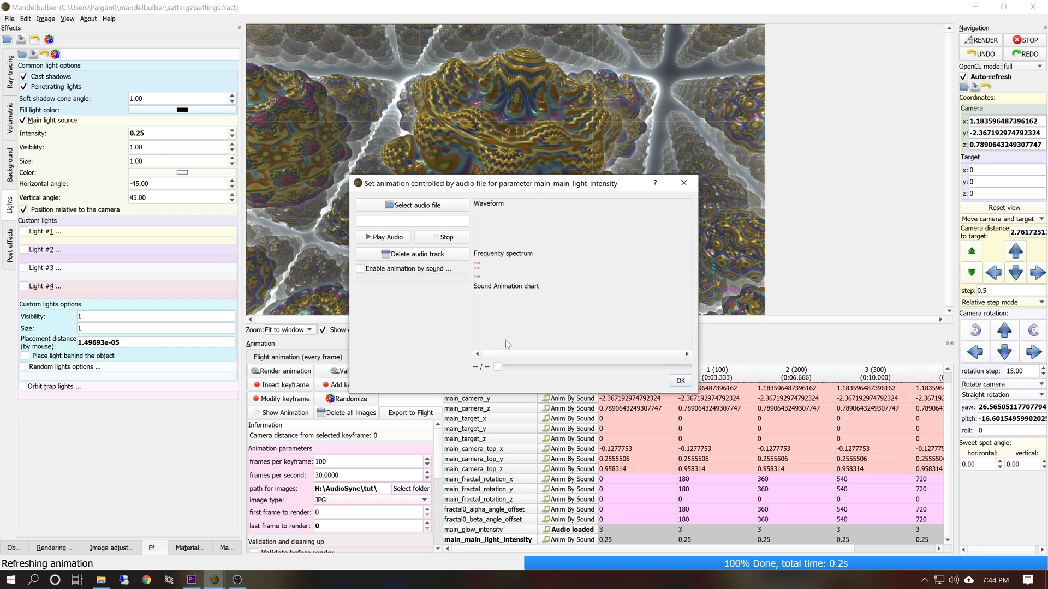
left_click(388, 206)
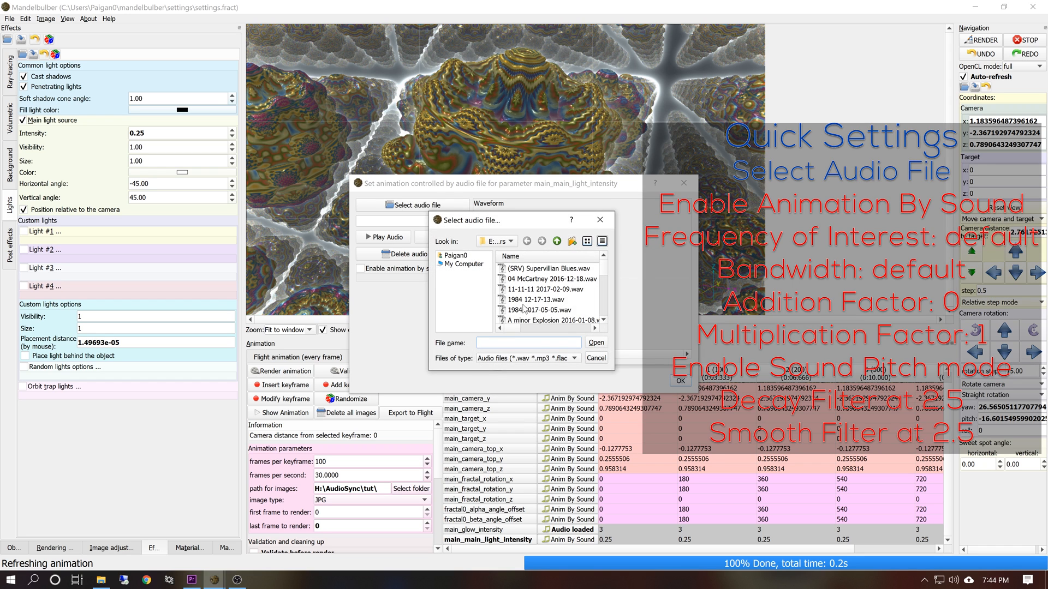
double_click(527, 299)
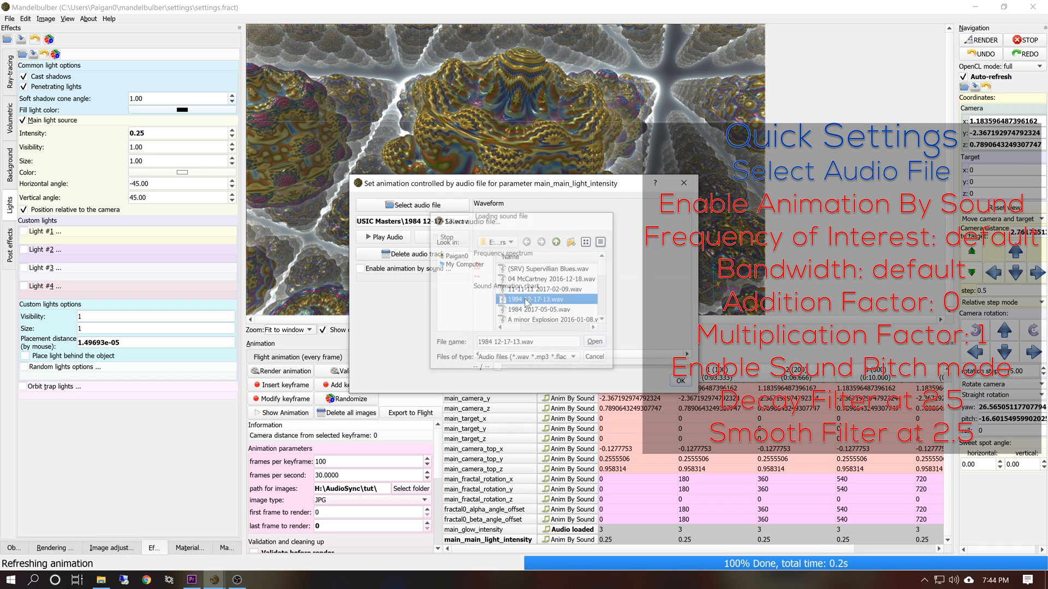
left_click(399, 270)
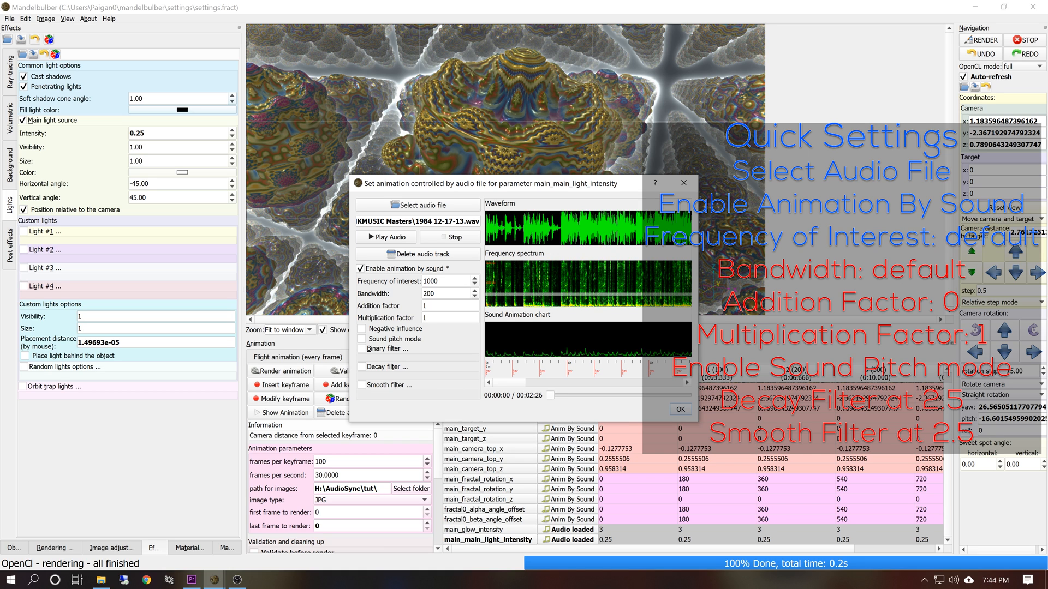
Set the addition factor of the light intensity's sound animation to 0 and enable sound pitch mode.
double_click(436, 306)
type("0")
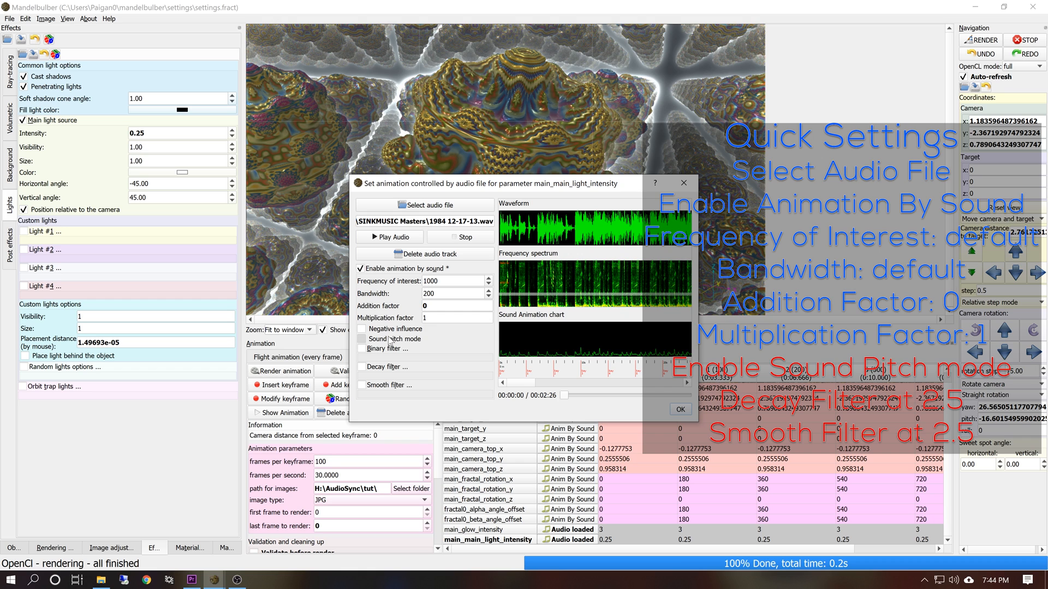
left_click(362, 339)
Enable the decay and smooth filters for the light intensity's sound animation, each at strength 2.50, and accept the audio settings.
left_click(395, 371)
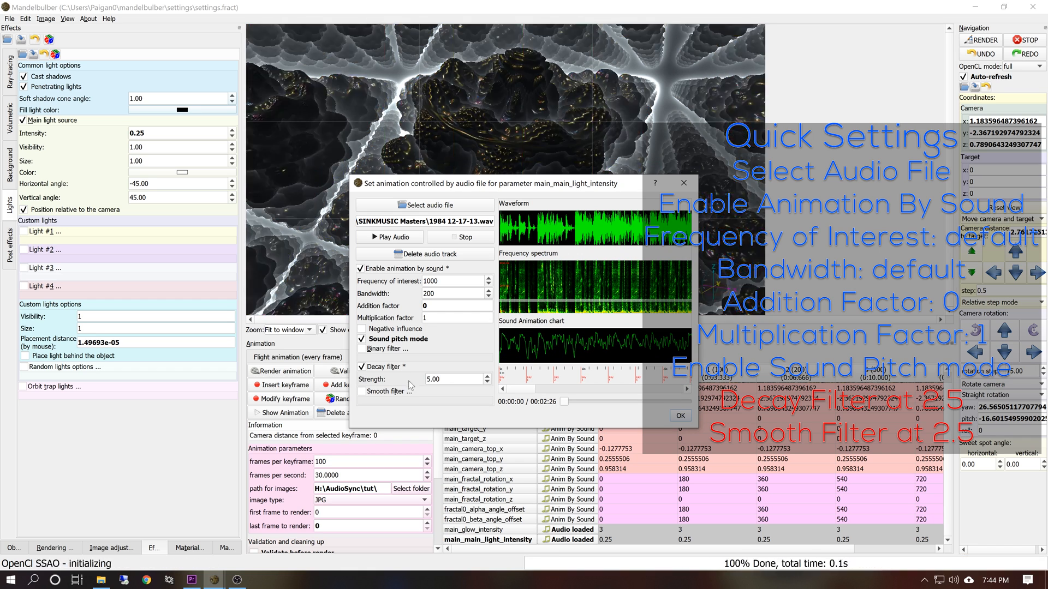
left_click(464, 378)
left_click(477, 401)
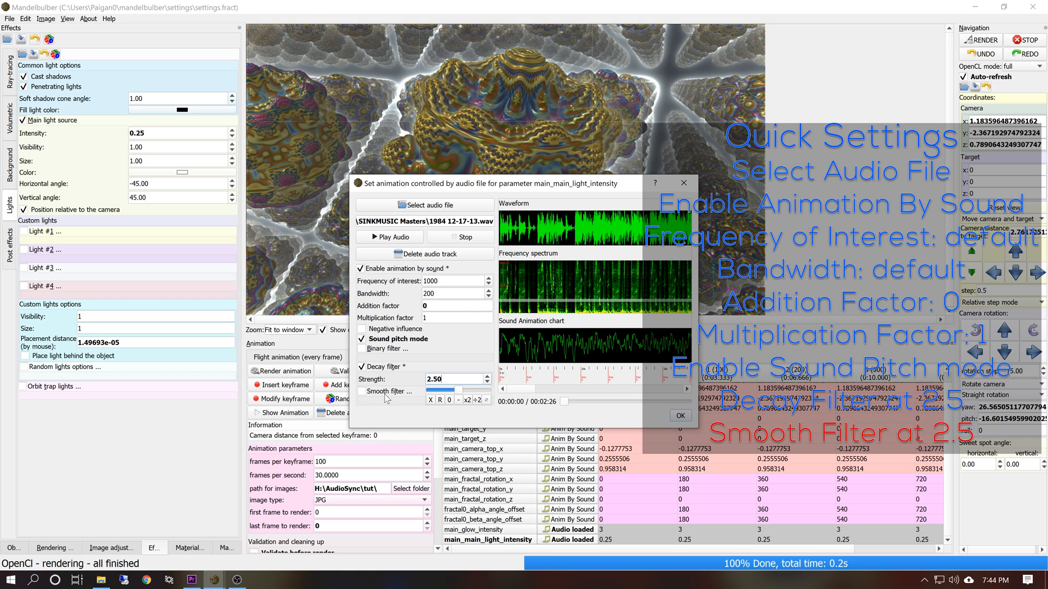
left_click(362, 391)
left_click(453, 403)
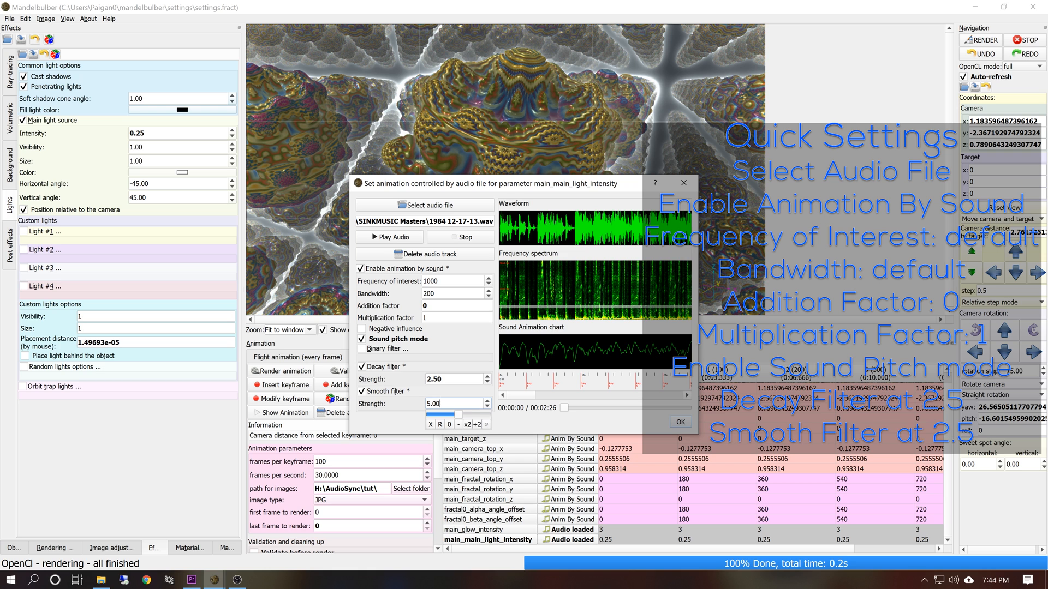
left_click(476, 425)
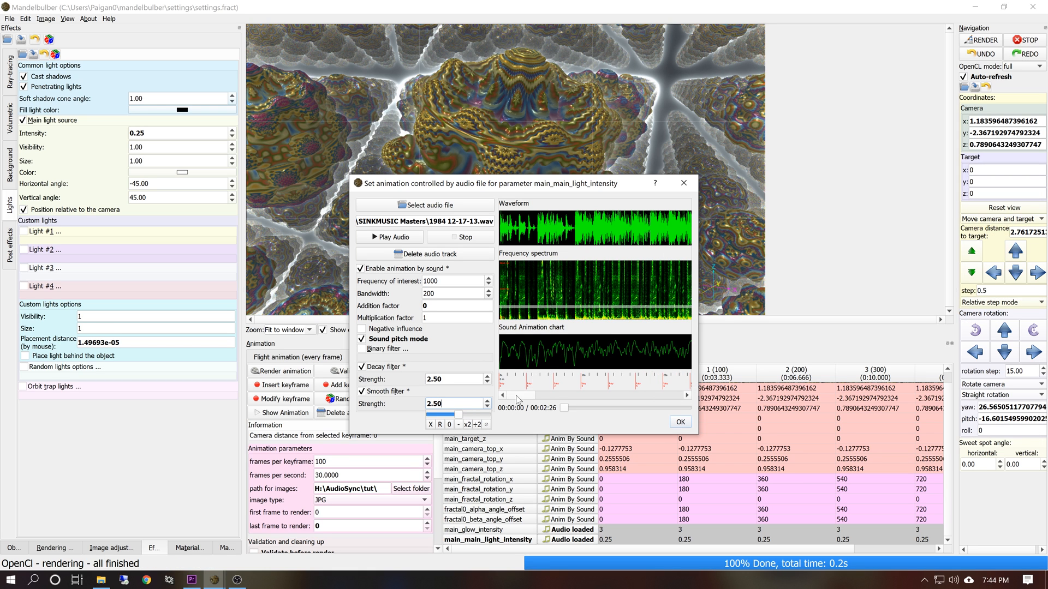
left_click_drag(518, 400, 429, 396)
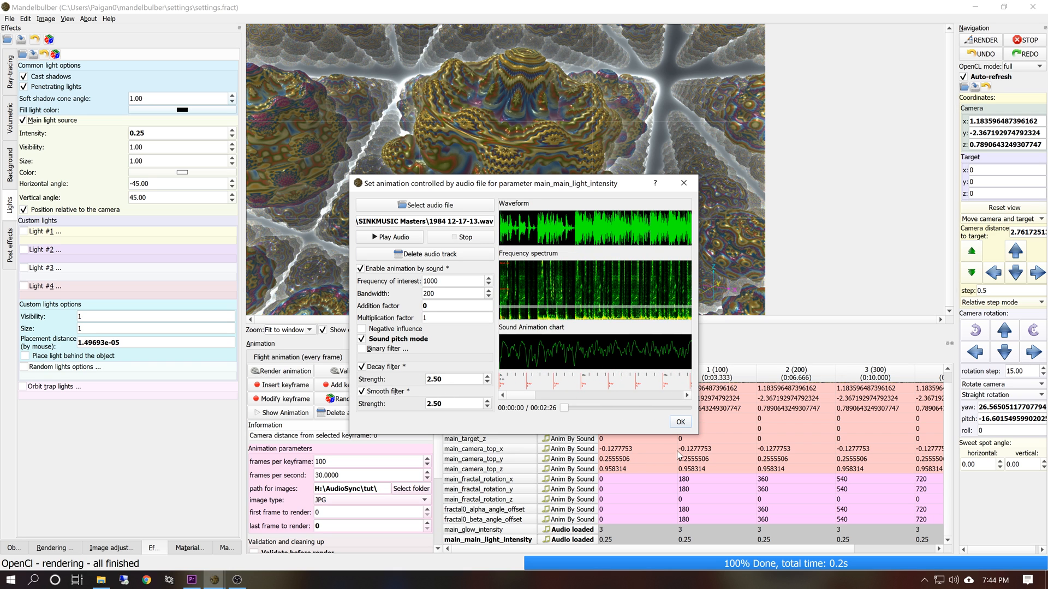
left_click(680, 423)
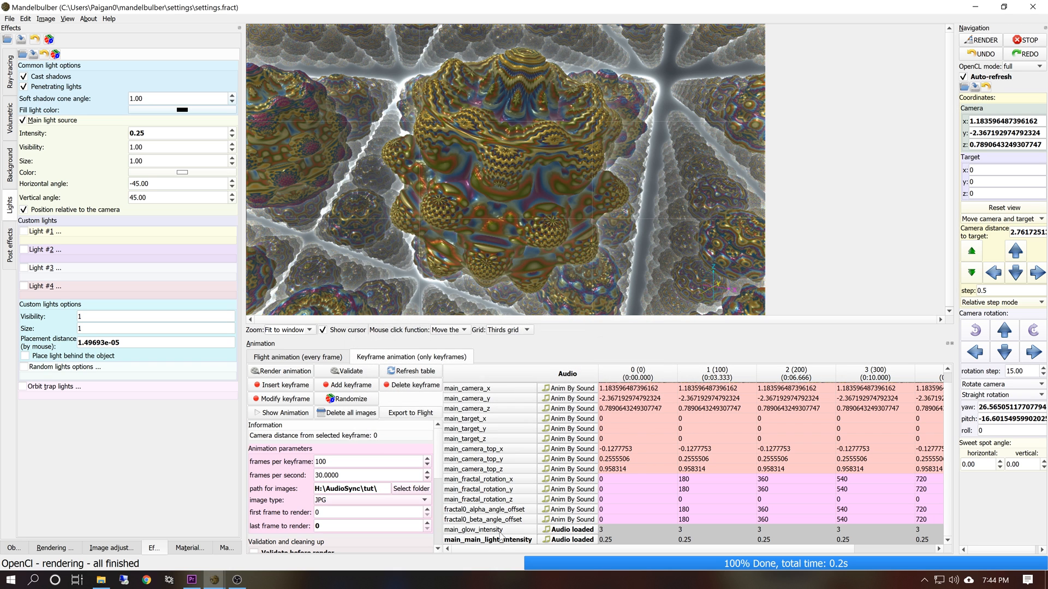
Delete all previously rendered animation images and launch the NetRender server to watch for clients.
left_click(335, 419)
left_click(547, 317)
left_click(52, 548)
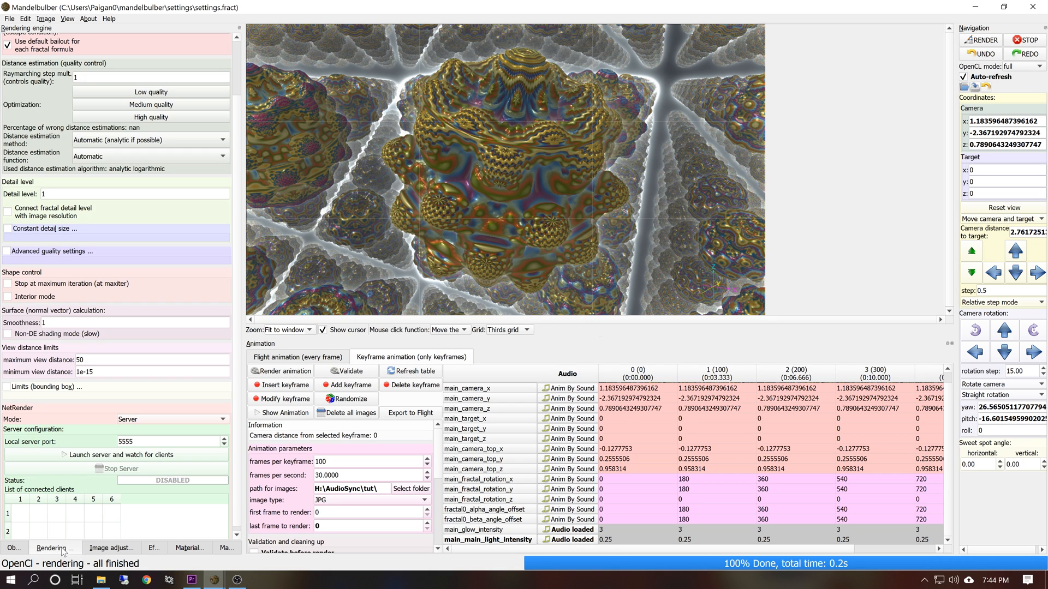
left_click(78, 456)
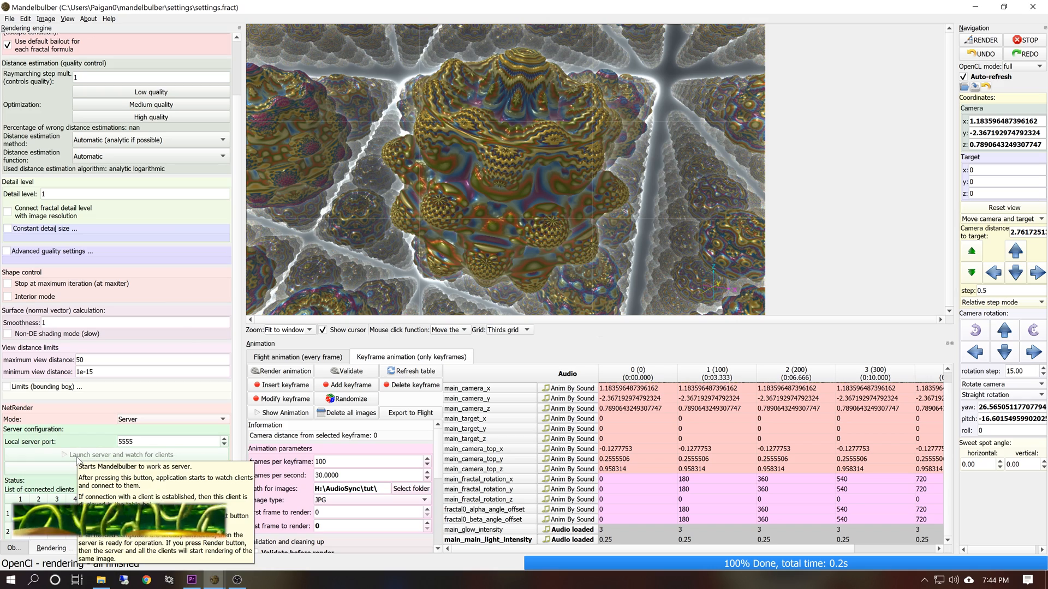
Render the keyframe animation while watching the main light intensity in the light effects.
left_click(282, 372)
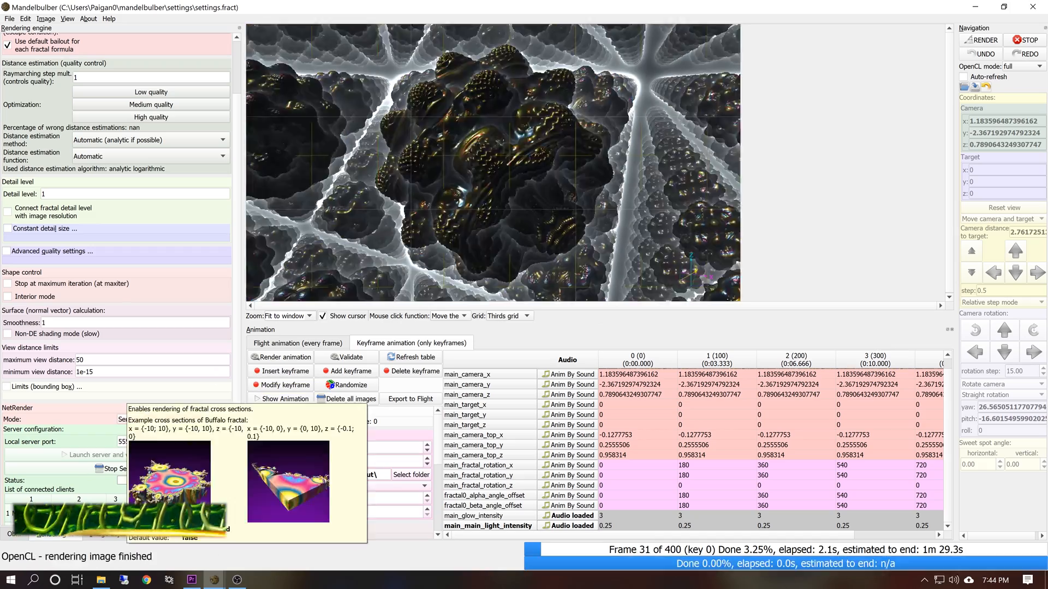
left_click(112, 534)
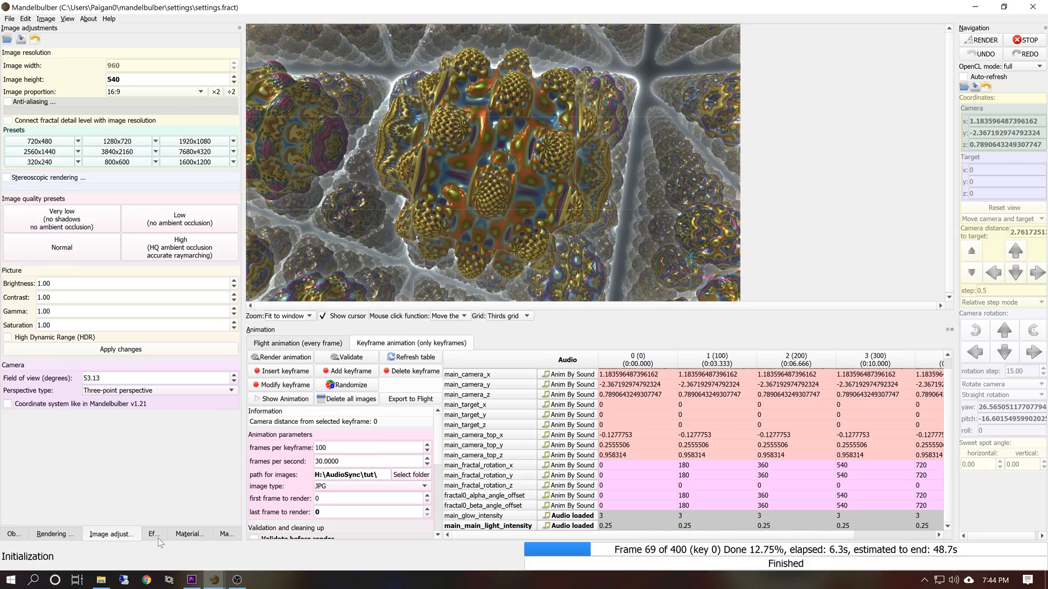
left_click(154, 534)
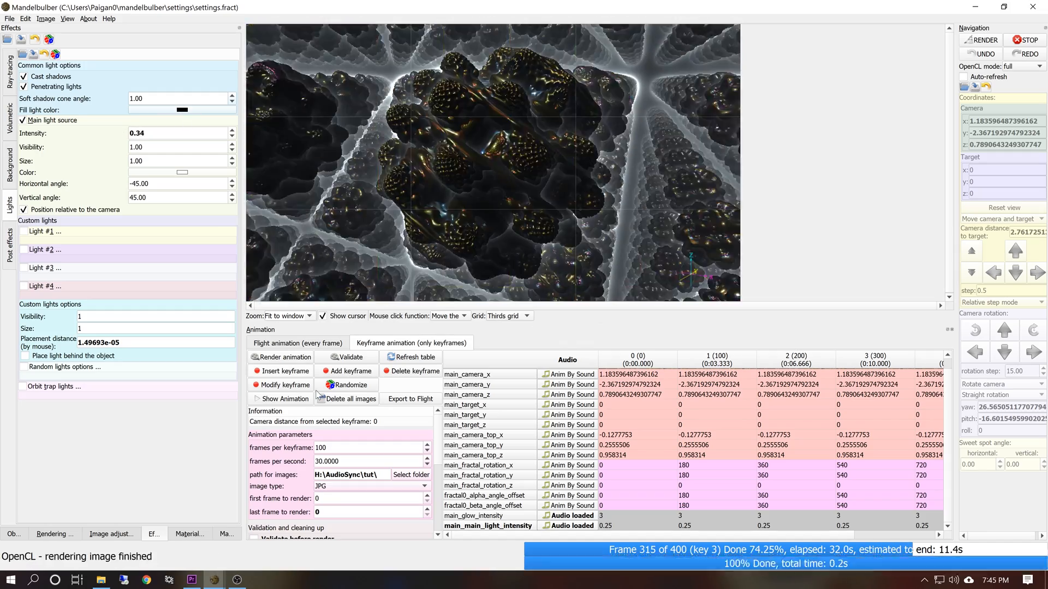
Preview the rendered frames in the animation player, pause the playback, and close the player.
left_click(569, 526)
key("Escape")
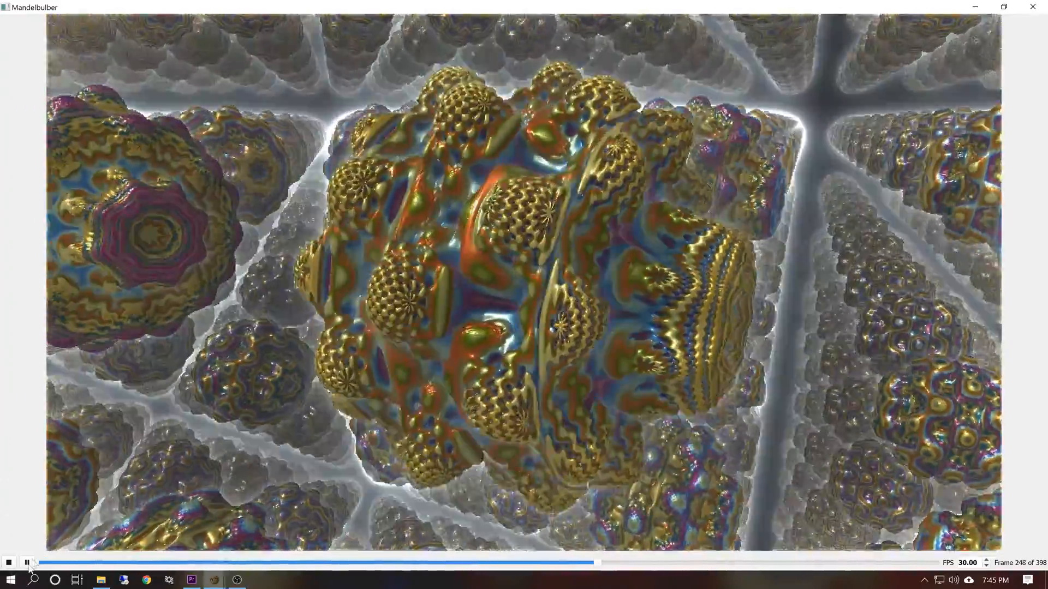
left_click(27, 563)
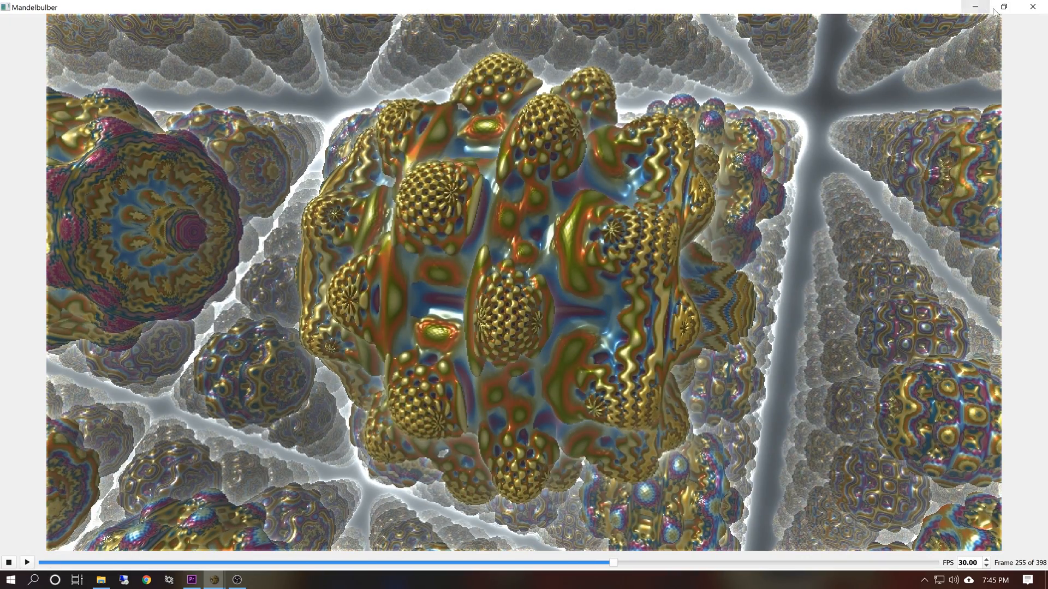
left_click(1033, 8)
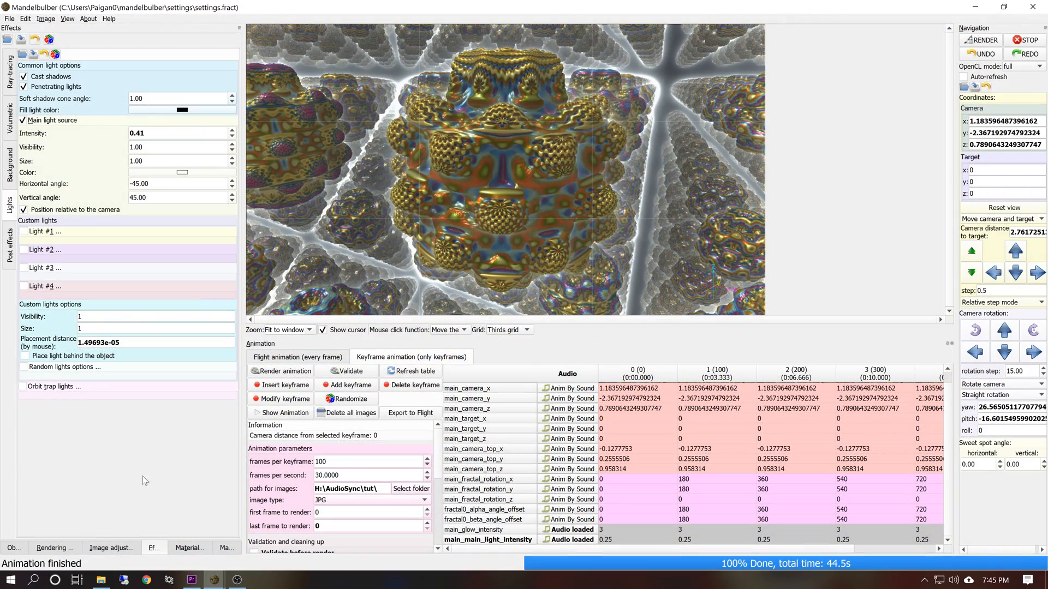
Set the ambient occlusion type to Multiple rays with light map at quality 1 and render the image.
left_click(111, 548)
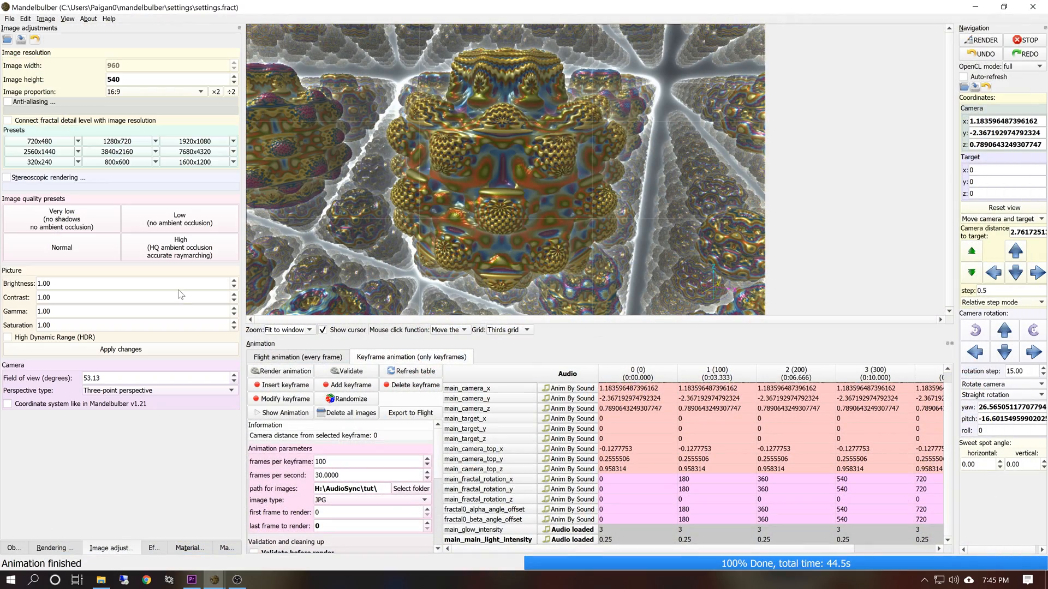
left_click(161, 548)
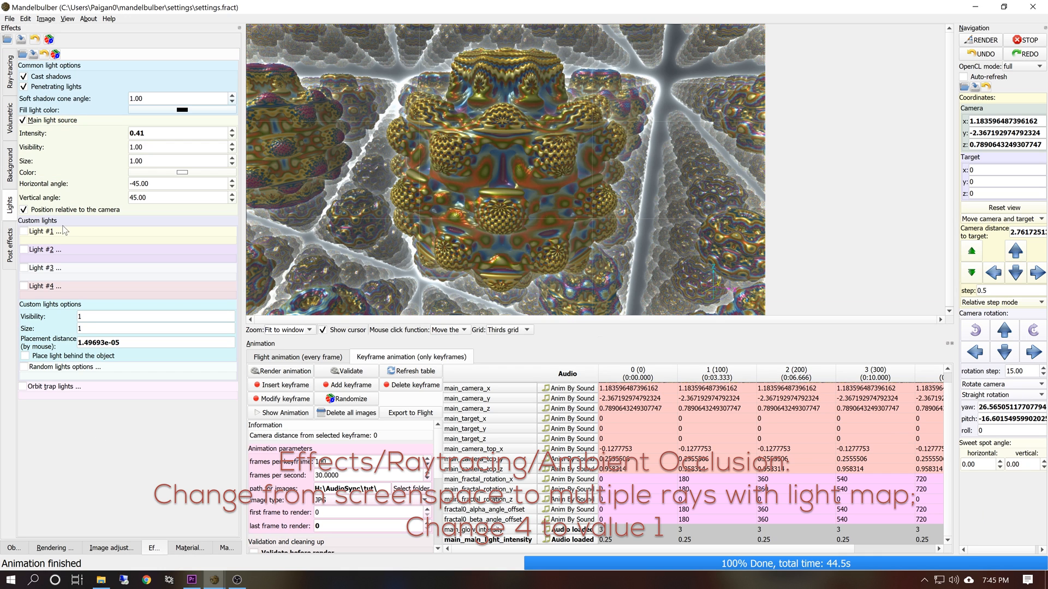
left_click(9, 77)
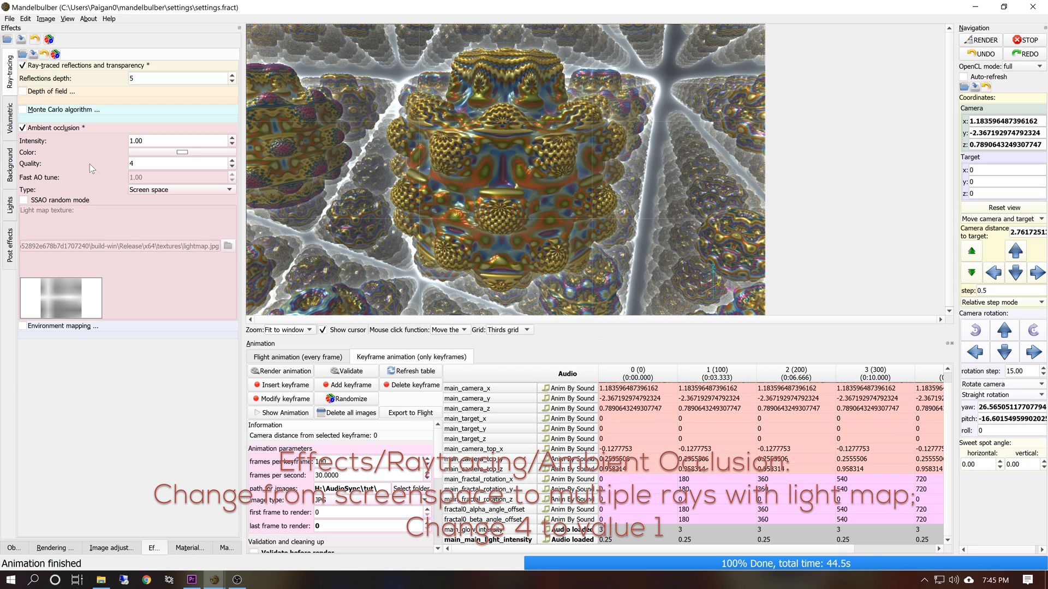
left_click(141, 190)
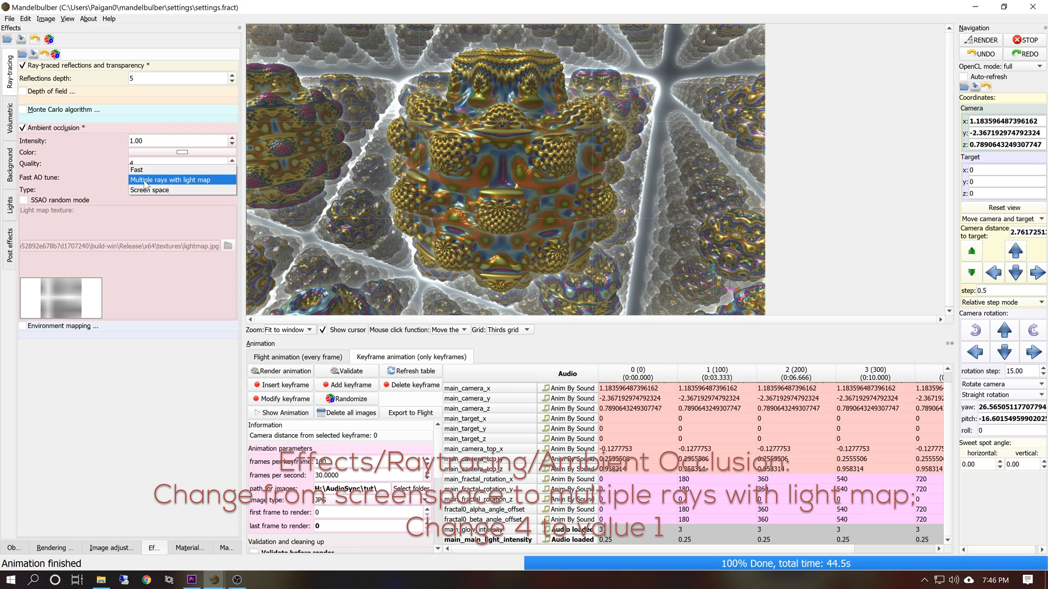
left_click(146, 180)
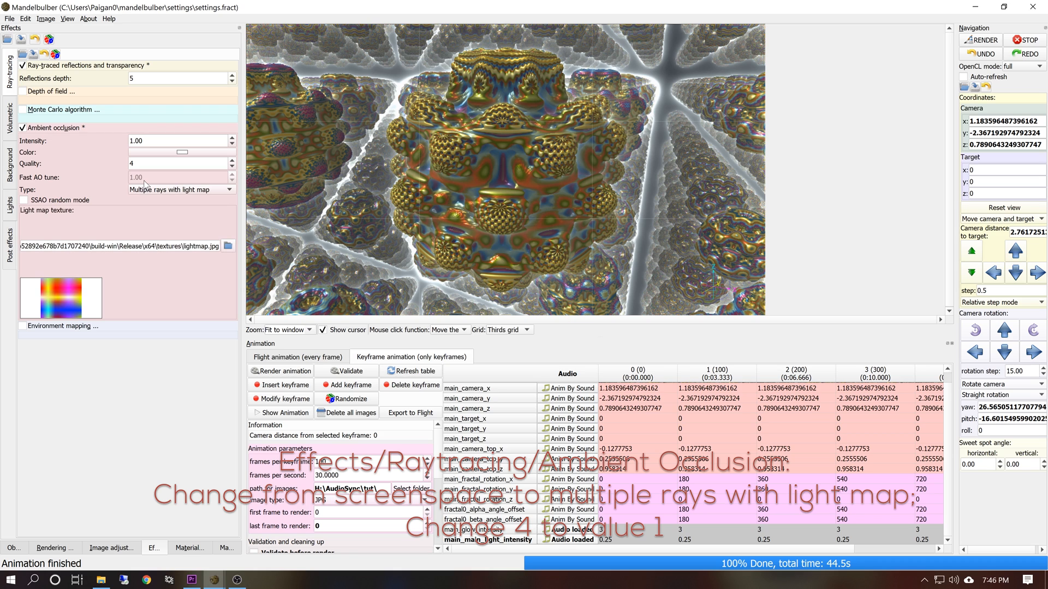
left_click(235, 168)
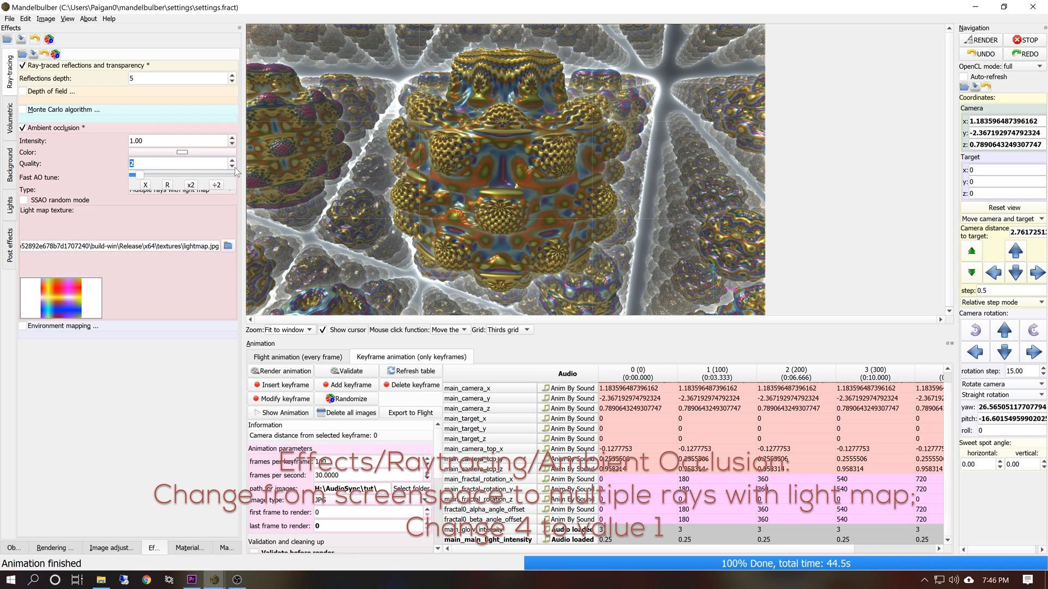
left_click(996, 40)
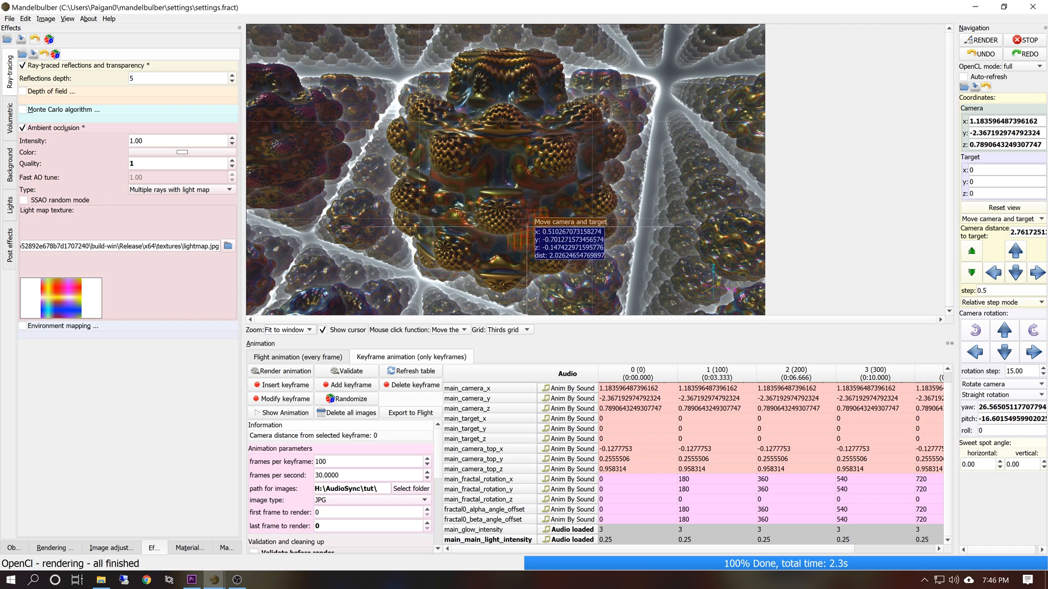
Delete all previously rendered images and render the keyframe animation while watching the main light intensity in the light effects.
left_click(343, 413)
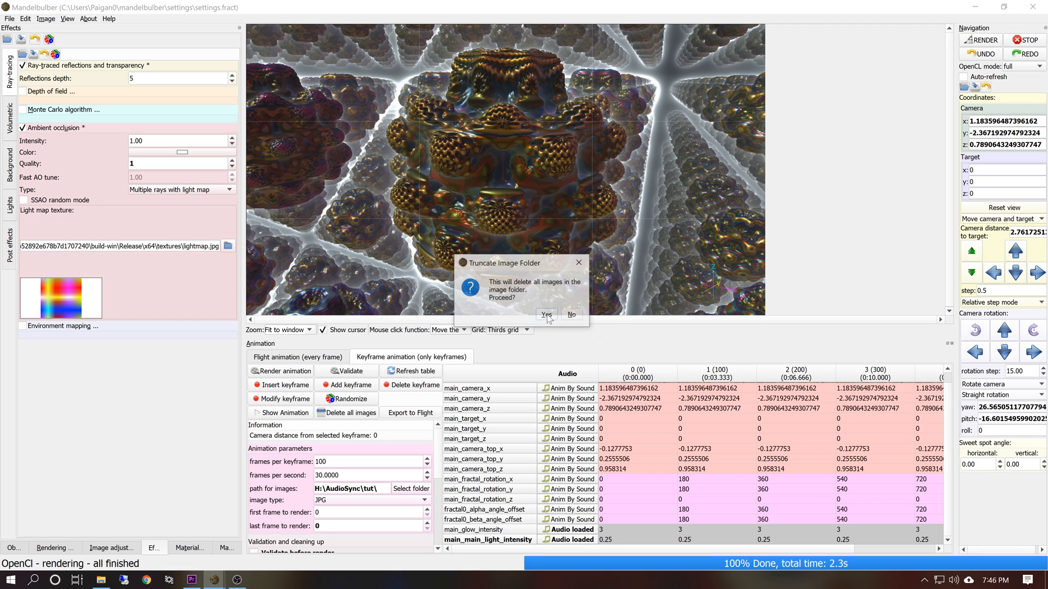
left_click(545, 320)
left_click(62, 546)
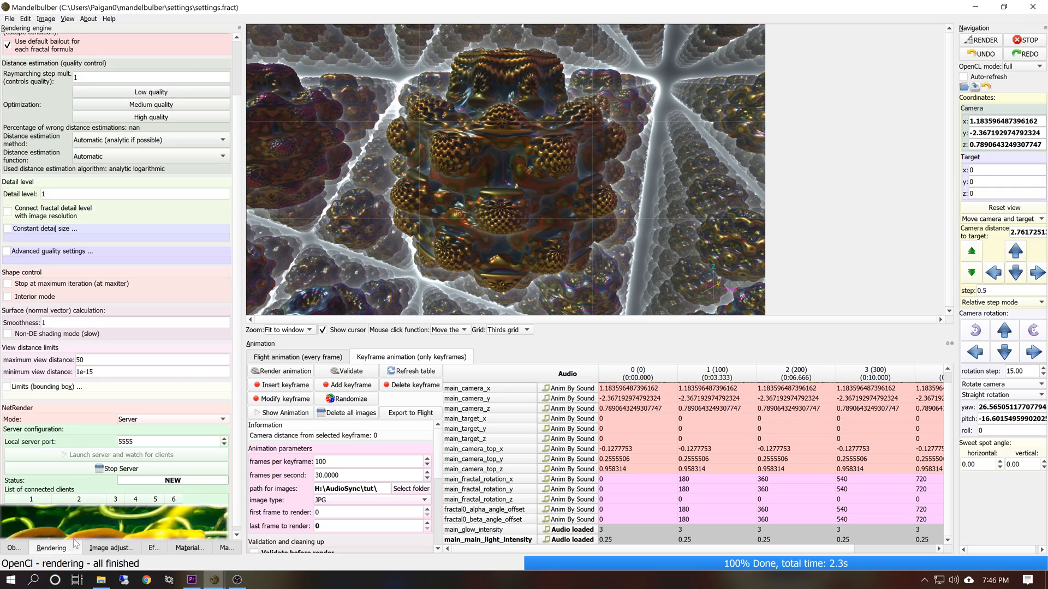
left_click(293, 372)
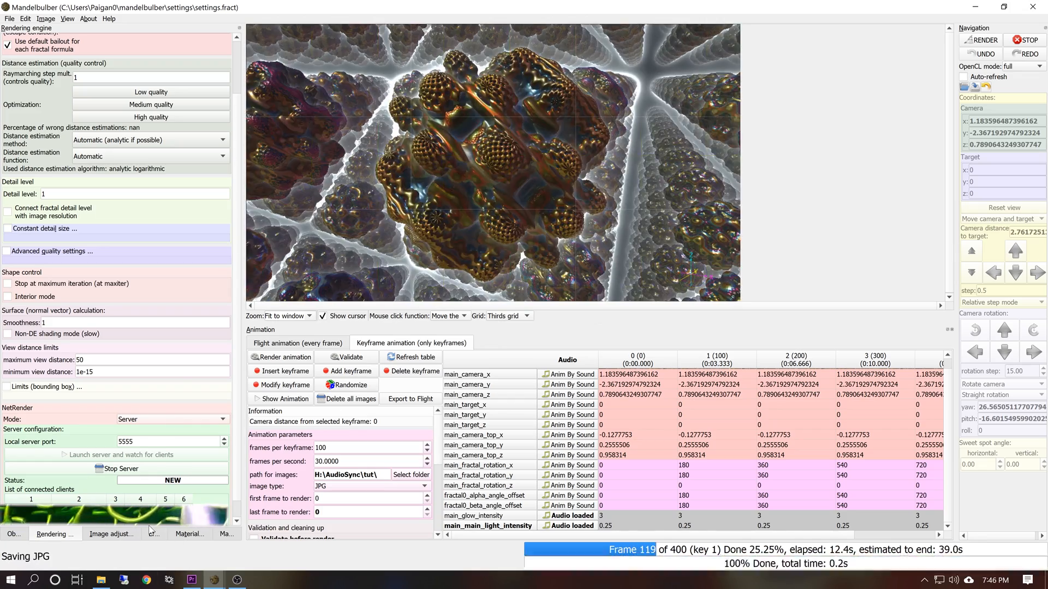
left_click(109, 535)
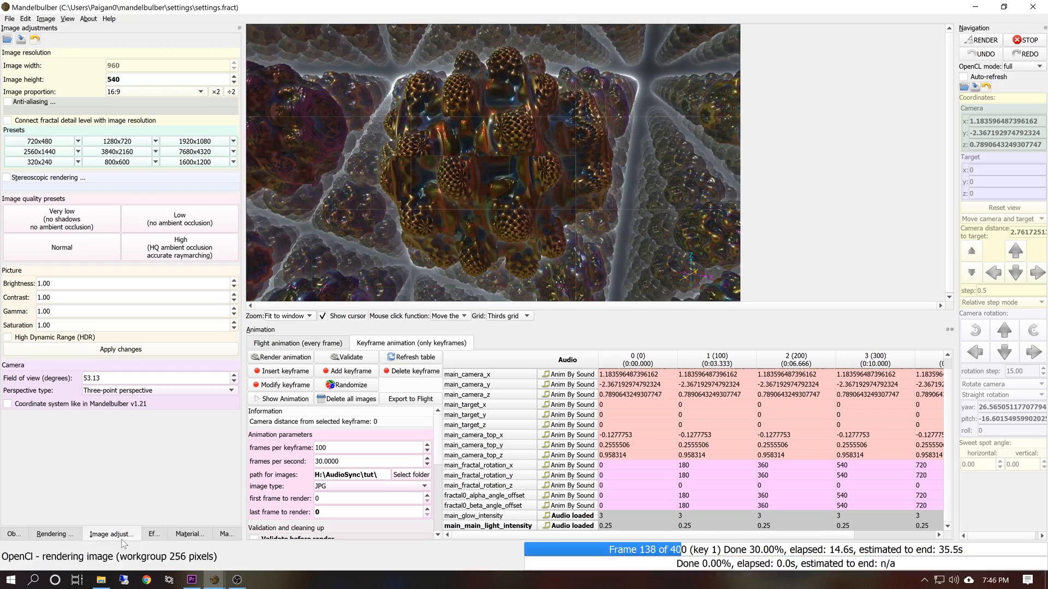
left_click(151, 536)
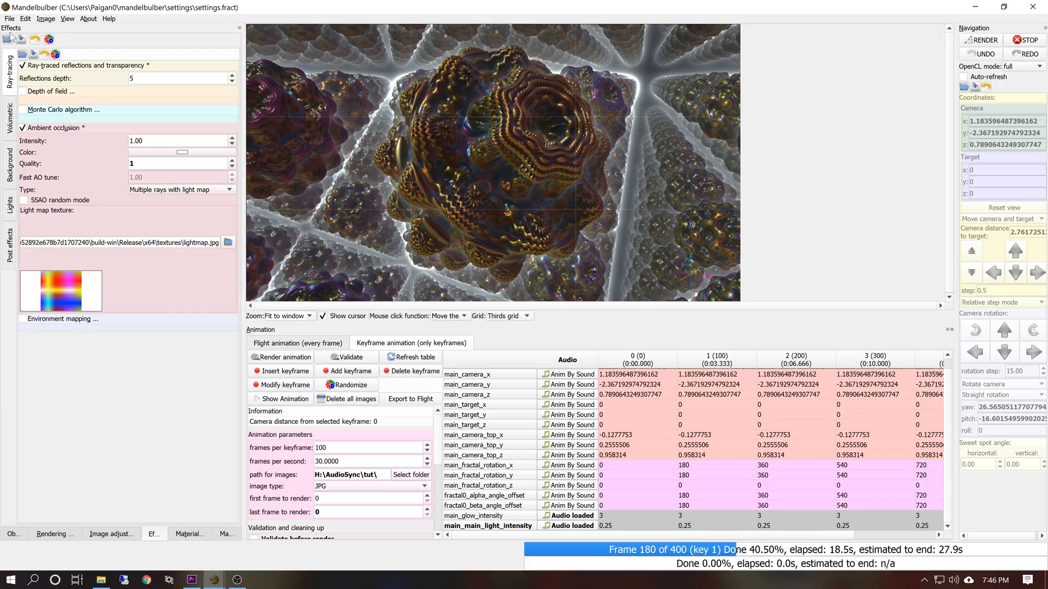
left_click(9, 205)
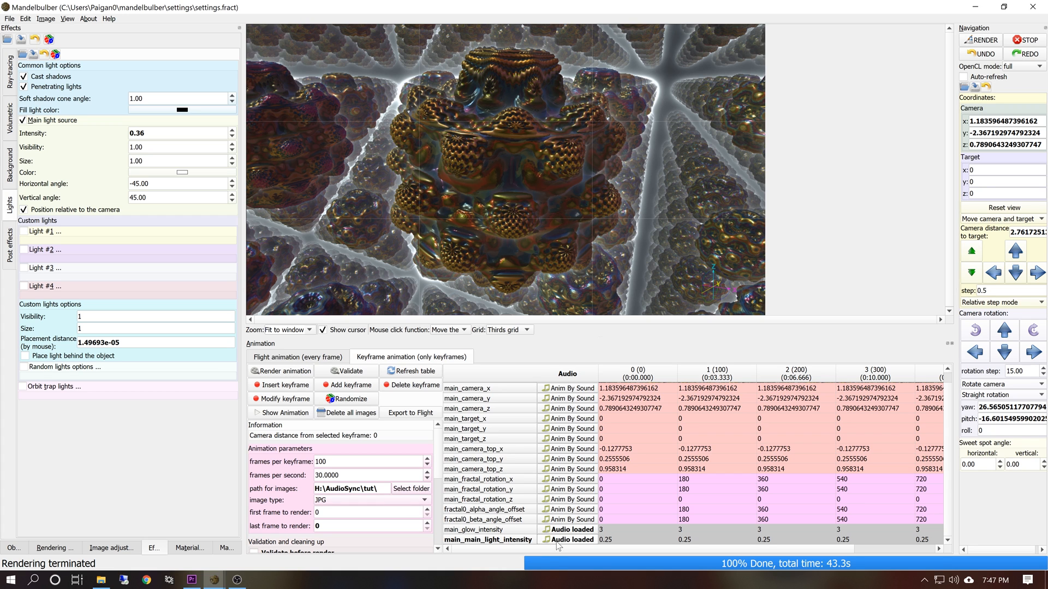
Set the multiplication factor of the main light intensity's sound animation to 2 and accept the audio settings.
left_click(558, 540)
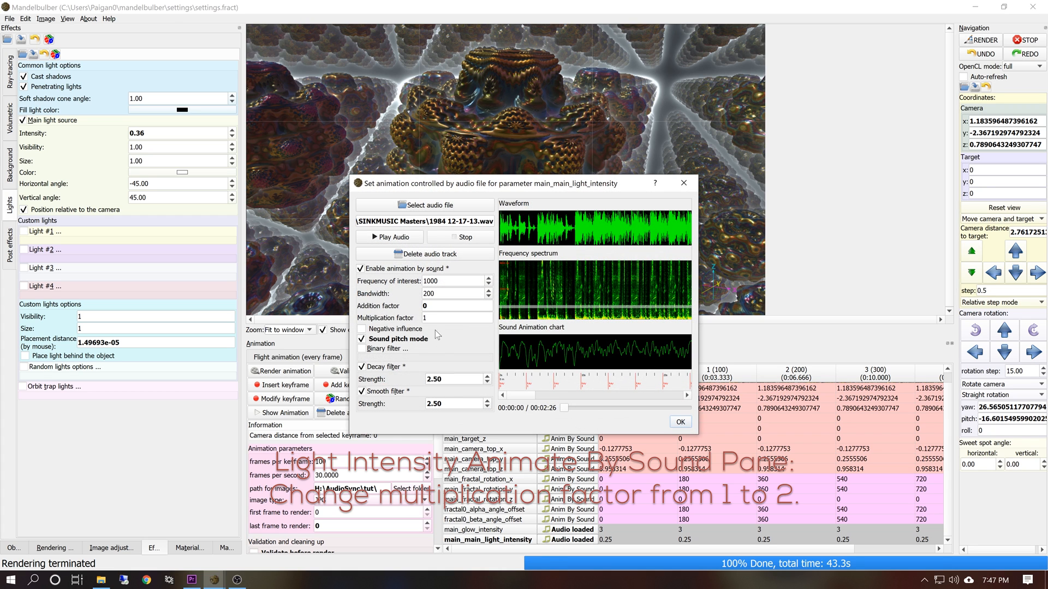
left_click(426, 318)
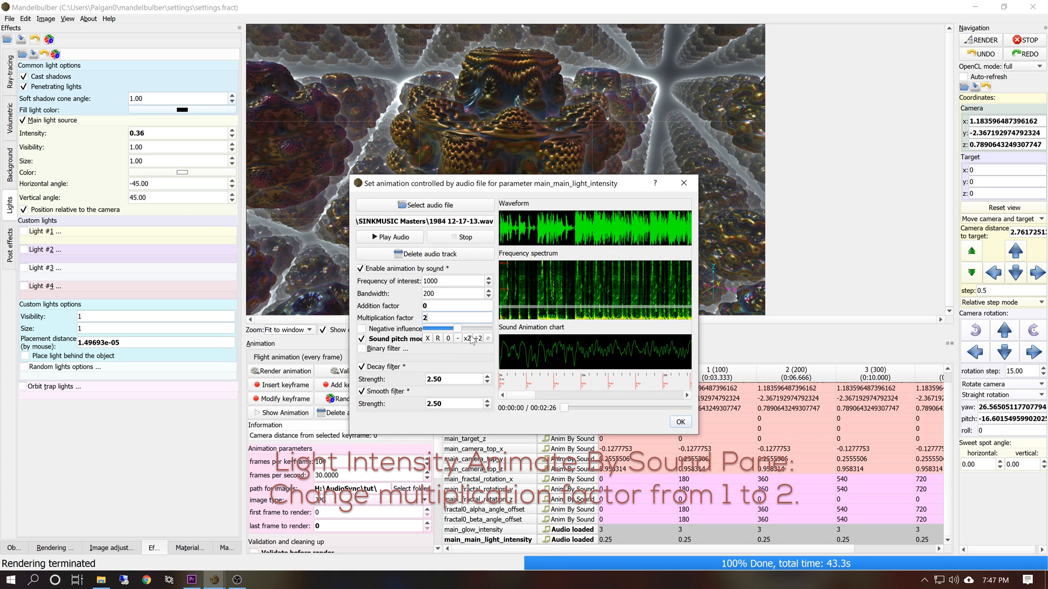
left_click(393, 315)
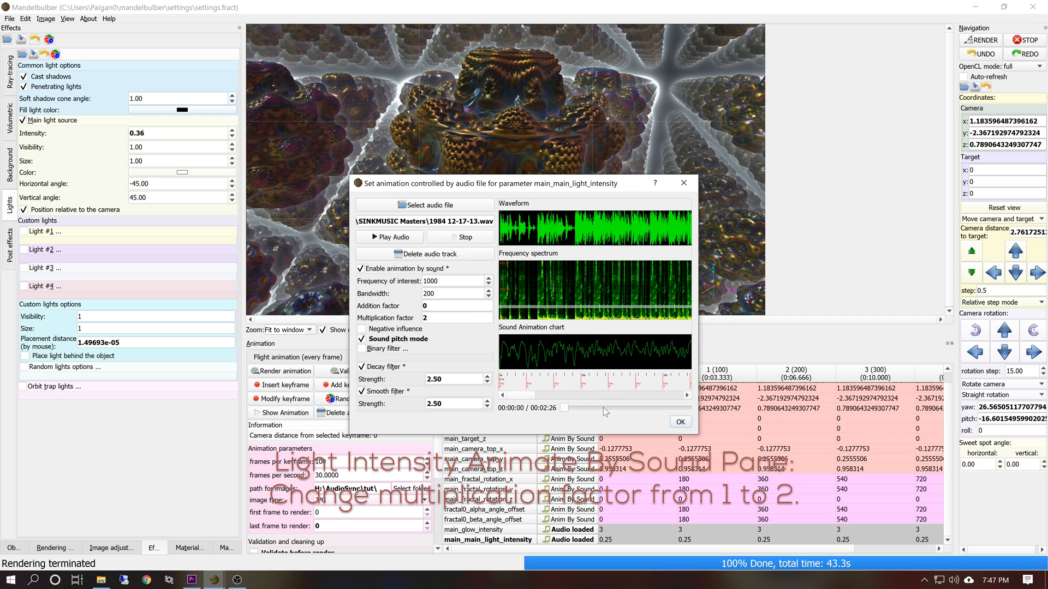
left_click(680, 423)
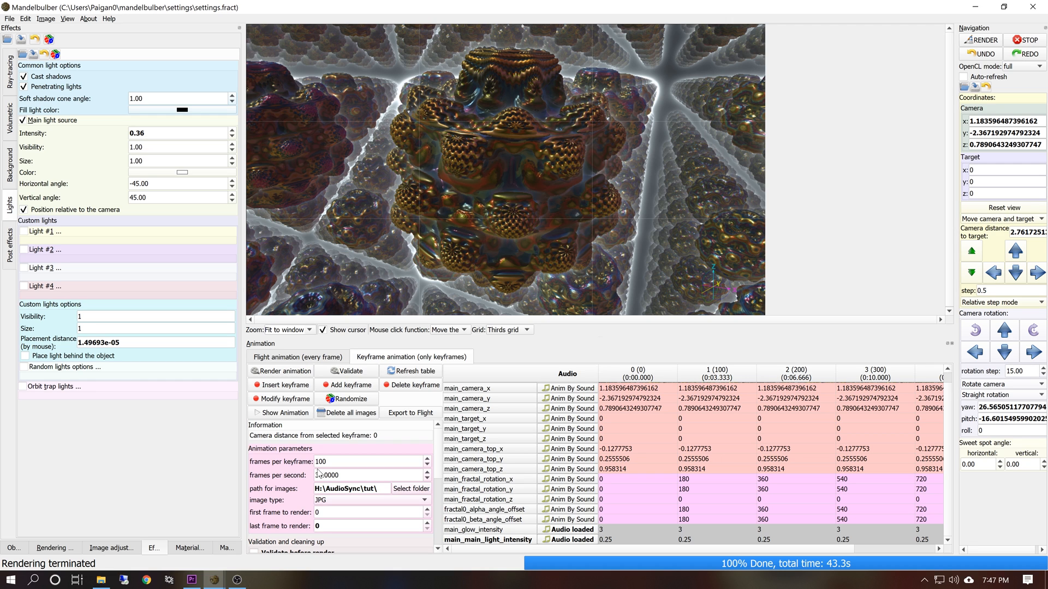
Delete all rendered images, render the keyframe animation again, and review the main light intensity's audio settings during the render.
left_click(337, 415)
left_click(547, 315)
left_click(266, 373)
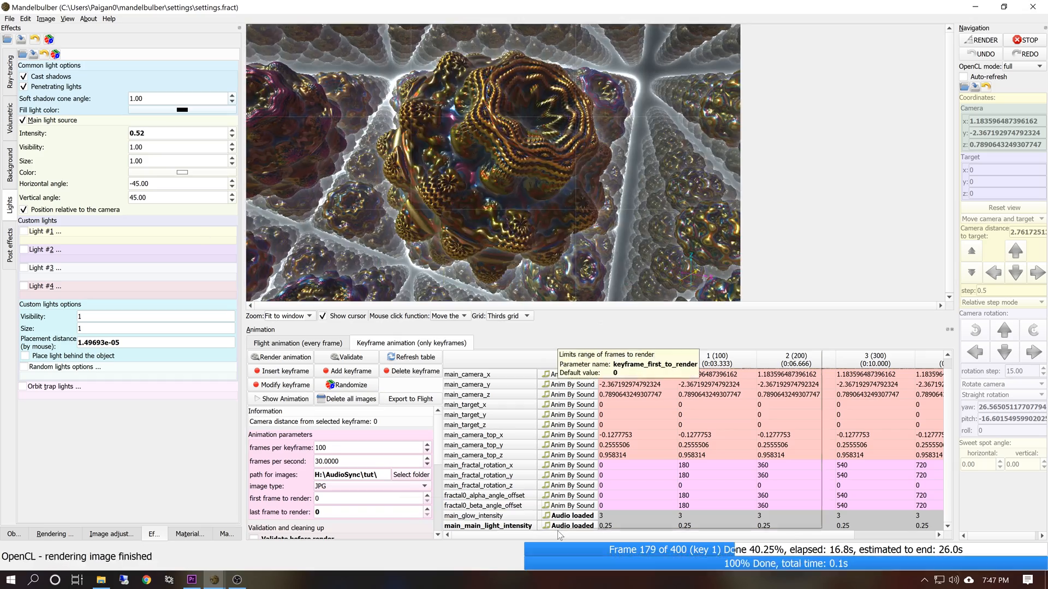
double_click(572, 525)
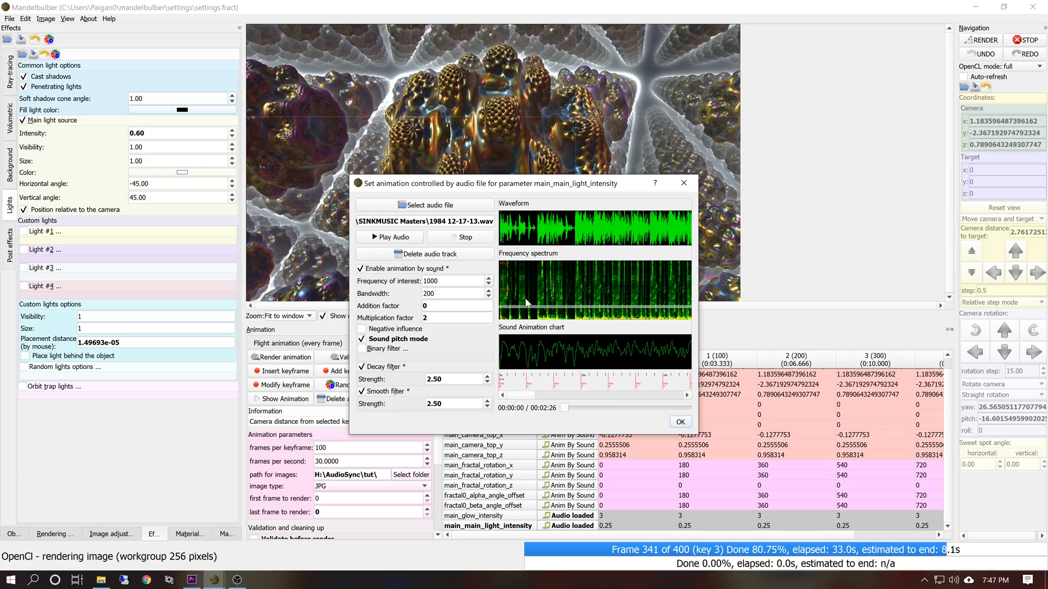
left_click(680, 423)
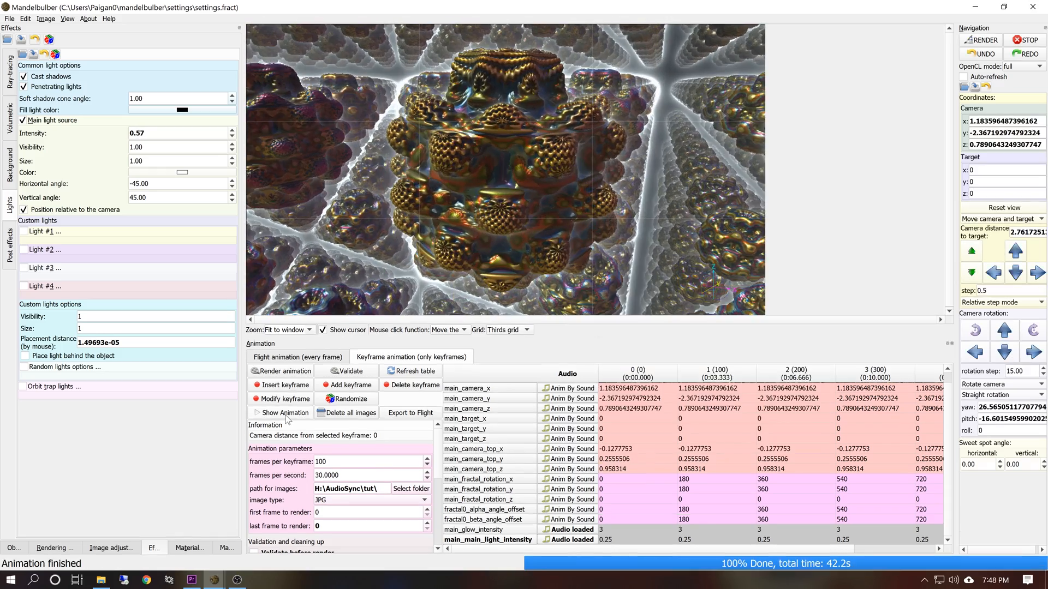
Play the rendered frames in the animation player, pause the playback, and close the player.
left_click(302, 399)
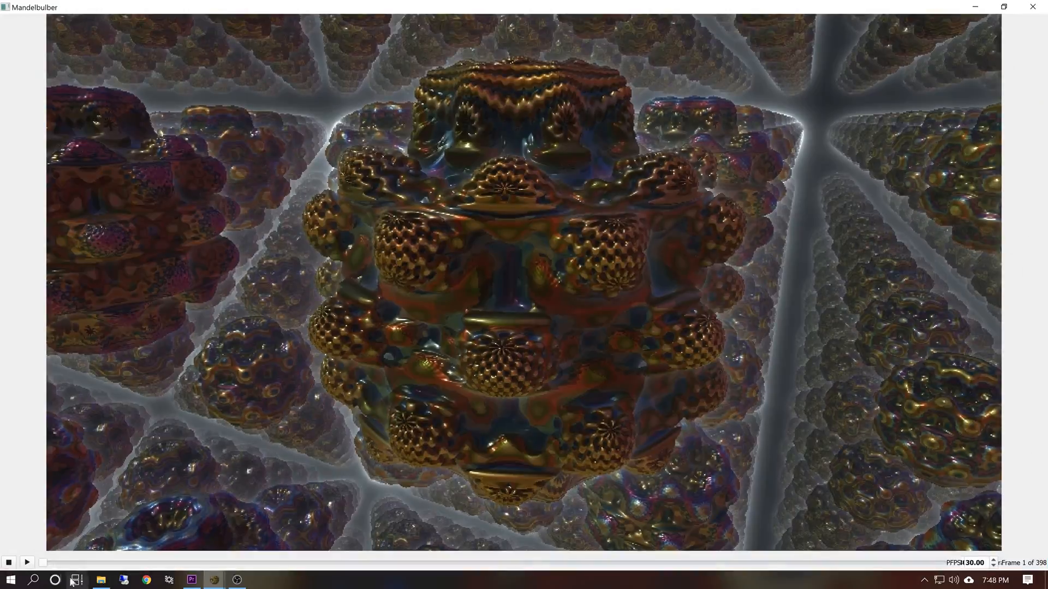
left_click(26, 562)
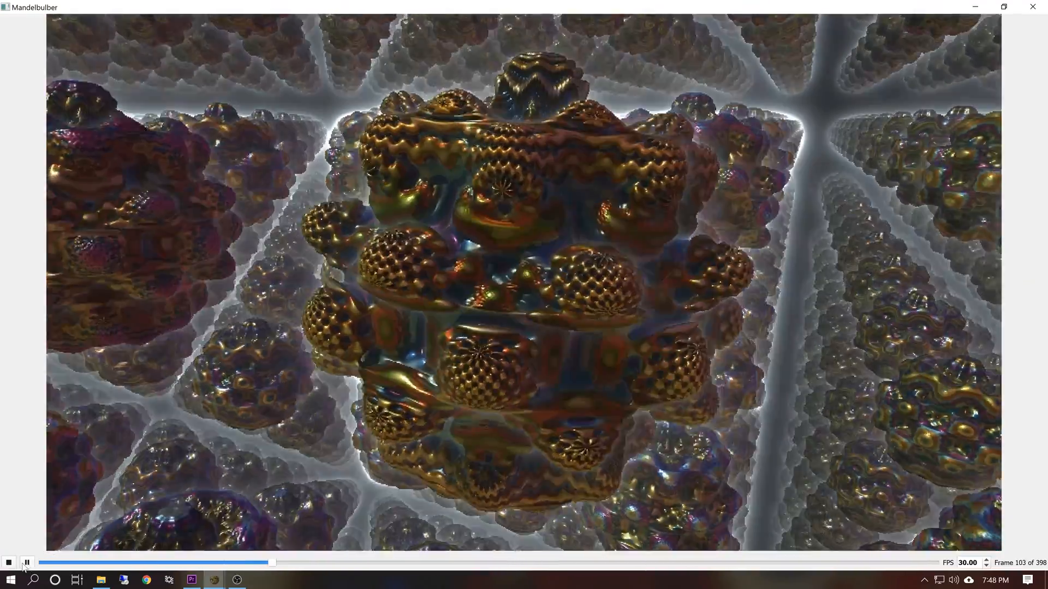
left_click(27, 563)
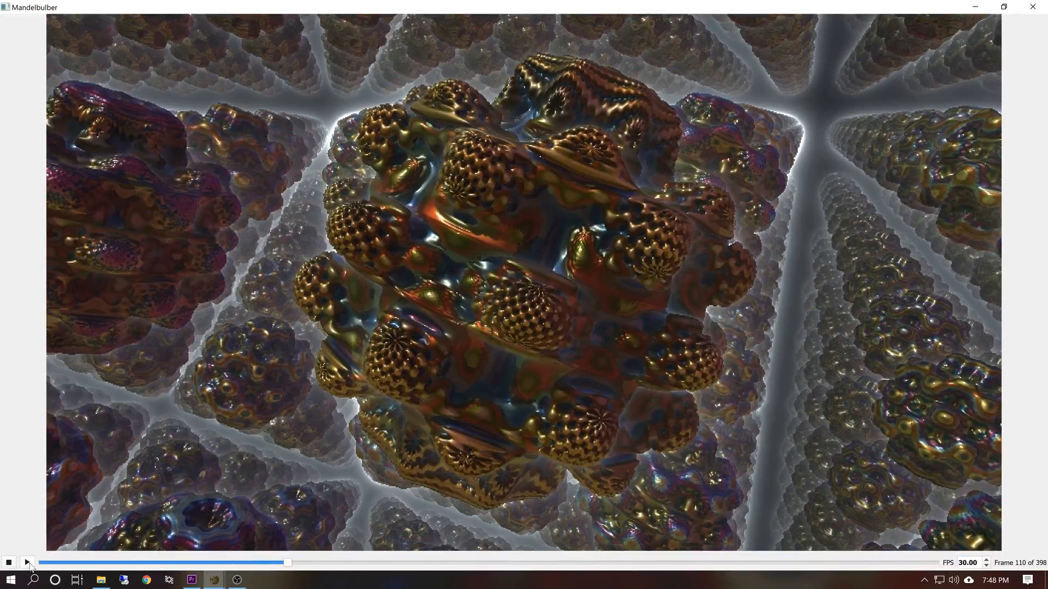
left_click(1033, 7)
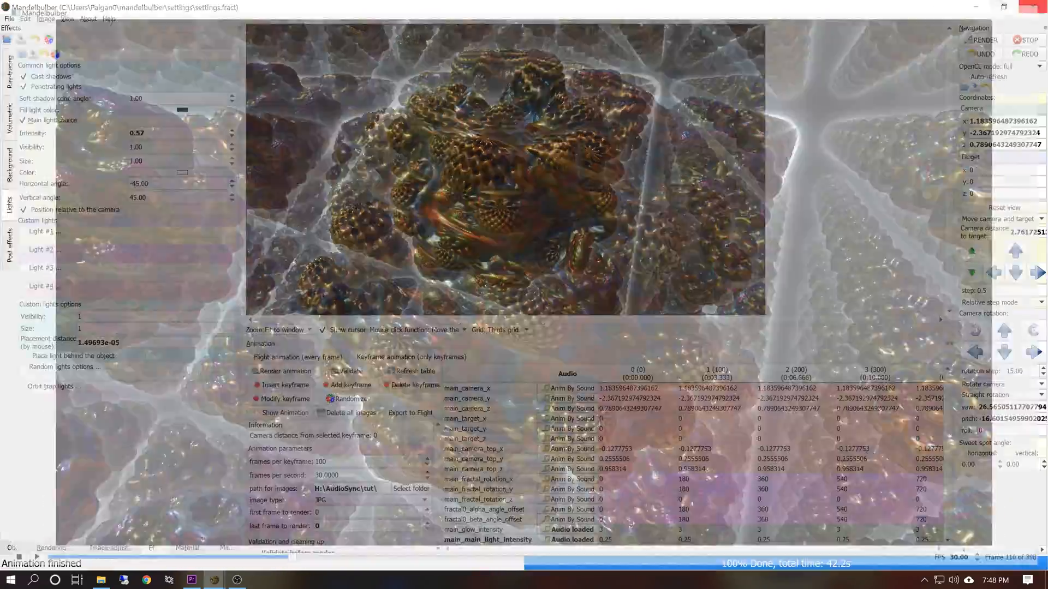
Check the NetRender server status and run the keyframe animation render once more.
left_click(53, 549)
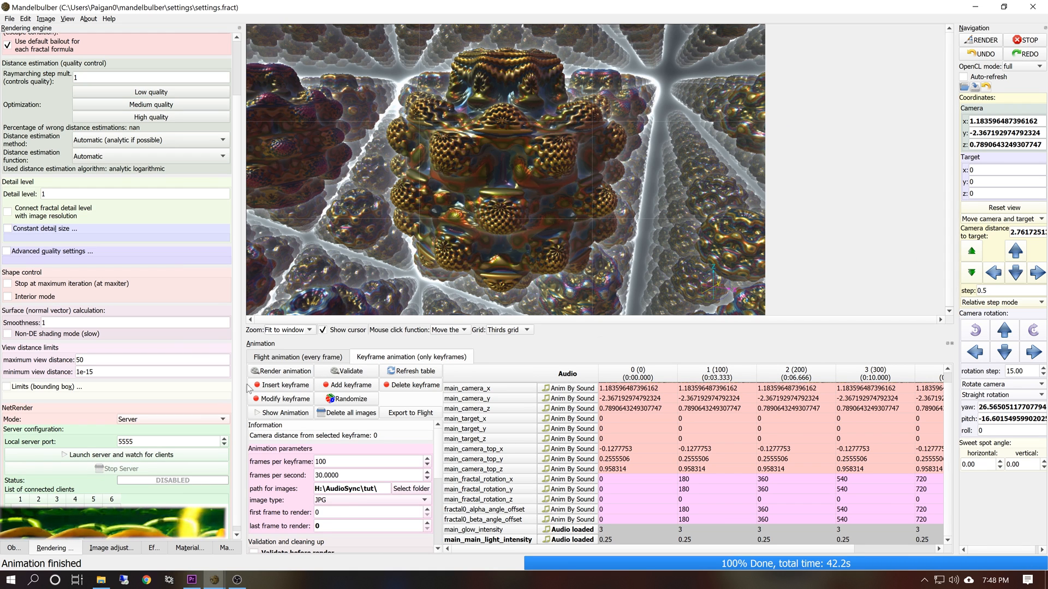
left_click(273, 373)
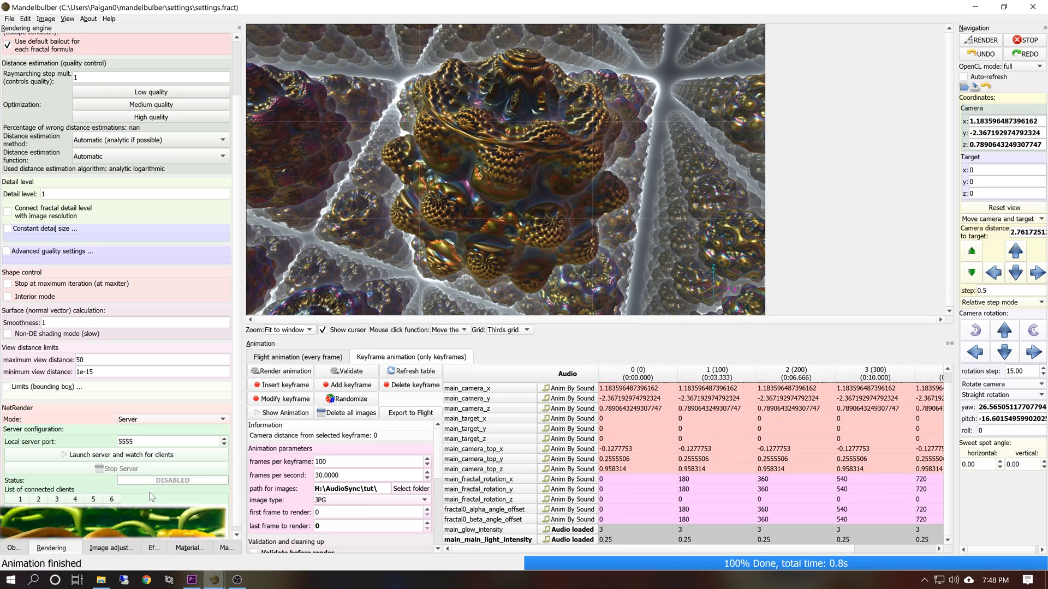
Switch to VirtualDub and load the rendered image sequence from the tut folder, starting with frame_0000000.jpg.
left_click(102, 580)
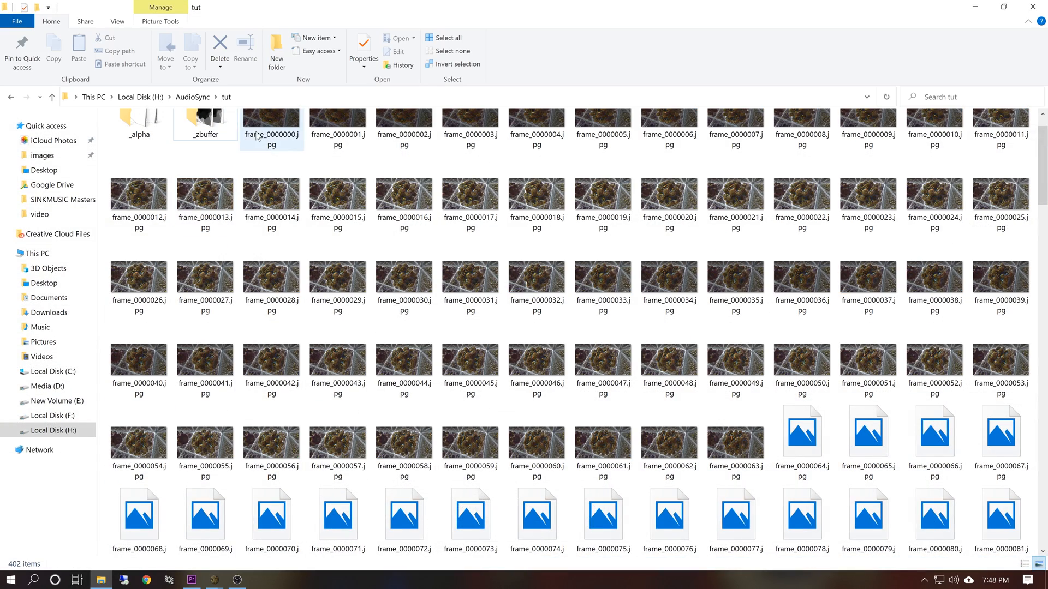
left_click_drag(271, 128, 260, 267)
left_click(170, 580)
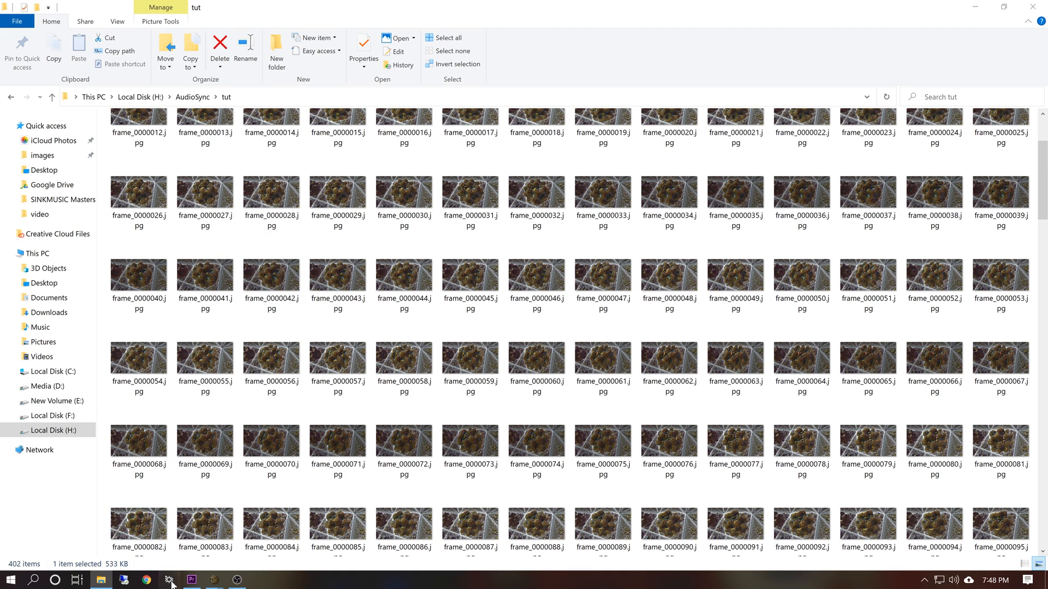
double_click(283, 7)
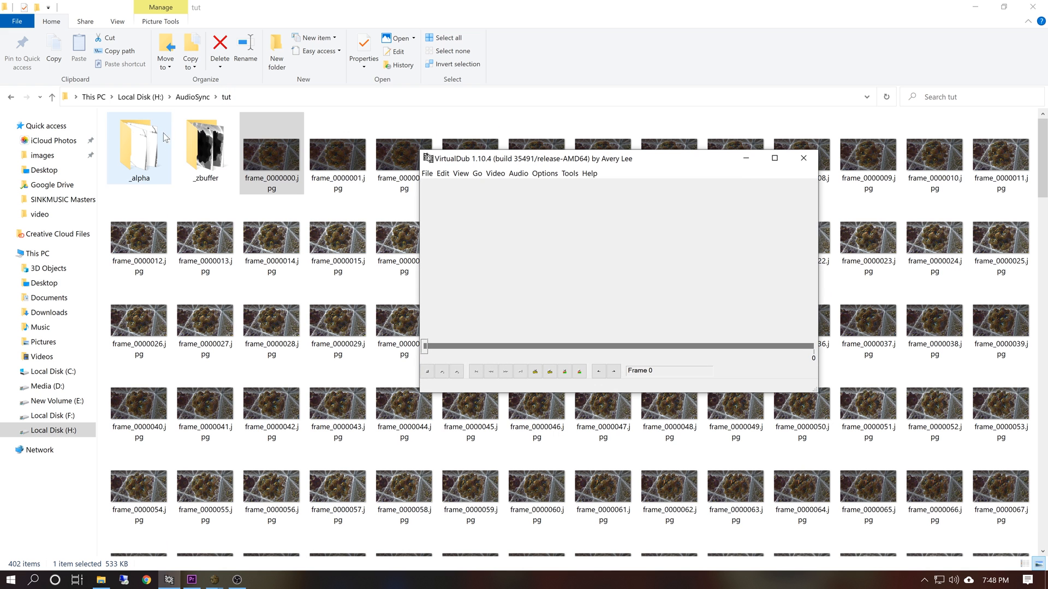
left_click_drag(248, 169, 534, 299)
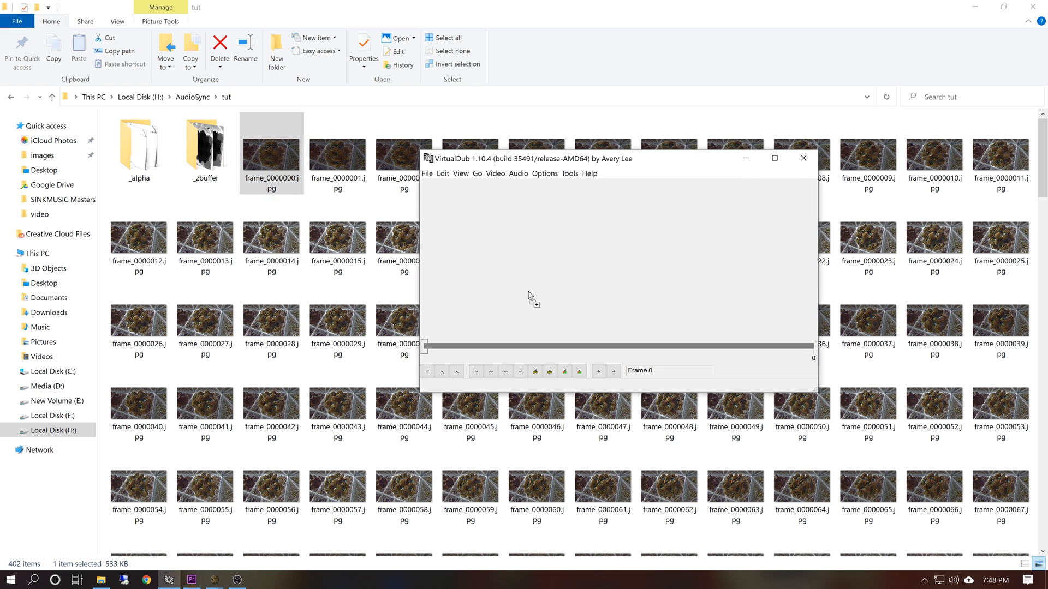
Add the external audio file 1984 12-17-13.wav to the image sequence.
left_click(518, 174)
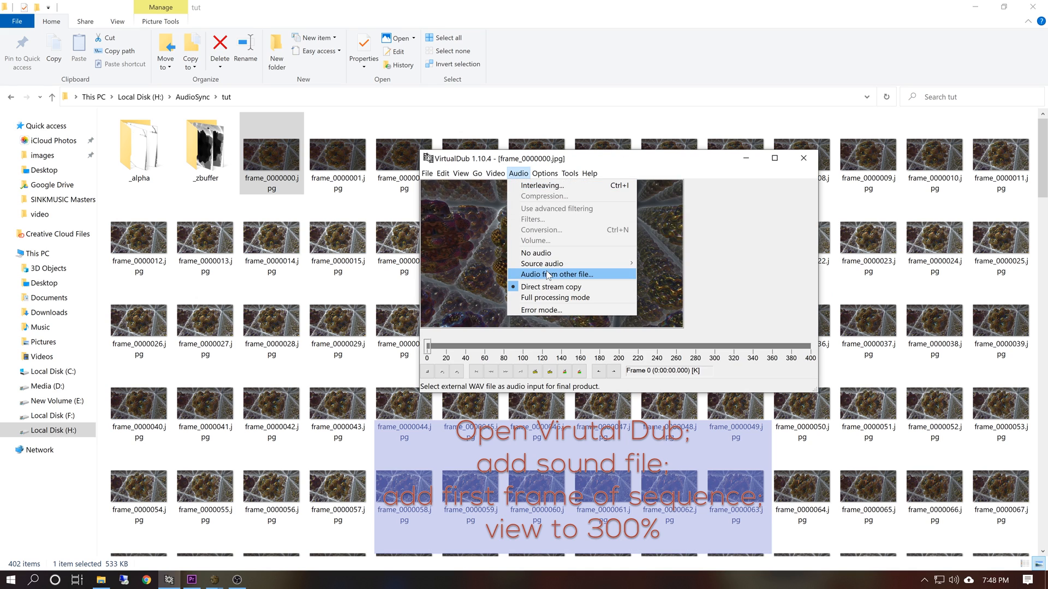
left_click(540, 218)
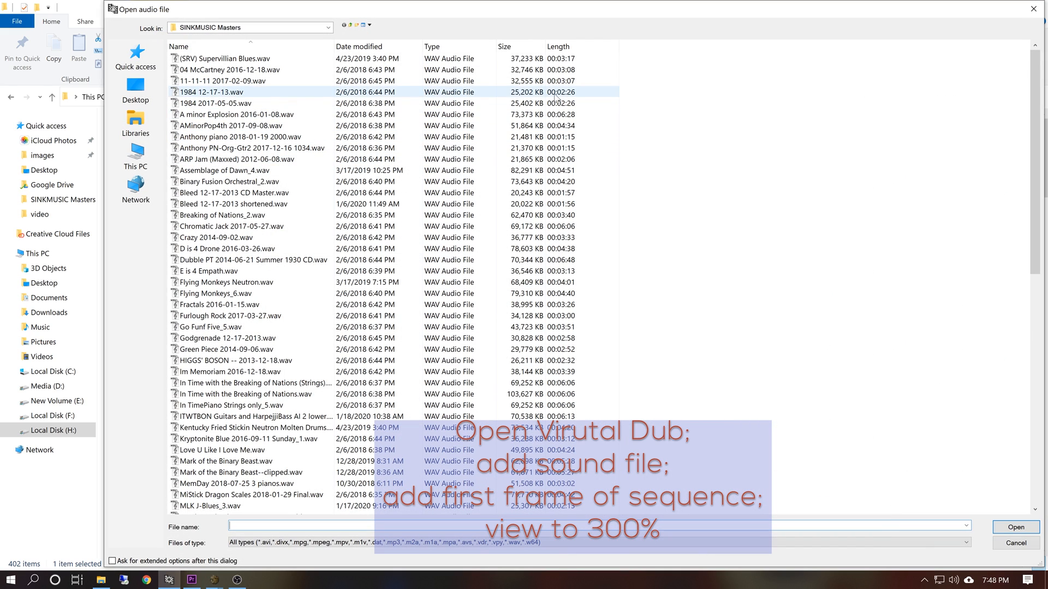
double_click(233, 93)
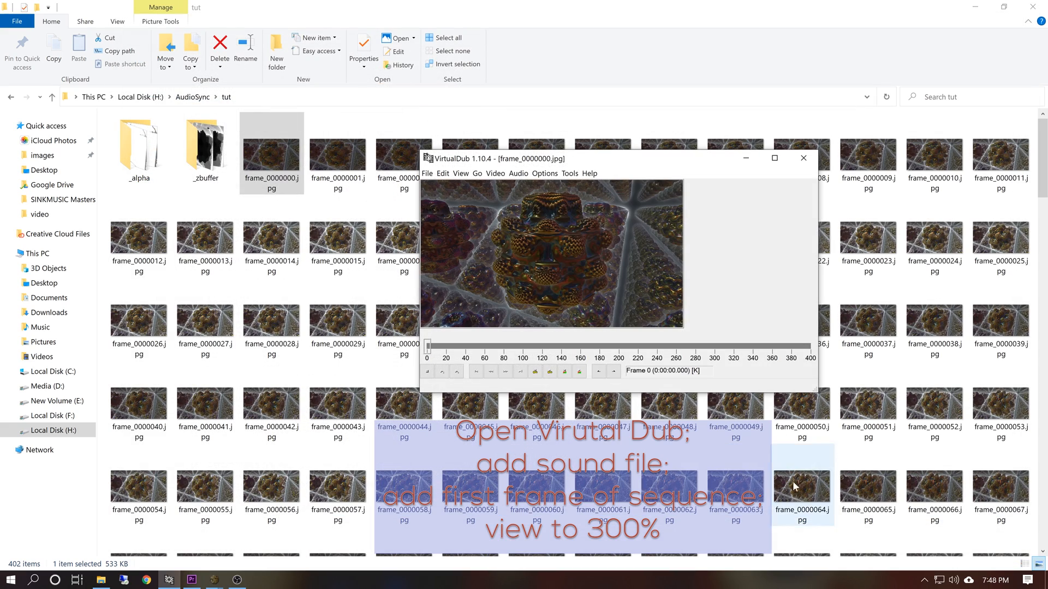
Maximize the VirtualDub window and zoom the video preview to 300%.
left_click(775, 158)
right_click(86, 119)
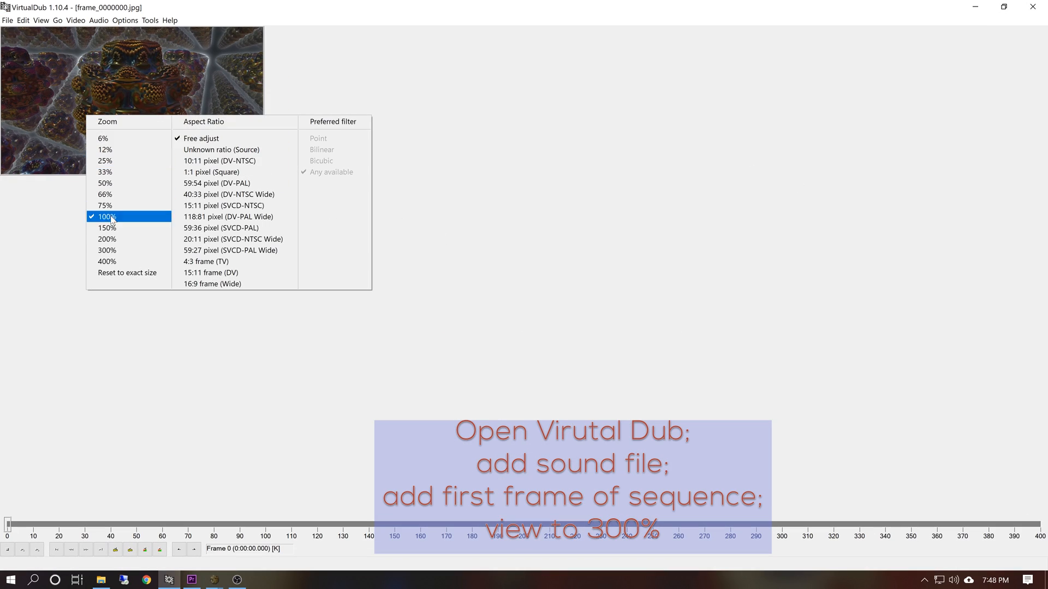
left_click(109, 250)
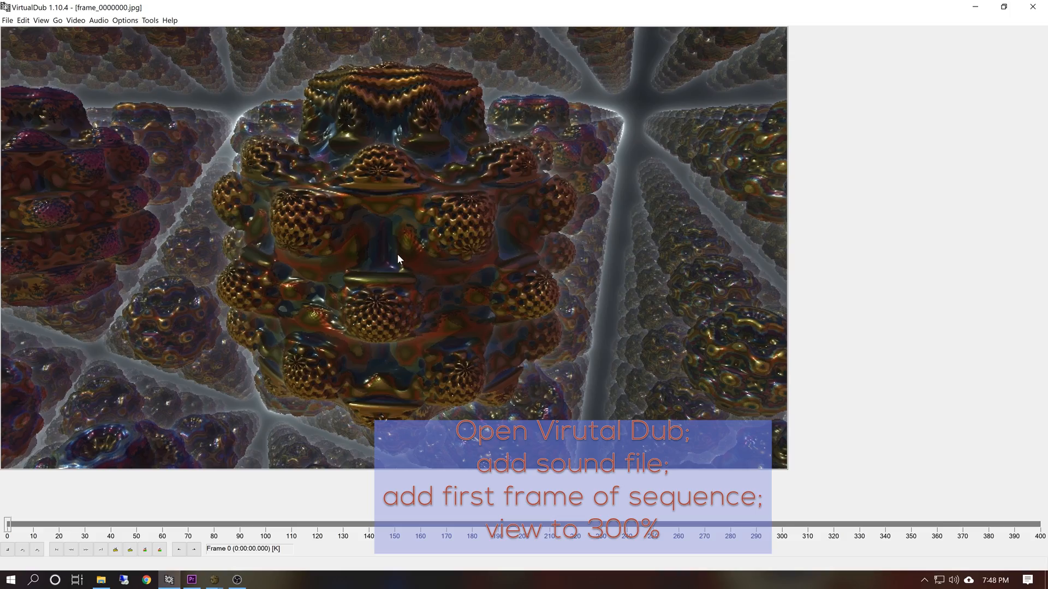
Play the image sequence with its audio from frame 0 to the end, and minimize VirtualDub.
key("space")
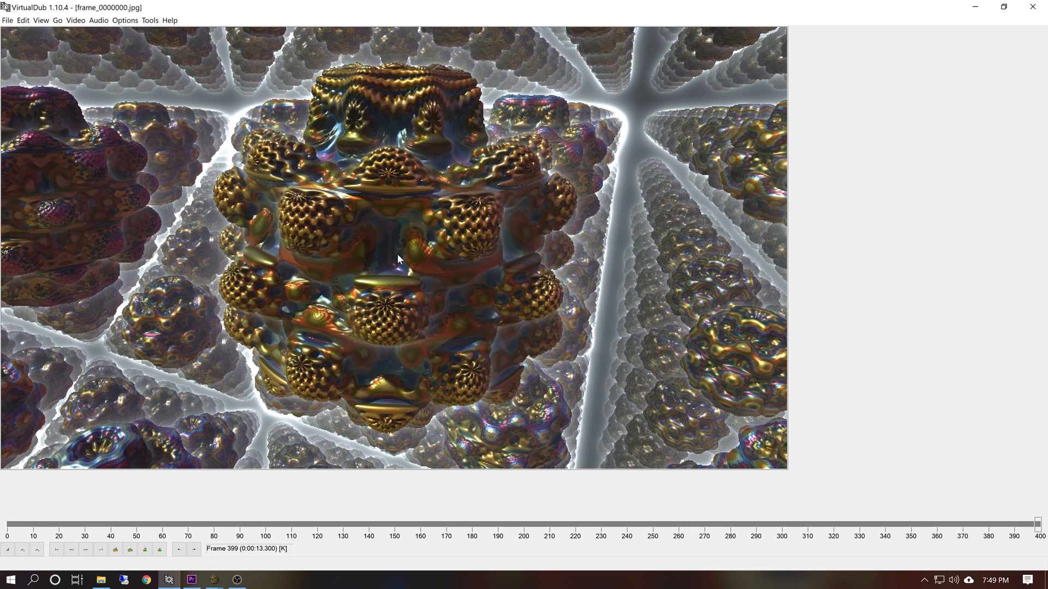
left_click(975, 7)
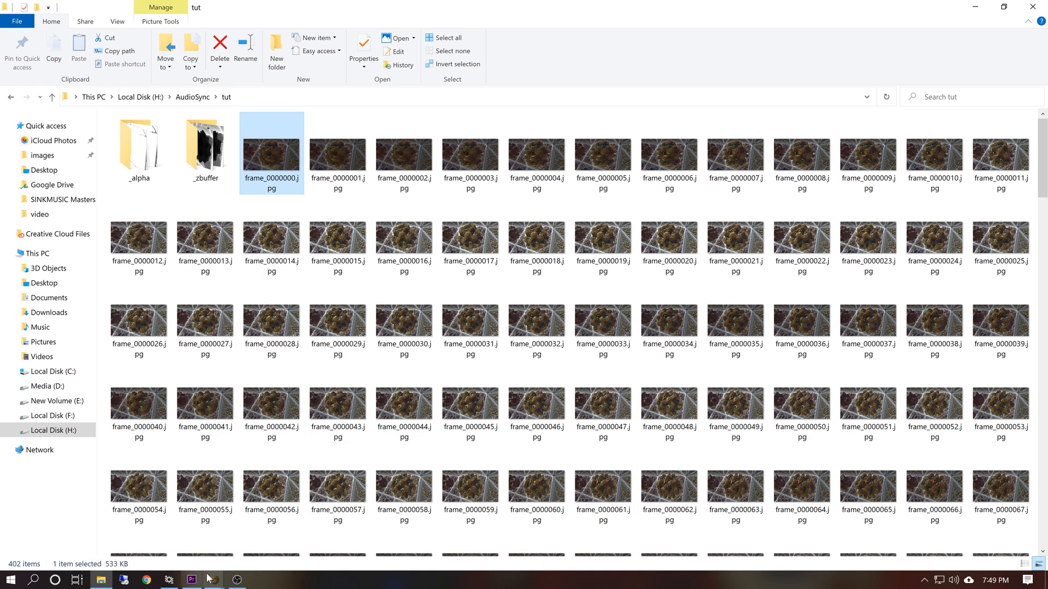
Switch to Mandelbulber and add a sphere primitive to the scene.
mouse_move(214, 580)
left_click(256, 546)
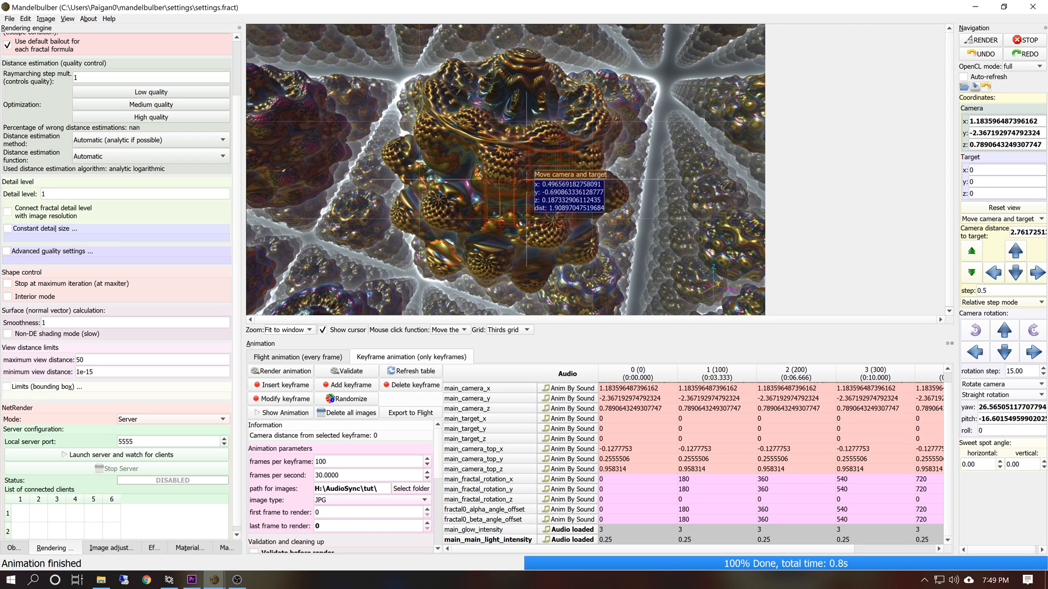
left_click(12, 549)
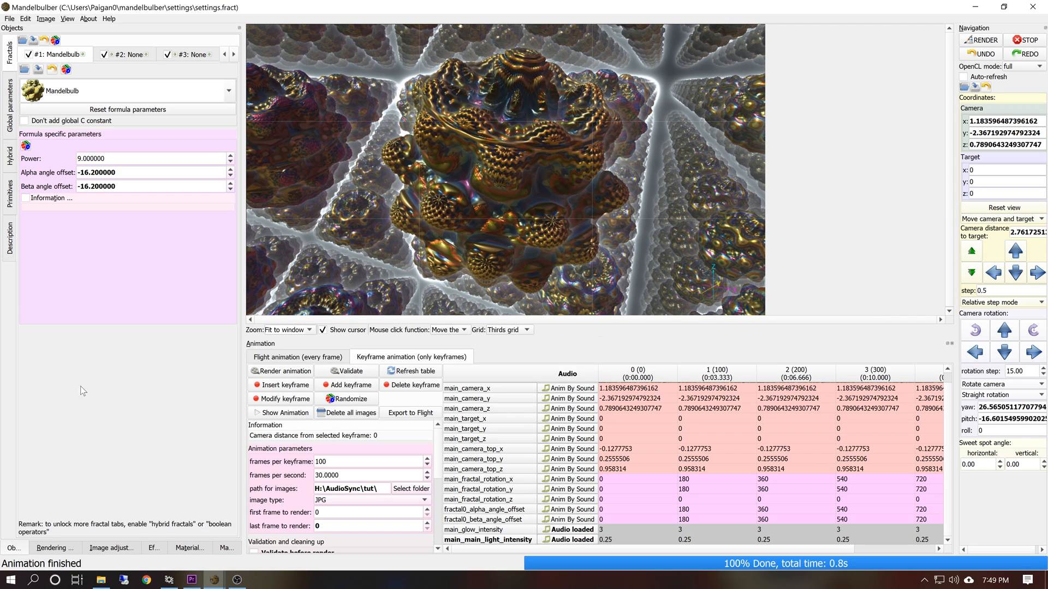
left_click(9, 203)
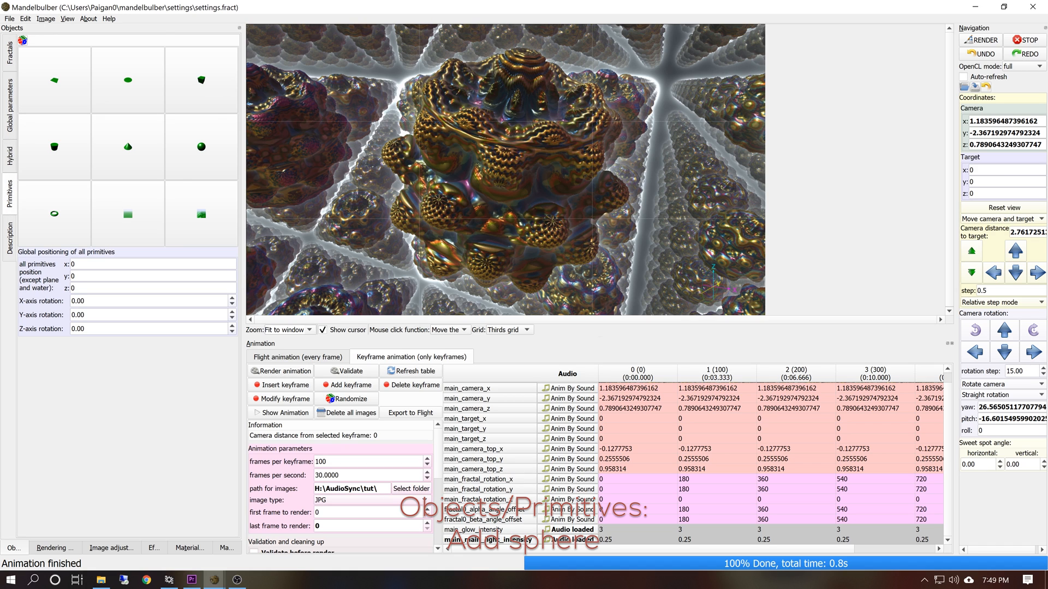
left_click(201, 146)
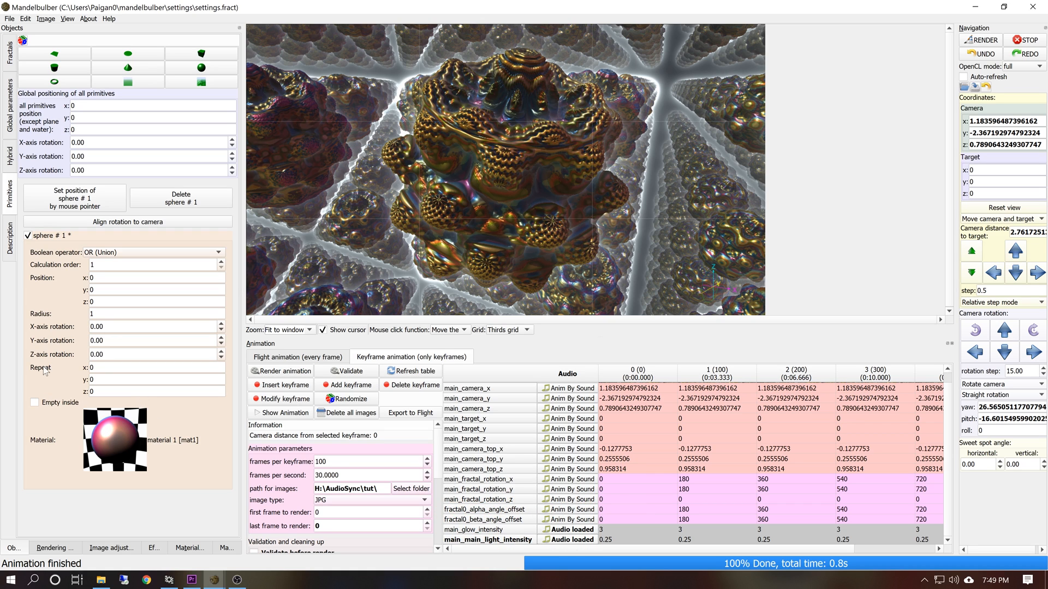
Turn on auto-refresh and place sphere #1 by mouse pointer on the upper right side of the central Mandelbulb.
left_click(71, 206)
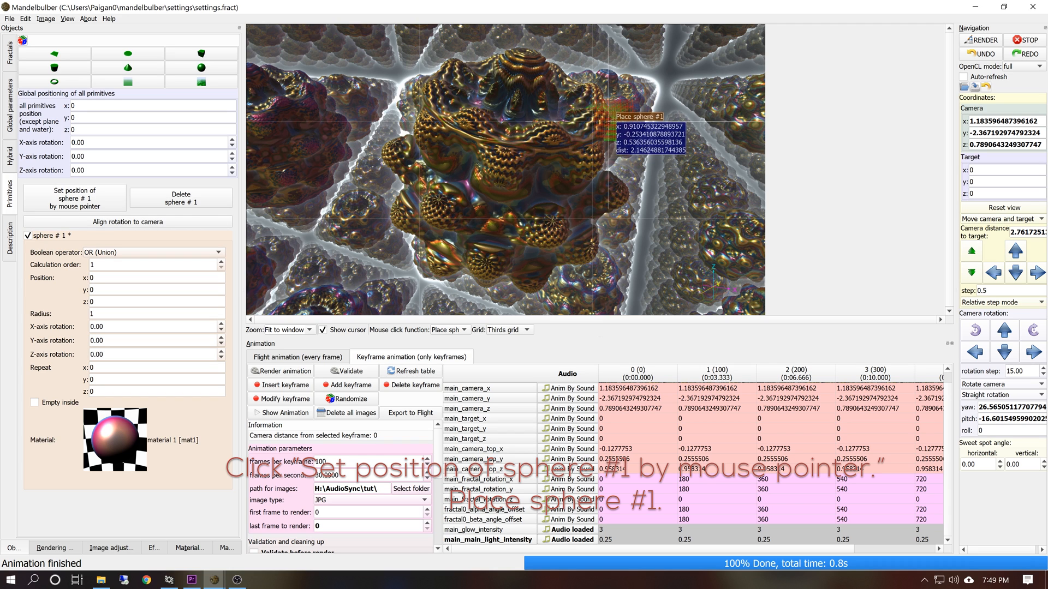
left_click(964, 77)
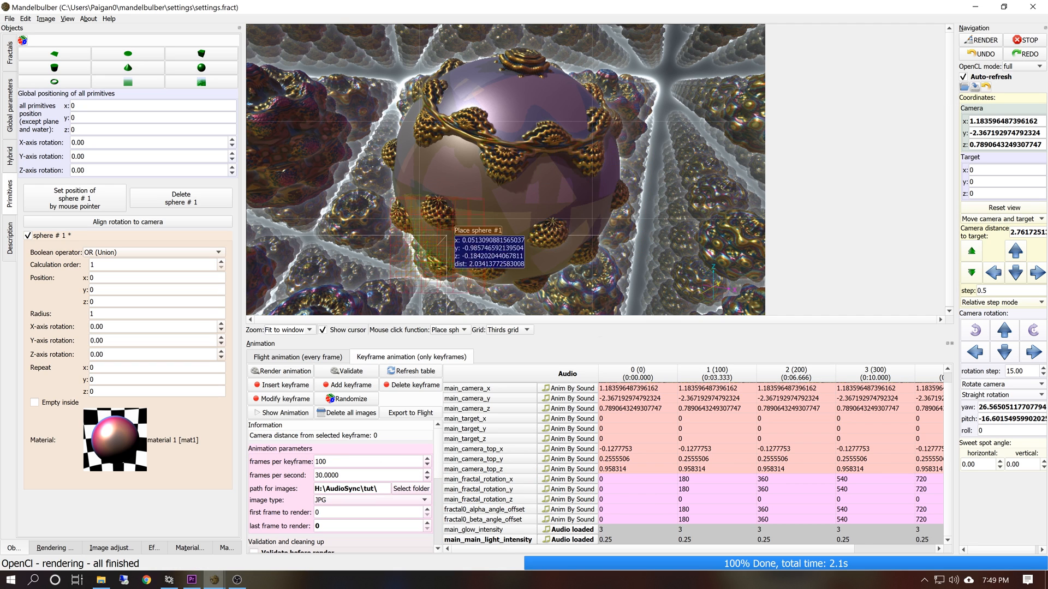
left_click(600, 110)
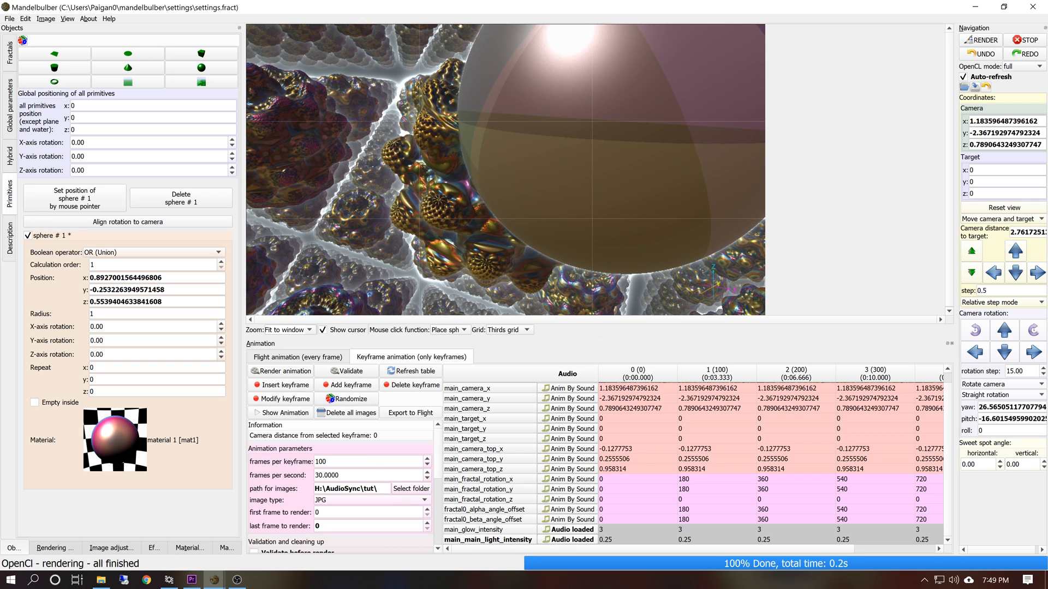
Reduce the radius of sphere #1 to 0.25.
left_click(126, 314)
left_click(193, 334)
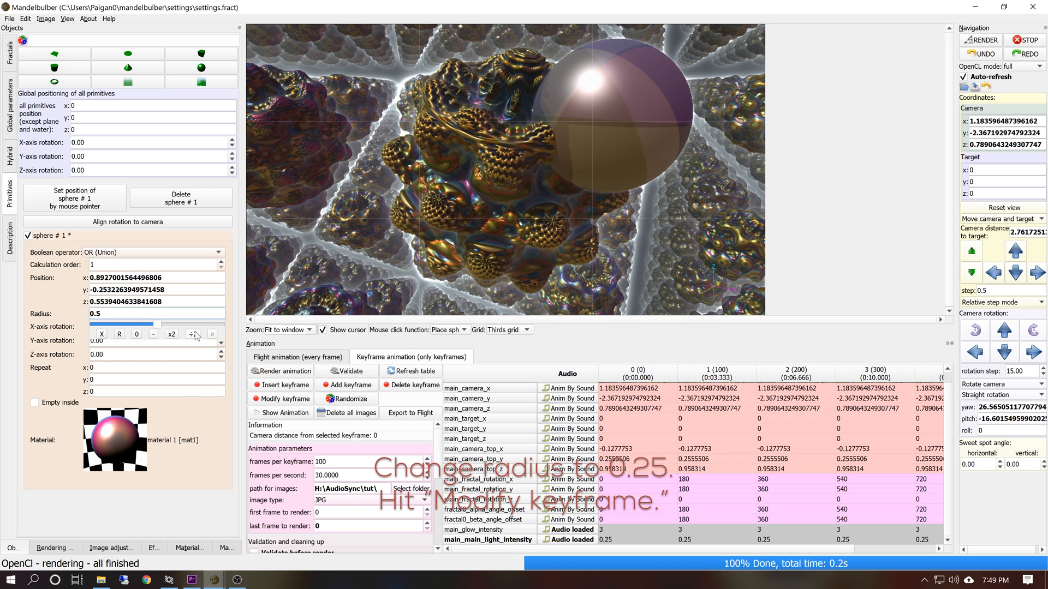
left_click(194, 334)
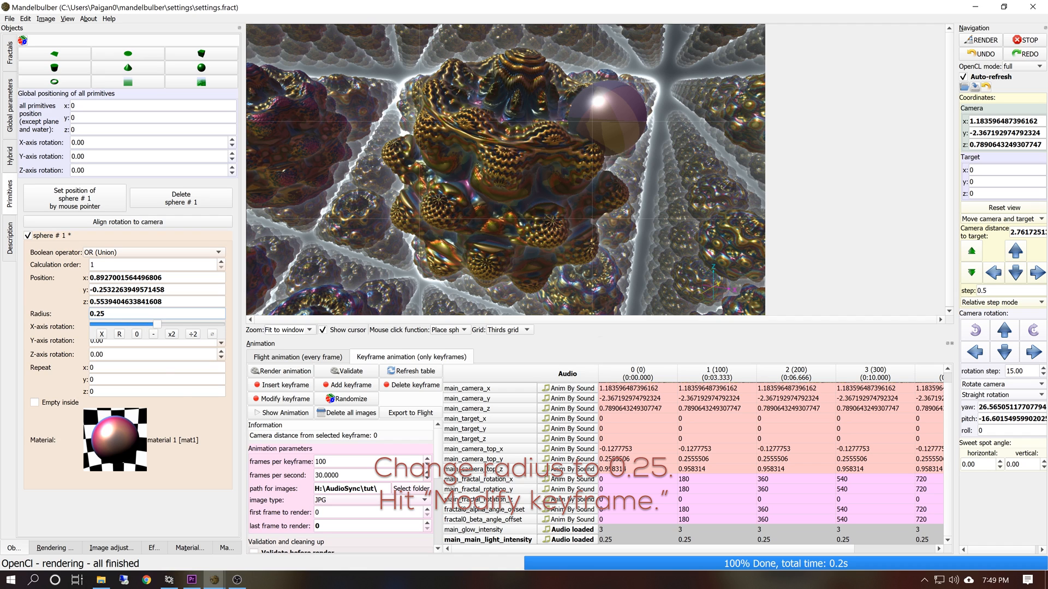
Add the position and radius of sphere #1 to the keyframe animation.
right_click(122, 290)
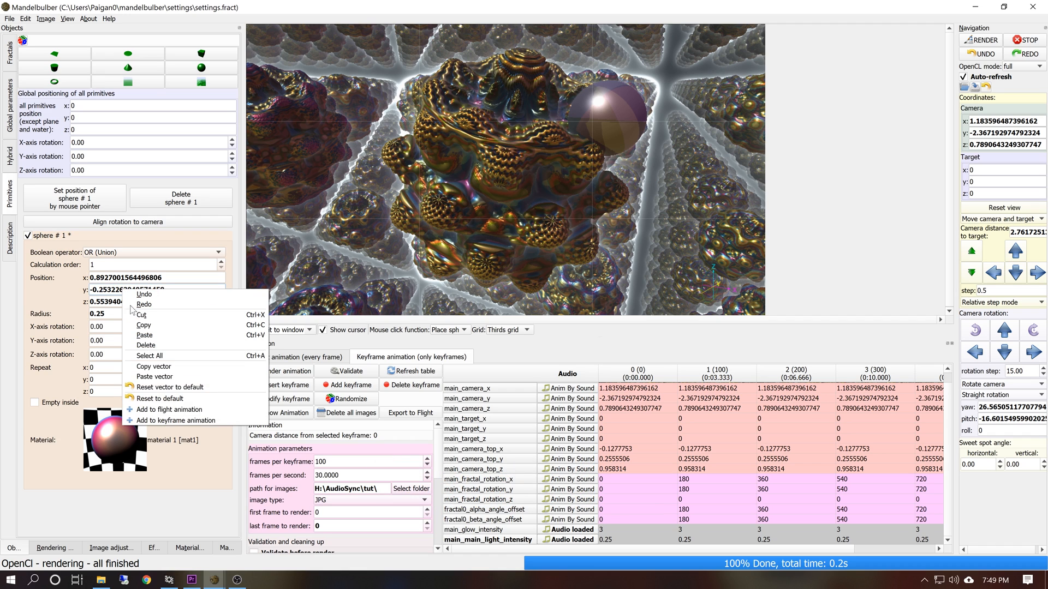
left_click(177, 420)
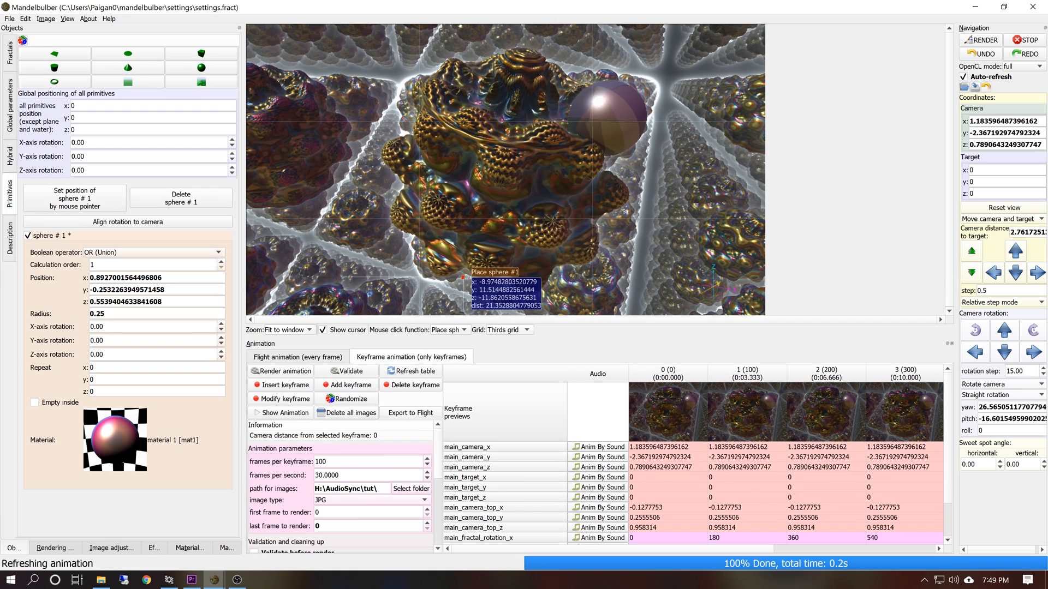
right_click(98, 315)
left_click(143, 413)
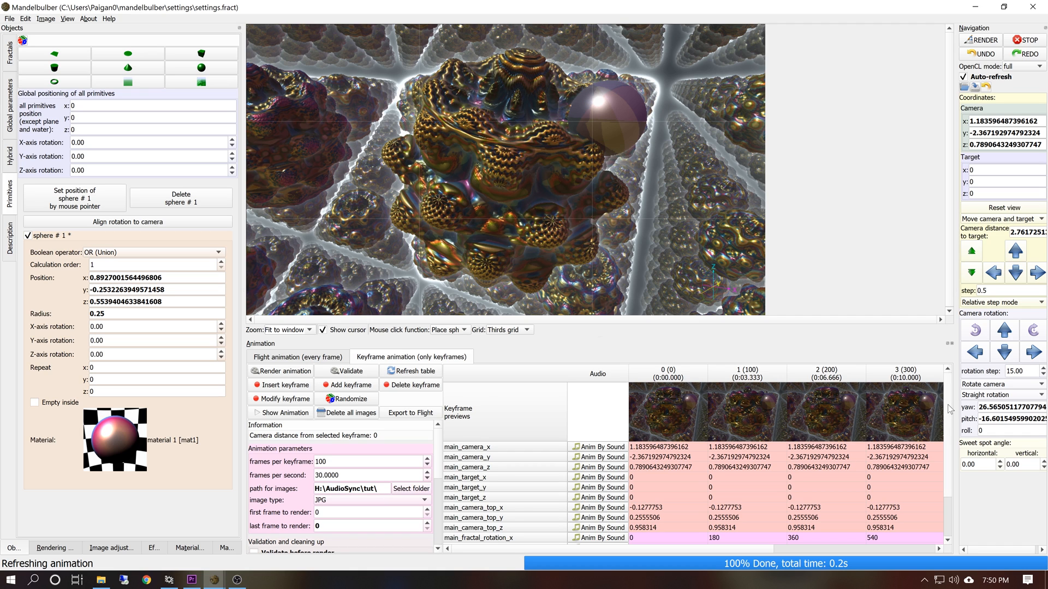
Load 1984 12-17-13.wav as the controlling audio file for the main_primitive_sphere_1_radius parameter.
scroll(950, 410, "down", 2)
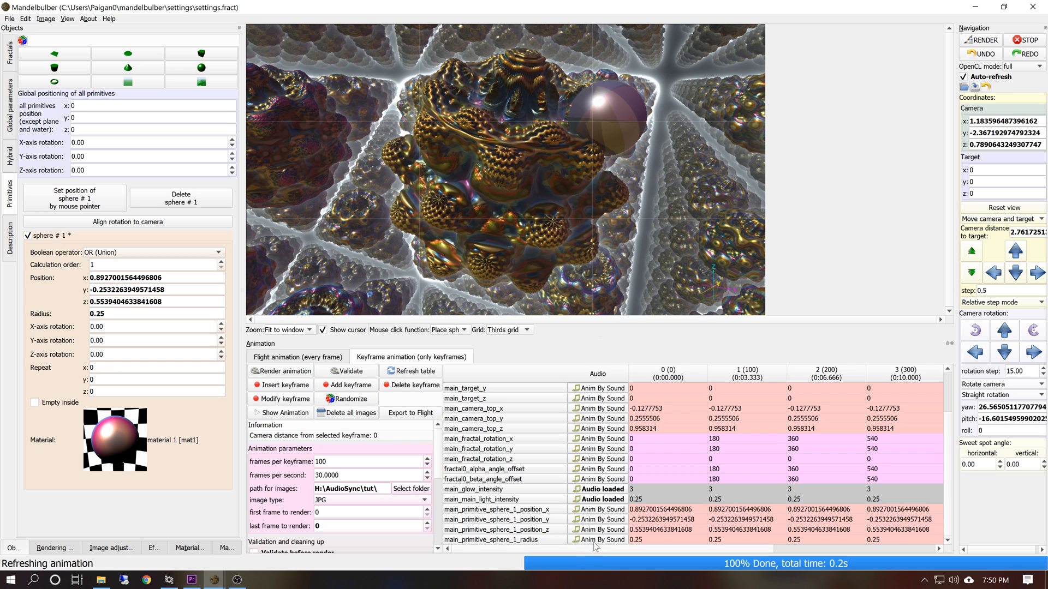
left_click(598, 540)
left_click(413, 205)
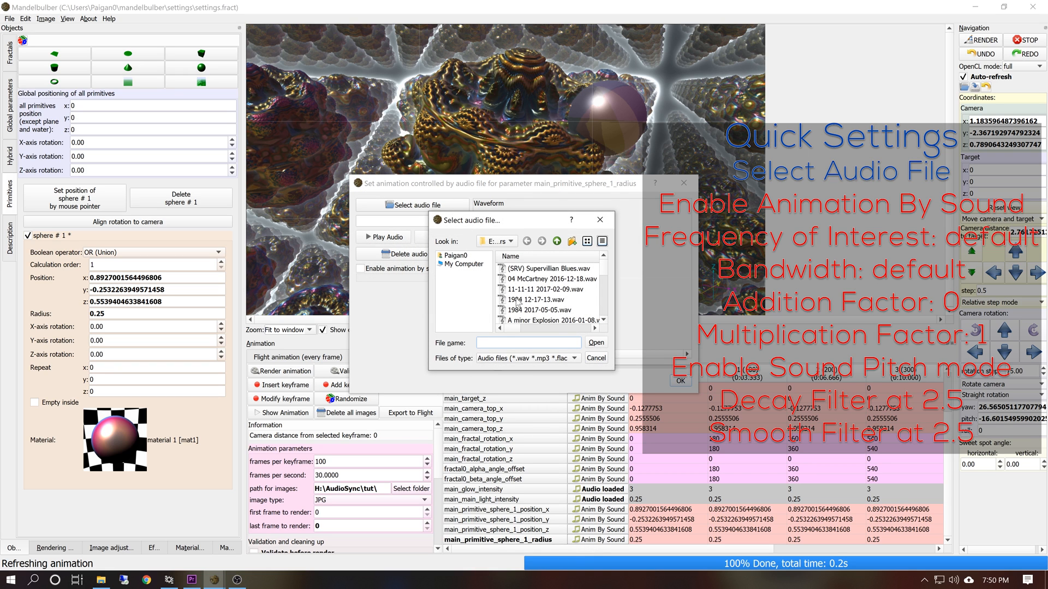
double_click(524, 300)
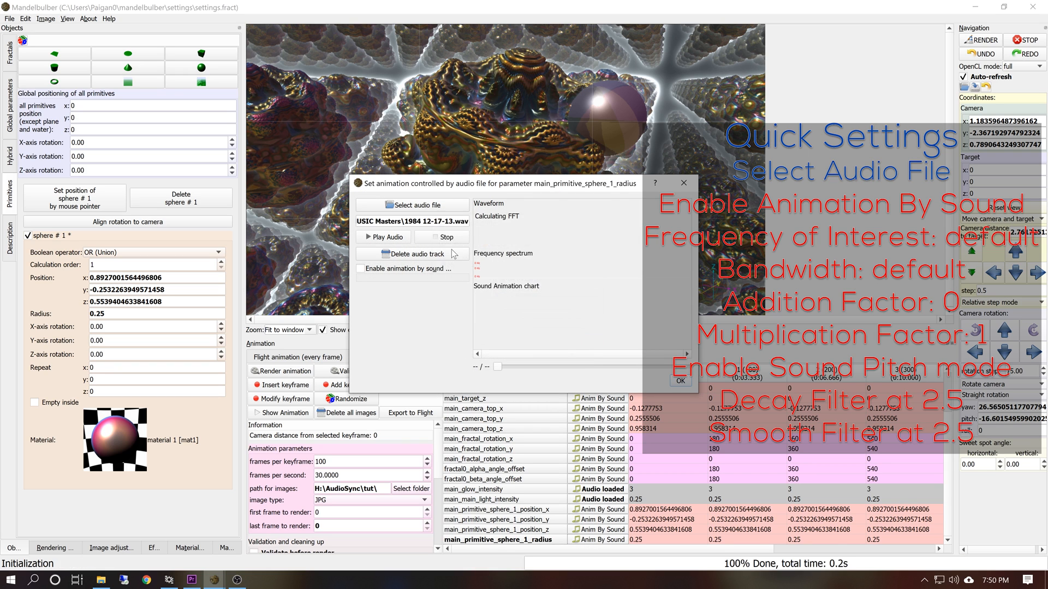
Enable animation by sound with sound pitch mode, plus decay and smooth filters each at strength 2.50.
left_click(400, 269)
left_click(397, 340)
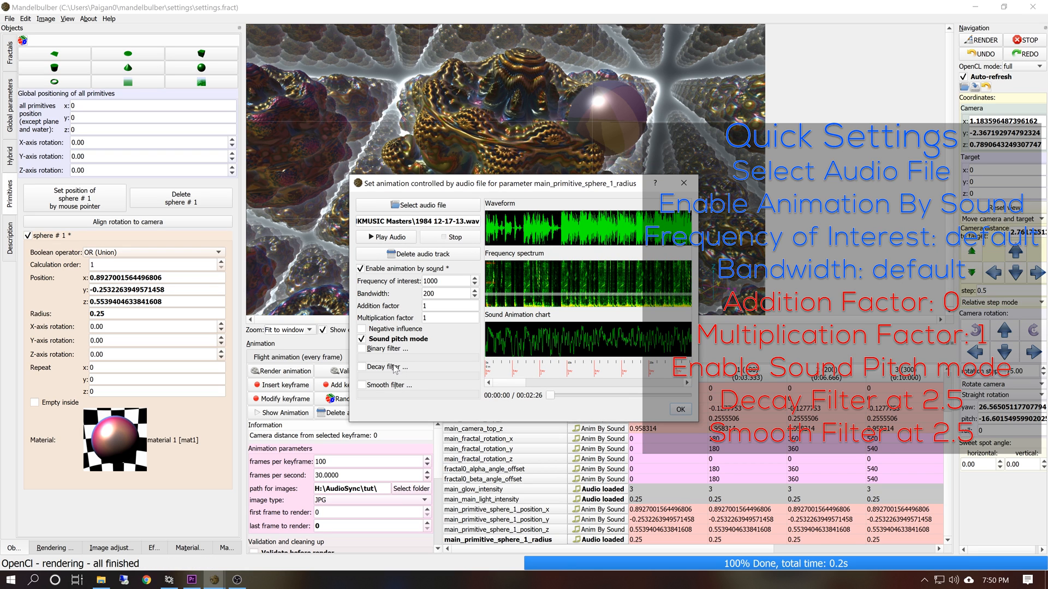
left_click(395, 369)
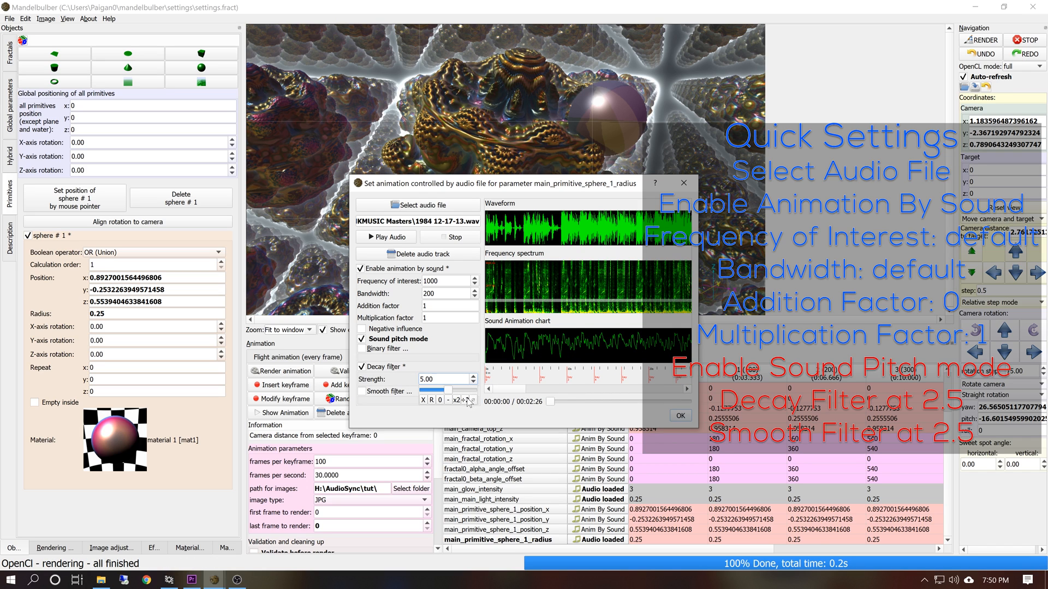
left_click(465, 400)
left_click(387, 392)
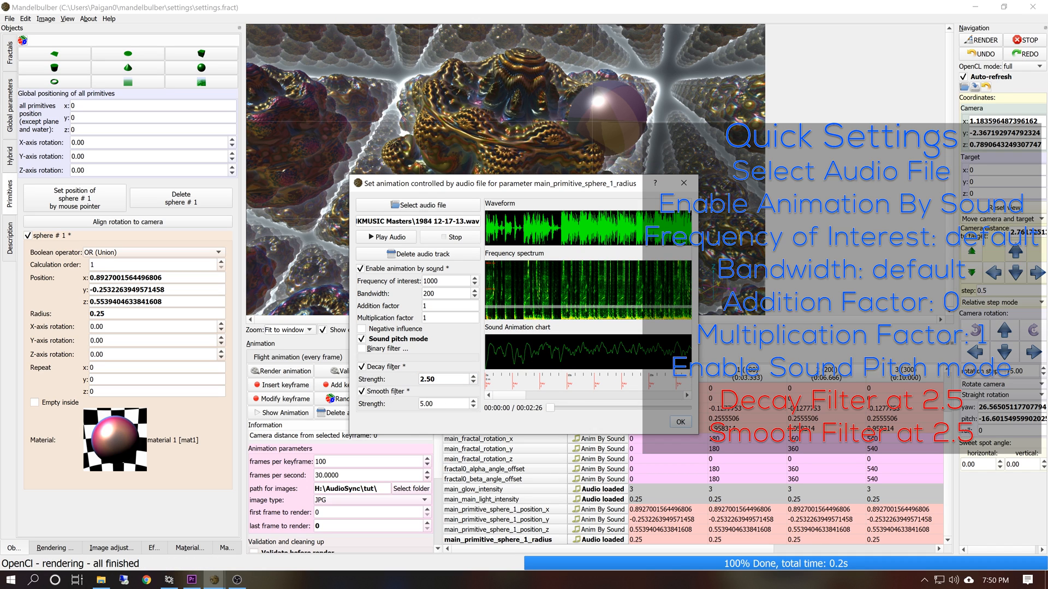
left_click(466, 424)
Try an addition factor of 0 for the sphere radius, set it back to 1, and review the multiplication factor's explanation.
double_click(425, 306)
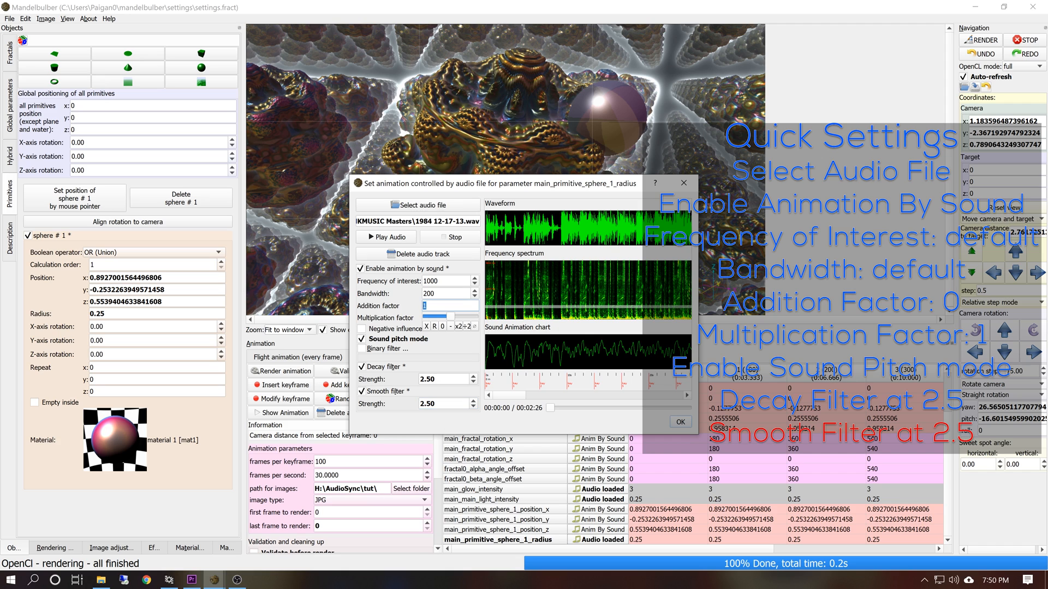
type("0")
left_click(394, 313)
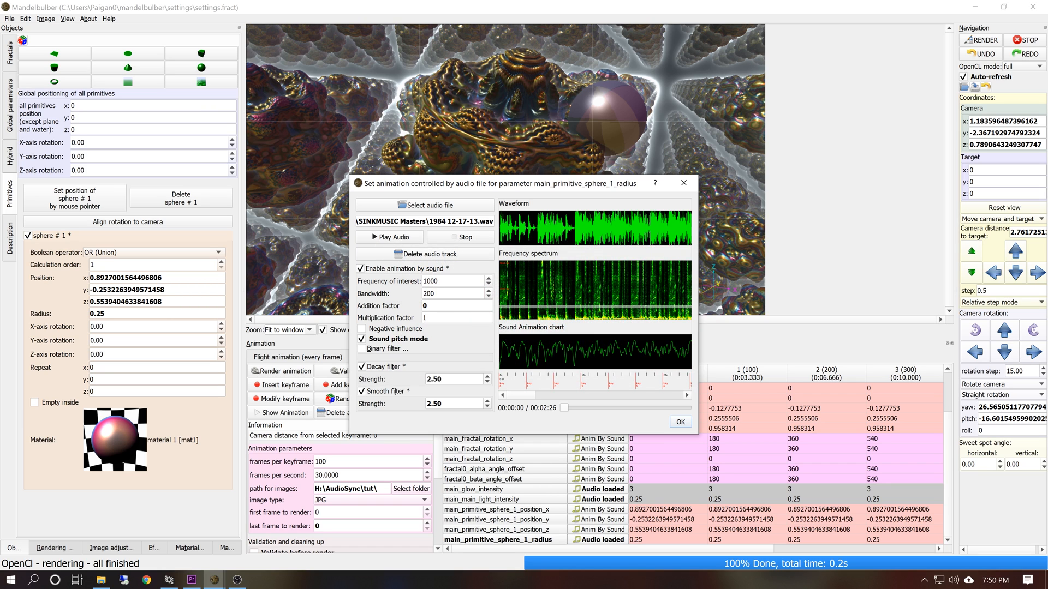
mouse_move(439, 317)
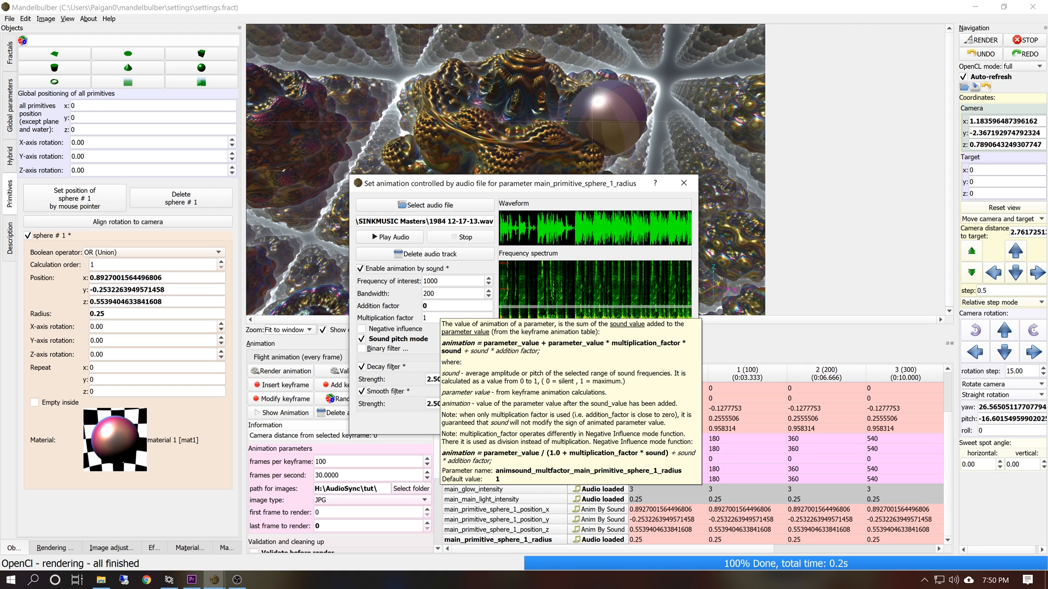
double_click(425, 306)
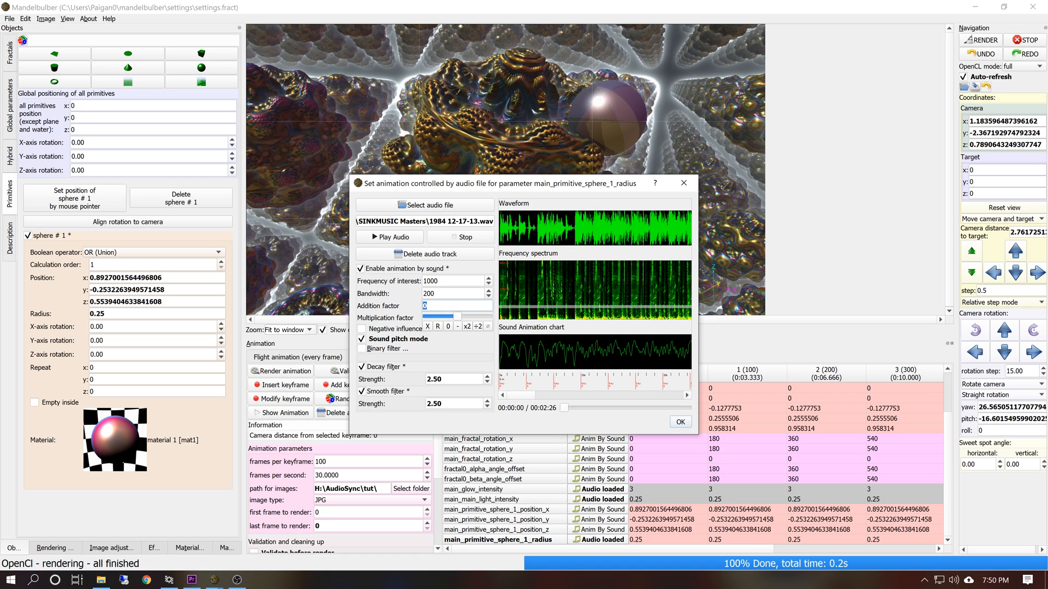
type("1")
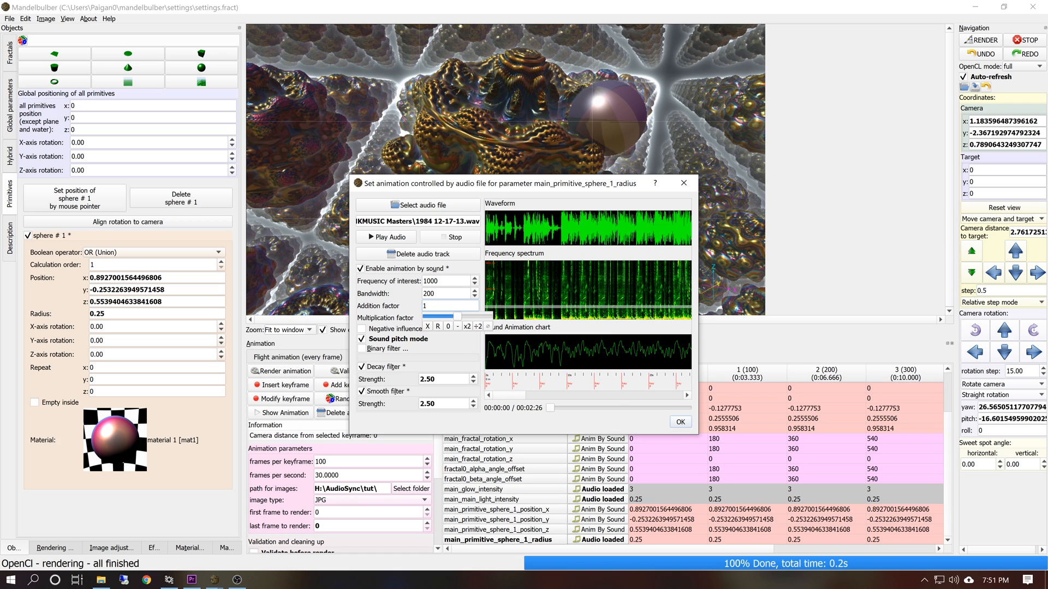
left_click(408, 319)
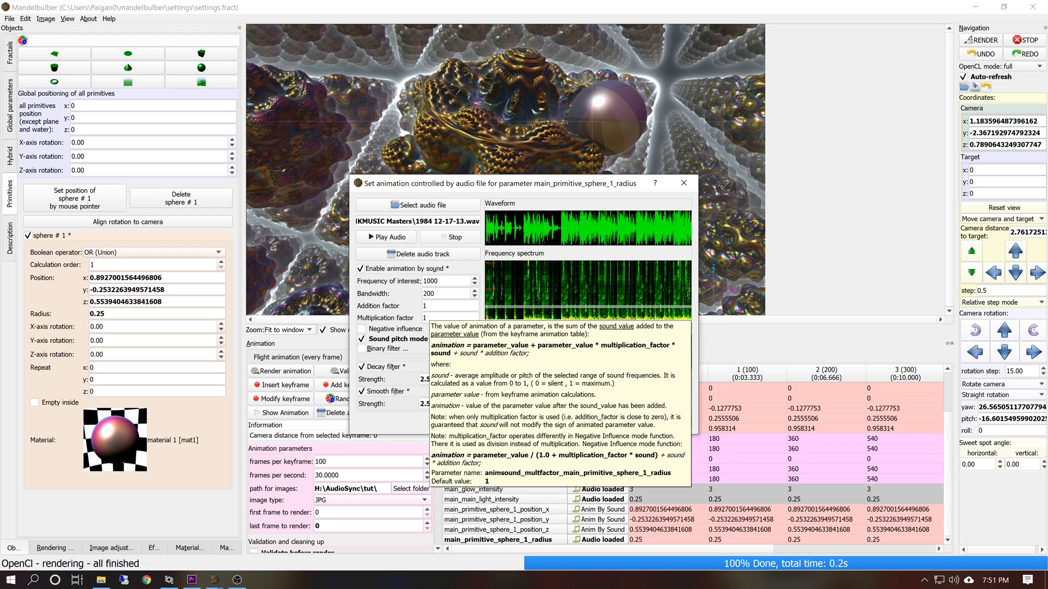
left_click(427, 318)
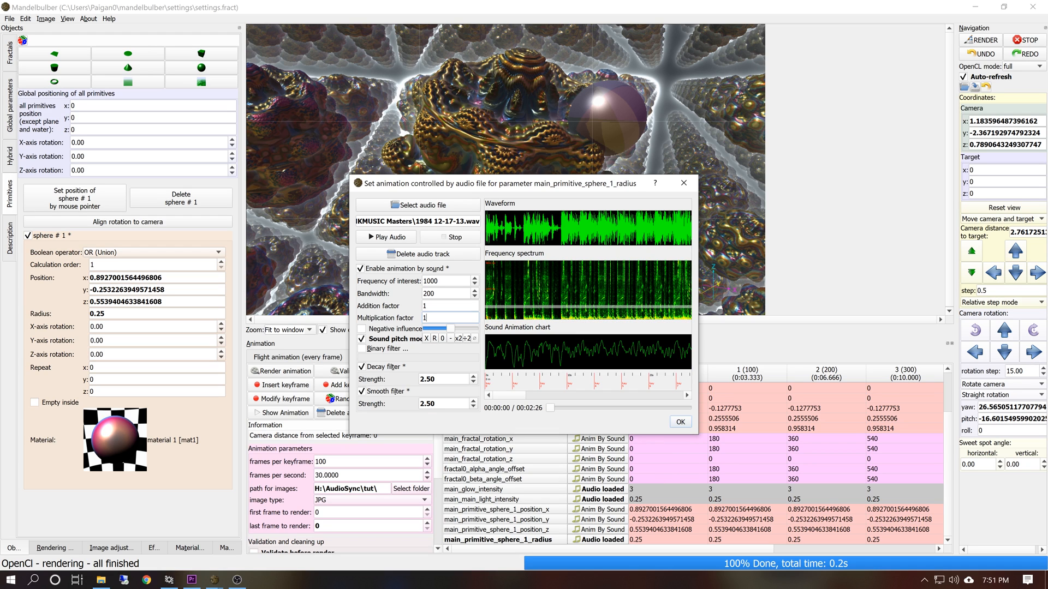
Set the addition factor for the sphere radius to 0 and accept the audio animation settings.
left_click(427, 305)
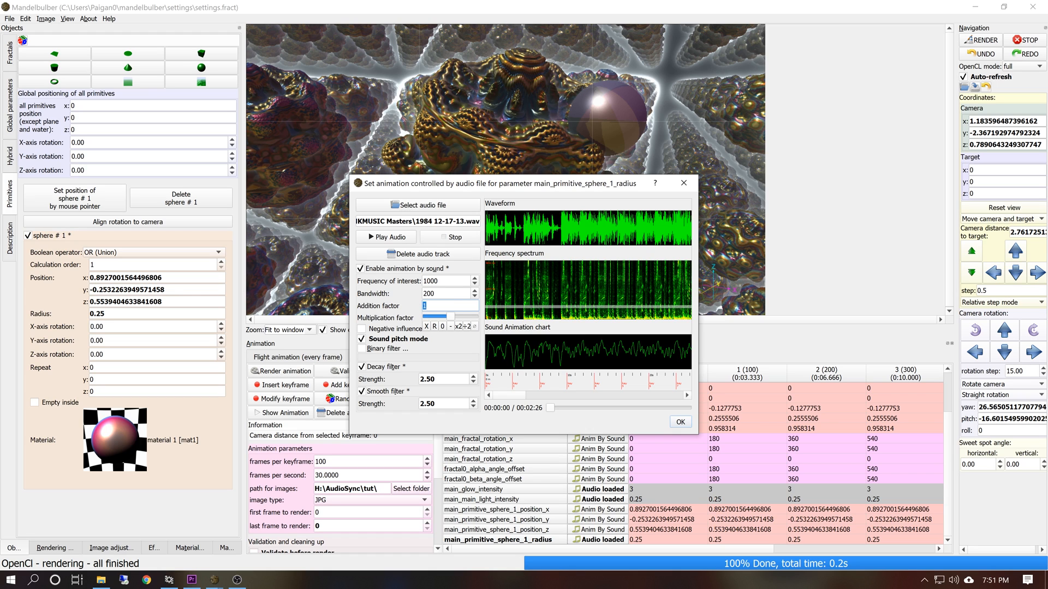
mouse_move(425, 306)
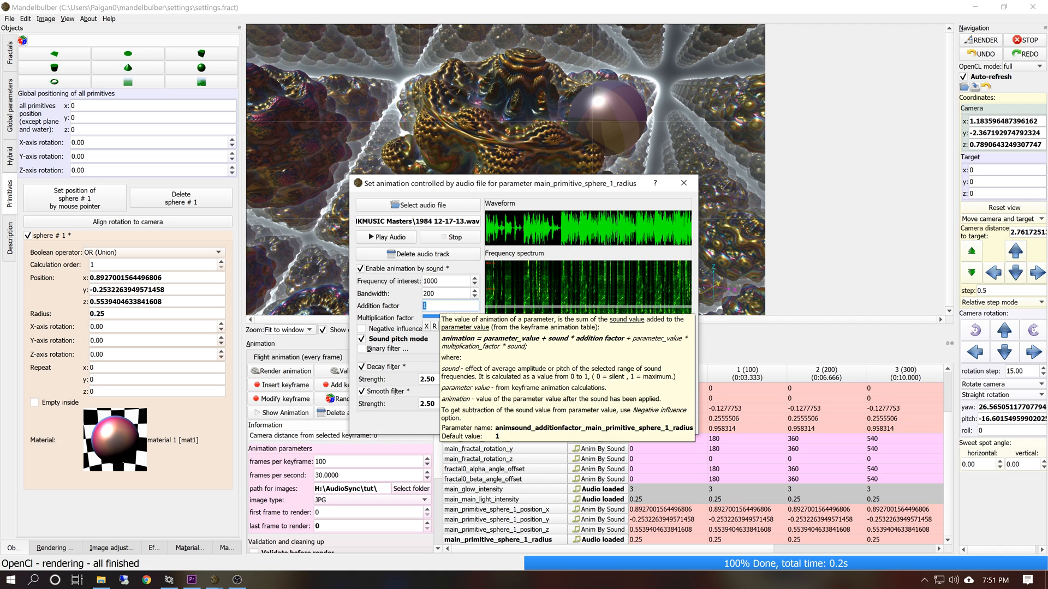
type("0")
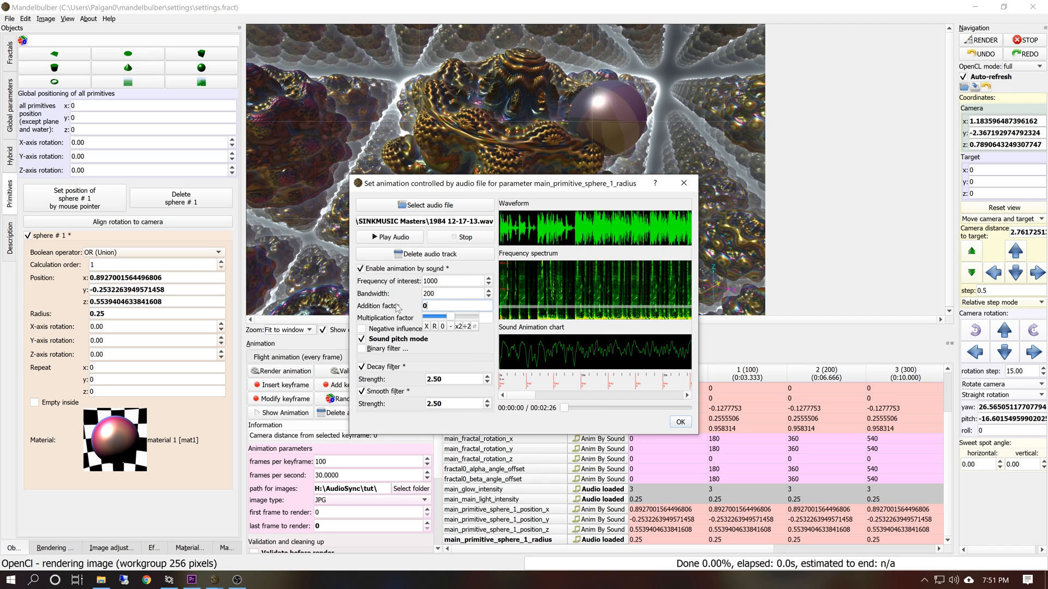
left_click(398, 302)
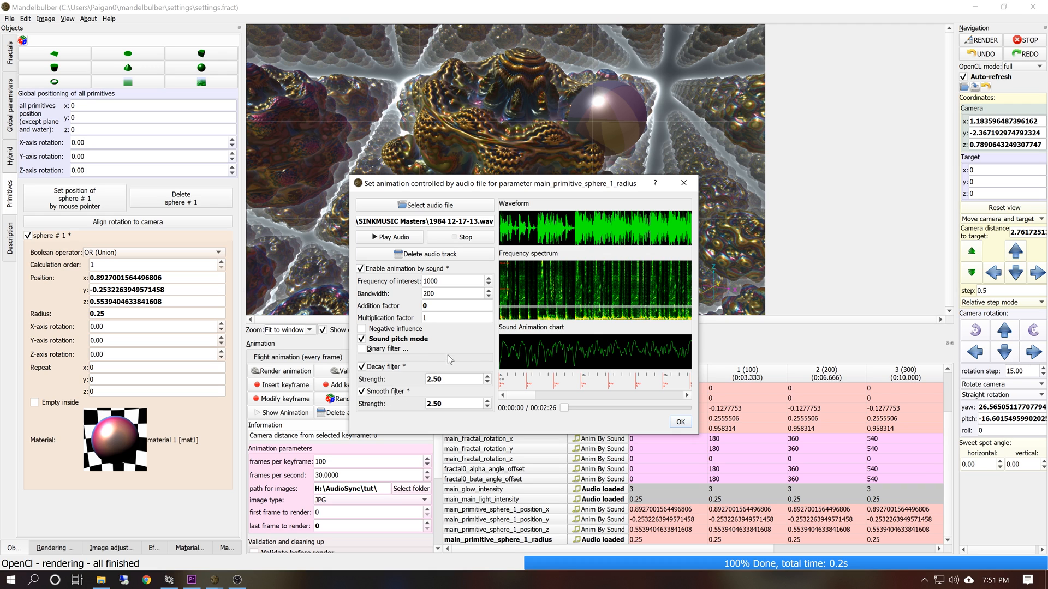
left_click(680, 422)
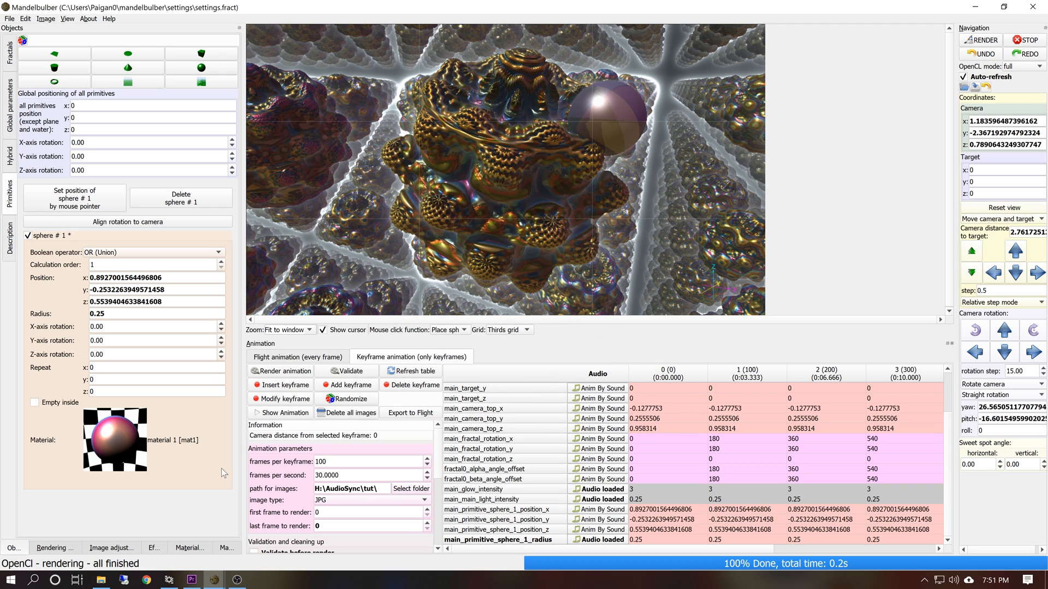
Delete all previously rendered animation images and start the keyframe animation render again.
left_click(344, 413)
left_click(543, 320)
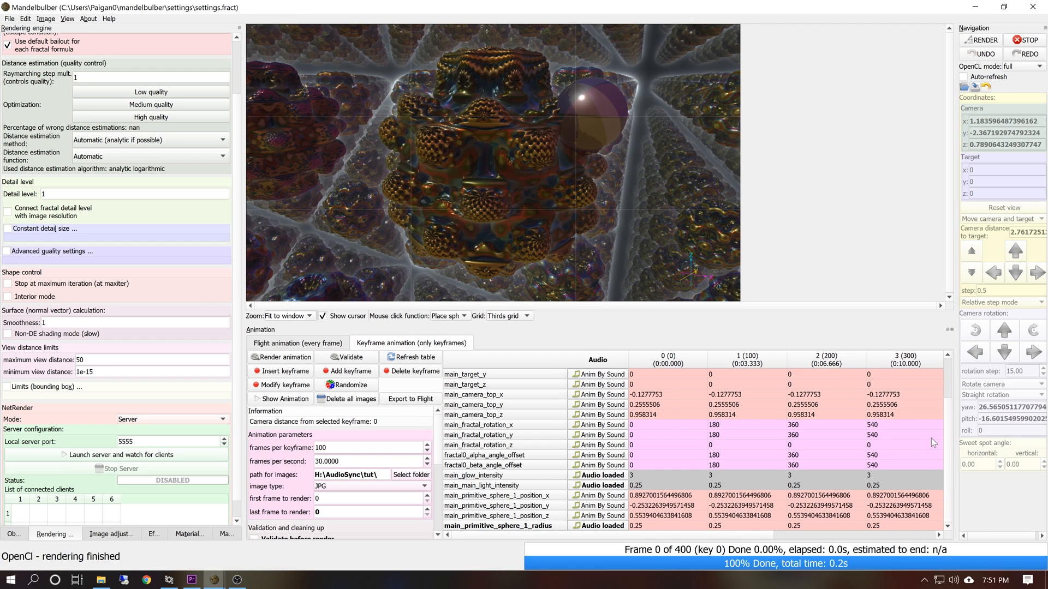
Stop the running animation render and load keyframe 0 from the keyframe previews.
left_click(1021, 44)
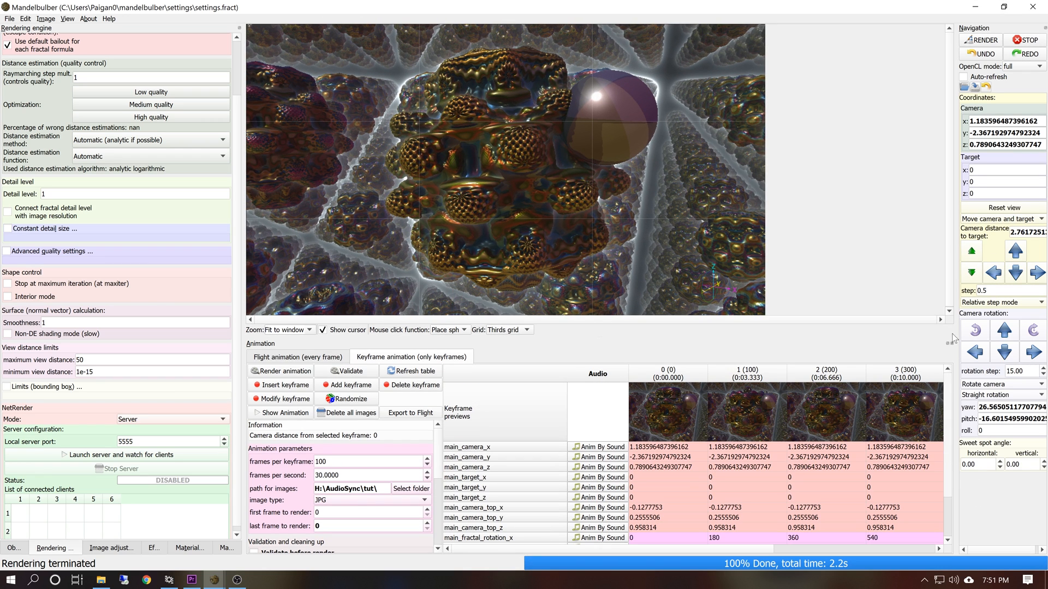
left_click(663, 407)
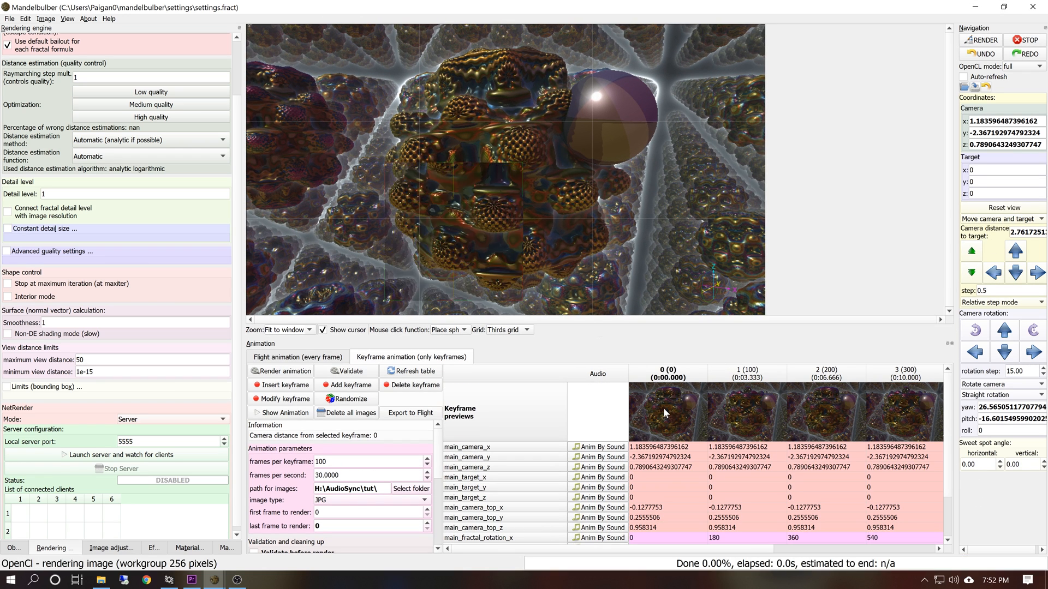
Load keyframes 3 and 1 for checking and enable automatic refresh of the rendered view.
left_click(921, 418)
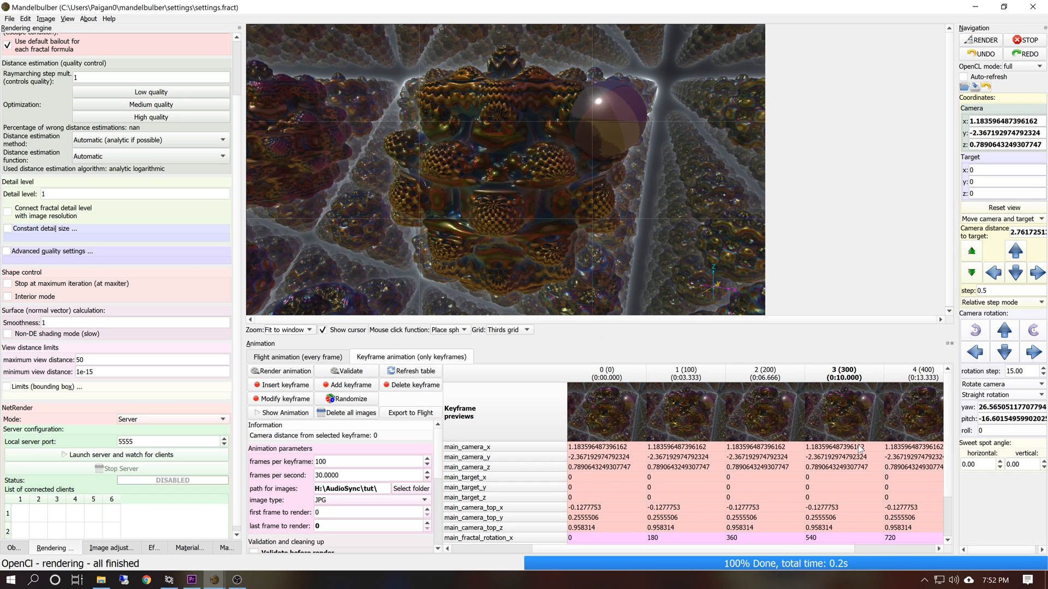
left_click(677, 421)
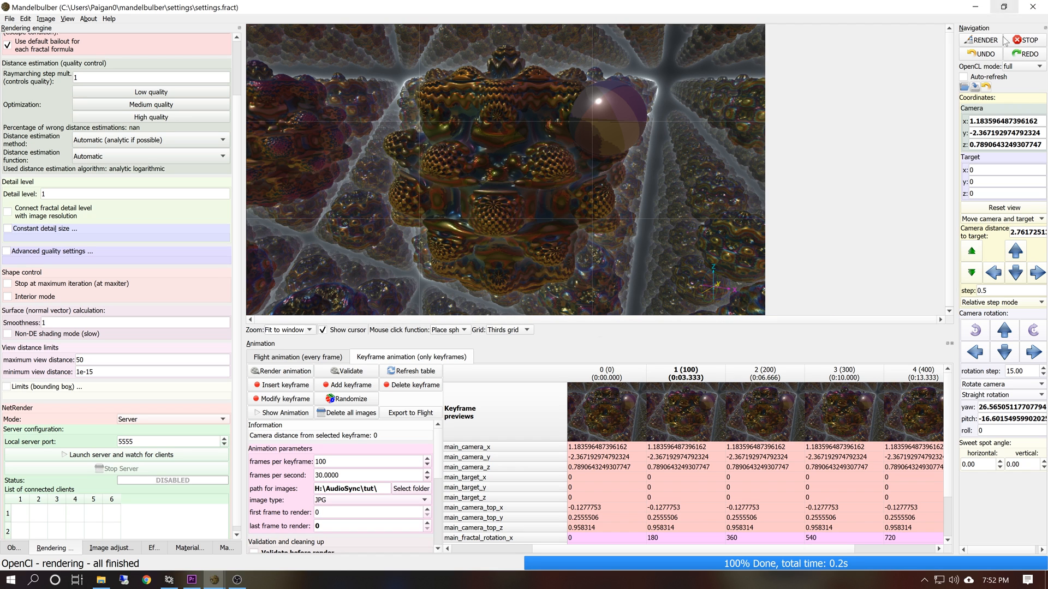
left_click(994, 78)
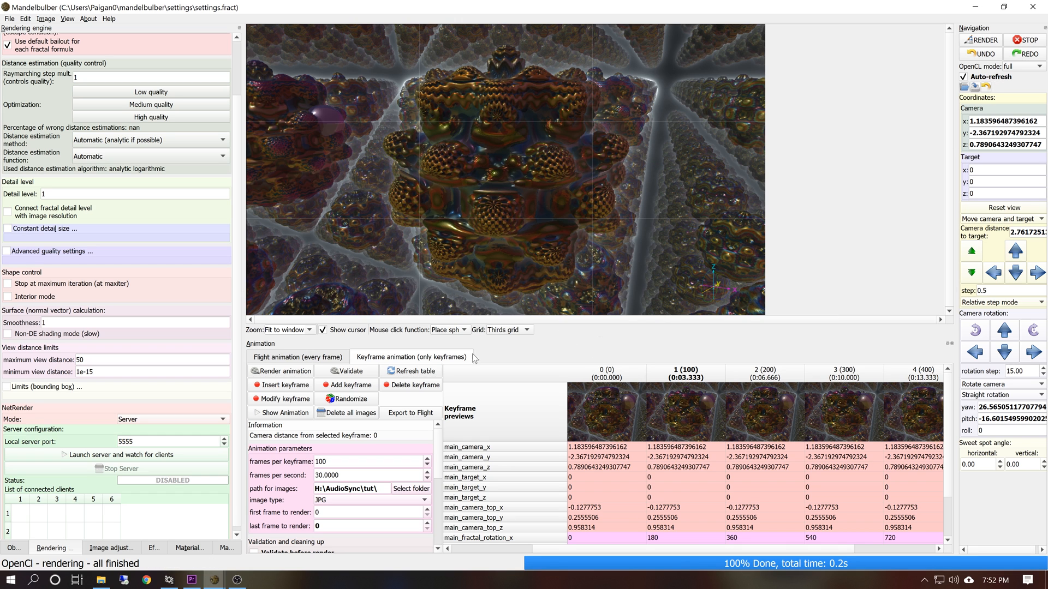
left_click(718, 423)
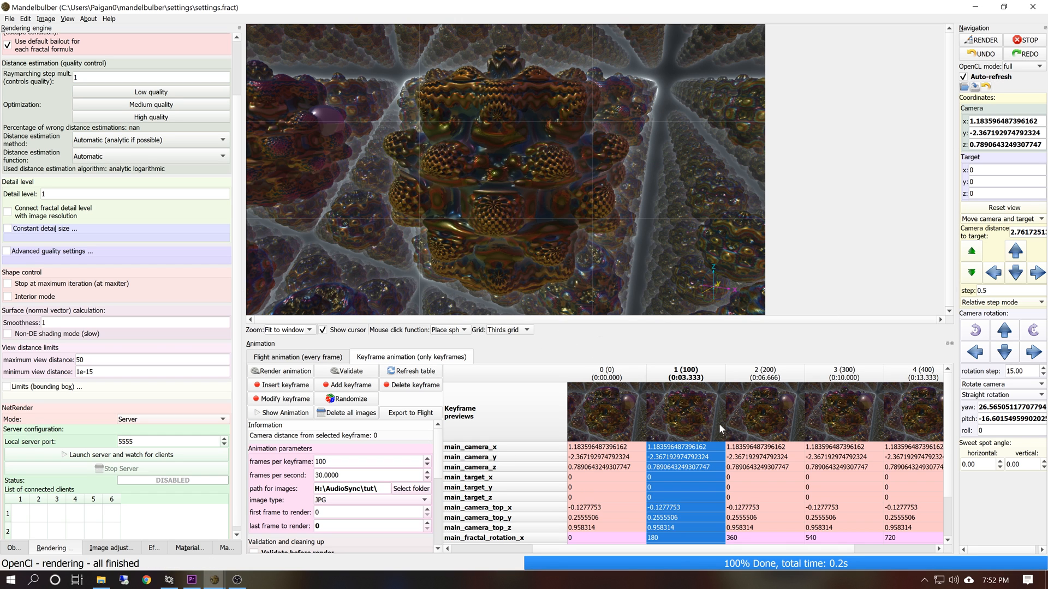
Load keyframe 2, place sphere #1 on the upper part of the Mandelbulb, and update the keyframe.
left_click(769, 410)
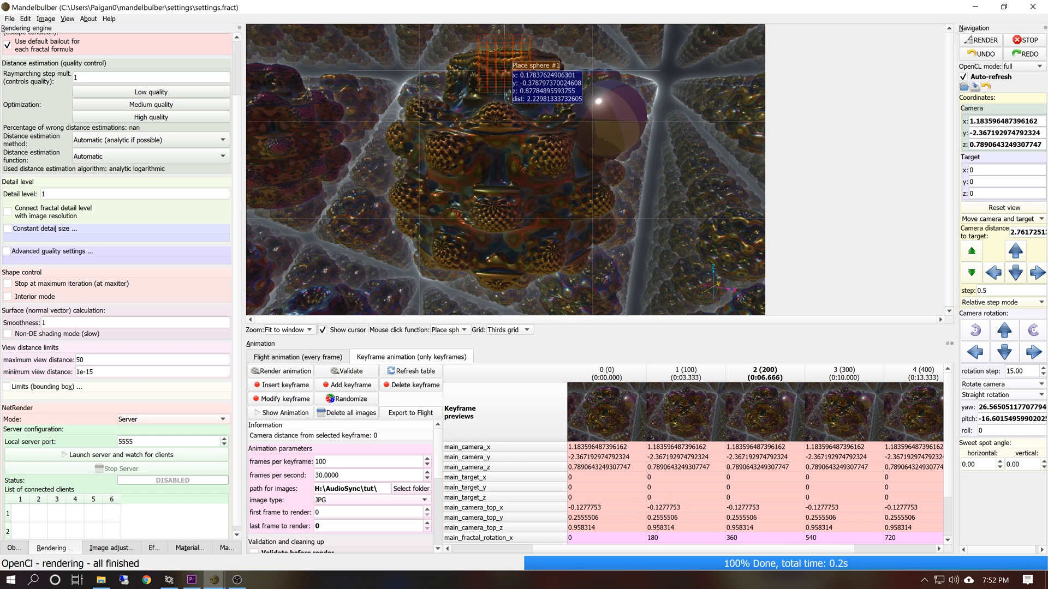
left_click(509, 68)
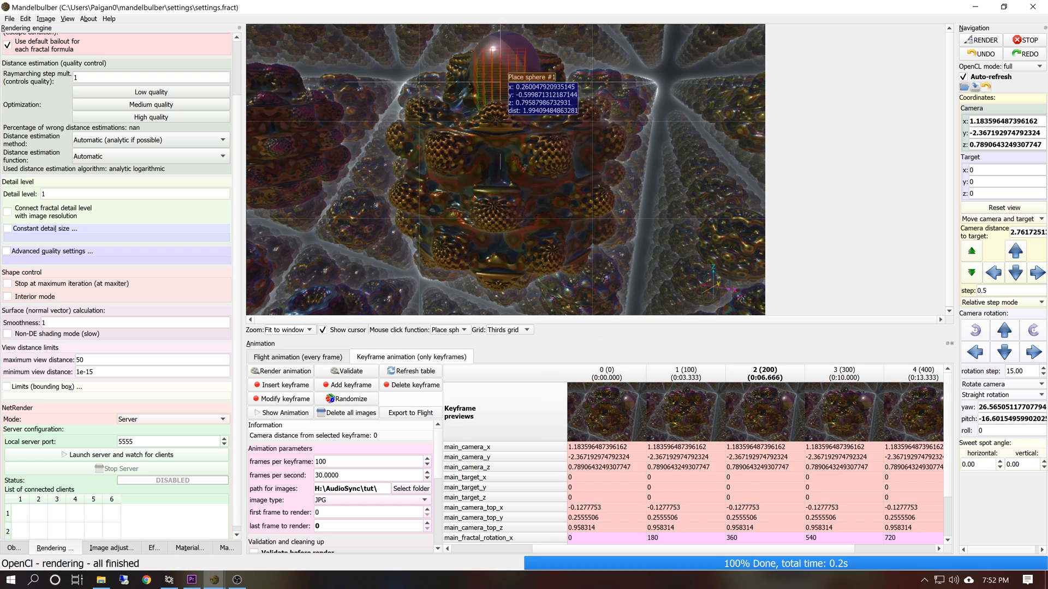
left_click(301, 404)
In keyframe 3, place sphere #1 in the far background beside the Mandelbulb, set its radius to 2, and update the keyframe.
left_click(852, 408)
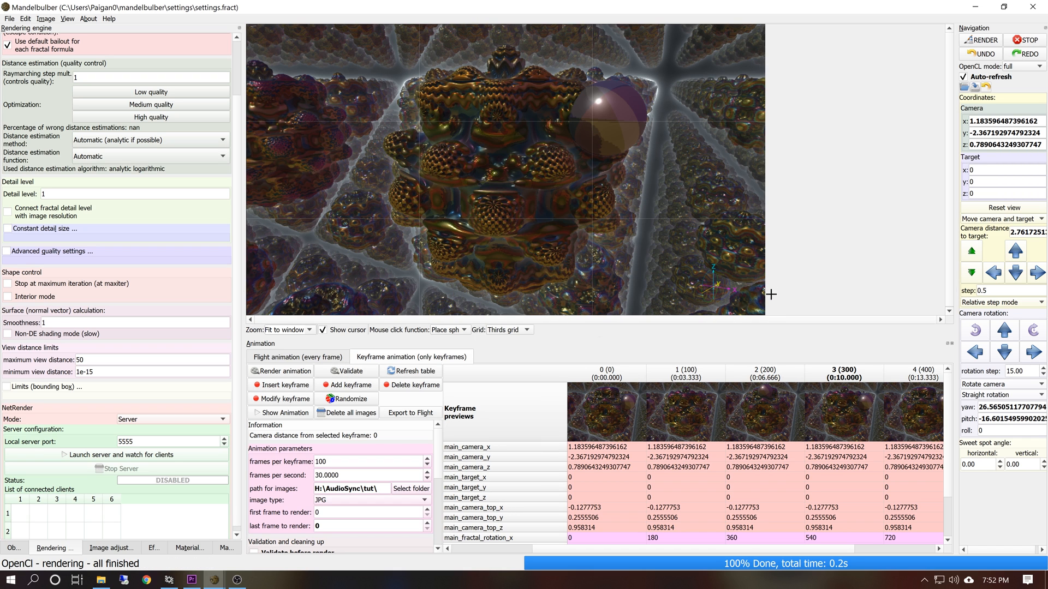
left_click(744, 251)
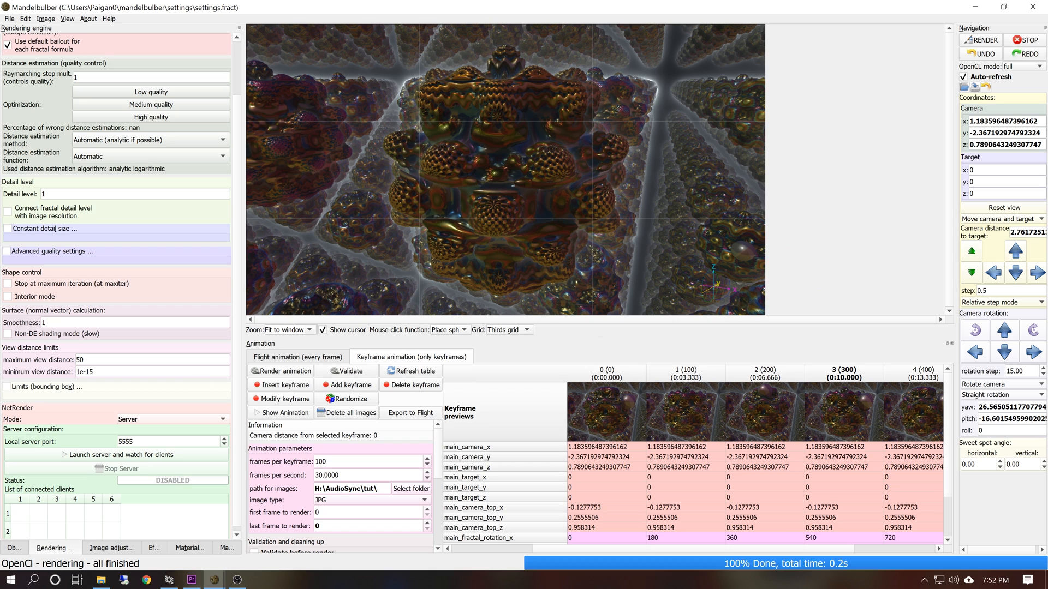
left_click(10, 548)
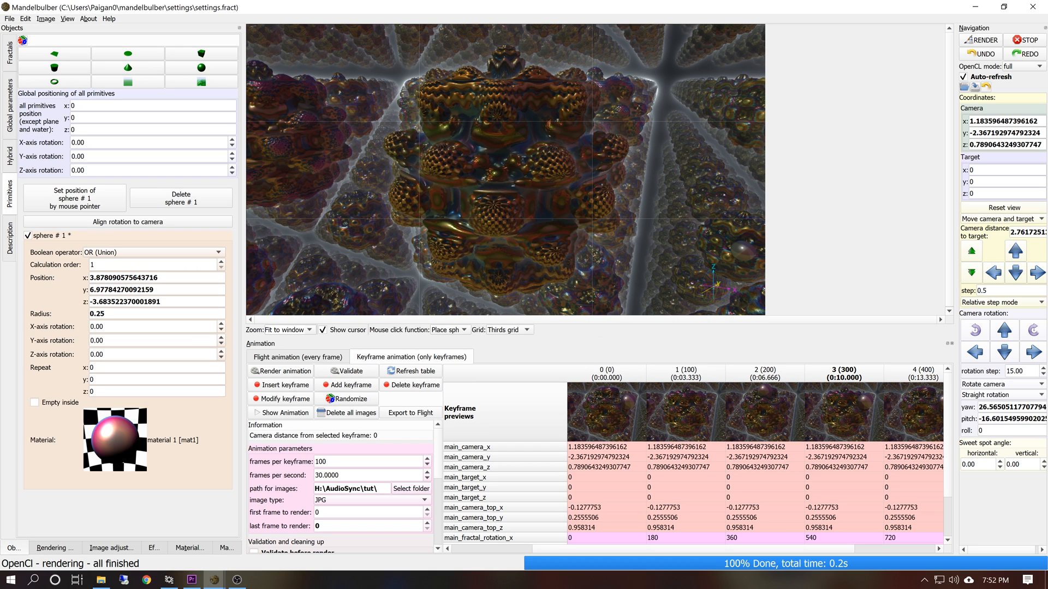
left_click(96, 314)
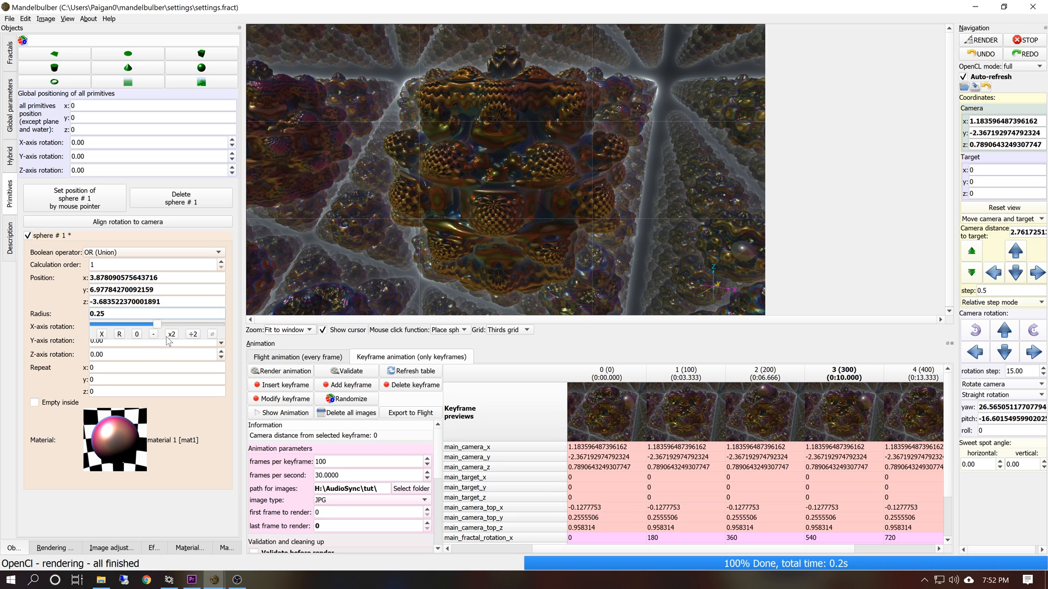
left_click(171, 335)
left_click(171, 335)
left_click(171, 334)
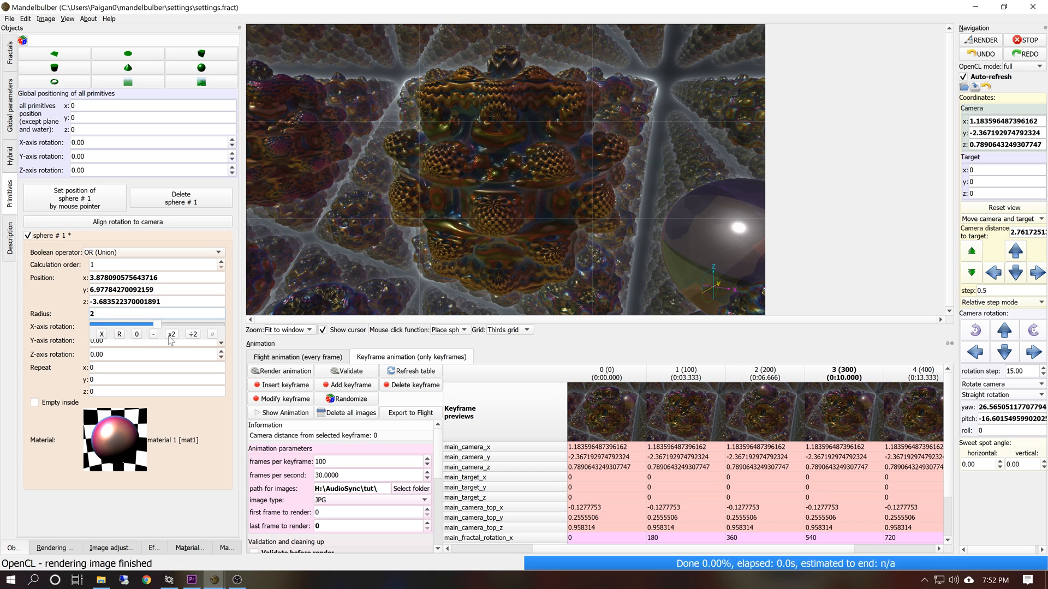
left_click(284, 401)
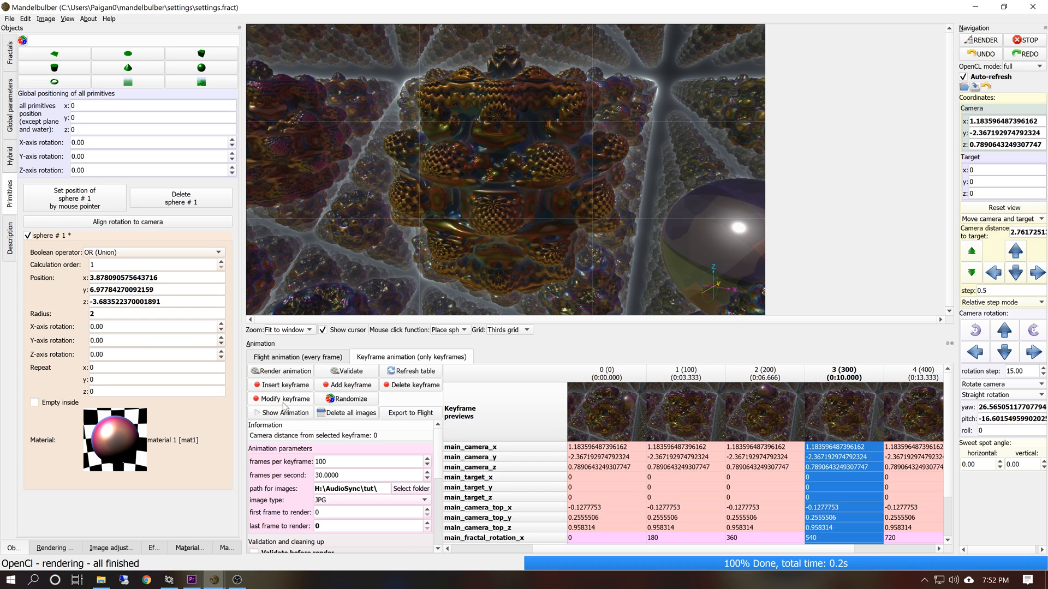
Delete all previously rendered images and render the first part of the keyframe animation.
double_click(932, 422)
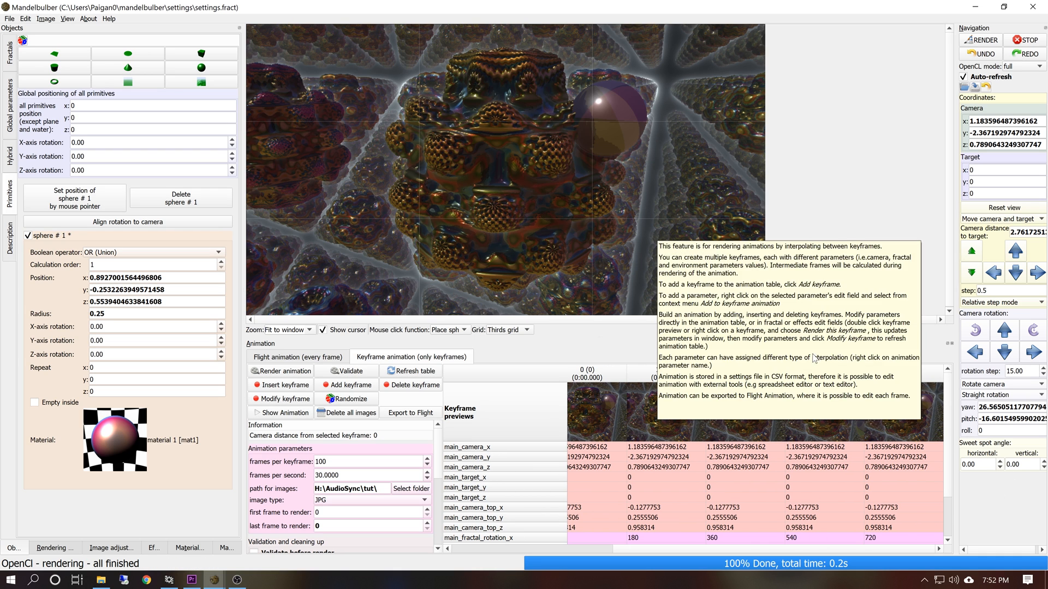
left_click(350, 413)
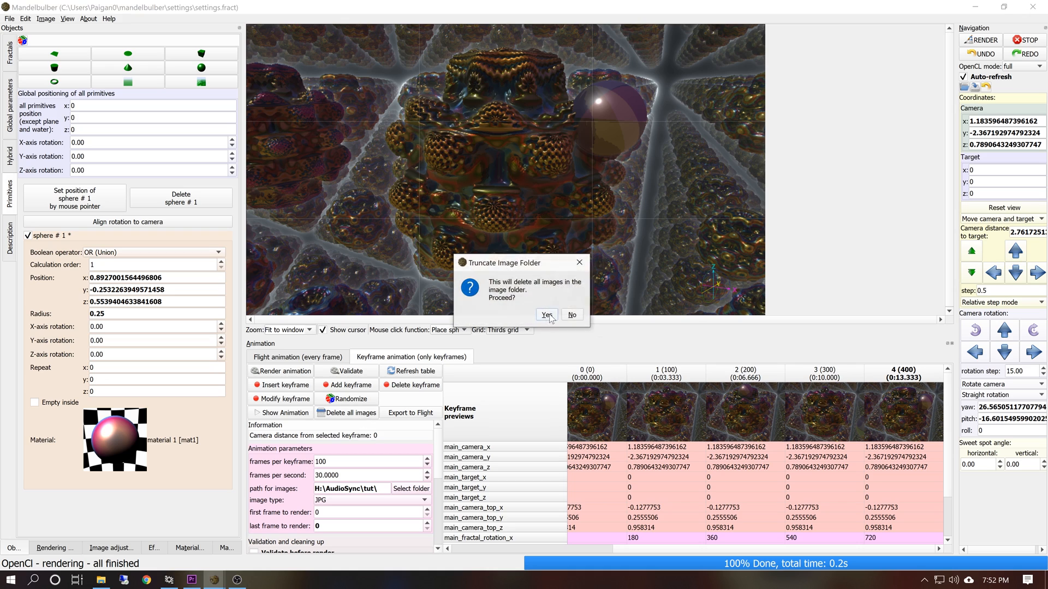
left_click(547, 316)
left_click(266, 371)
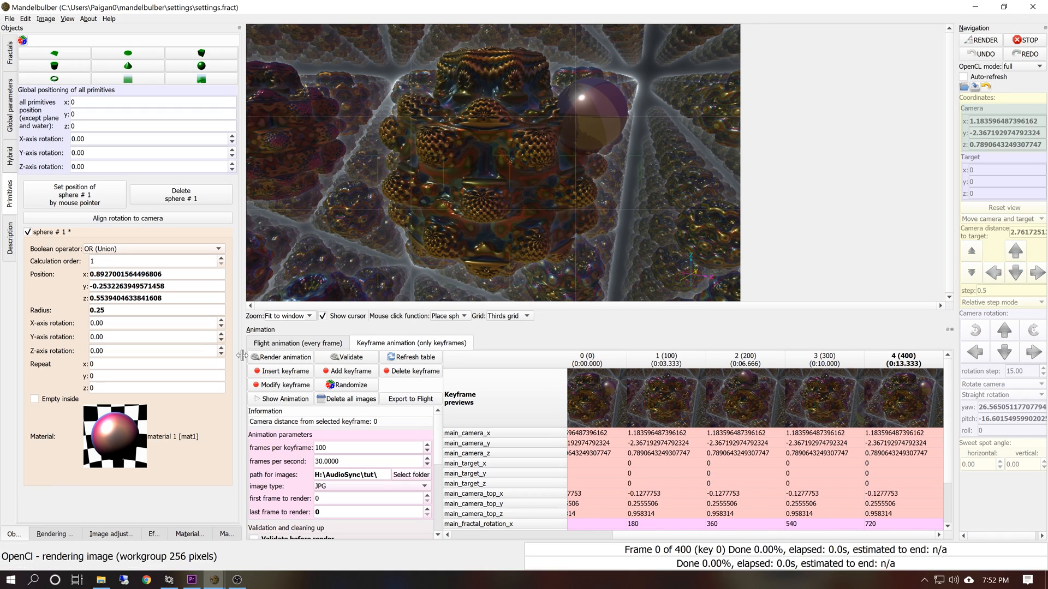
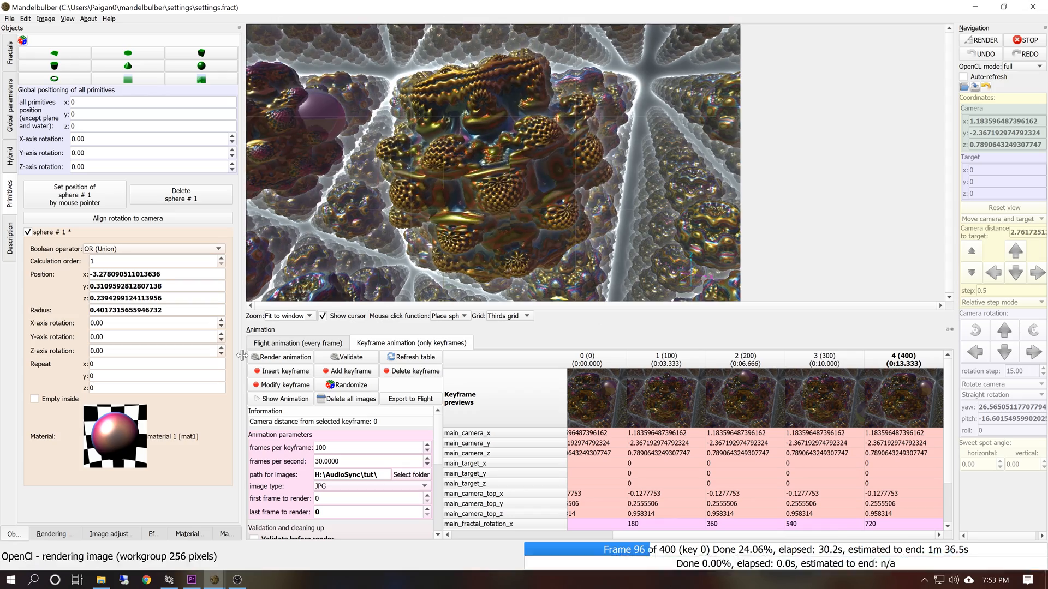
left_click(1037, 40)
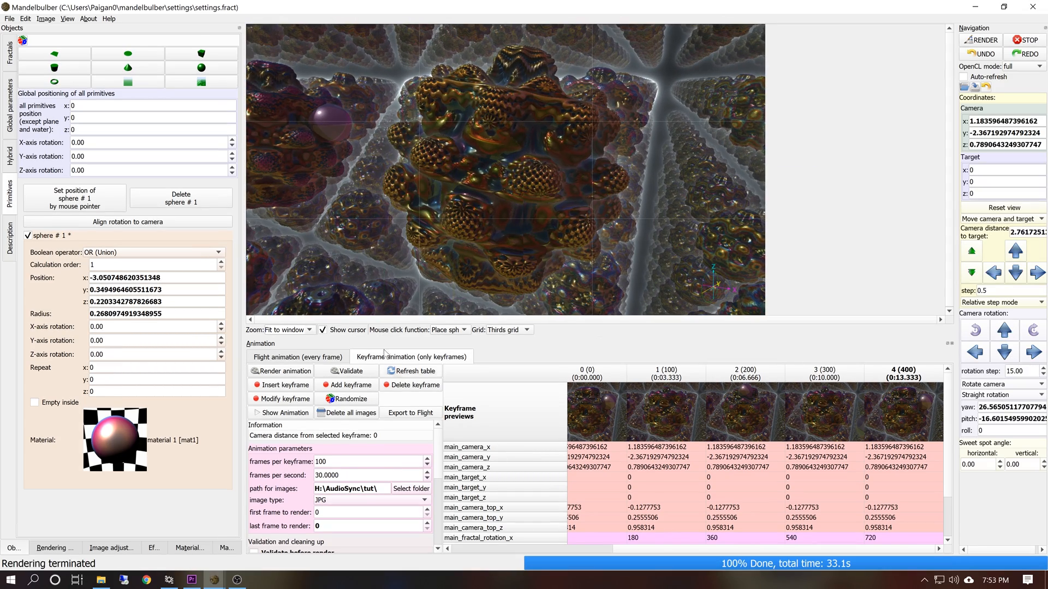
Play back the rendered animation frames and delete all the rendered images.
left_click(282, 413)
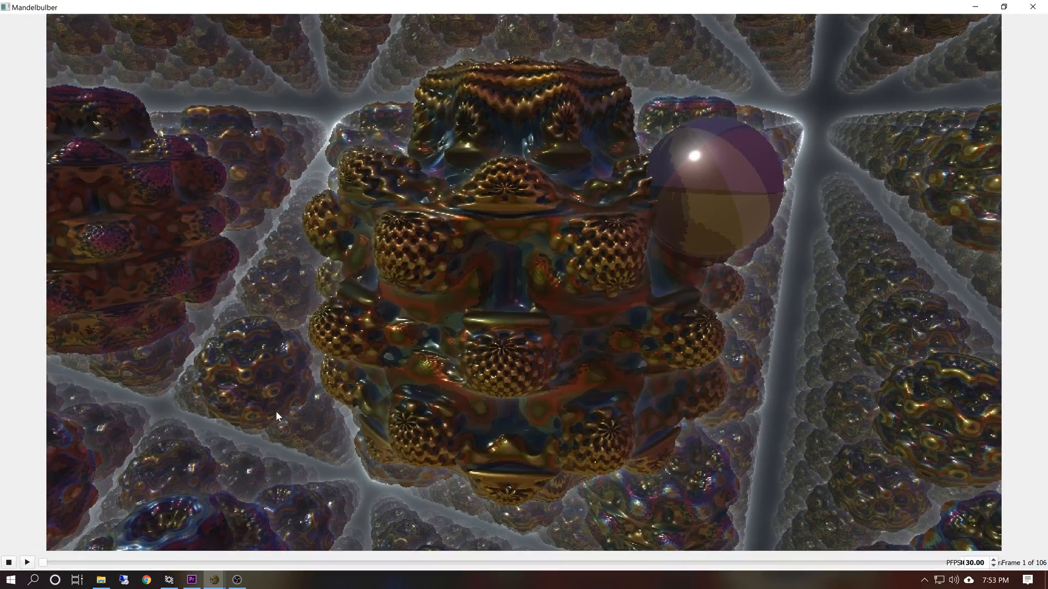
left_click(28, 564)
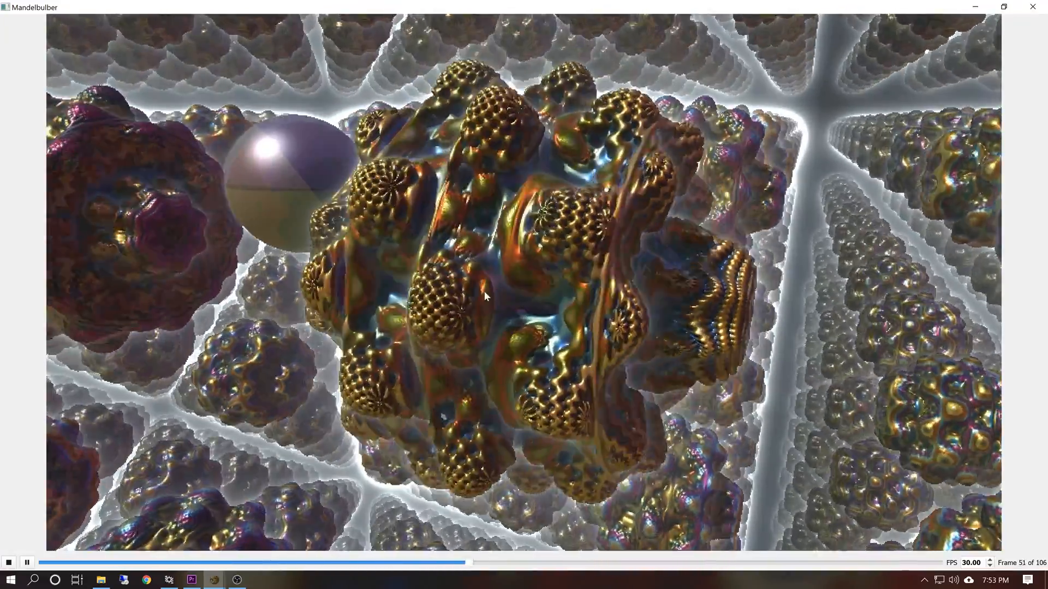
left_click(1032, 7)
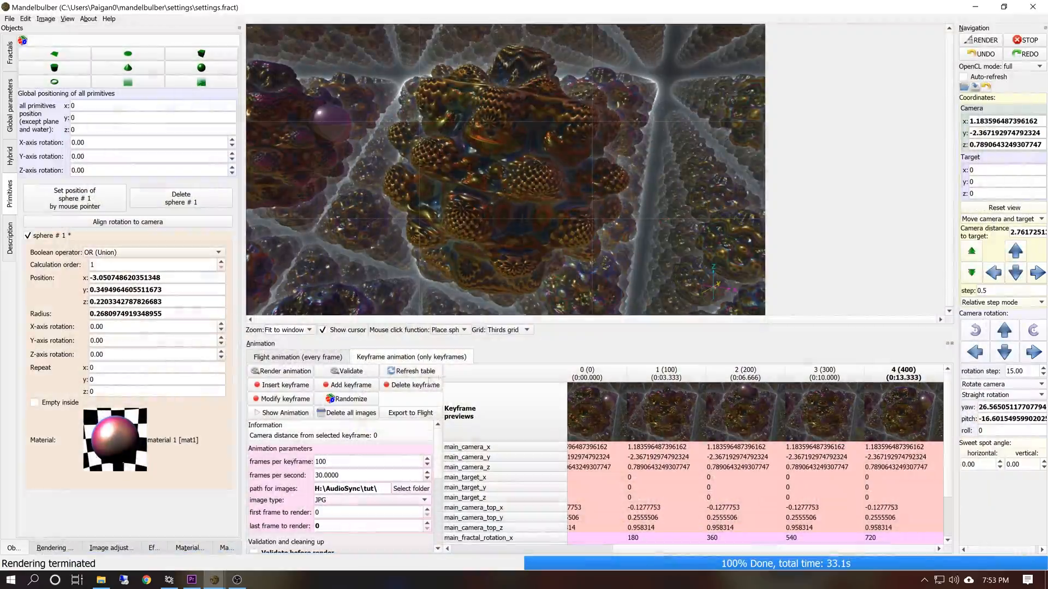
left_click(347, 413)
left_click(574, 302)
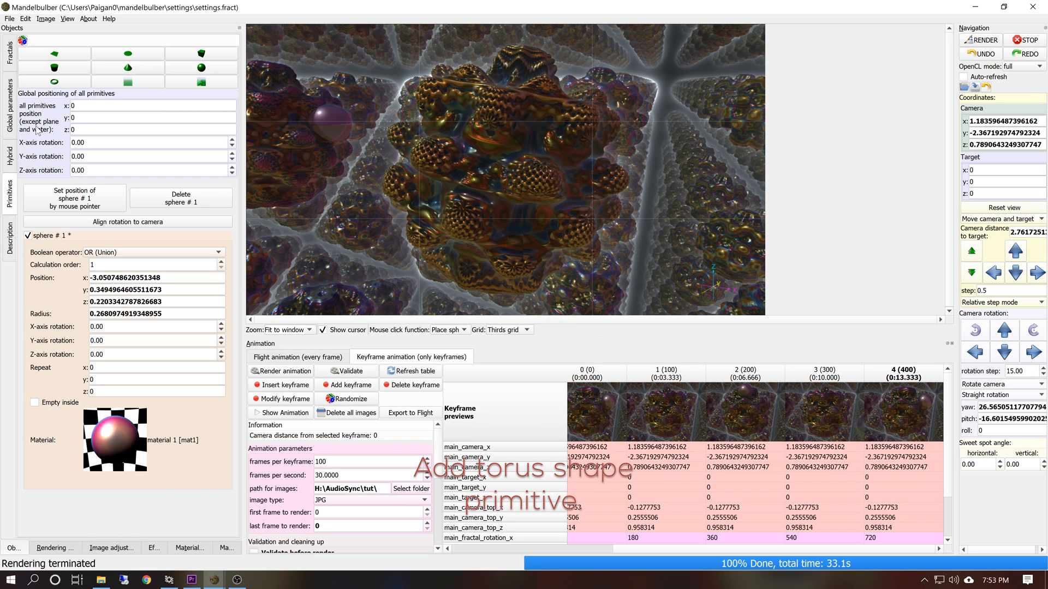
Add a torus primitive, place it on the Mandelbulb's side at about 1.05, -0.21, 0.10, and enable automatic refresh.
left_click(53, 82)
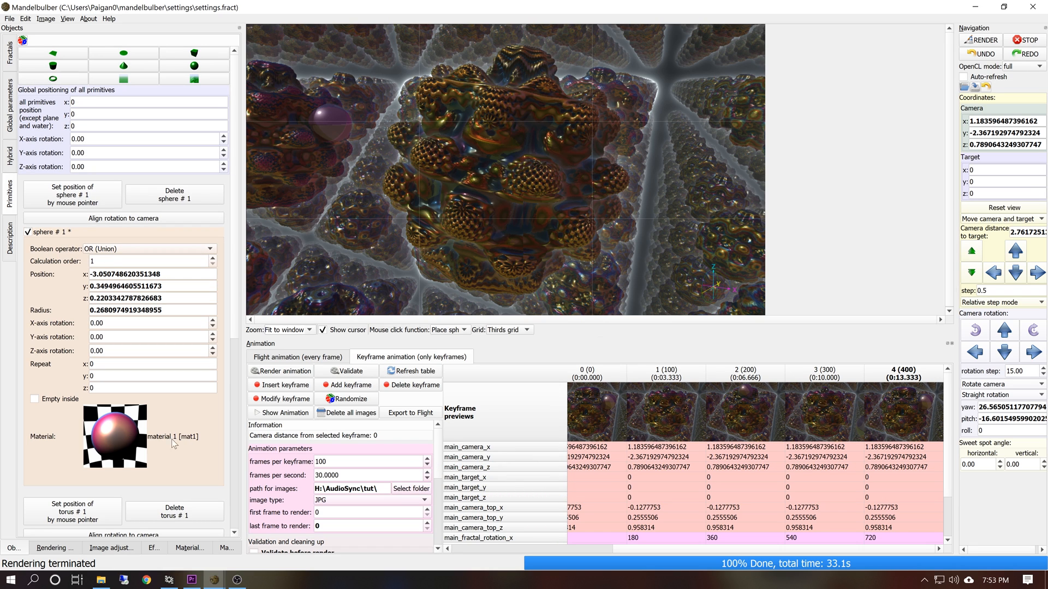
scroll(233, 321, "down", 7)
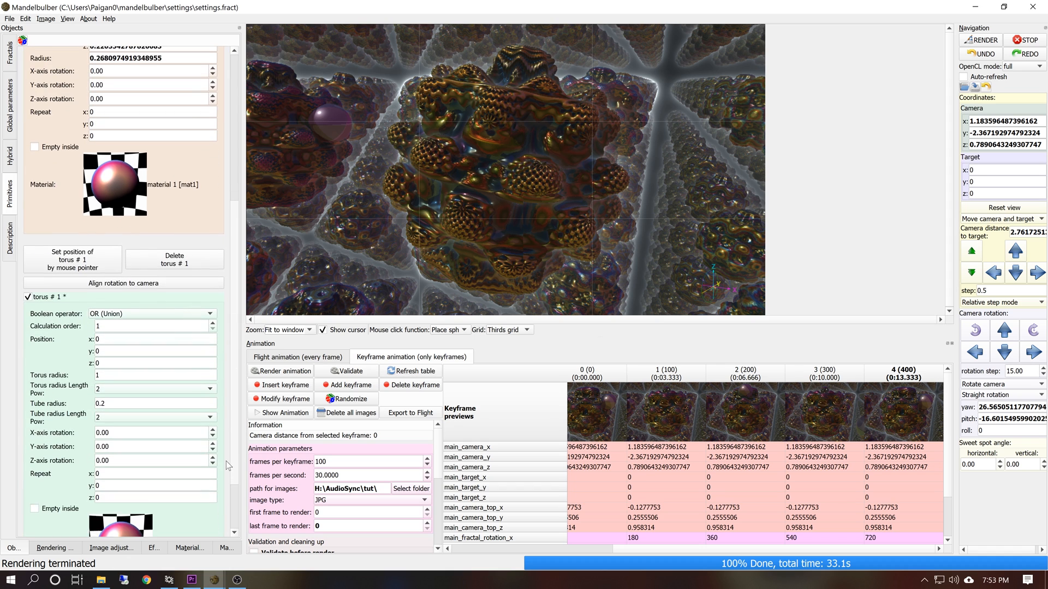
left_click(54, 280)
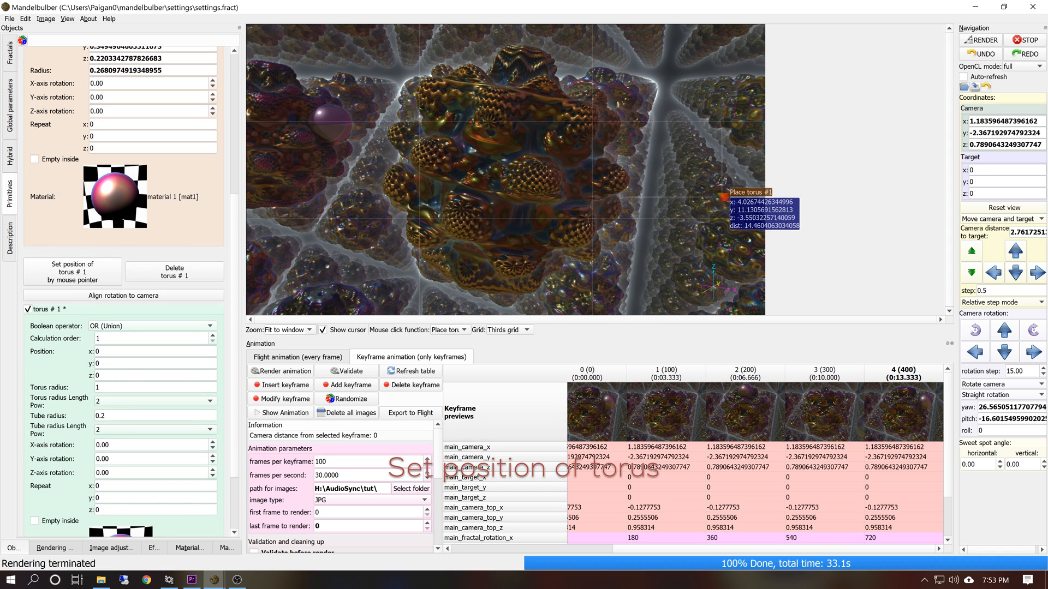
left_click(627, 186)
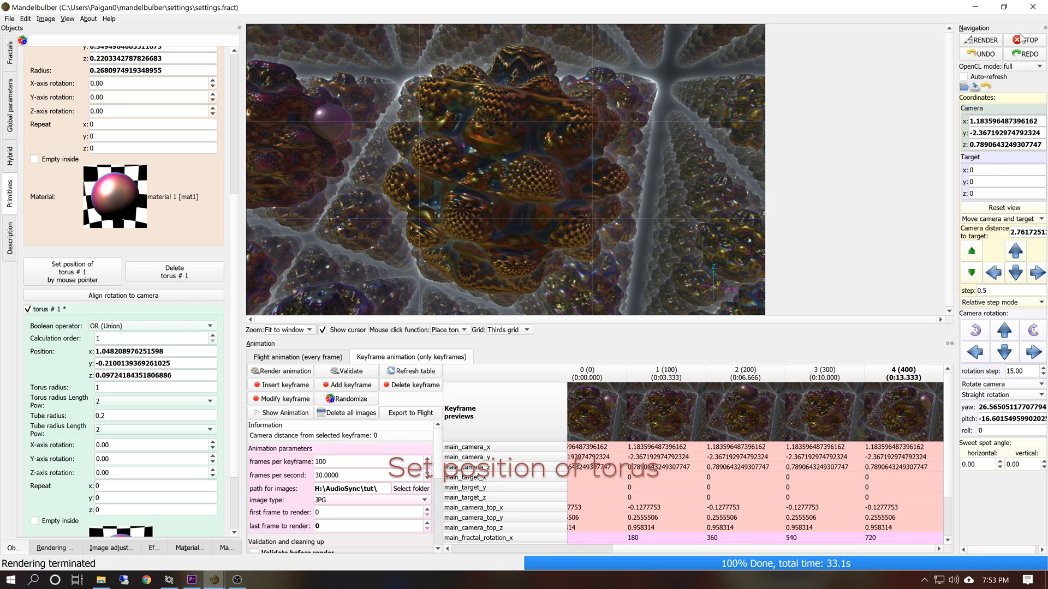
left_click(982, 78)
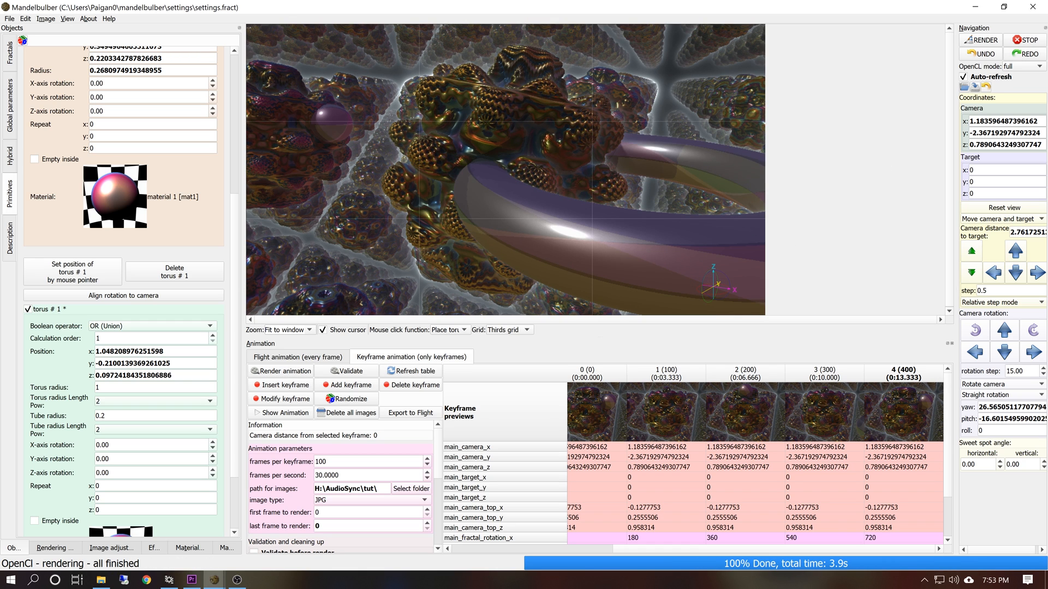
Set the torus radius to 0.5 and its tube radius to 0.05.
left_click(98, 387)
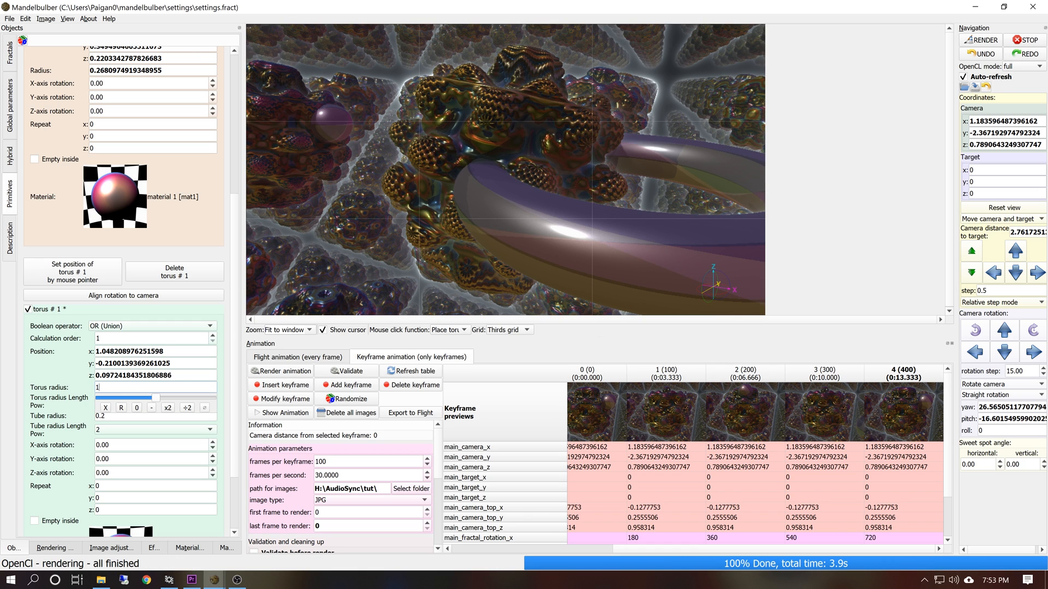
left_click(187, 407)
left_click(73, 394)
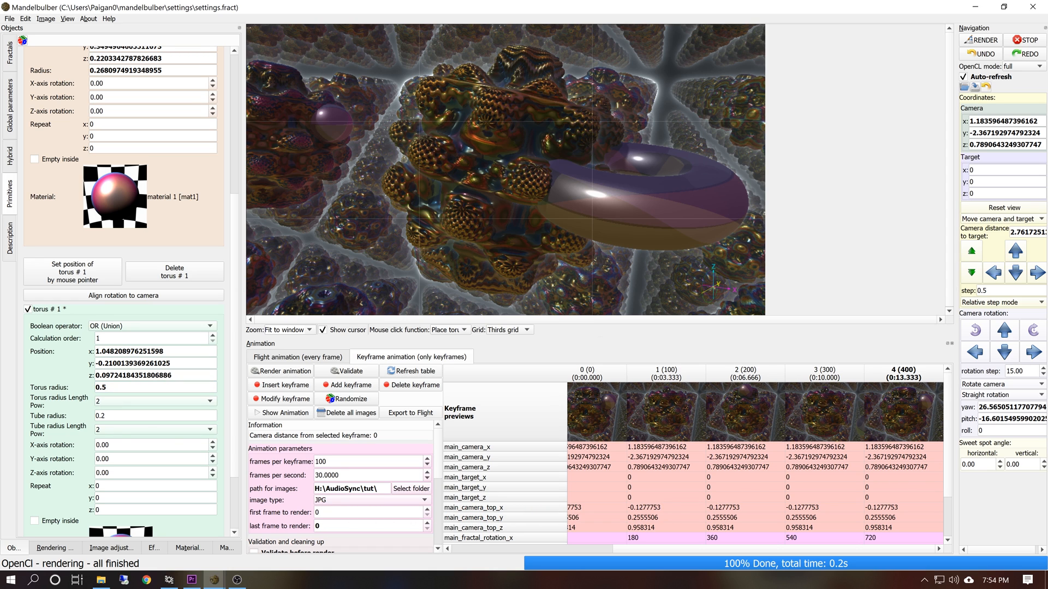
left_click(104, 416)
left_click(189, 437)
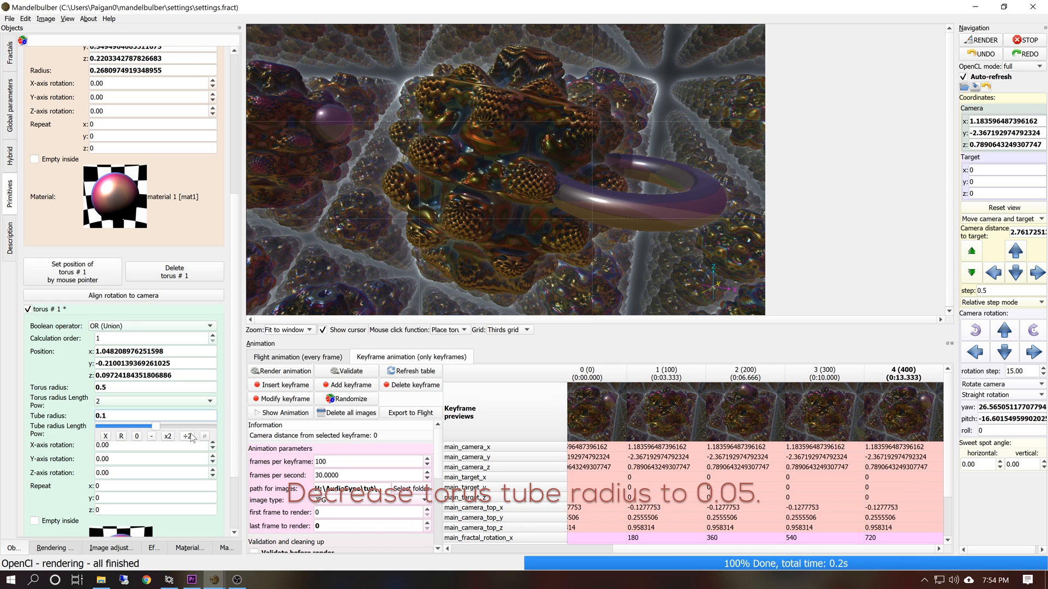
left_click(189, 436)
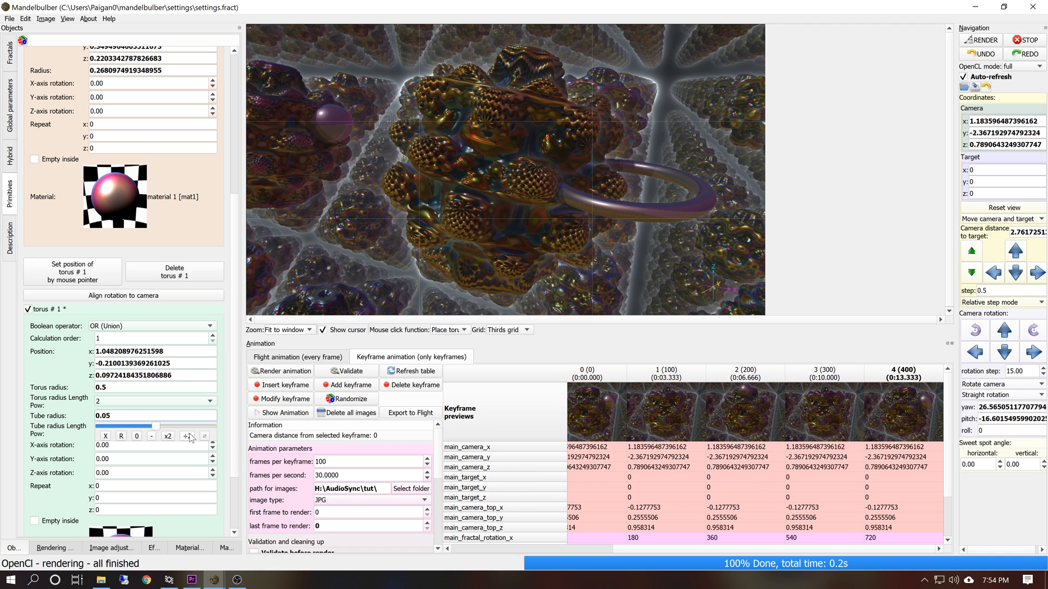
Try a torus radius of 0.25 and set it back to 0.5.
left_click(103, 387)
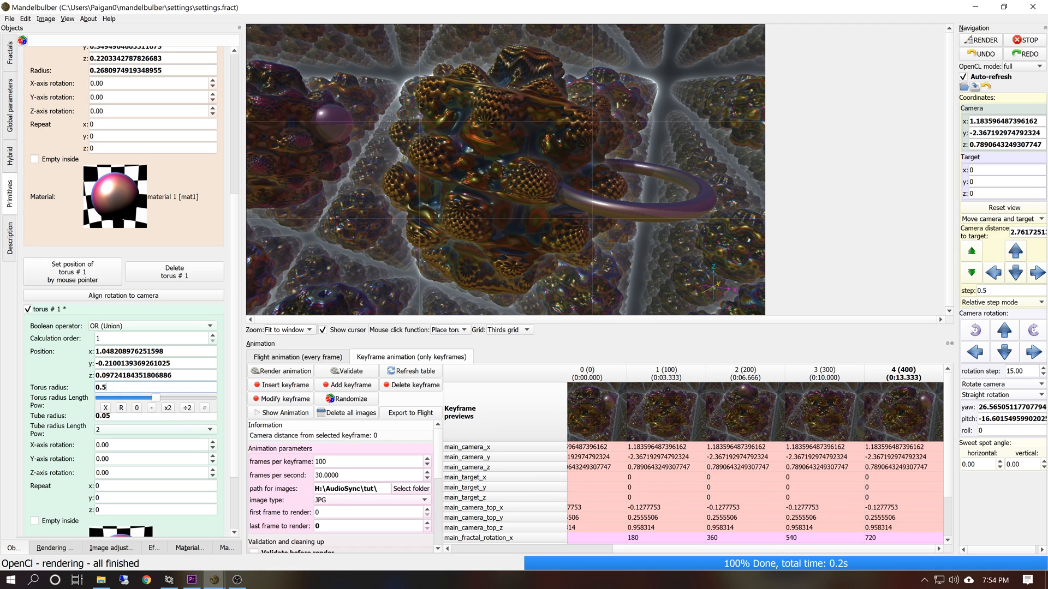
left_click(187, 410)
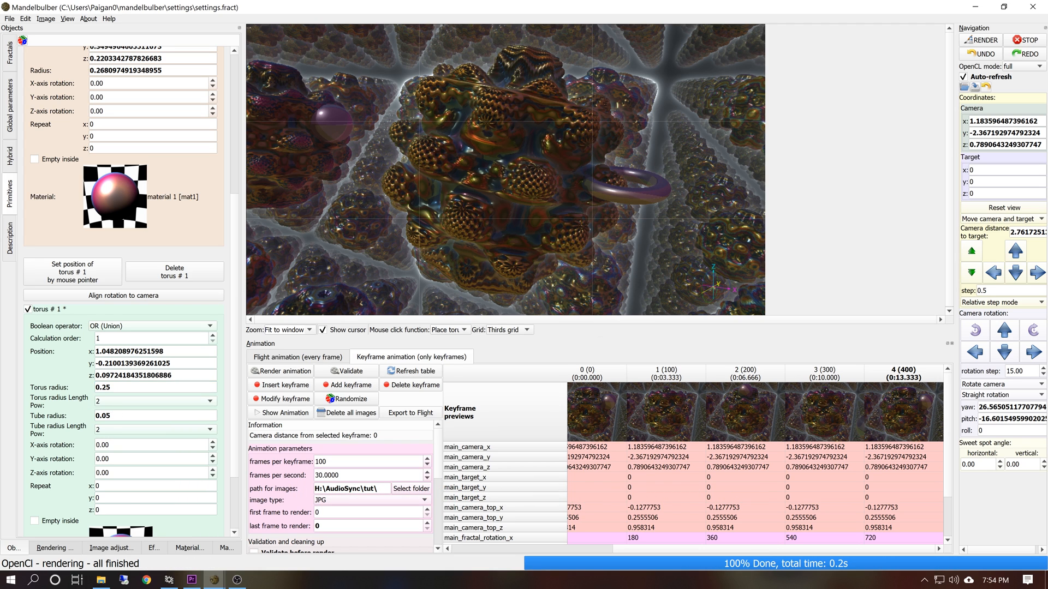
left_click(111, 416)
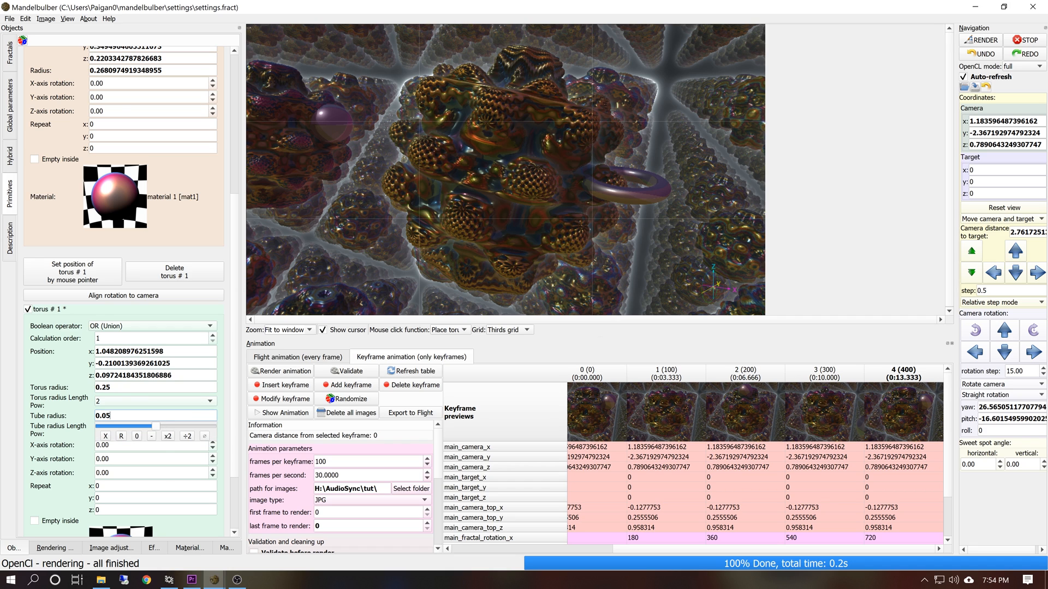
left_click(111, 388)
left_click(169, 408)
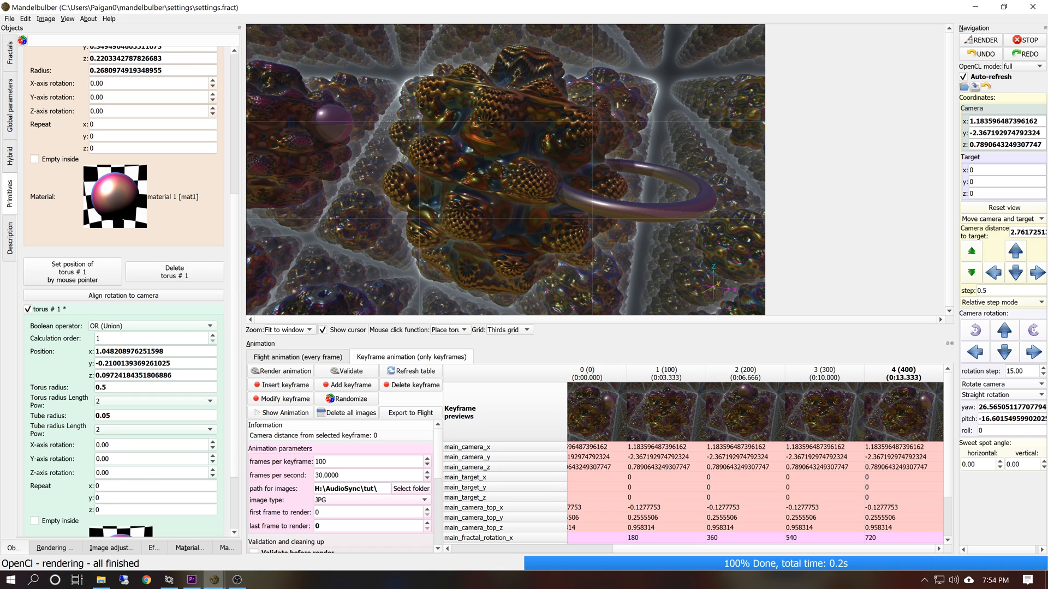
Add the torus's position, radius and tube radius to the keyframe animation.
right_click(109, 363)
left_click(154, 491)
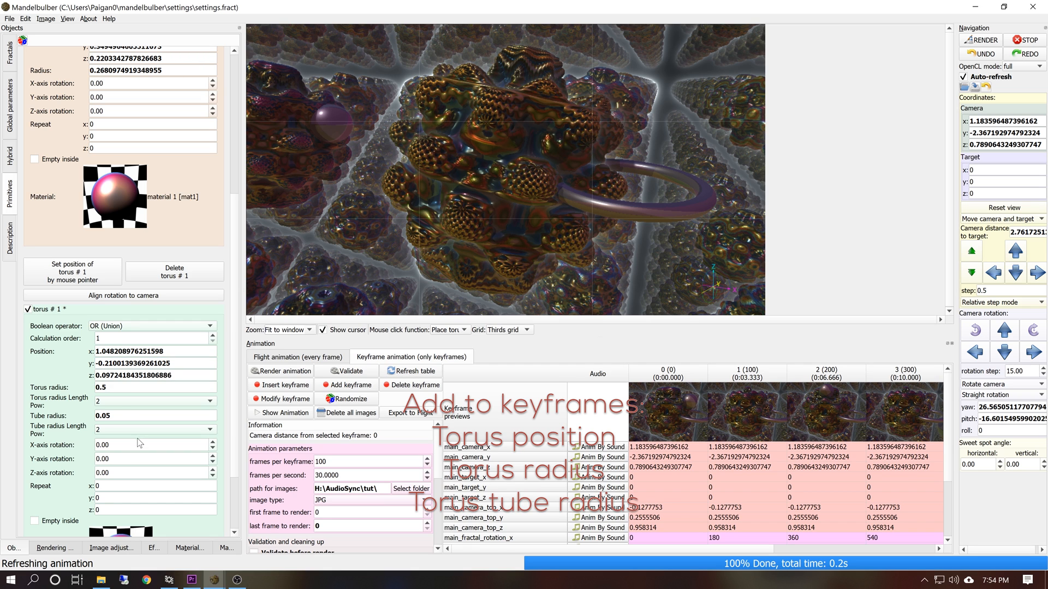
right_click(113, 387)
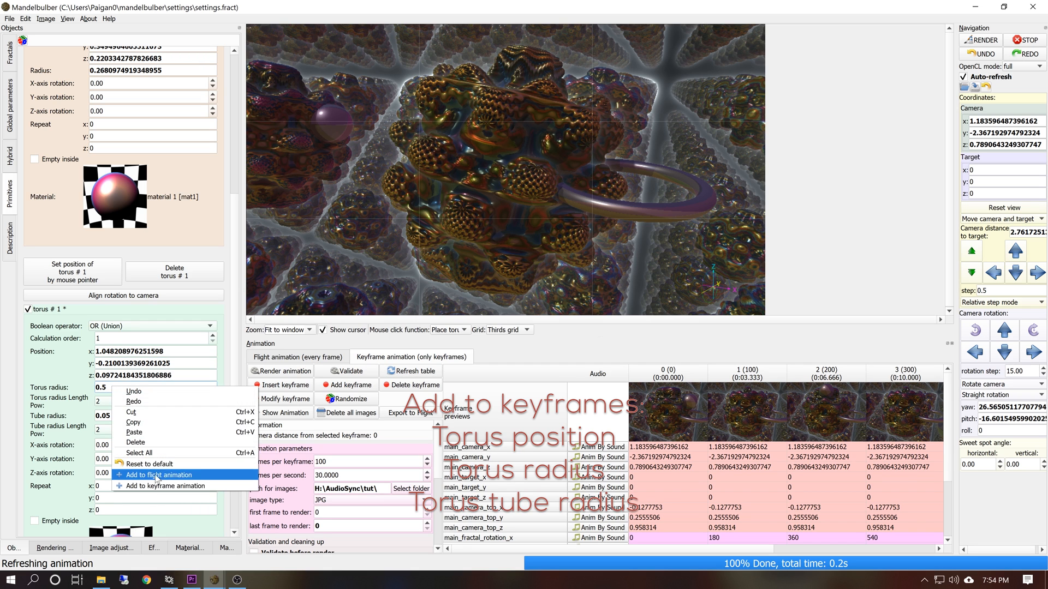
left_click(157, 486)
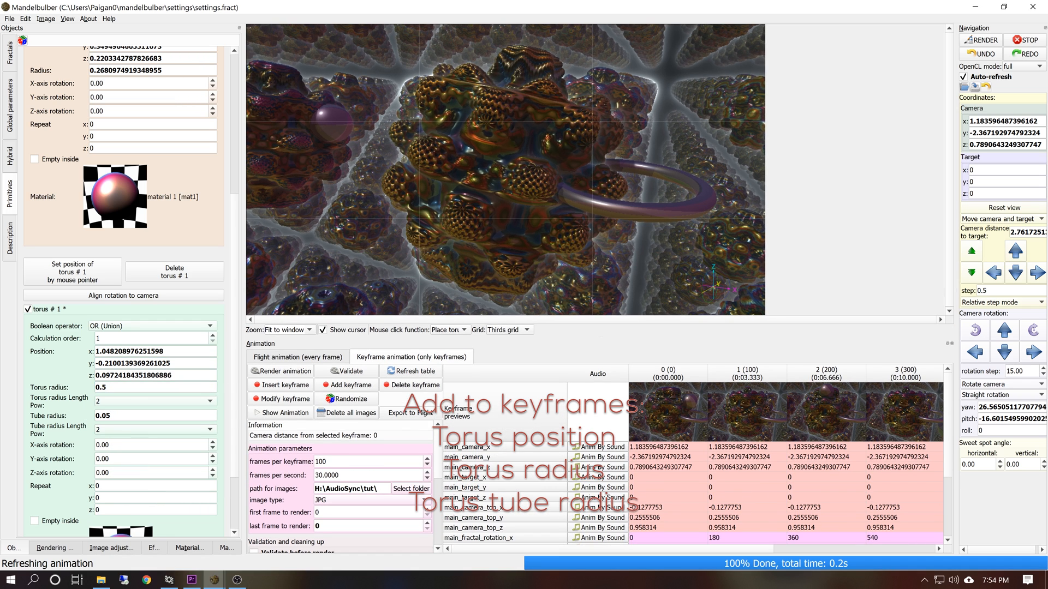
right_click(106, 417)
left_click(148, 517)
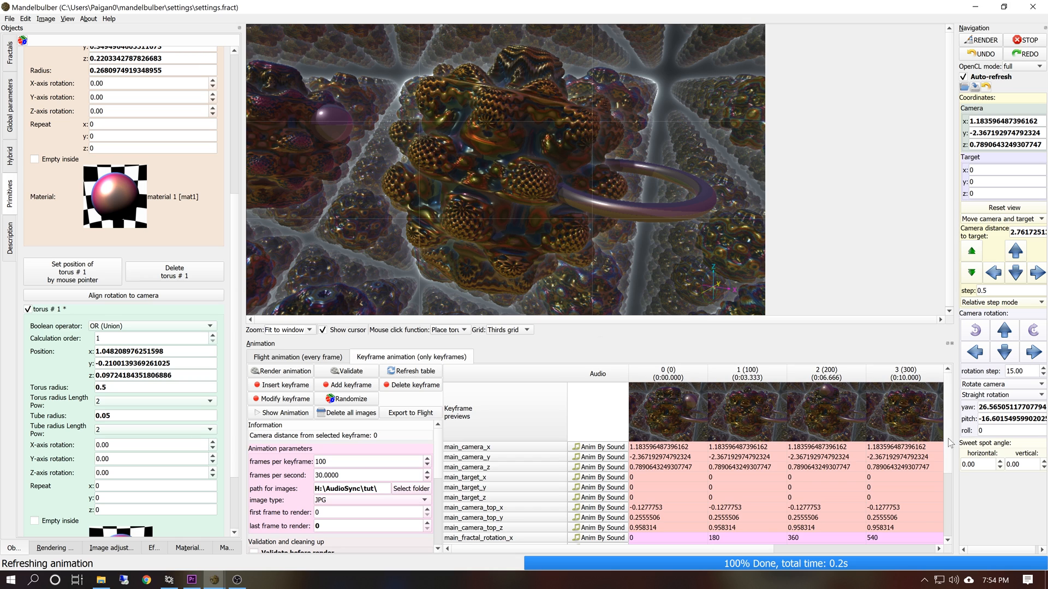
Load 1984 12-17-13.wav as the audio file for the torus radius parameter and enable its animation by sound.
scroll(950, 441, "down", 3)
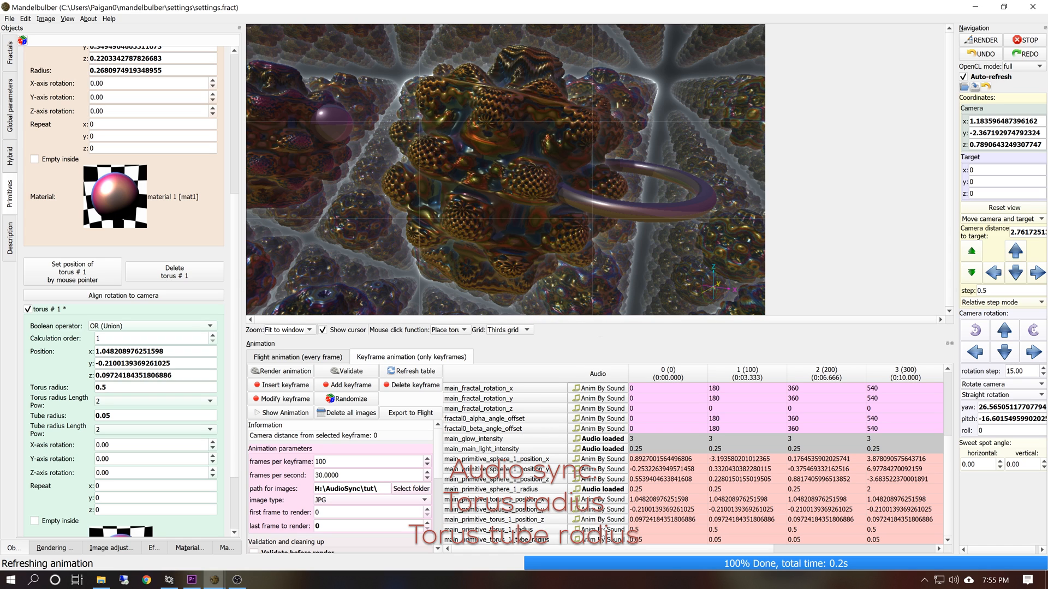
left_click(605, 529)
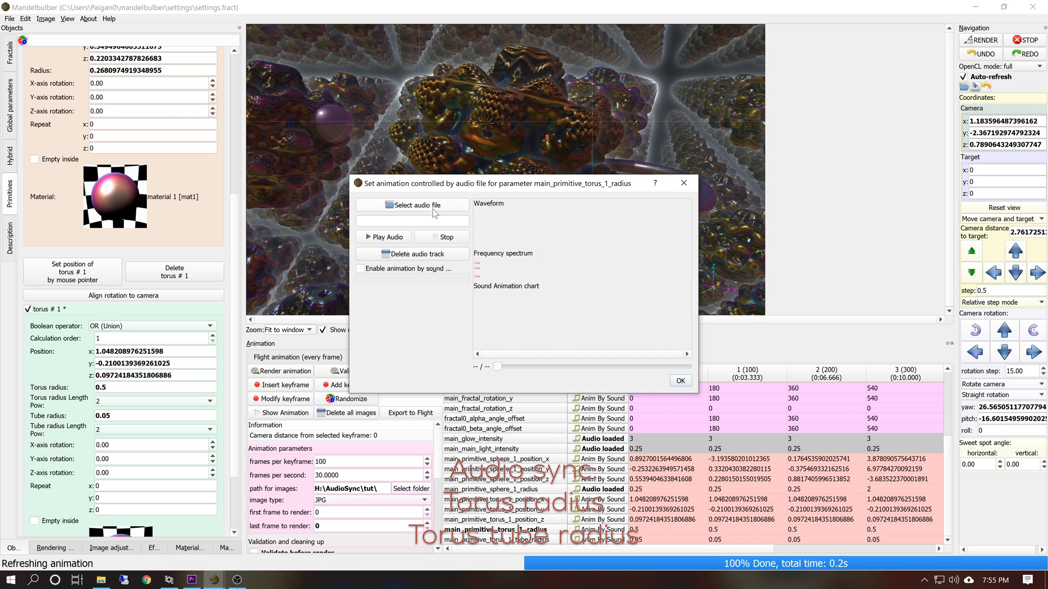
left_click(433, 208)
left_click(533, 300)
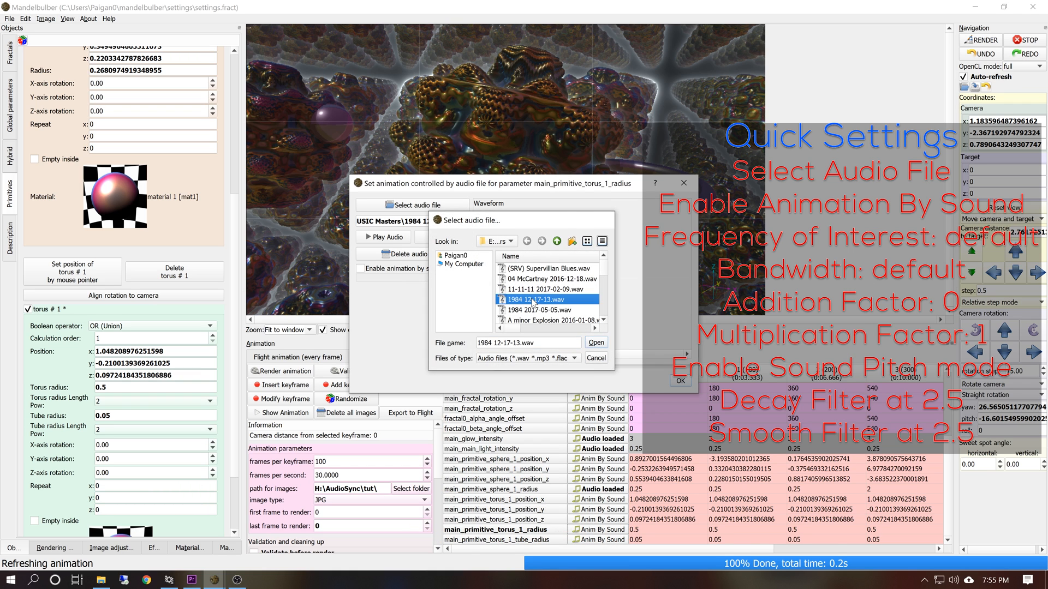
double_click(533, 300)
left_click(360, 268)
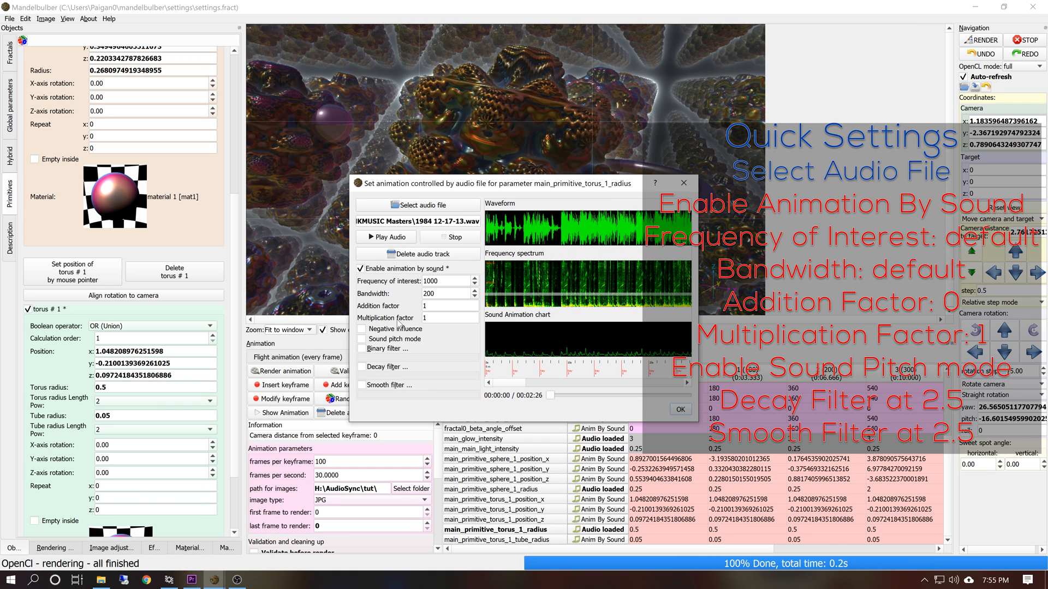
Enable sound pitch mode for the torus radius, plus the decay and smooth filters, each with strength 2.50.
left_click(400, 338)
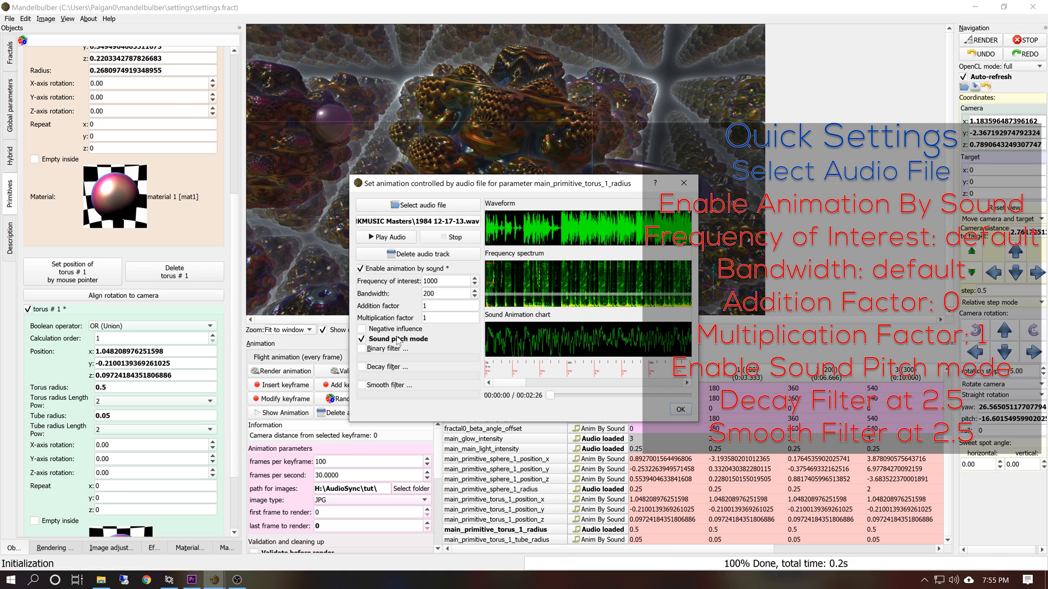
left_click(393, 367)
left_click(395, 392)
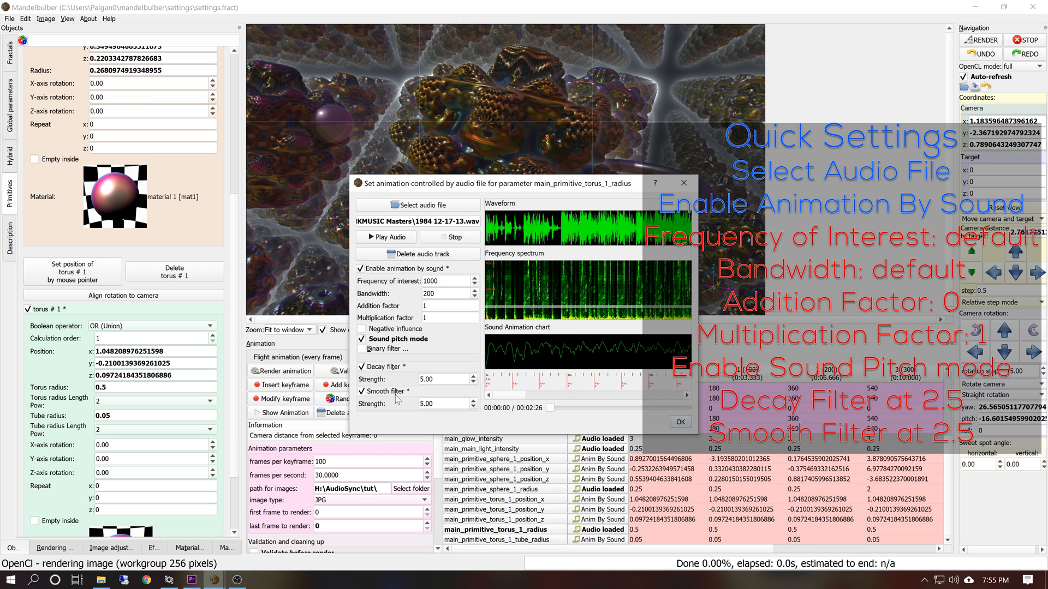
left_click(443, 379)
left_click(465, 400)
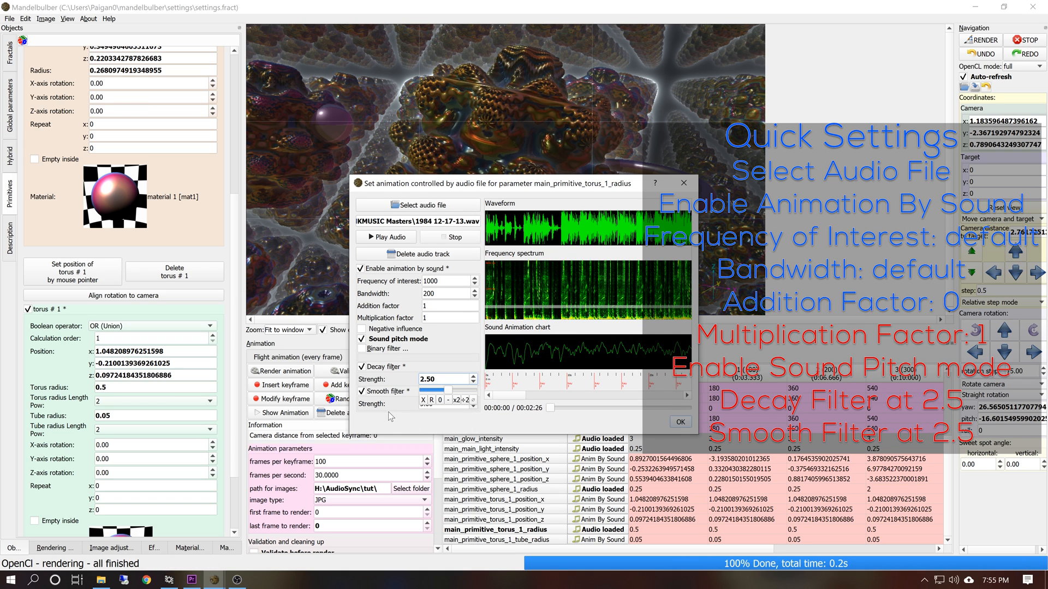
left_click(443, 403)
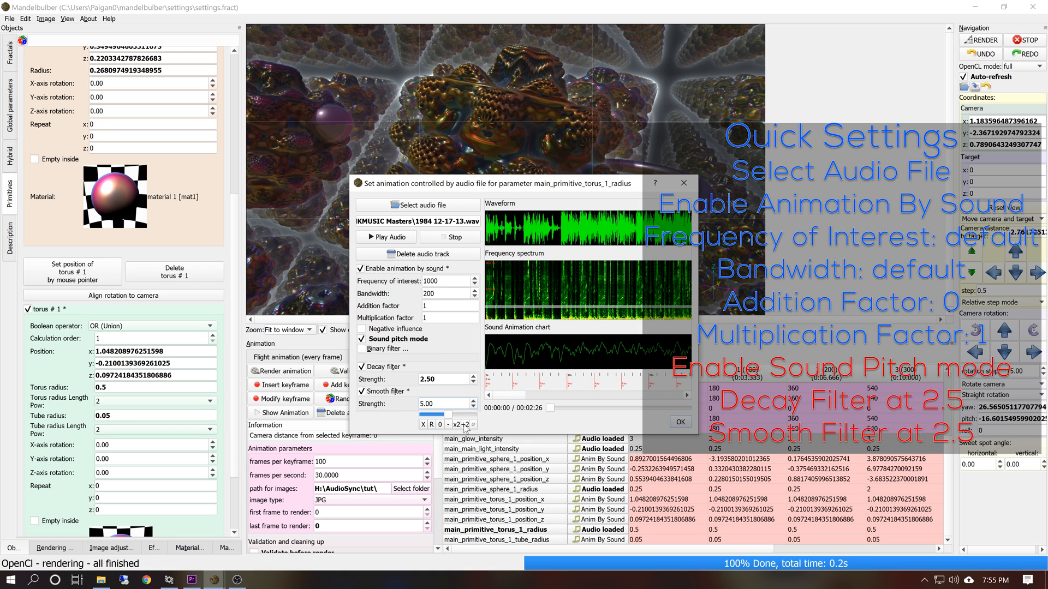
left_click(465, 425)
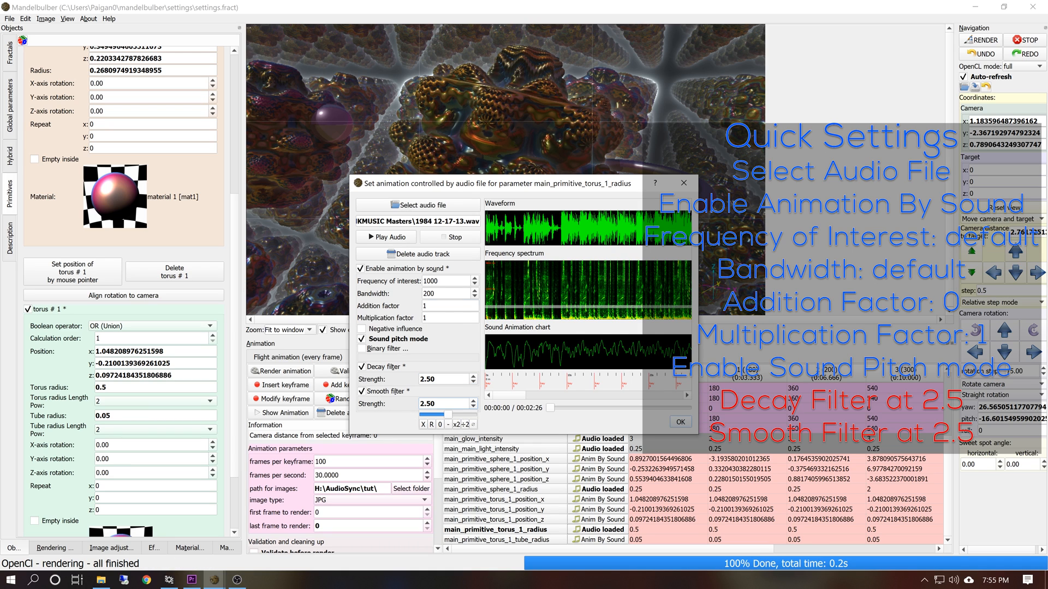
Set the addition factor to 0 for the torus radius and accept its sound animation settings.
left_click_drag(431, 306, 365, 305)
type("0")
left_click(391, 308)
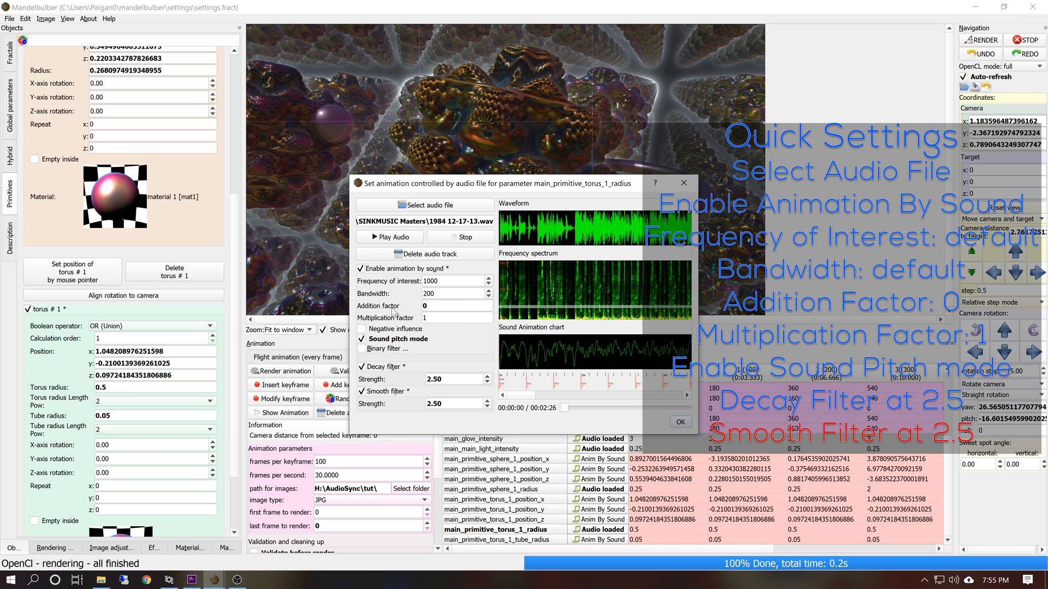
left_click(680, 423)
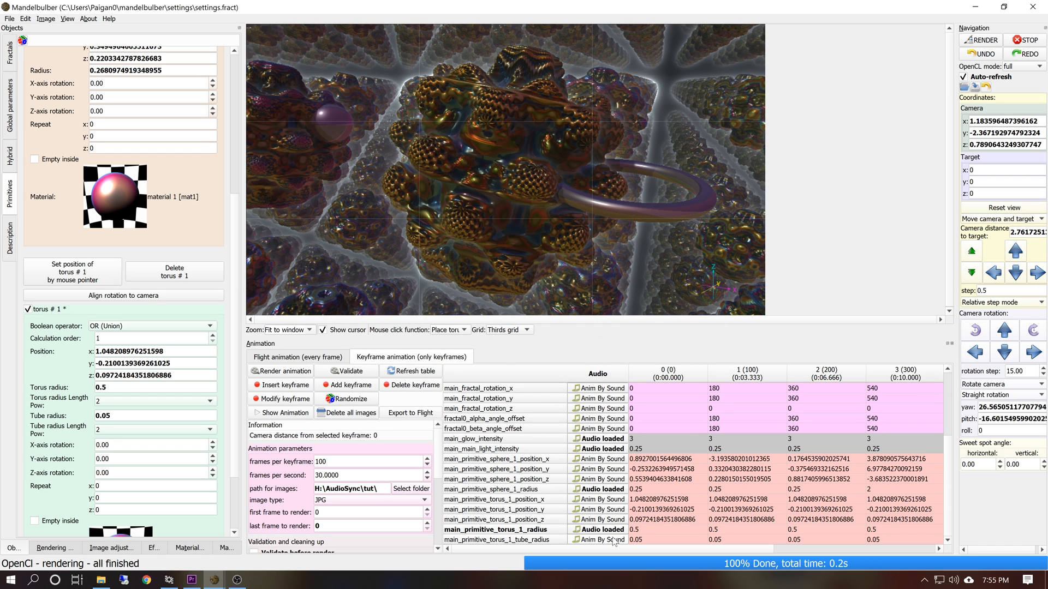
Load 1984 12-17-13.wav as the audio file for the torus tube radius parameter and enable its animation by sound.
left_click(615, 541)
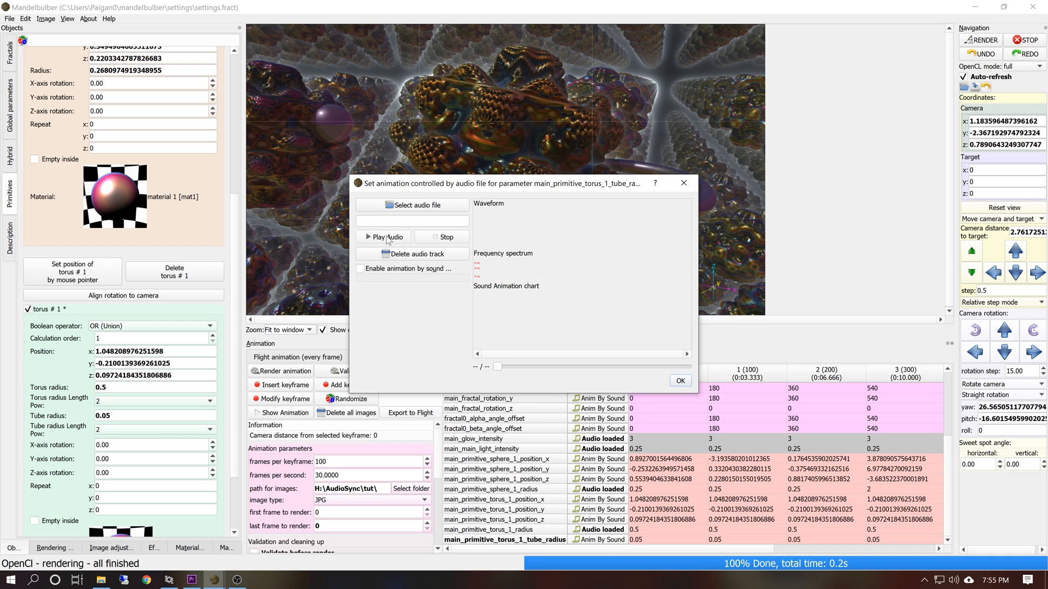
left_click(397, 207)
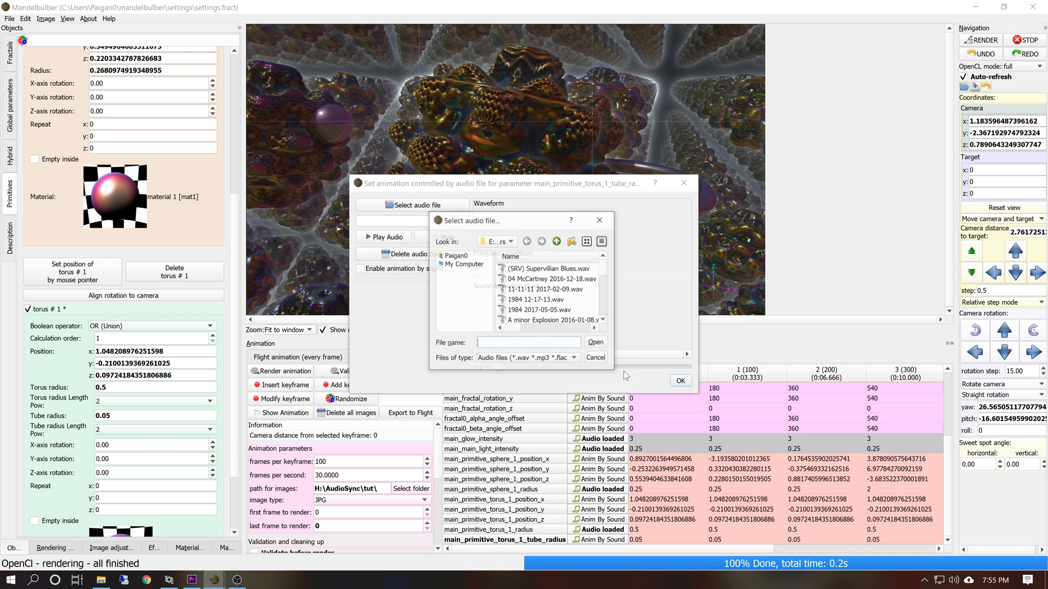
double_click(560, 300)
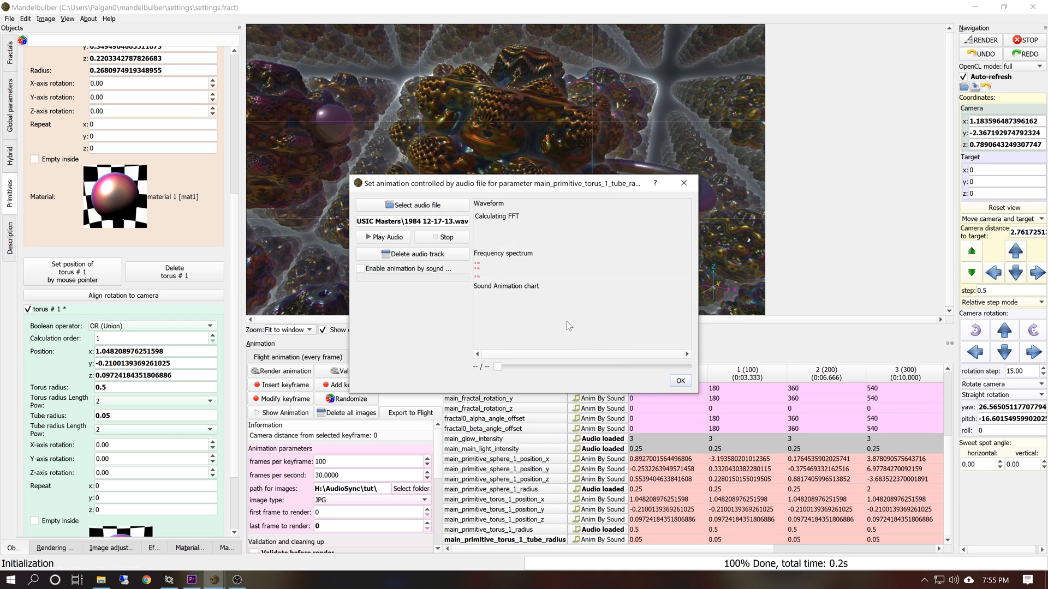
left_click(360, 268)
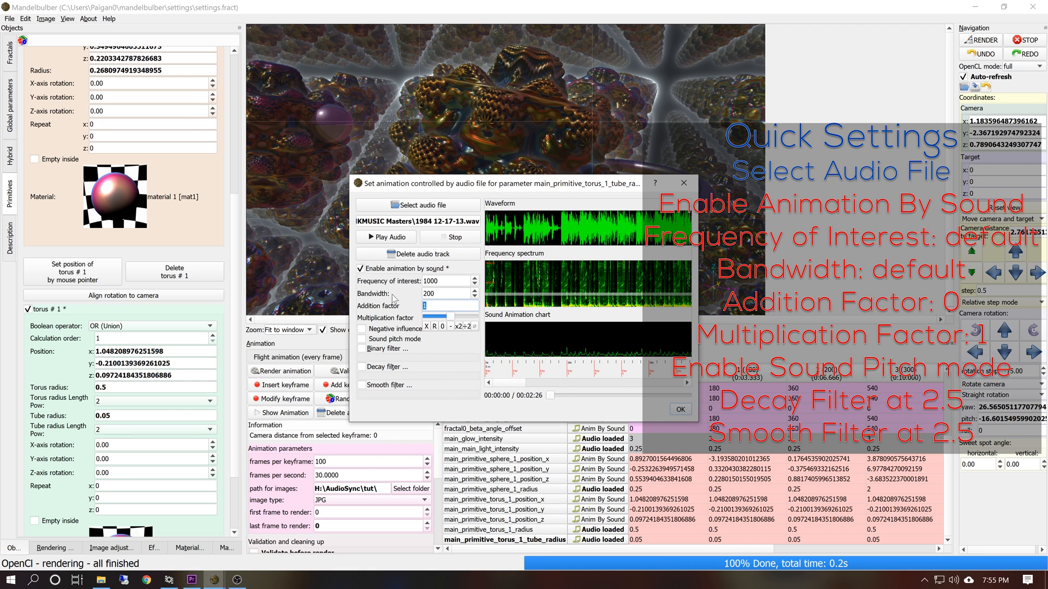
Give the tube radius addition factor 0, sound pitch mode, and decay and smooth filters at strength 2.50, and accept the settings.
left_click(397, 339)
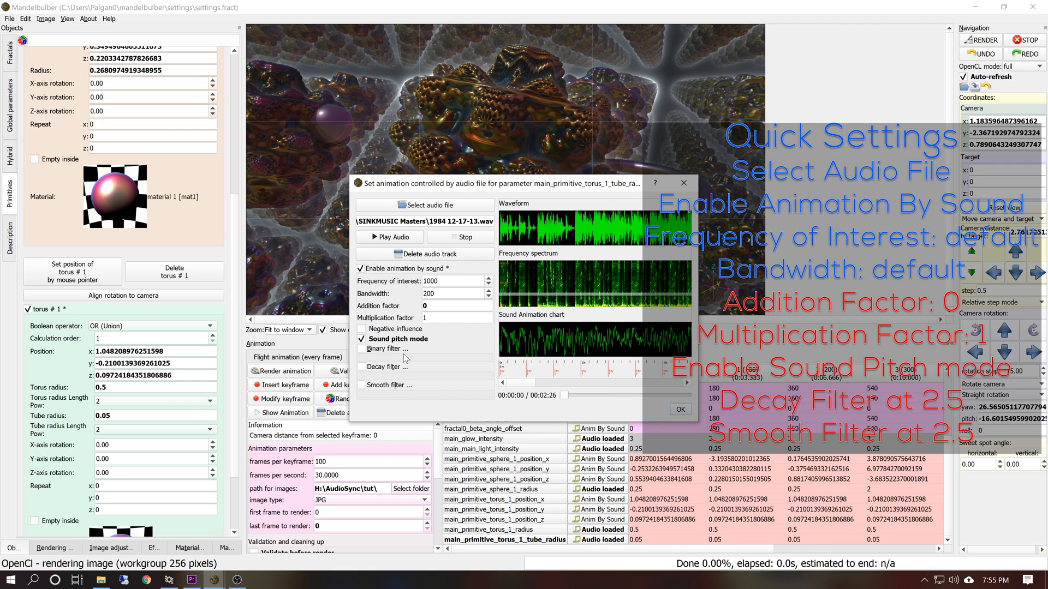
left_click(400, 367)
left_click(393, 391)
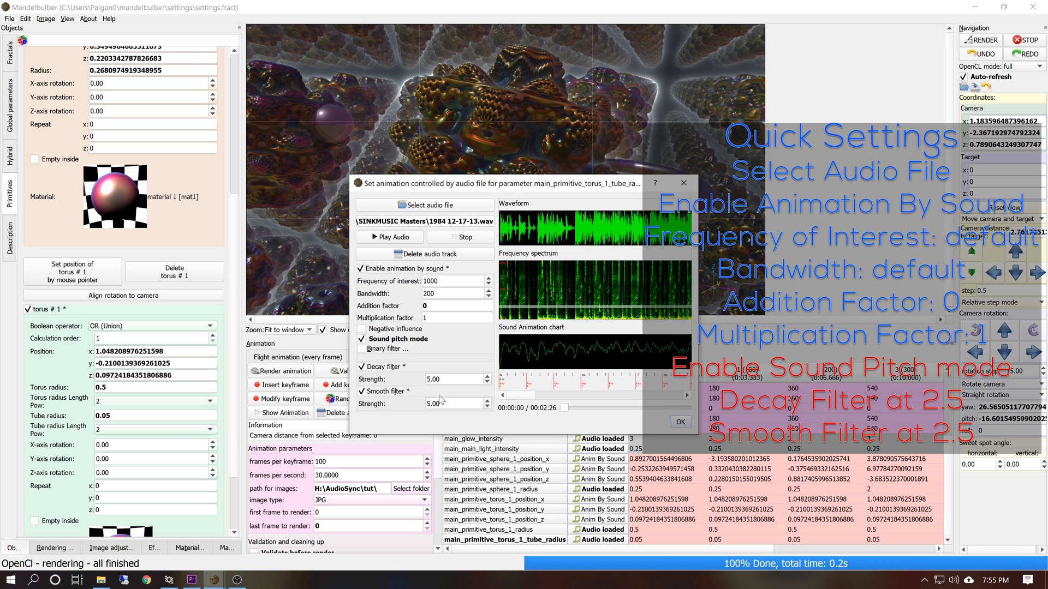
left_click(454, 379)
left_click(476, 399)
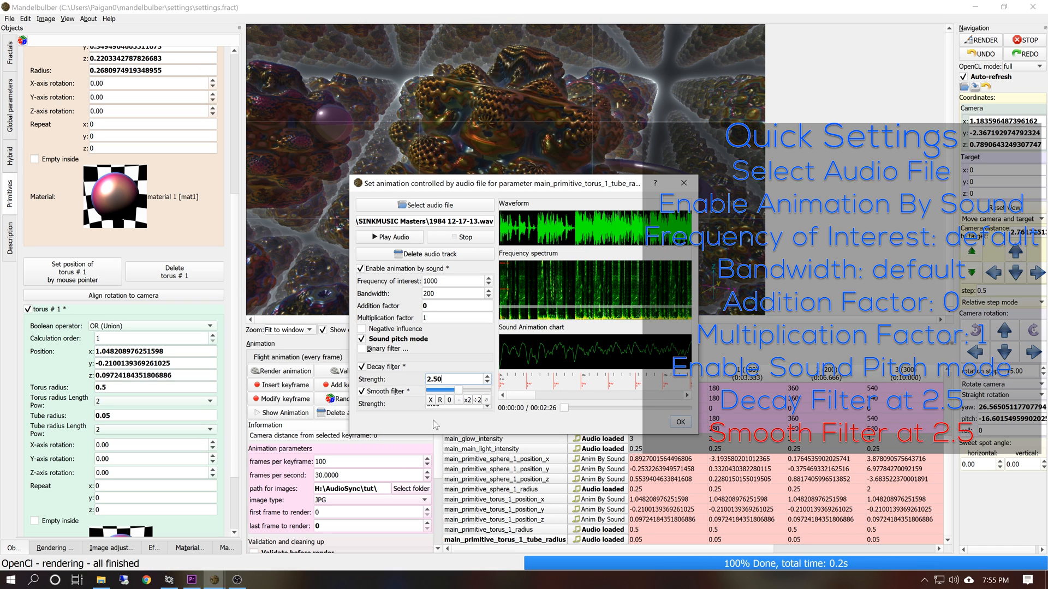
left_click(437, 404)
left_click(477, 425)
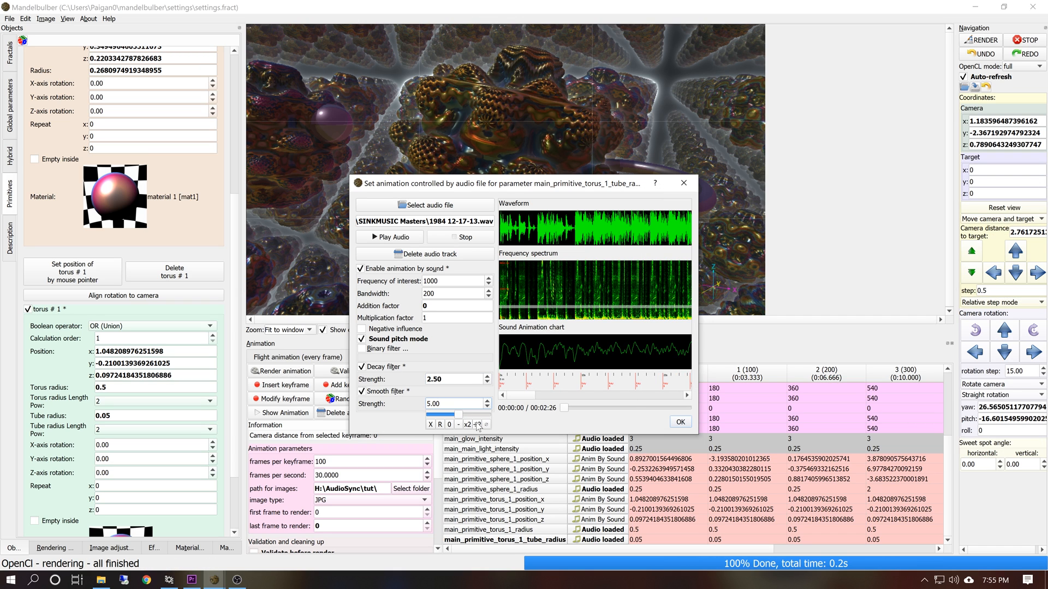
left_click(678, 422)
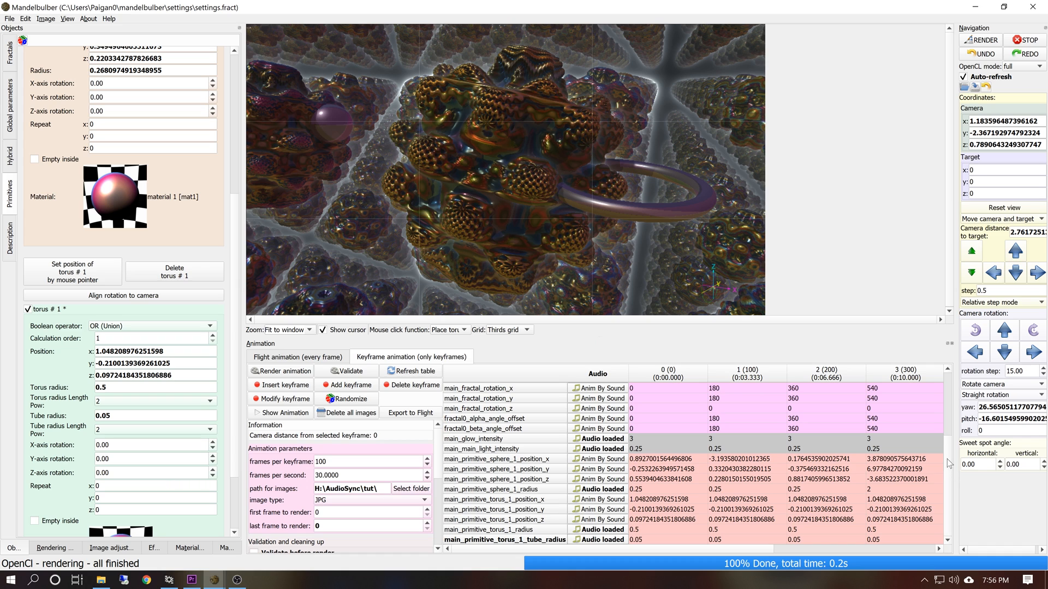
In keyframe 1, place the torus on top of the Mandelbulb at about 0.04, -0.06, 1.06 and update the keyframe.
scroll(948, 434, "up", 5)
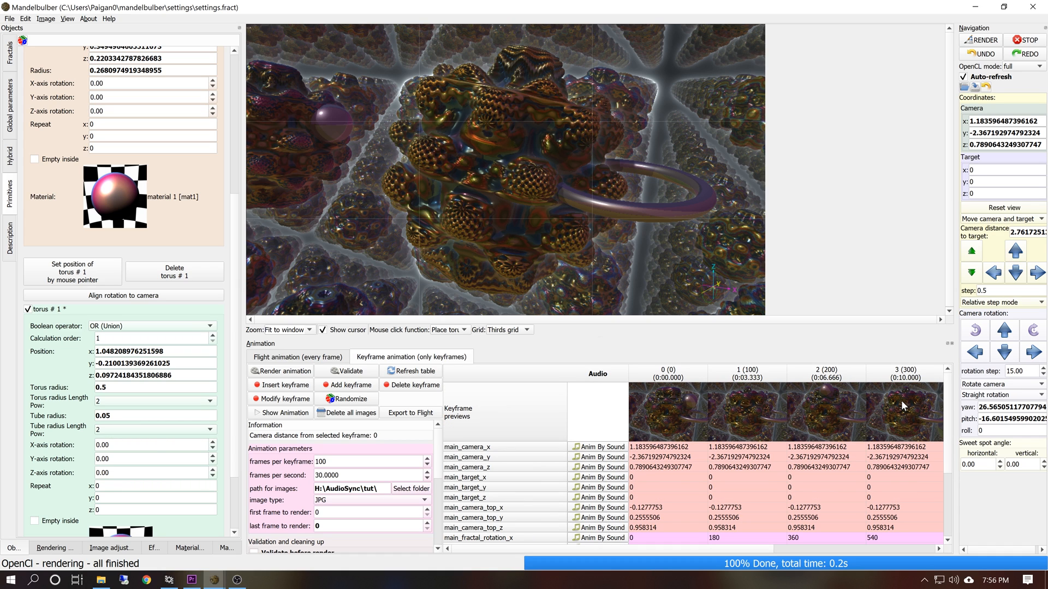
double_click(742, 410)
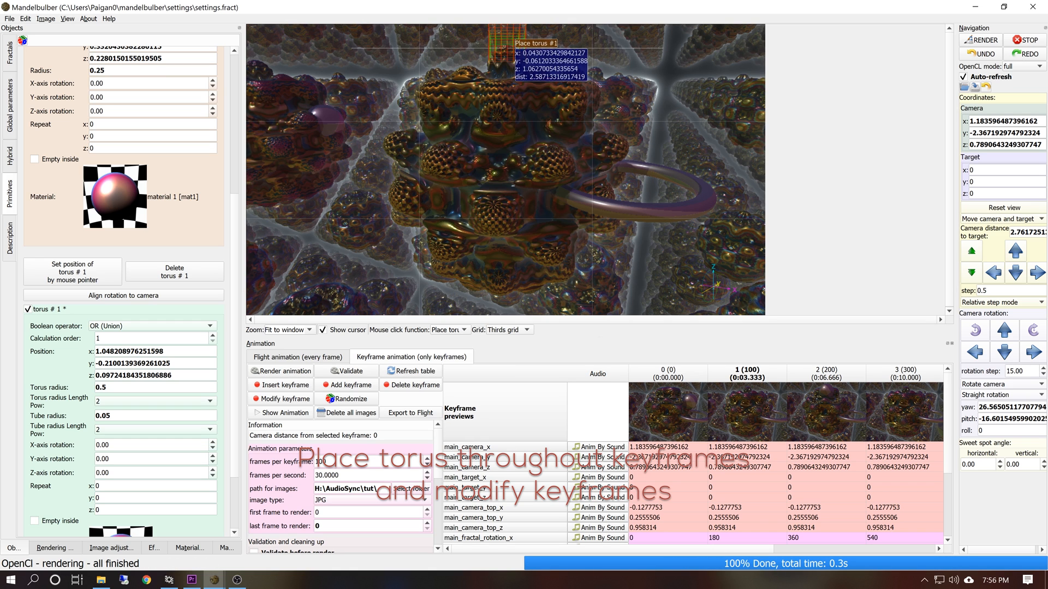
left_click(491, 37)
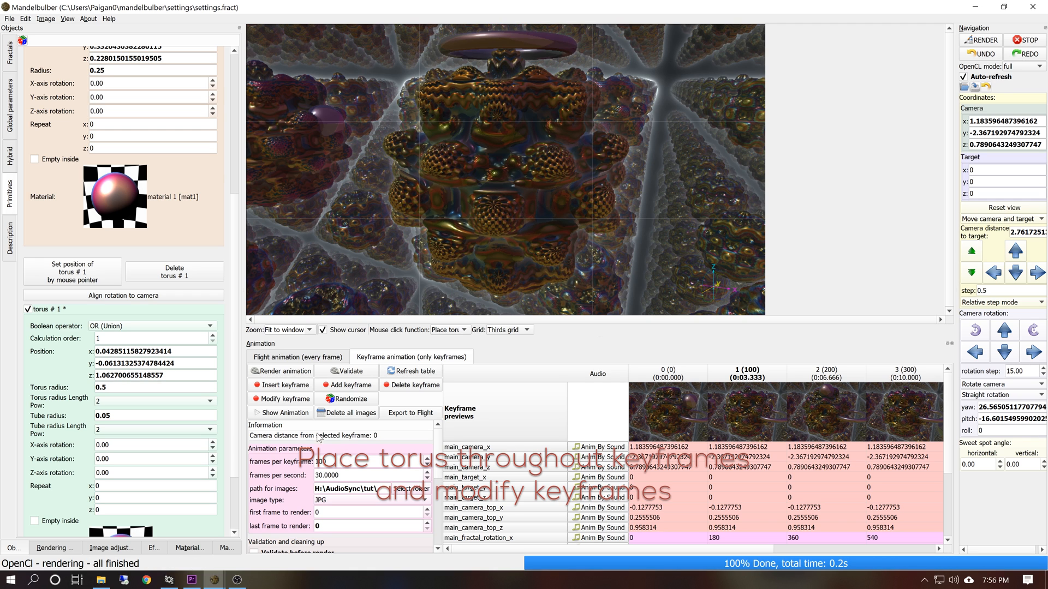
left_click(283, 398)
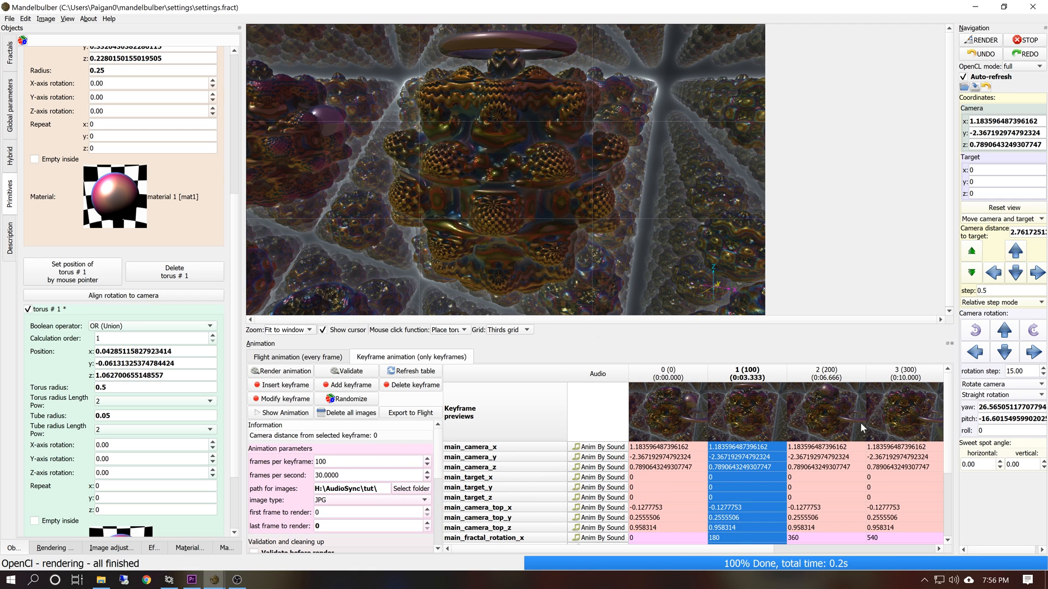
In keyframe 2, place the torus at the Mandelbulb's lower front at about -0.04, -0.98, -0.46 and update the keyframe.
left_click(817, 418)
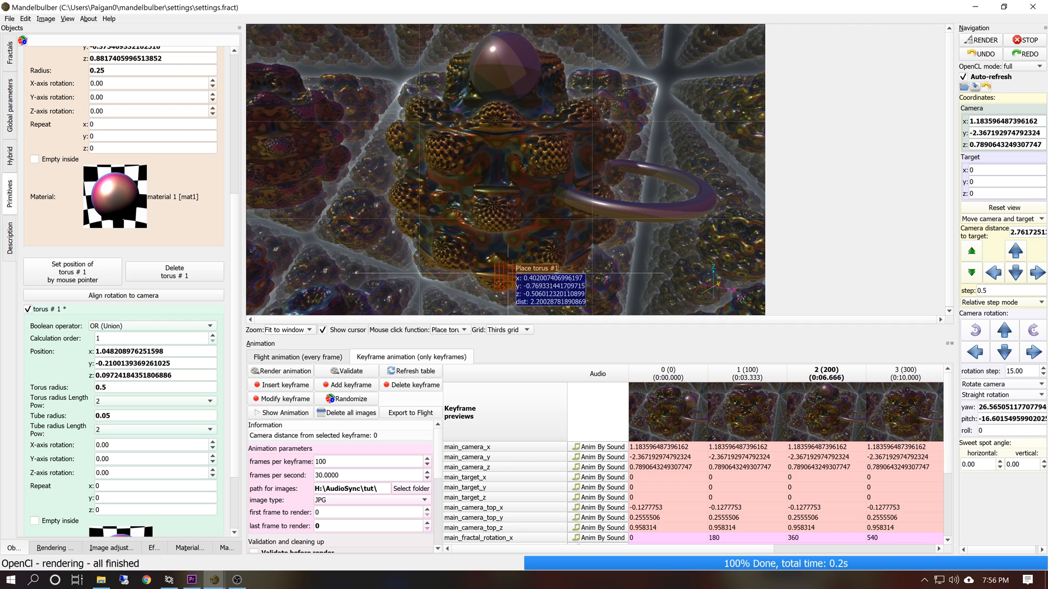
left_click(427, 267)
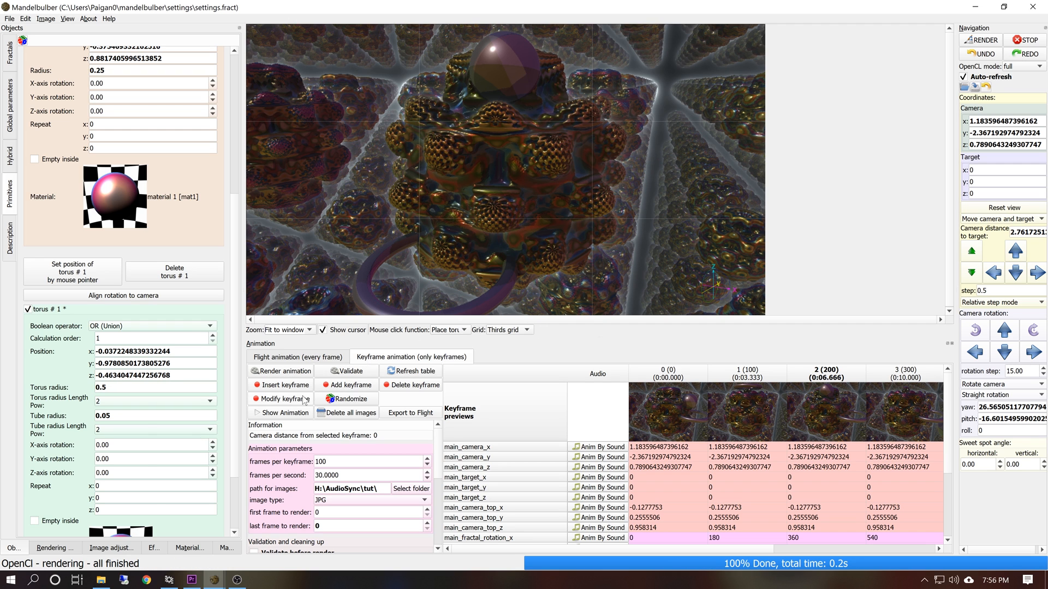
left_click(283, 399)
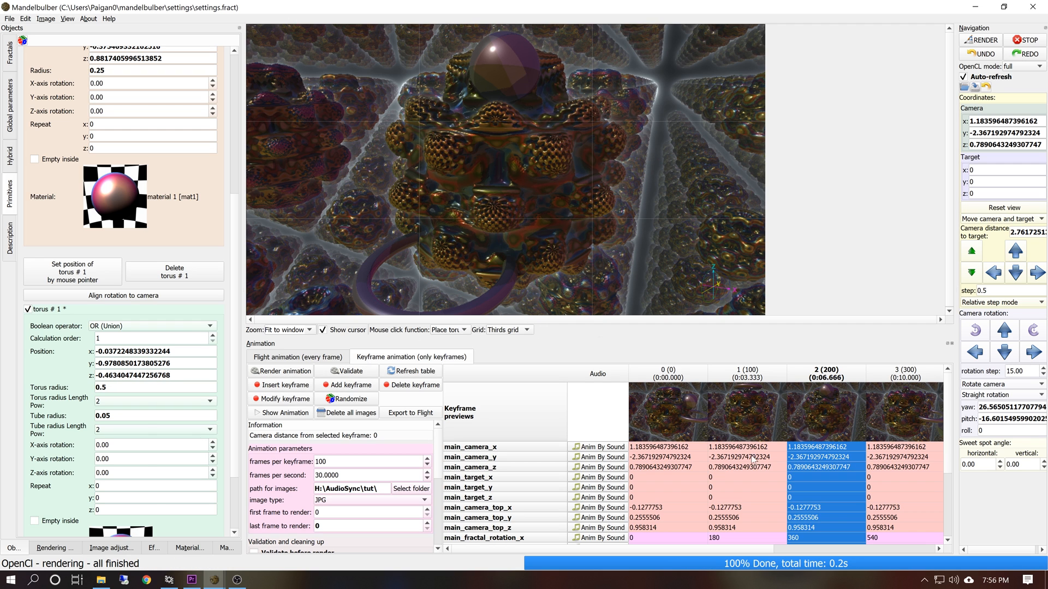
Update keyframe 3 with the torus on the distant fractal left of the Mandelbulb at about -2.98, 0.07, 0.23, torus radius 1 and tube radius 0.1.
left_click(882, 407)
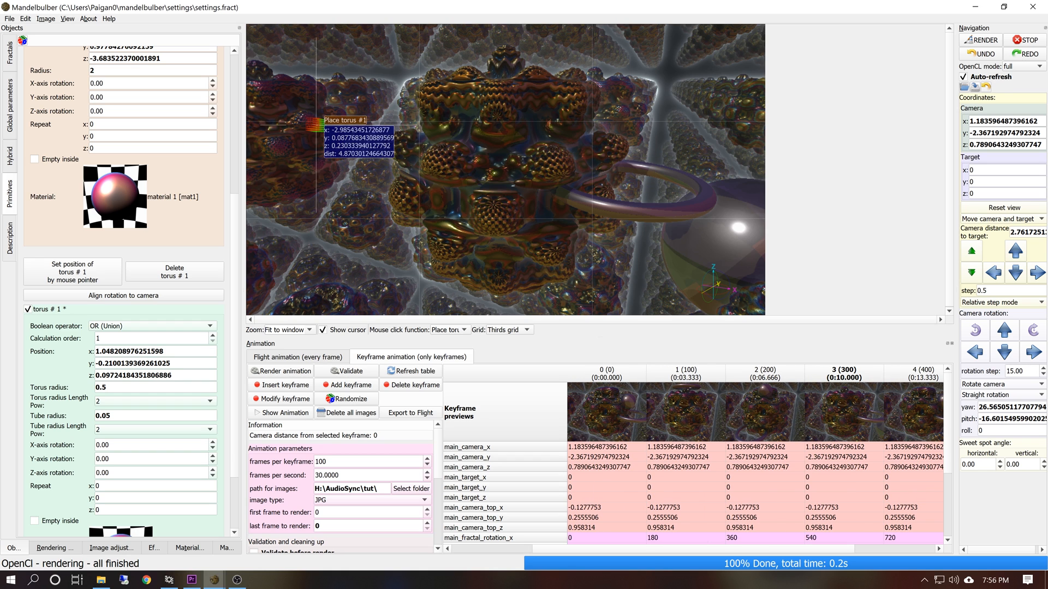
left_click(316, 126)
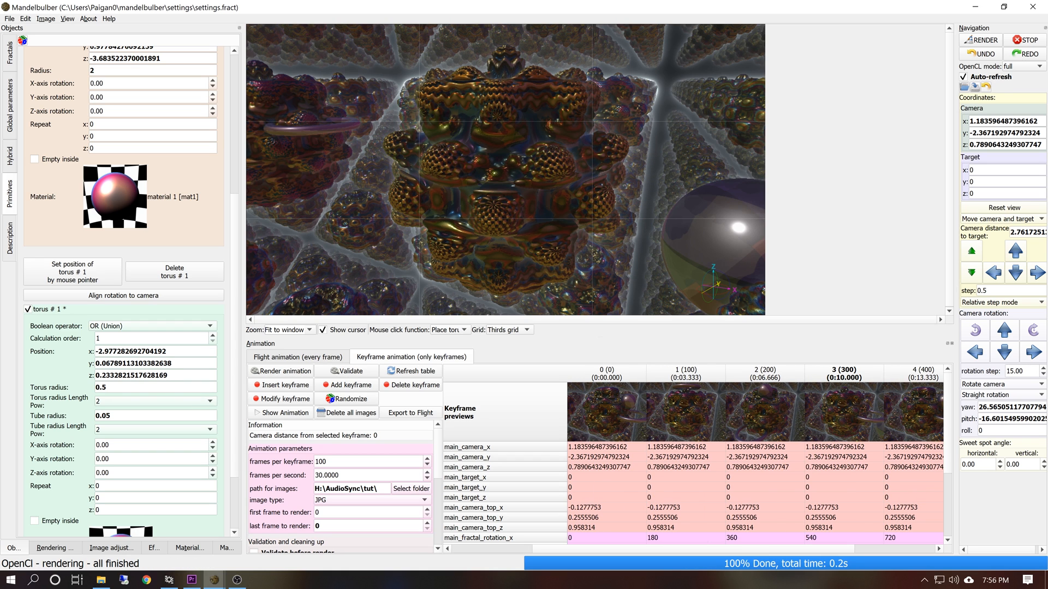
left_click(131, 387)
left_click(168, 410)
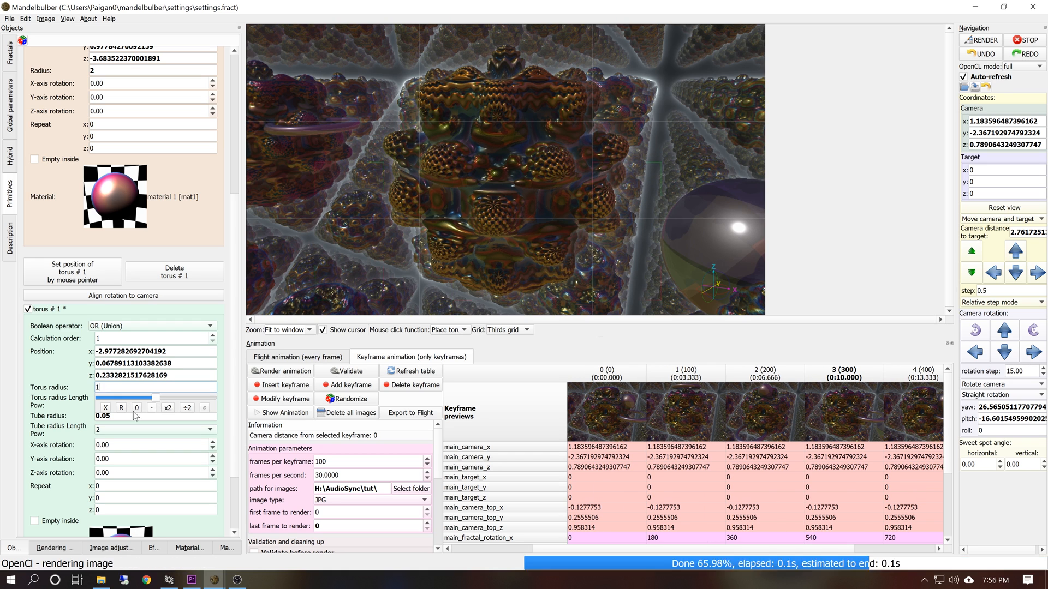
left_click(57, 394)
left_click(131, 416)
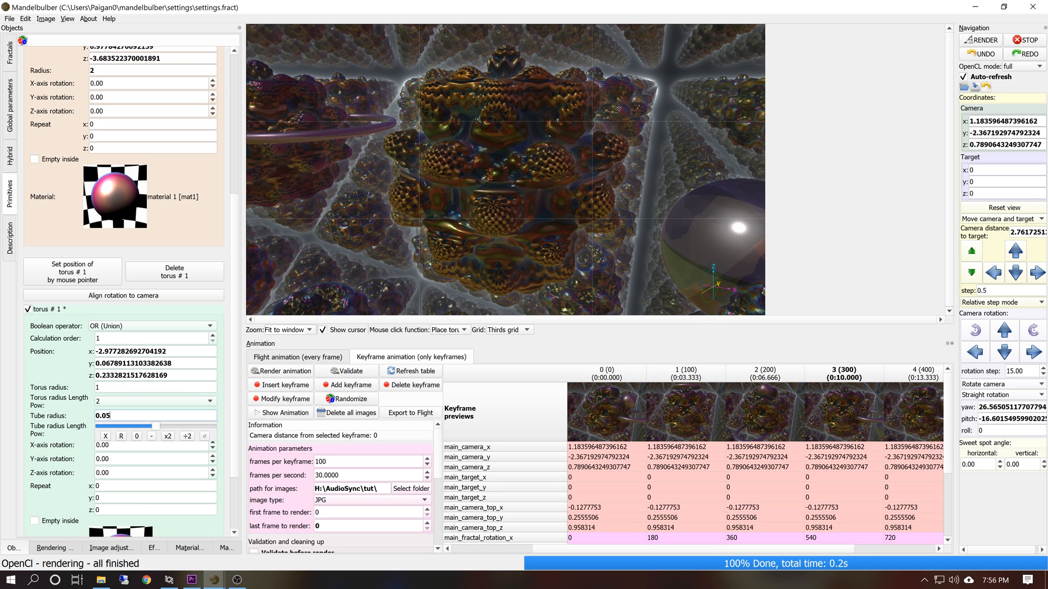
left_click(169, 437)
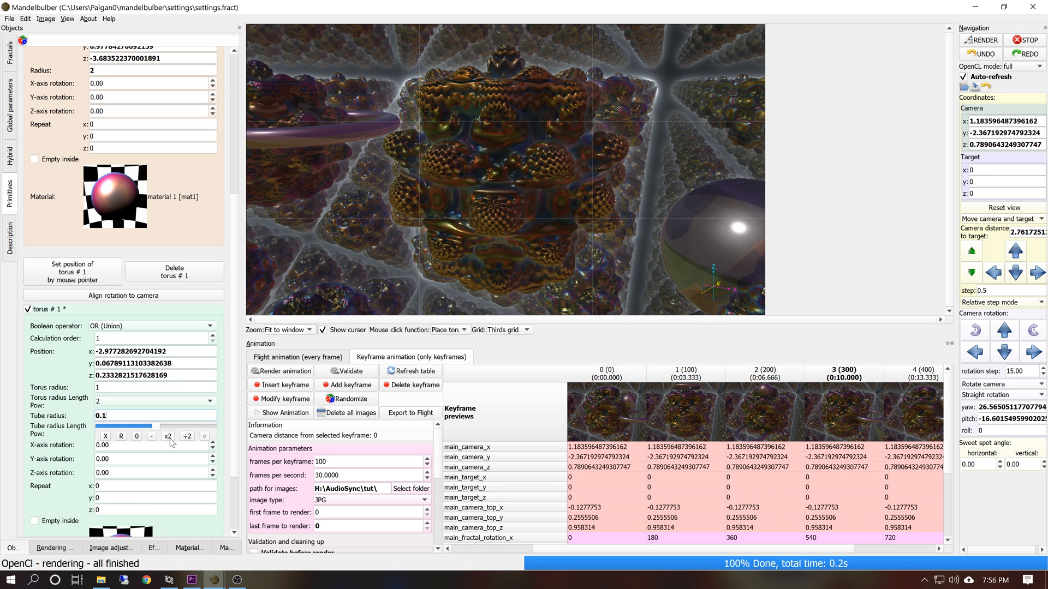
left_click(292, 400)
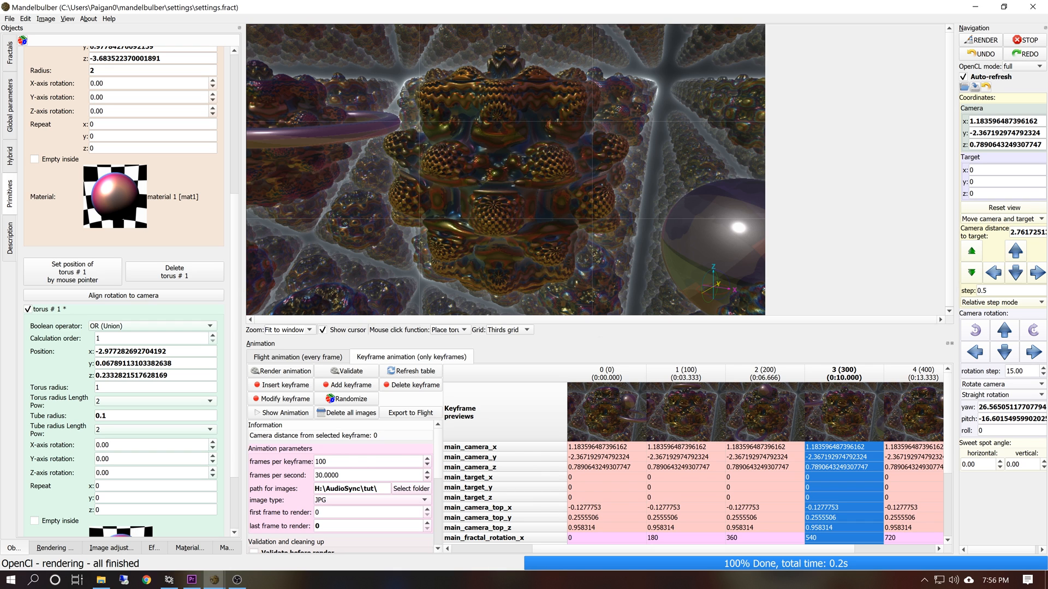
Add the torus X, Y and Z rotation parameters to the keyframe animation and bring up their rows in the keyframe table.
right_click(110, 458)
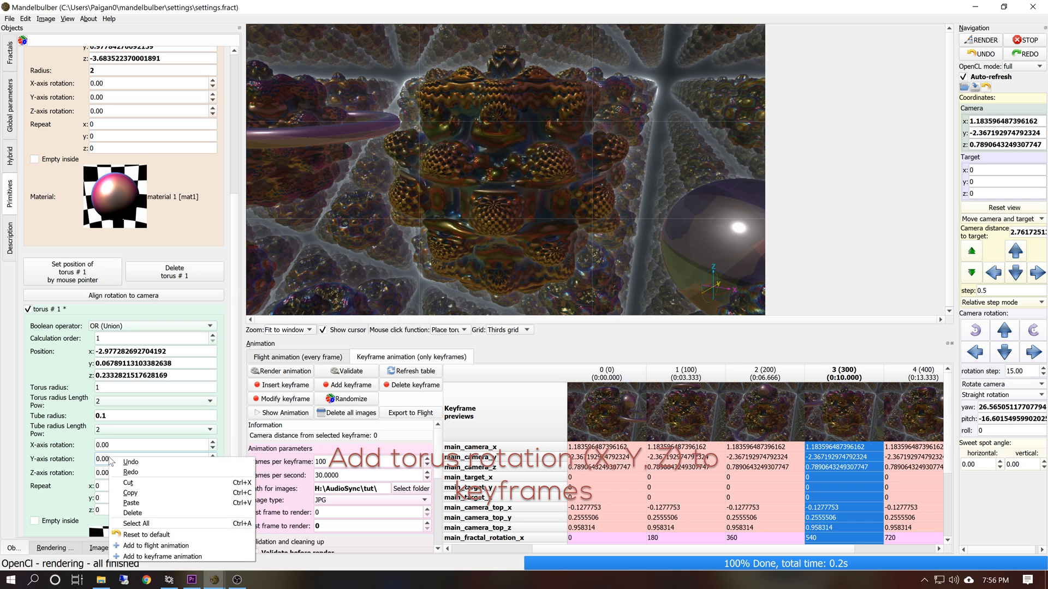
left_click(146, 557)
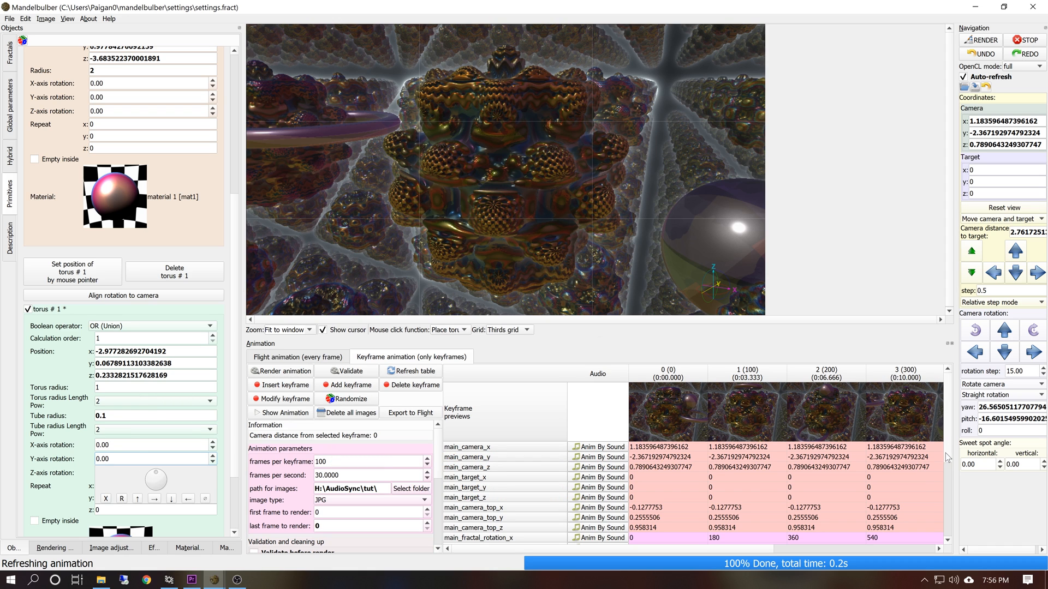
left_click_drag(945, 453, 945, 532)
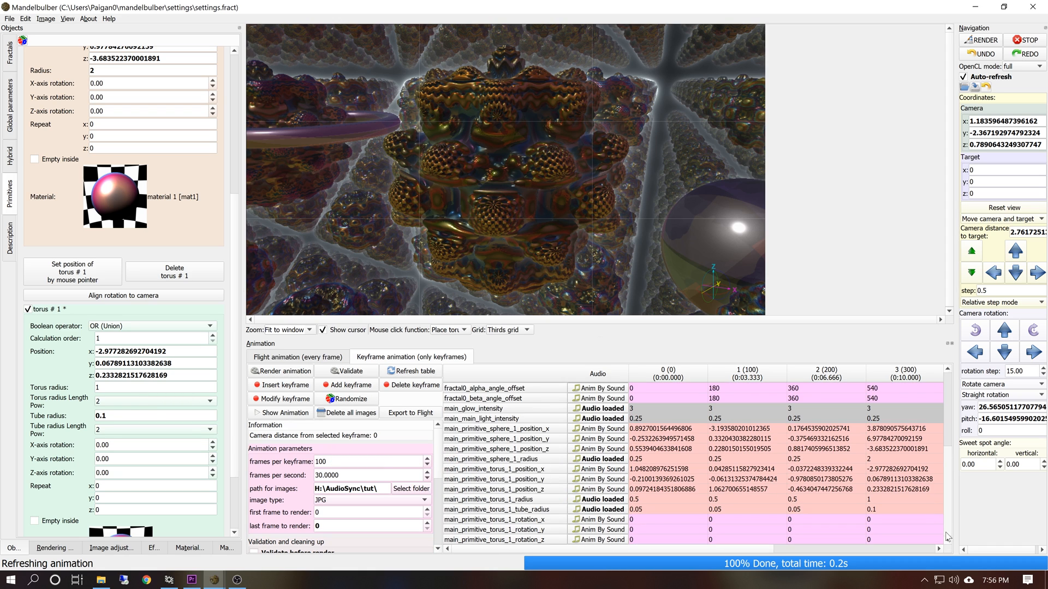
Interpolate the torus X rotation from keyframe 0 through keyframe 4, ending at 720.
right_click(648, 517)
left_click(663, 525)
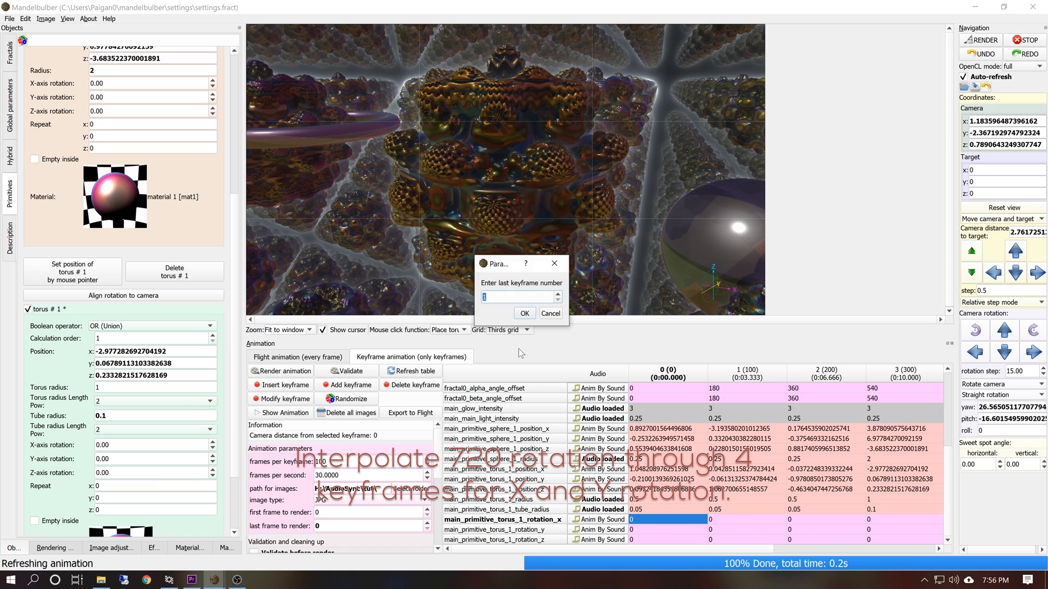
type("3")
left_click(525, 314)
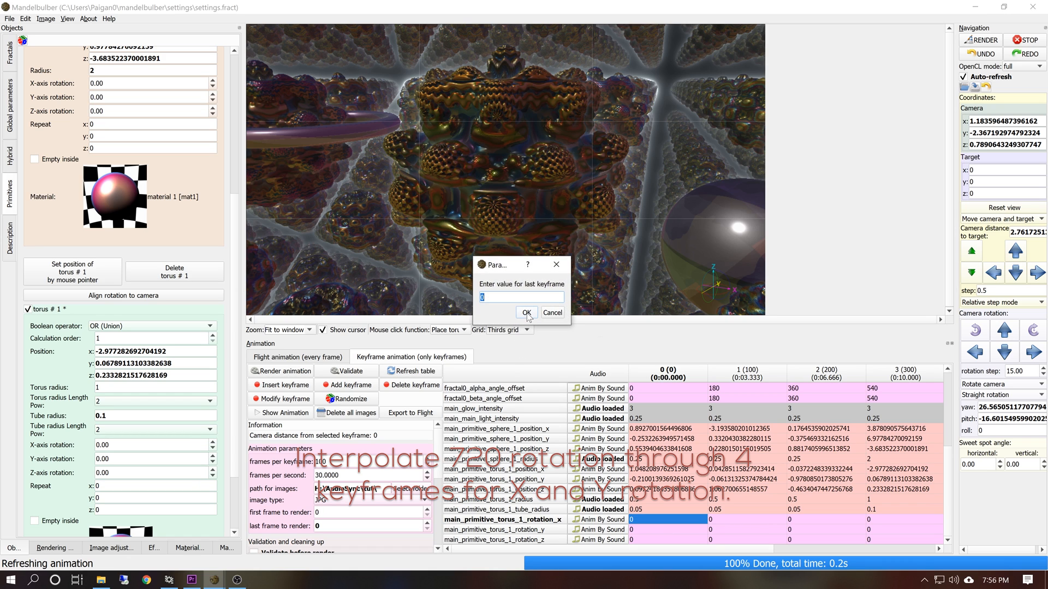
left_click(527, 313)
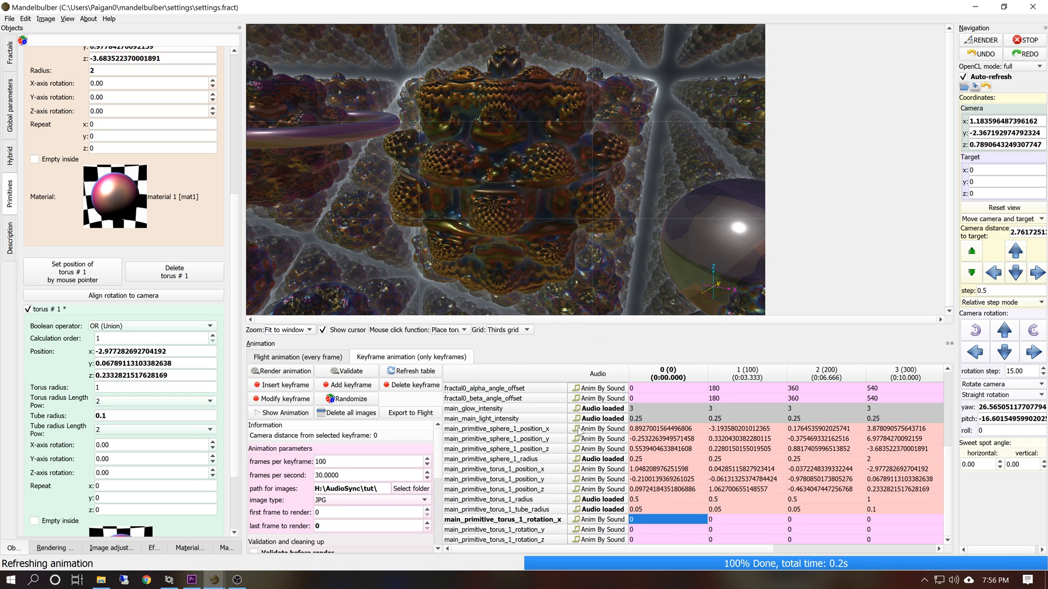
Interpolate the torus Y rotation from keyframe 0 through keyframe 4, ending at 720.
right_click(656, 531)
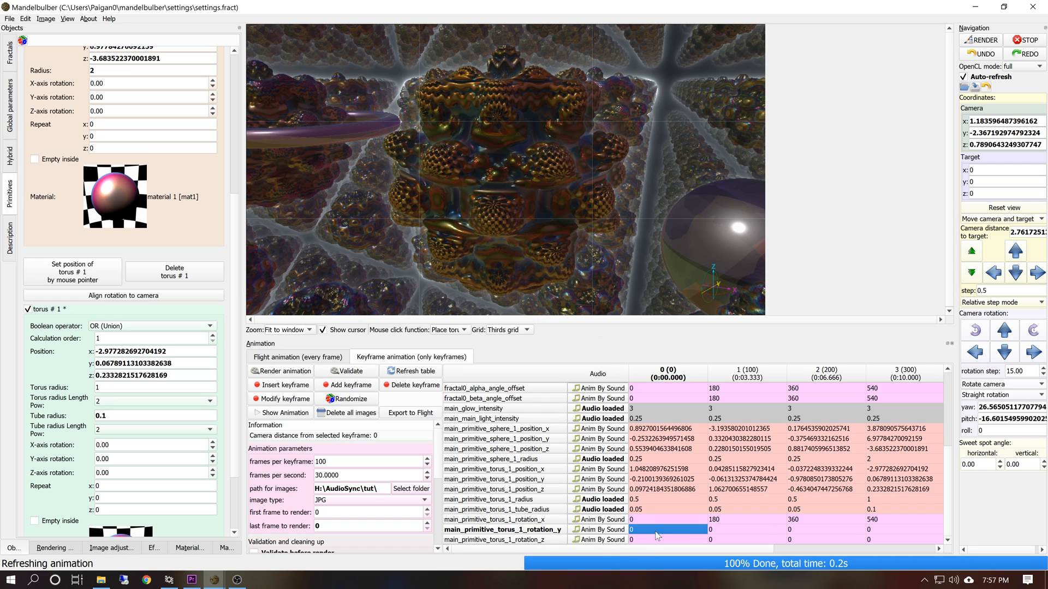
left_click(672, 542)
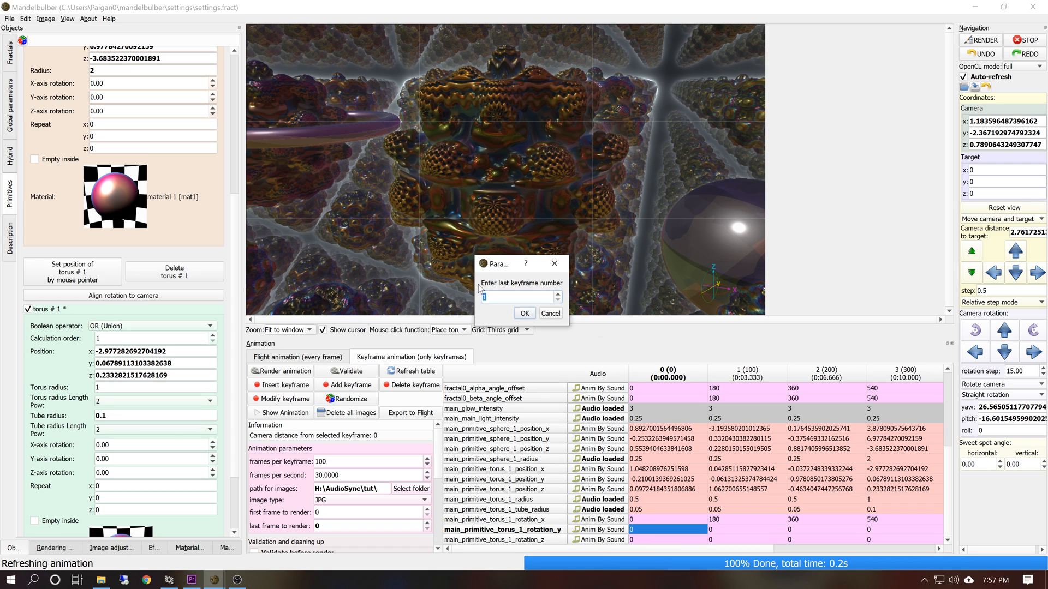
type("4")
left_click(525, 314)
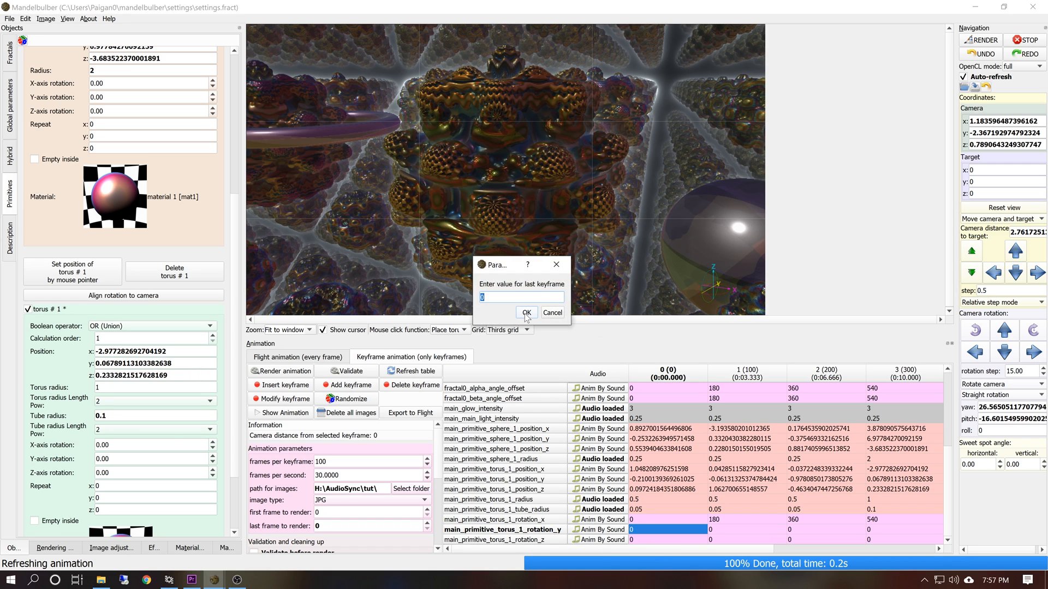
type("72")
left_click(526, 313)
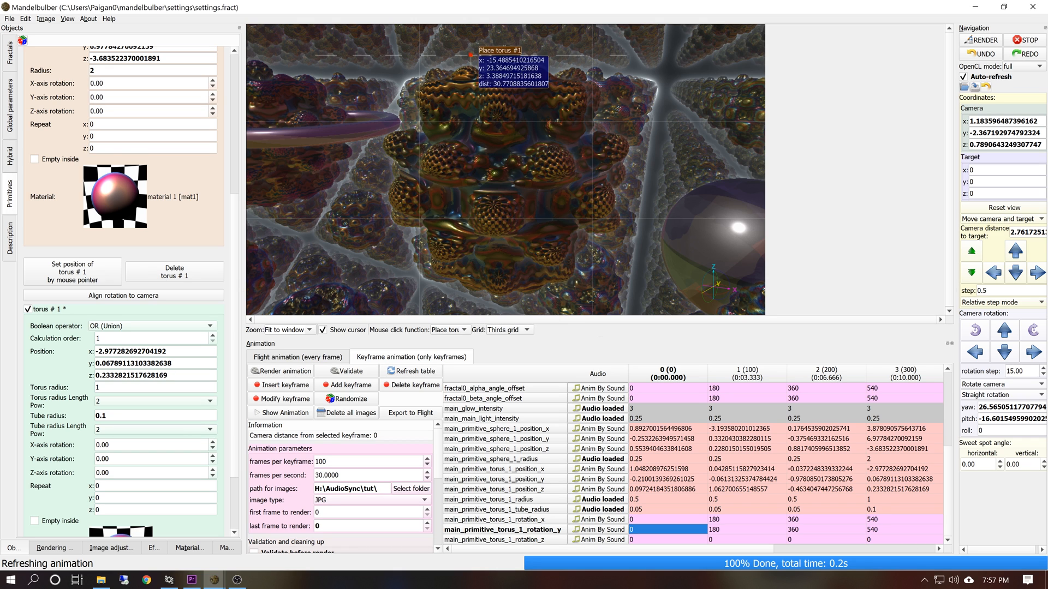
Delete all existing images from the image folder and render the keyframe animation.
left_click(362, 414)
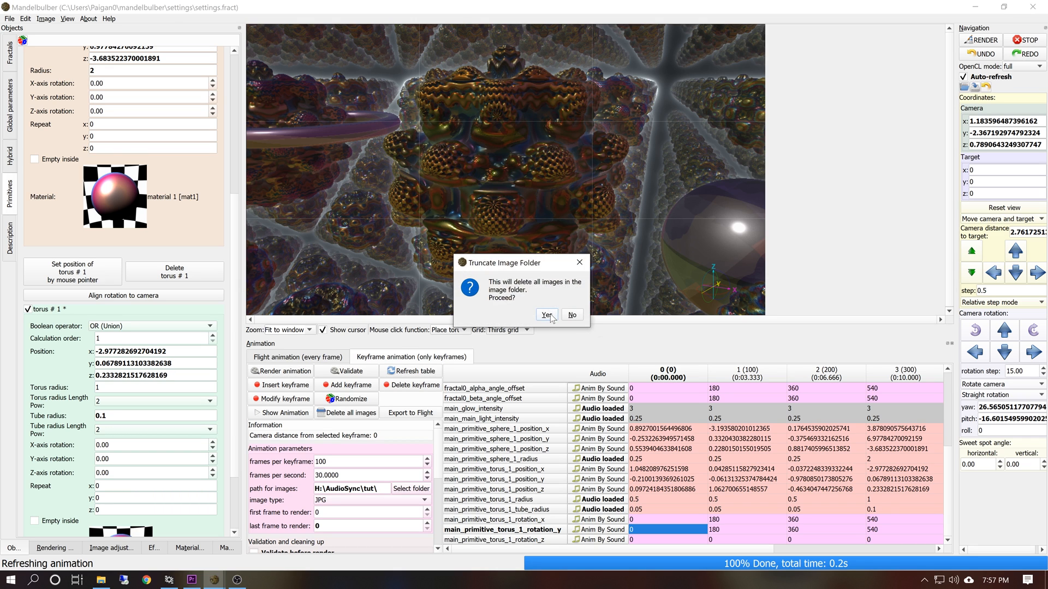
left_click(547, 315)
left_click(44, 548)
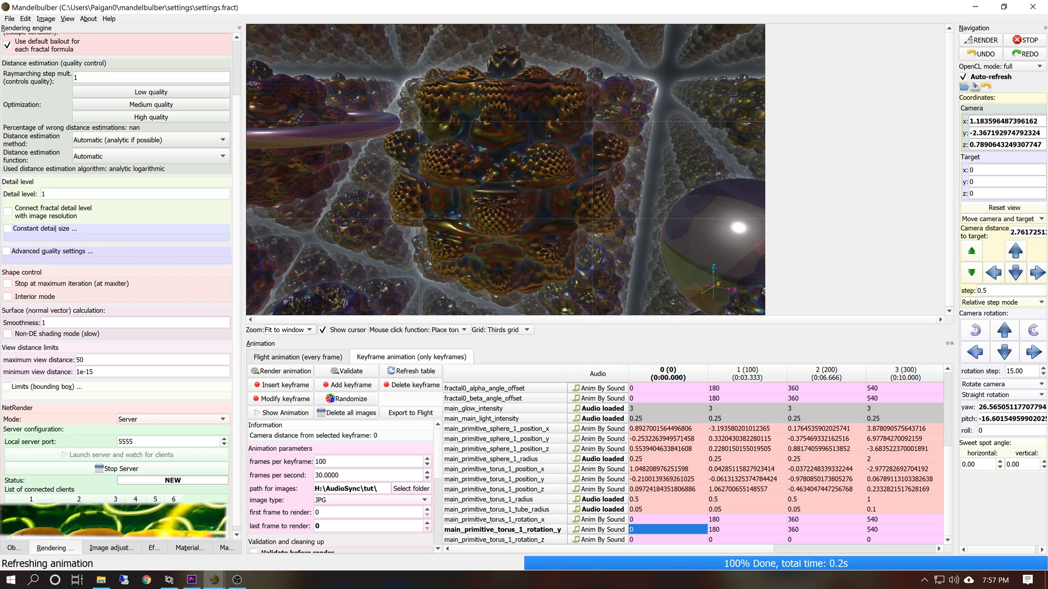
left_click(273, 372)
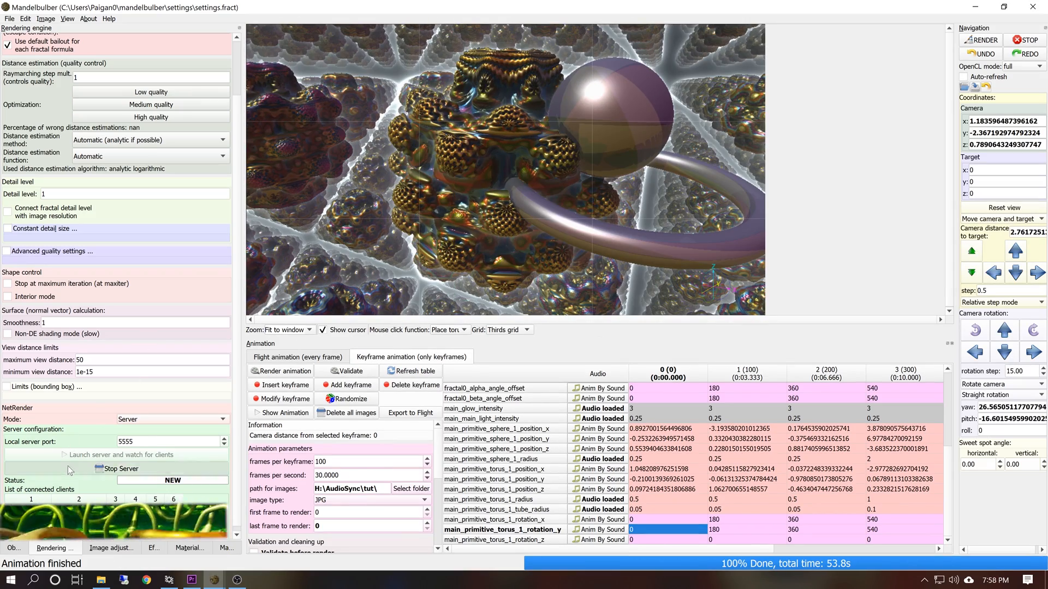
Stop the NetRender server and run the animation render again to complete the frames.
left_click(82, 469)
left_click(275, 370)
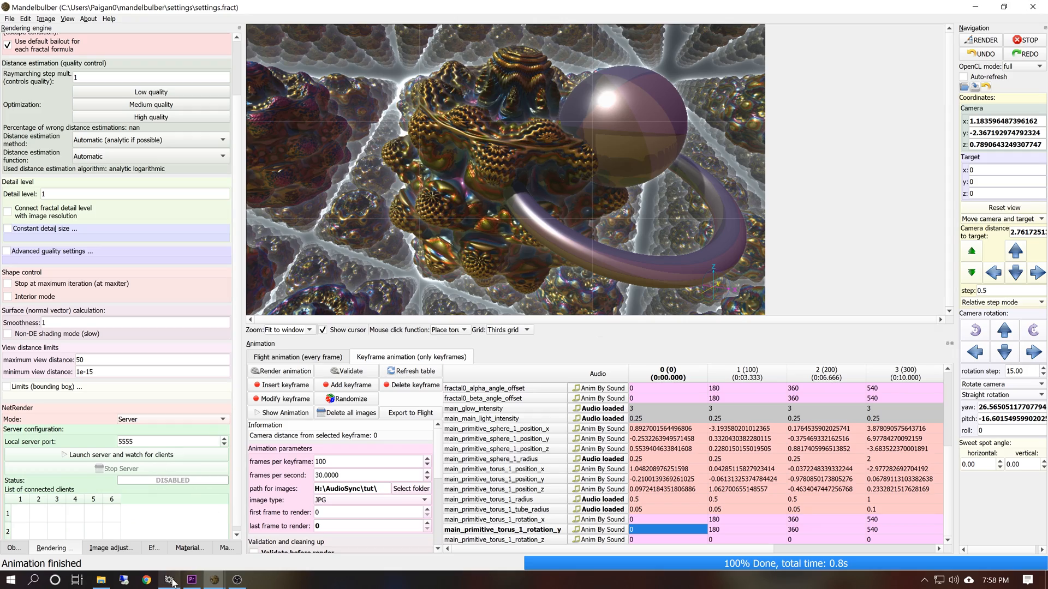
Load the rendered sequence starting at frame_0000000.jpg from the tut folder into VirtualDub and play it back.
left_click(170, 580)
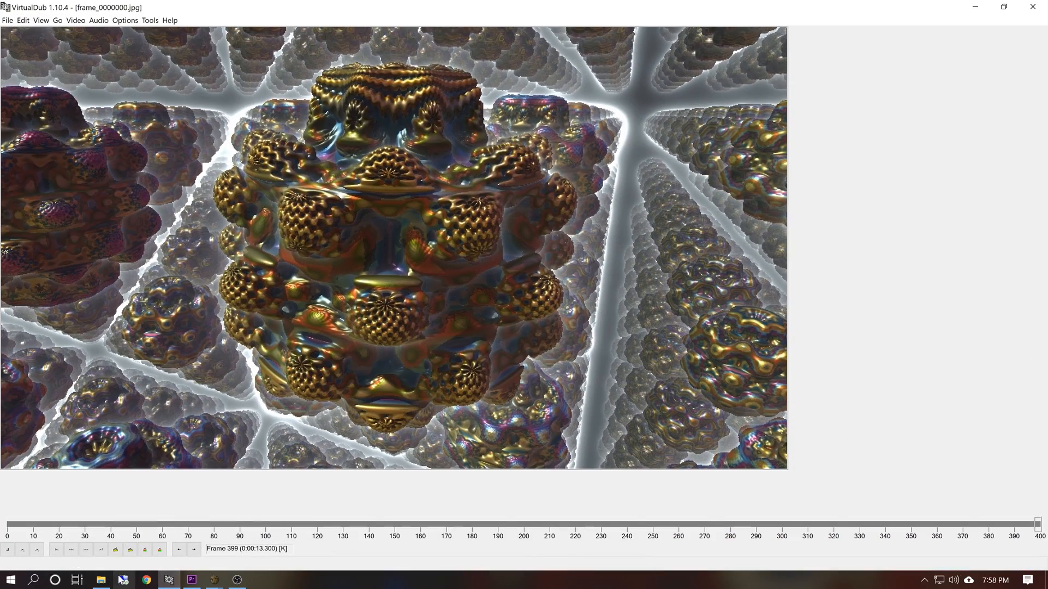
left_click(105, 582)
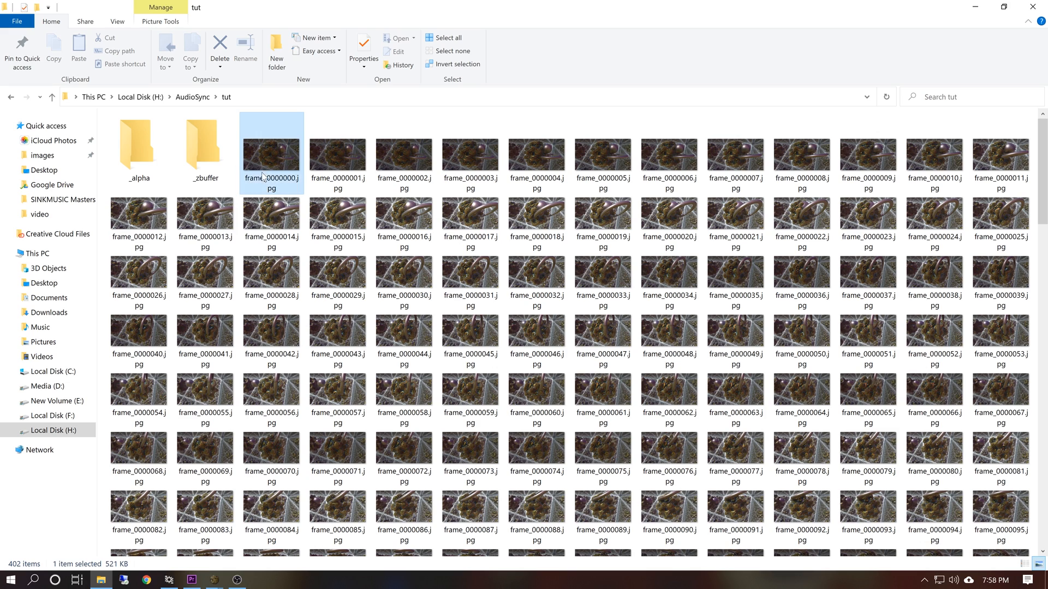
left_click_drag(263, 176, 169, 583)
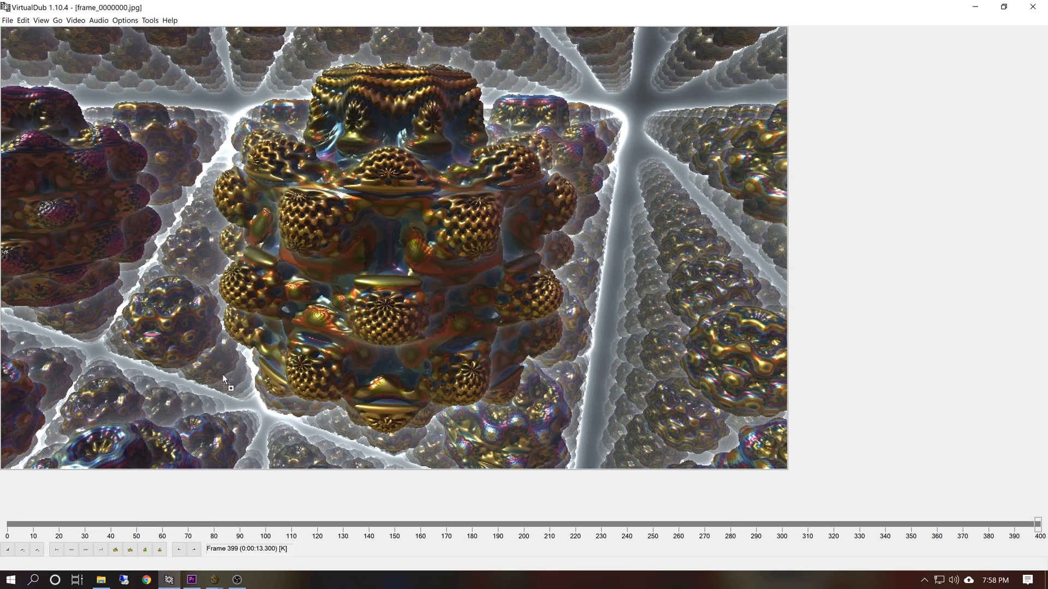
left_click_drag(222, 378, 220, 380)
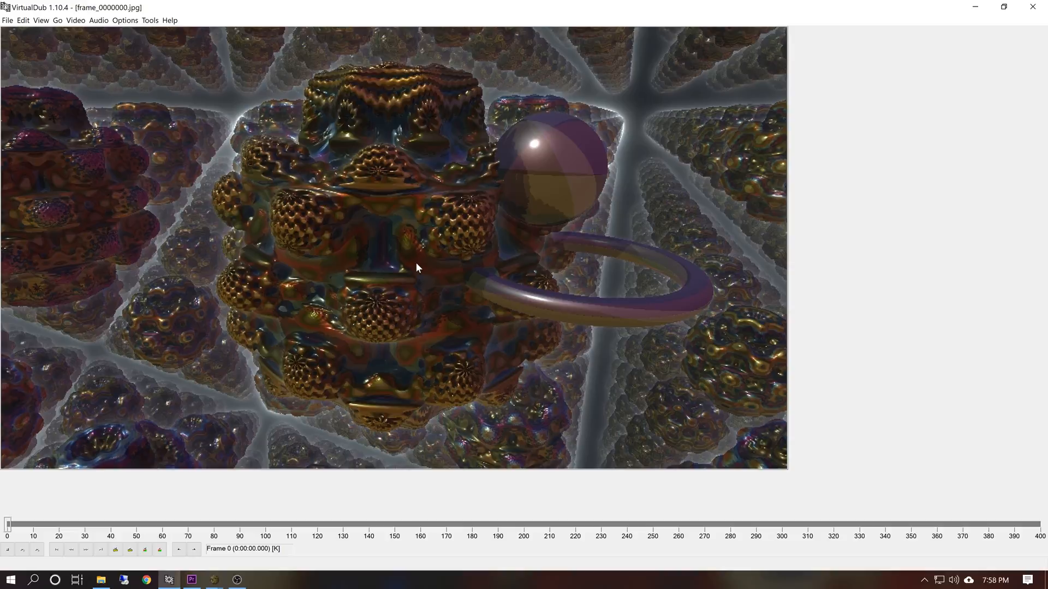
key("space")
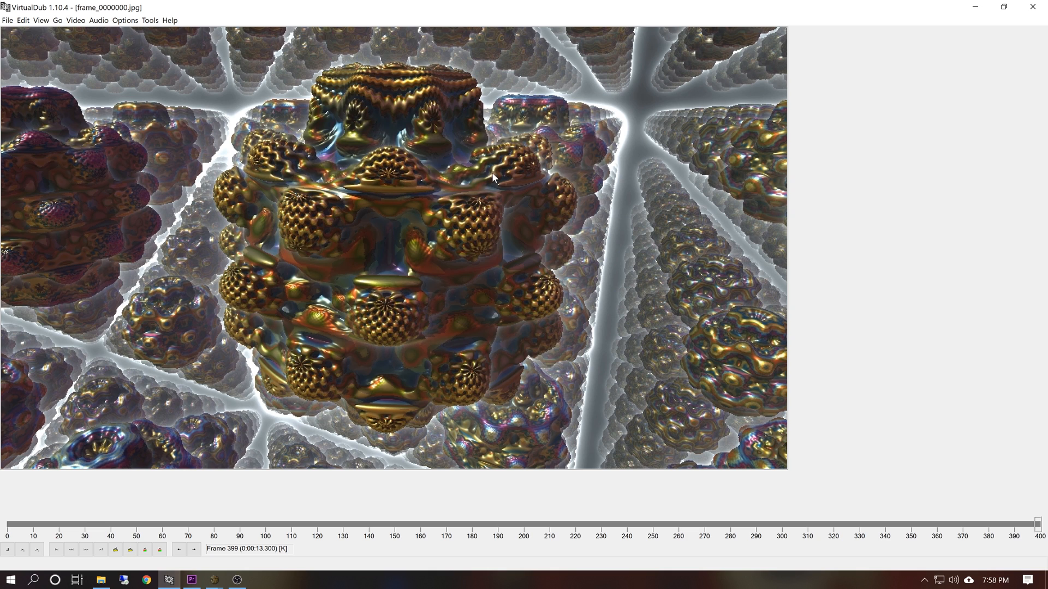
Switch back to Mandelbulber and delete all rendered images from the image folder.
left_click(984, 11)
mouse_move(210, 579)
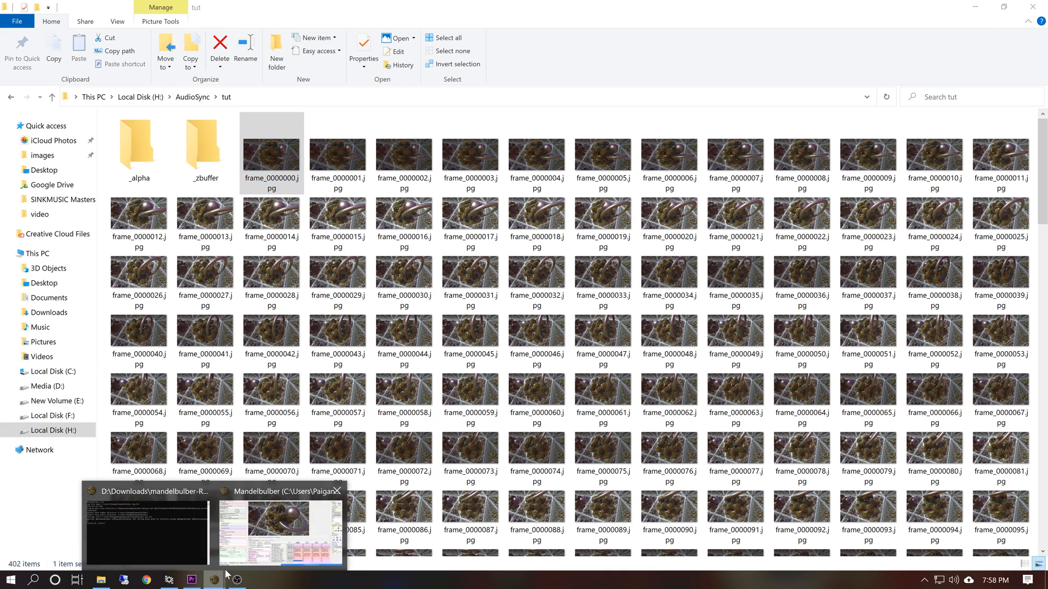
left_click(244, 555)
left_click(344, 413)
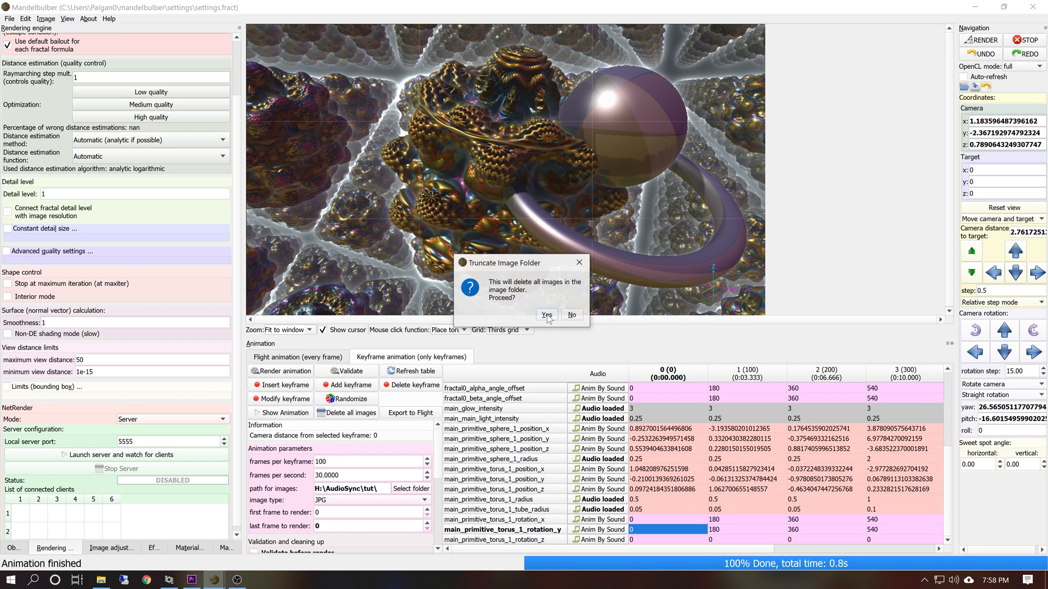
key("Return")
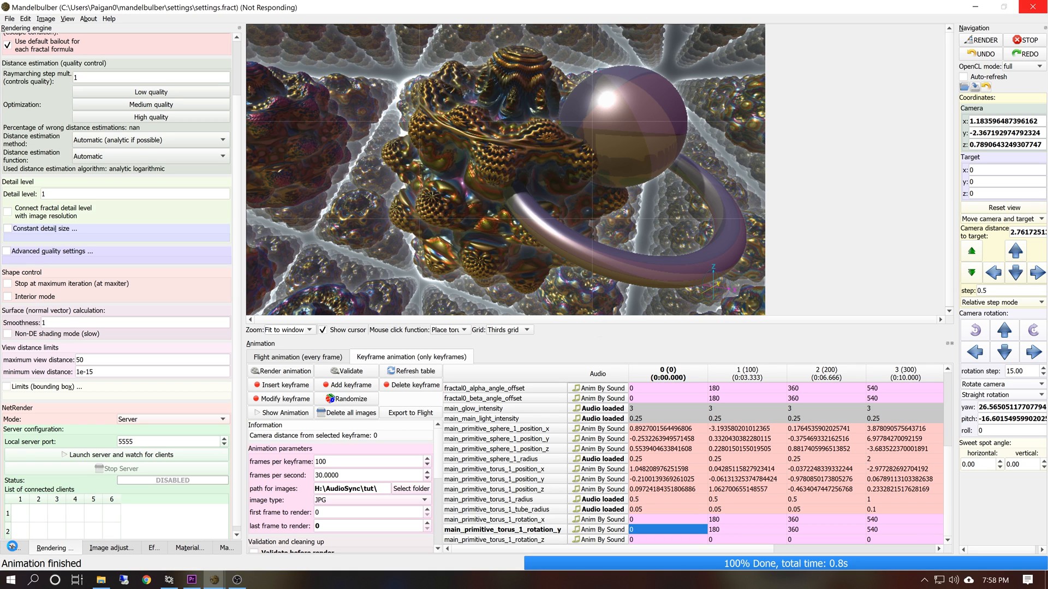
Add a new material, material 2, and set its reflectance to 1.
left_click(12, 547)
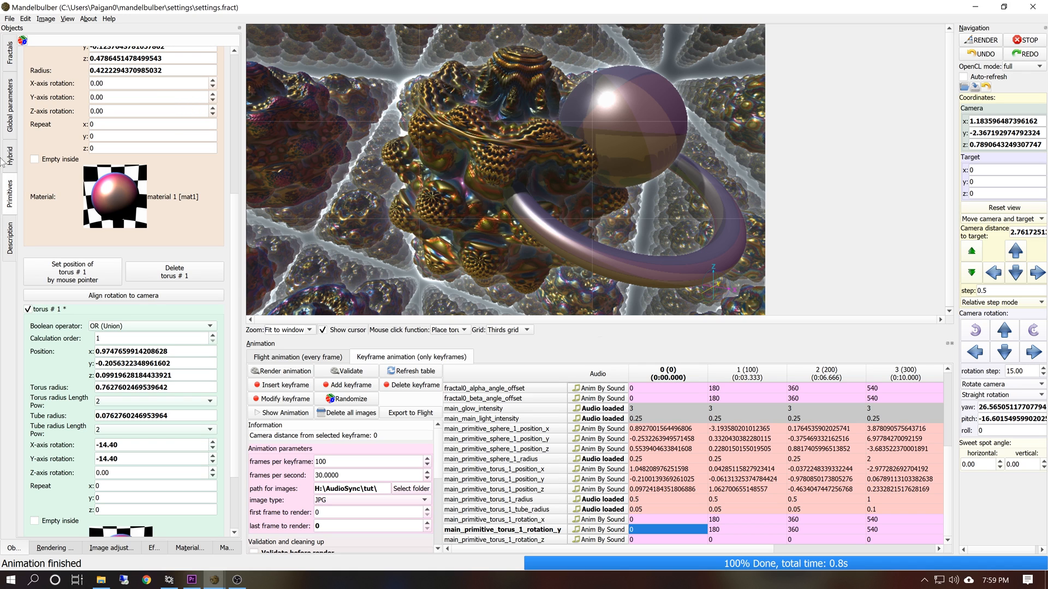
left_click(9, 52)
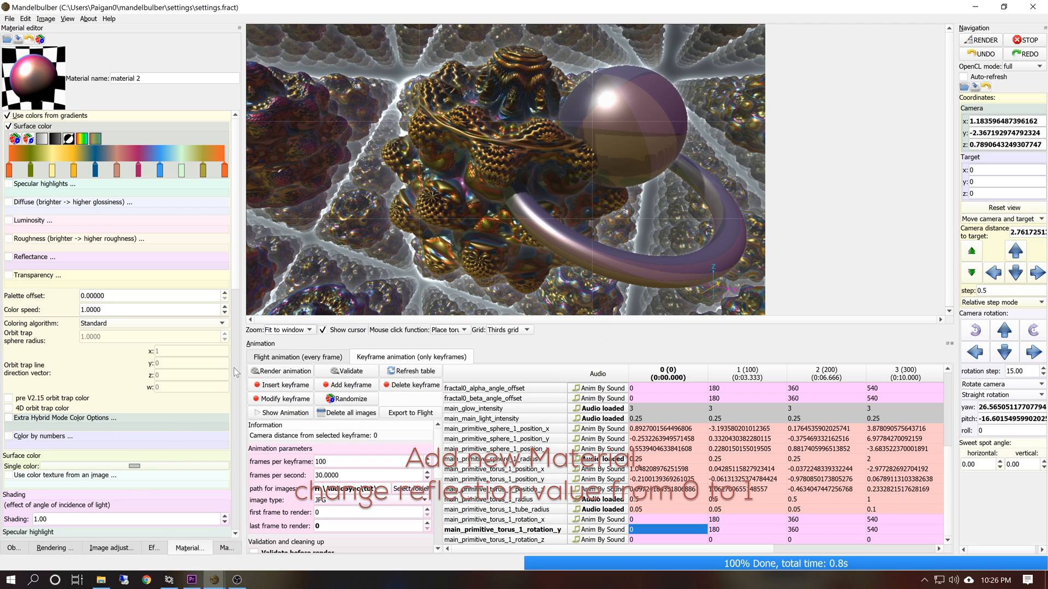
left_click_drag(237, 273, 241, 391)
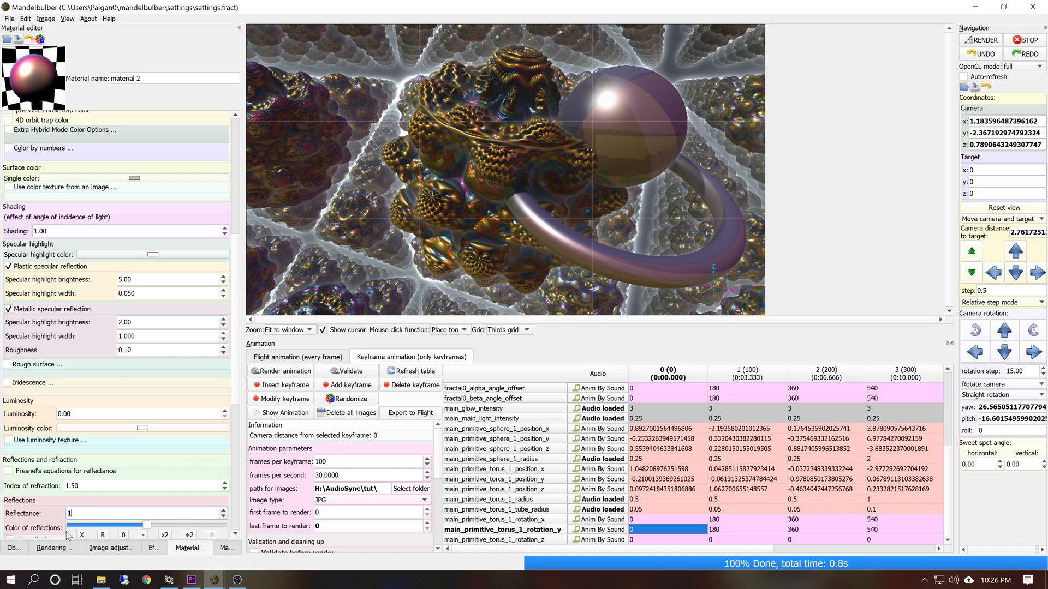
left_click(224, 549)
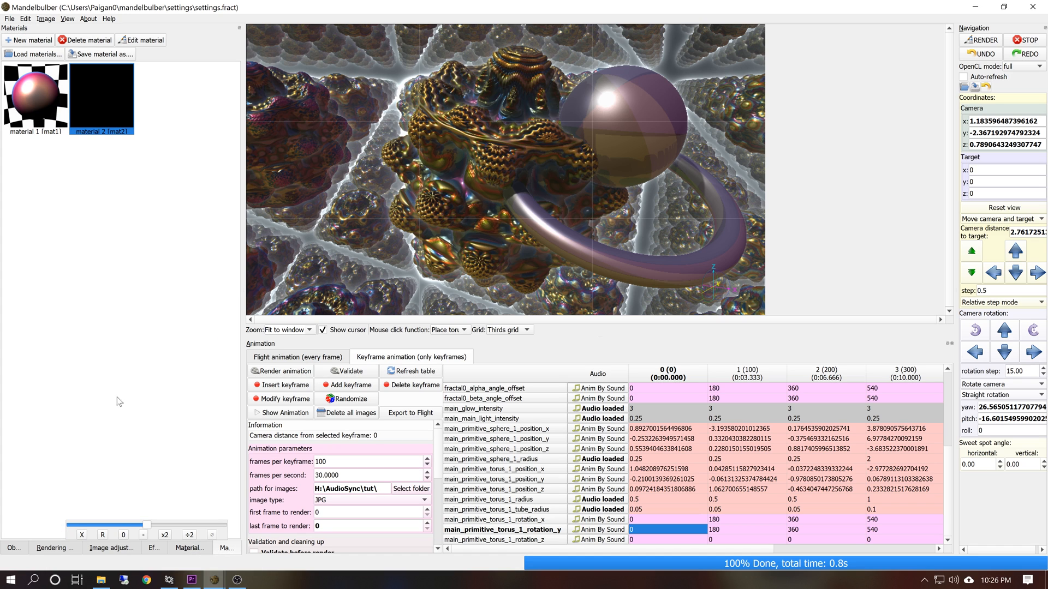
Assign material 2 to the sphere primitive in place of material 1.
left_click(12, 548)
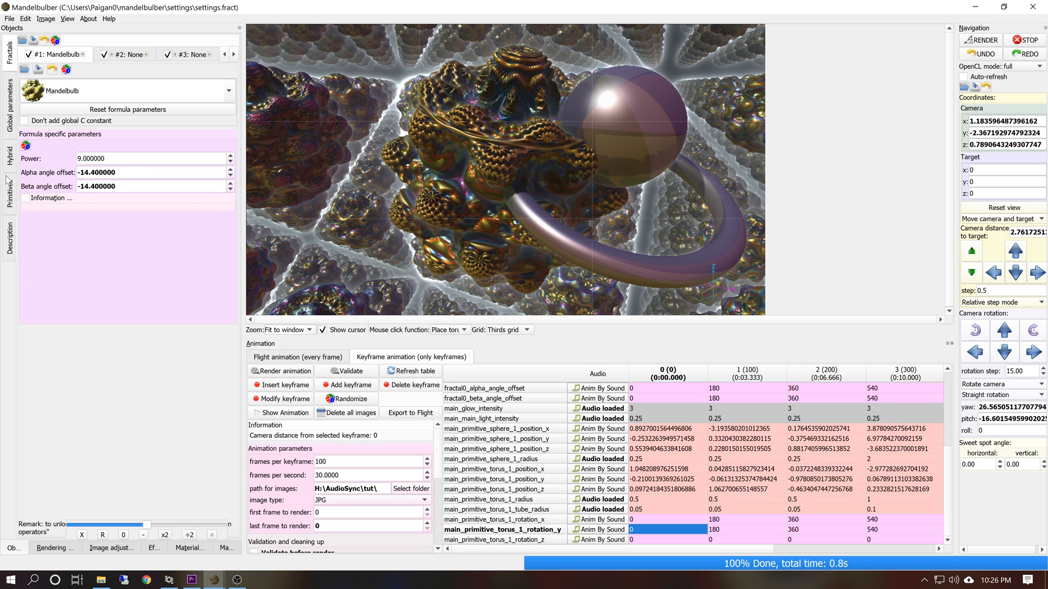
left_click(11, 196)
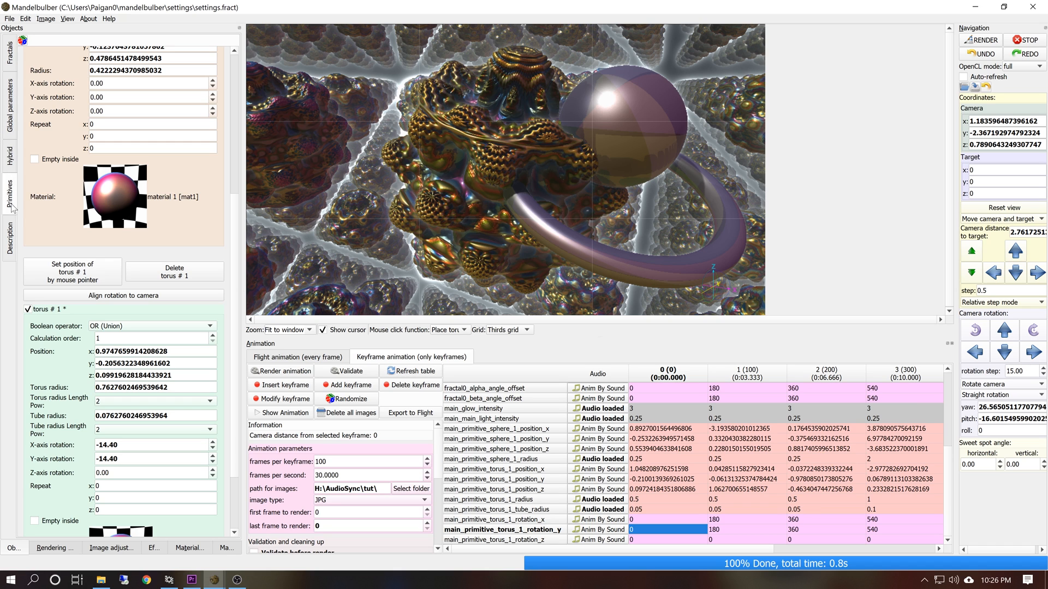
left_click(110, 206)
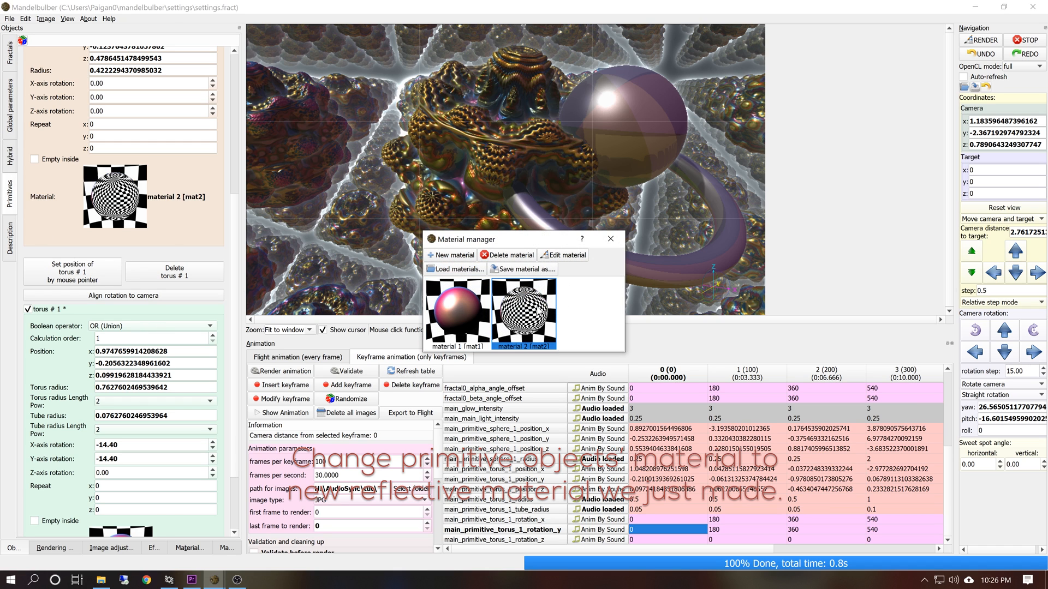
Assign material 2 to the torus primitive in place of material 1.
left_click(610, 244)
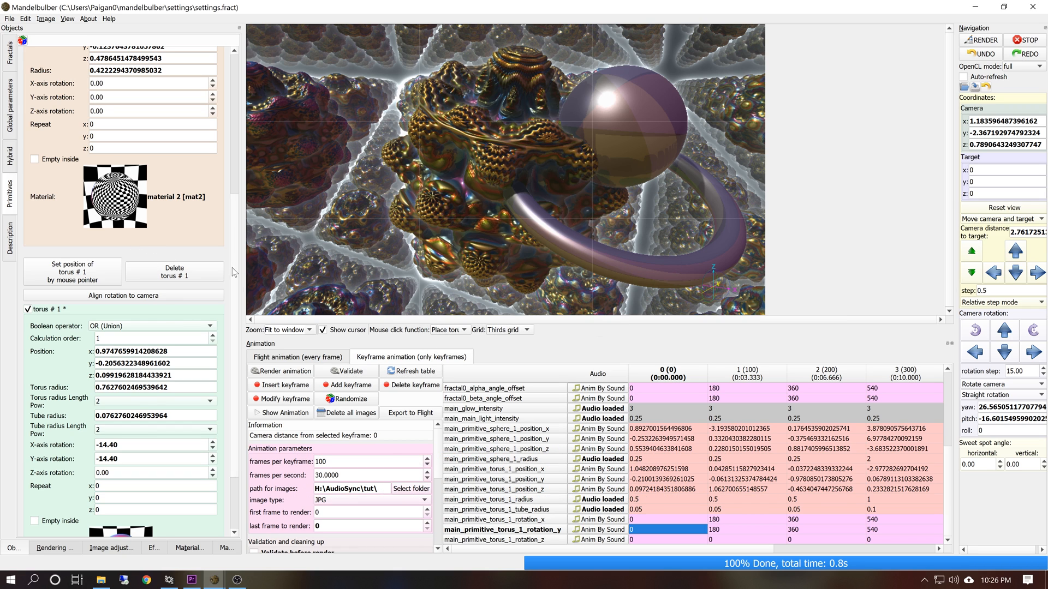
scroll(218, 342, "down", 3)
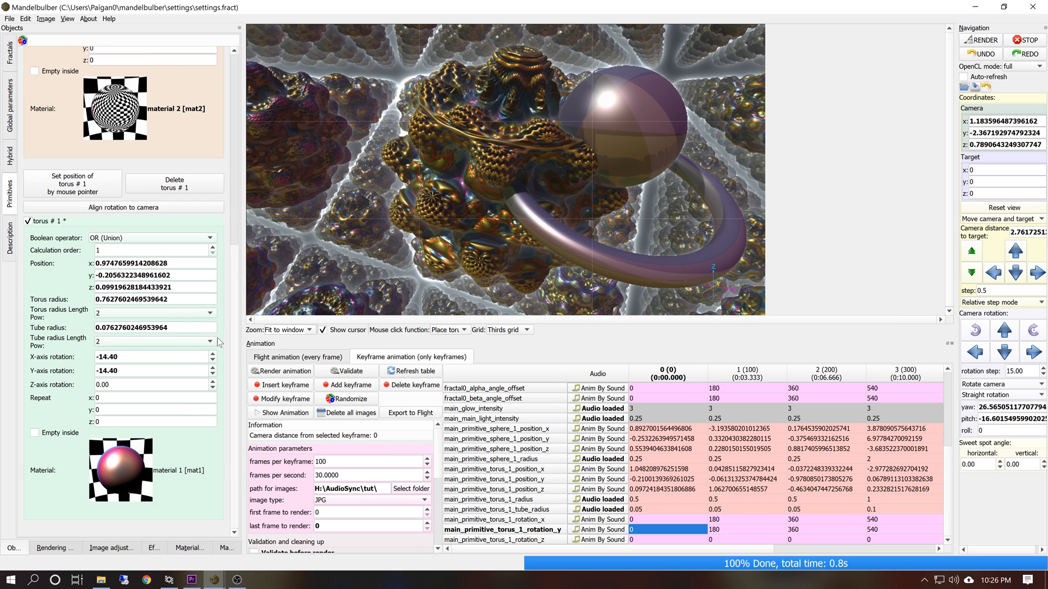
left_click(131, 447)
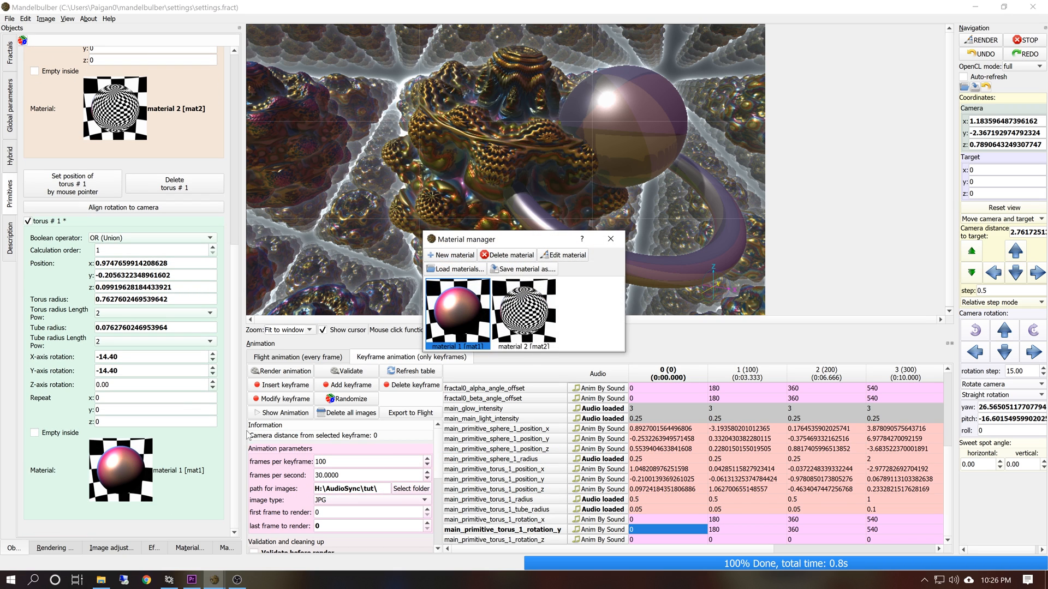
left_click(622, 243)
Render the image with the reflective primitives and play back the animation preview.
left_click(981, 40)
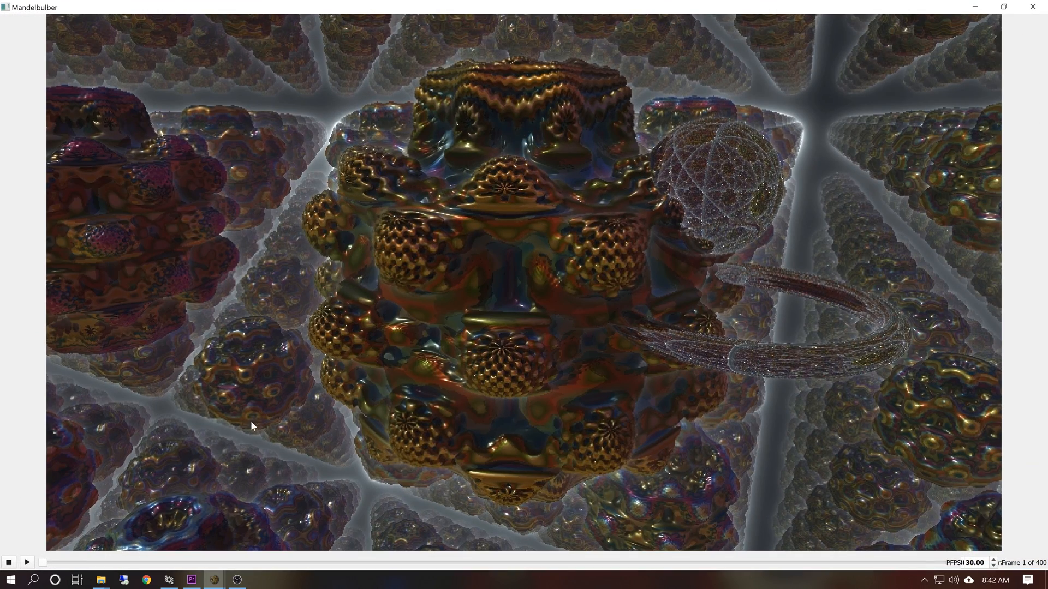
left_click(26, 562)
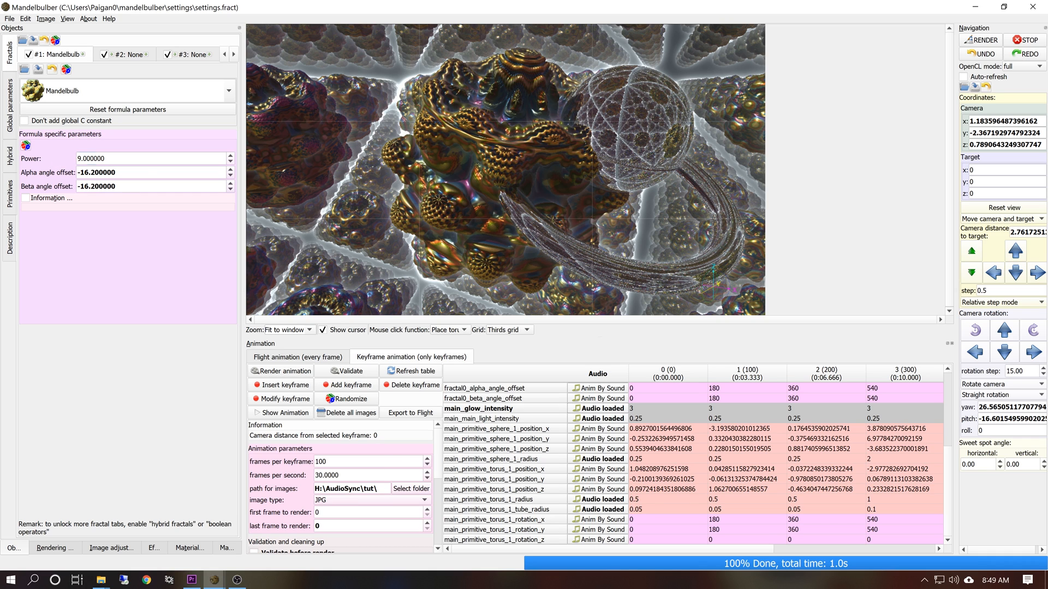
Add the Mandelbulb's Power parameter to the keyframe animation.
right_click(94, 158)
left_click(134, 256)
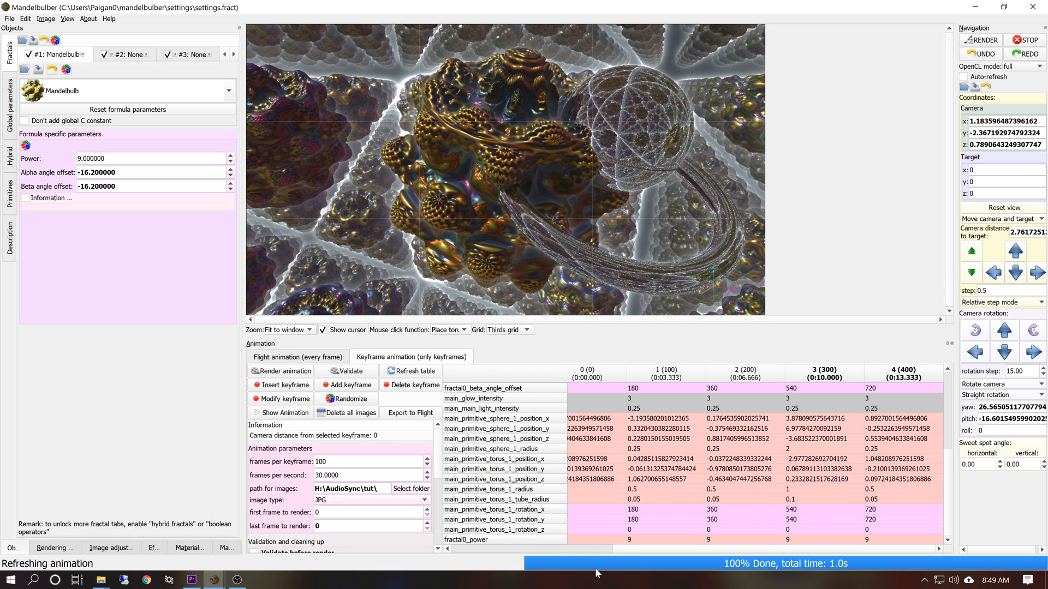
left_click_drag(628, 551, 381, 553)
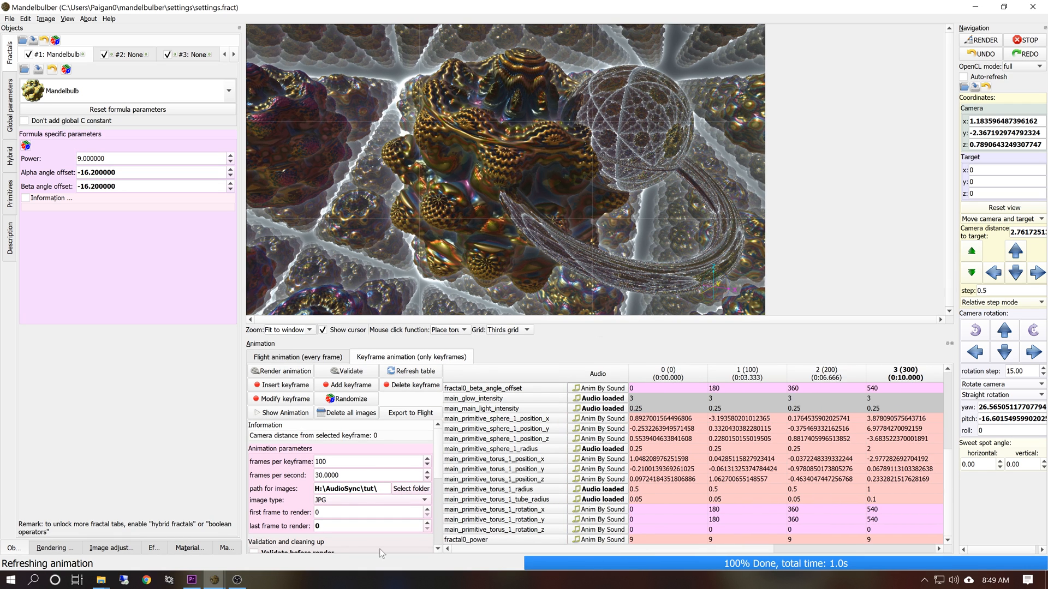
Load 1984 12-17-13.wav as the audio for the fractal0_power parameter and enable animation by sound.
left_click(602, 542)
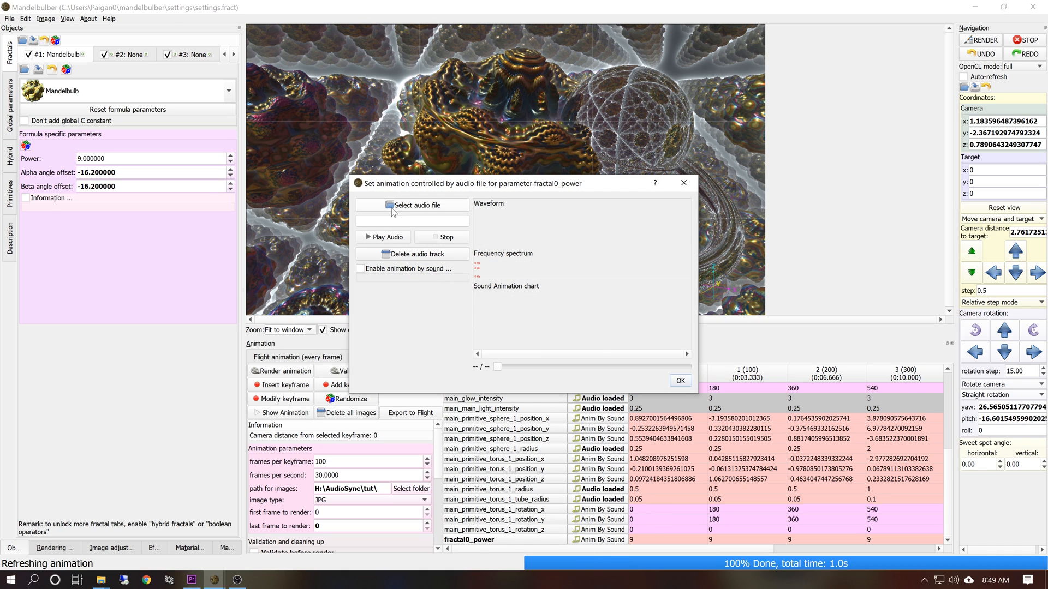
left_click(401, 206)
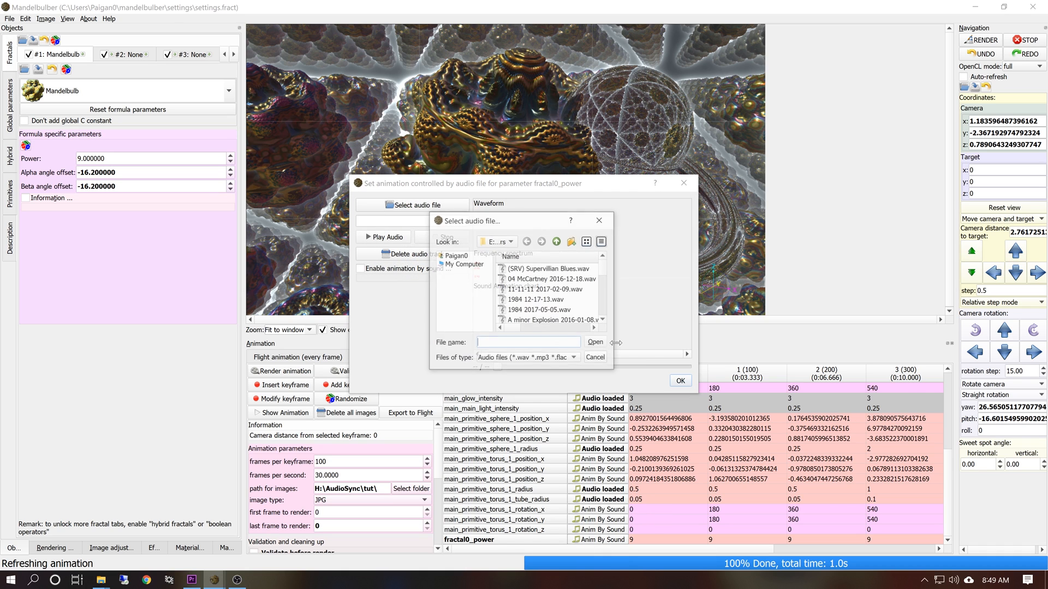
double_click(537, 300)
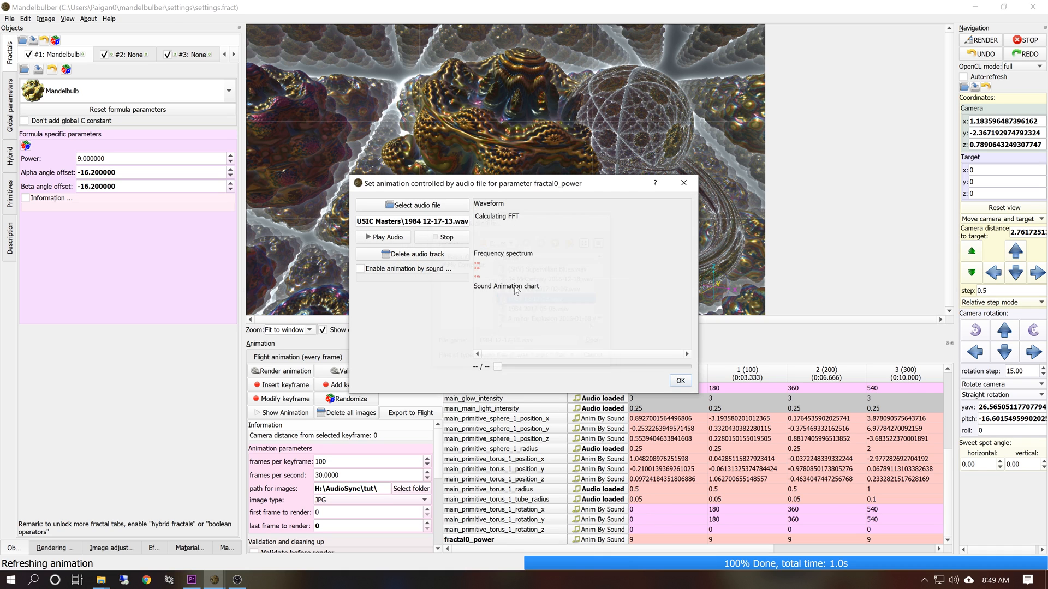
left_click(361, 269)
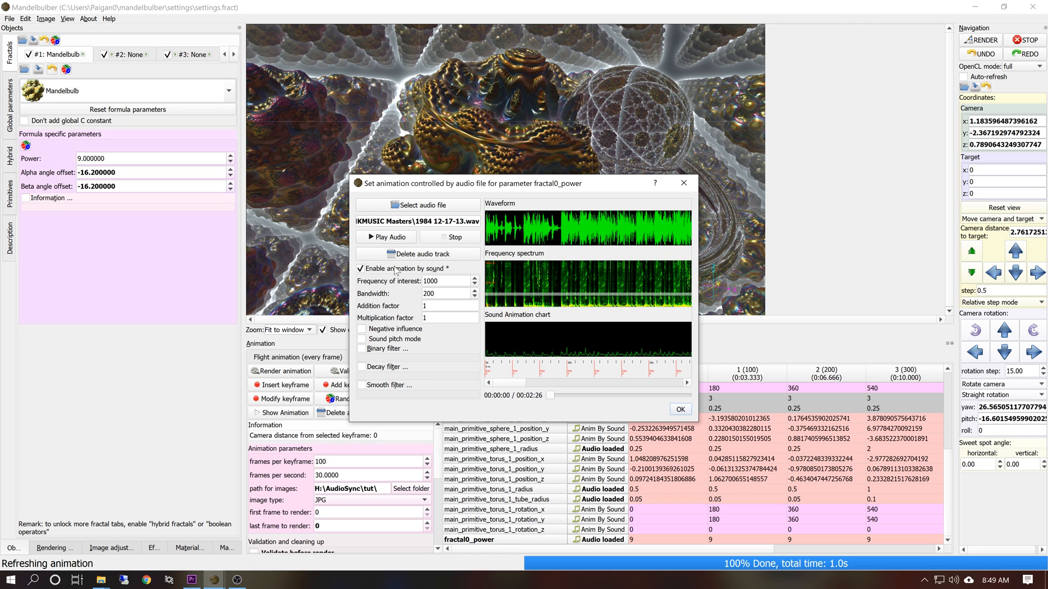
Turn on sound pitch mode for fractal0_power and enable the decay and smooth filters, each with strength 2.50.
left_click(389, 340)
left_click(384, 369)
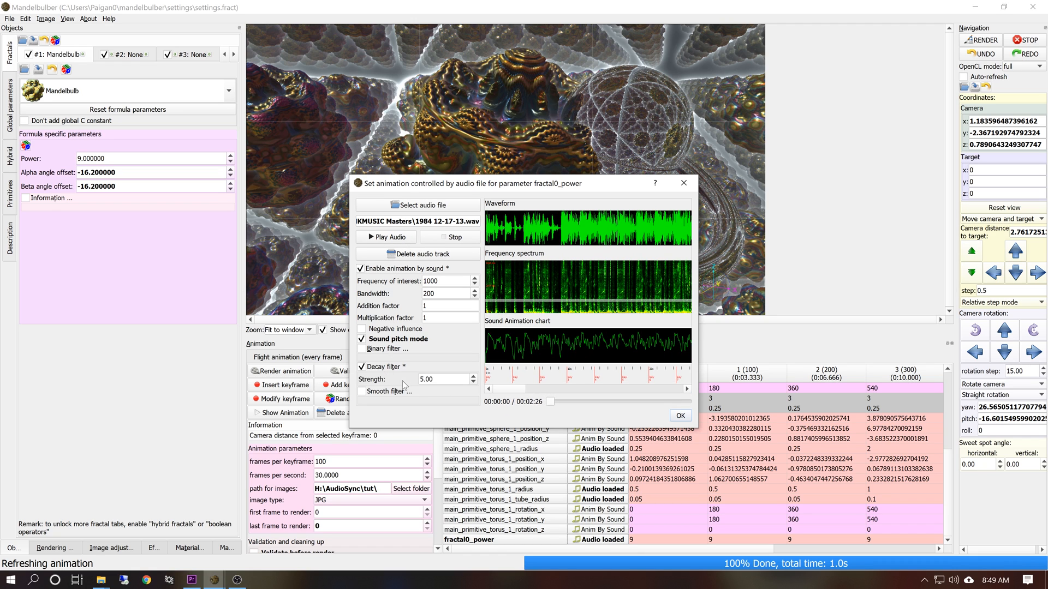
left_click(465, 400)
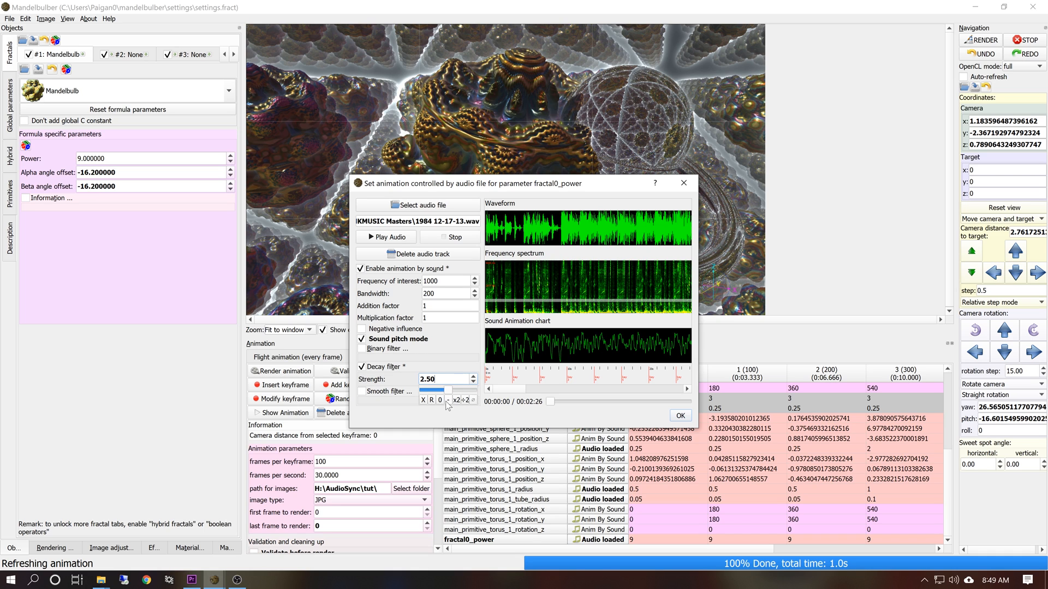
left_click(398, 392)
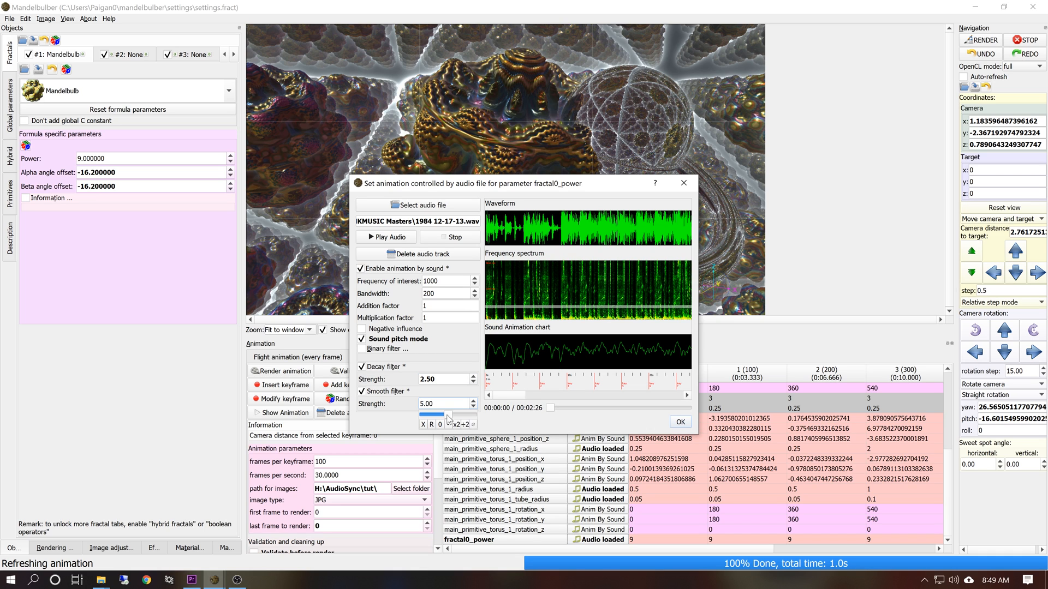
left_click(468, 425)
Set the decay filter and smooth filter strengths for fractal0_power to 5.00.
left_click(435, 379)
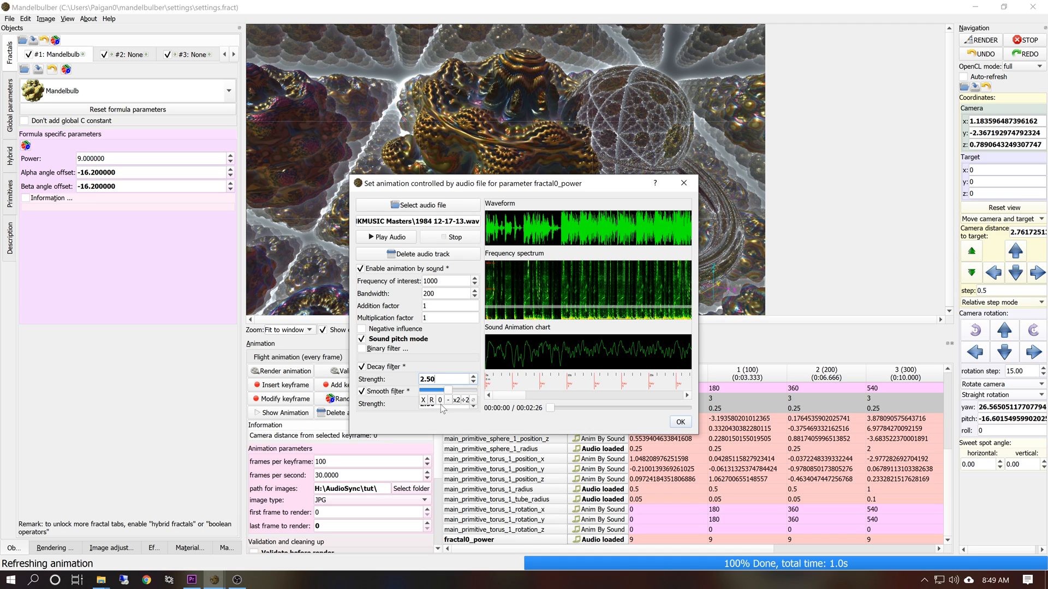
left_click(458, 400)
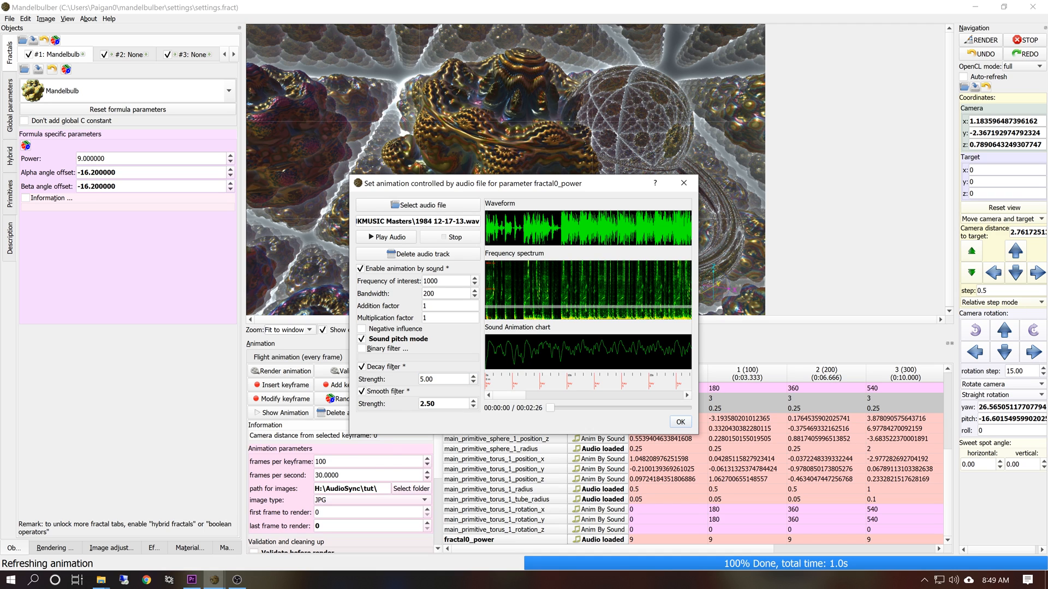
left_click(440, 403)
left_click(457, 424)
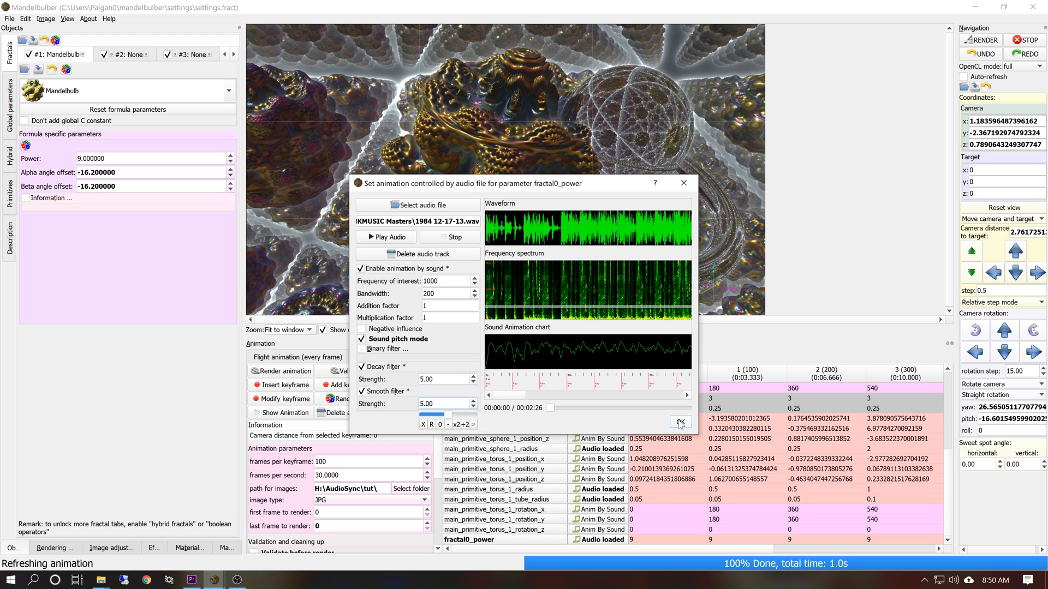
Set the addition factor to 0 and the multiplication factor to 0.5 for fractal0_power, and accept the audio settings.
left_click_drag(437, 305, 377, 301)
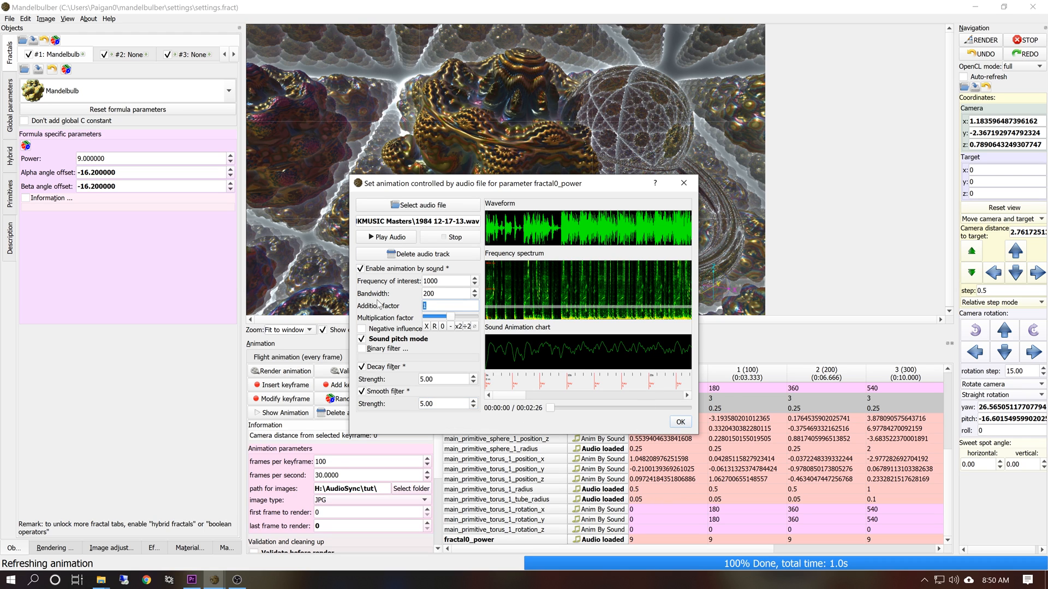
type("0")
left_click(398, 319)
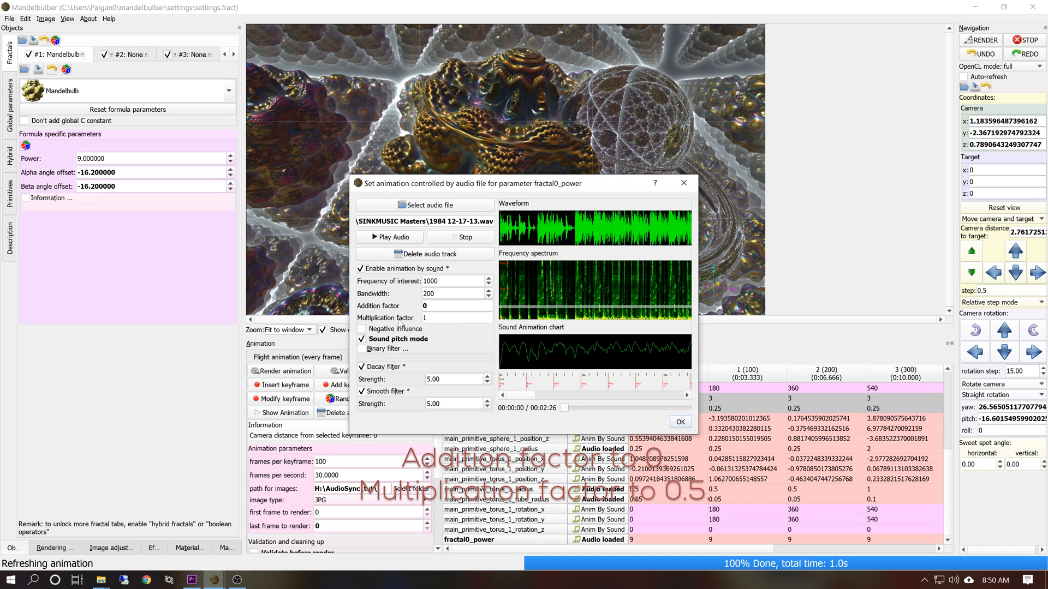
left_click(427, 317)
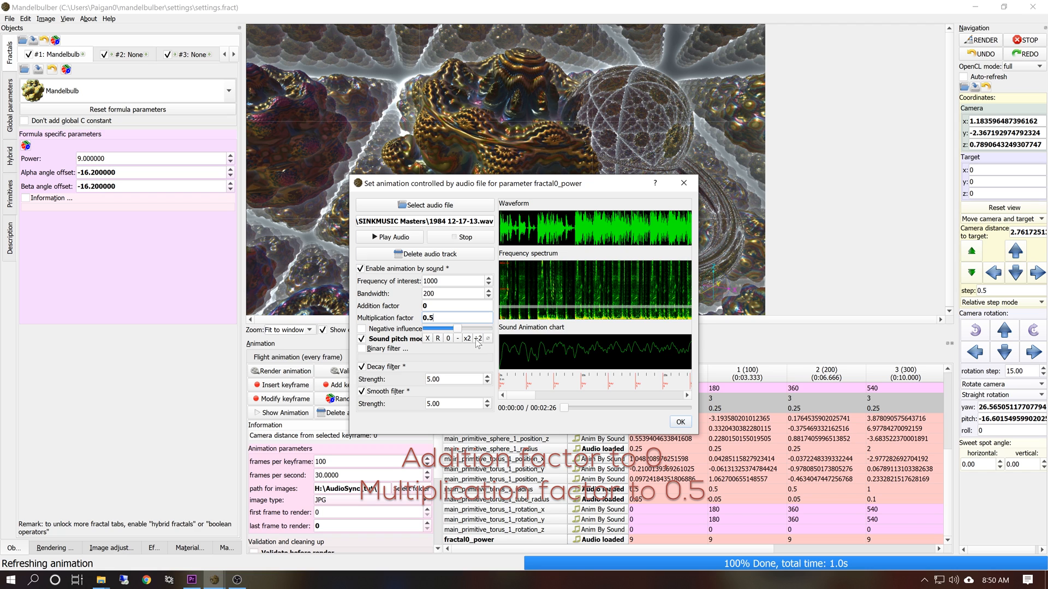
left_click(682, 423)
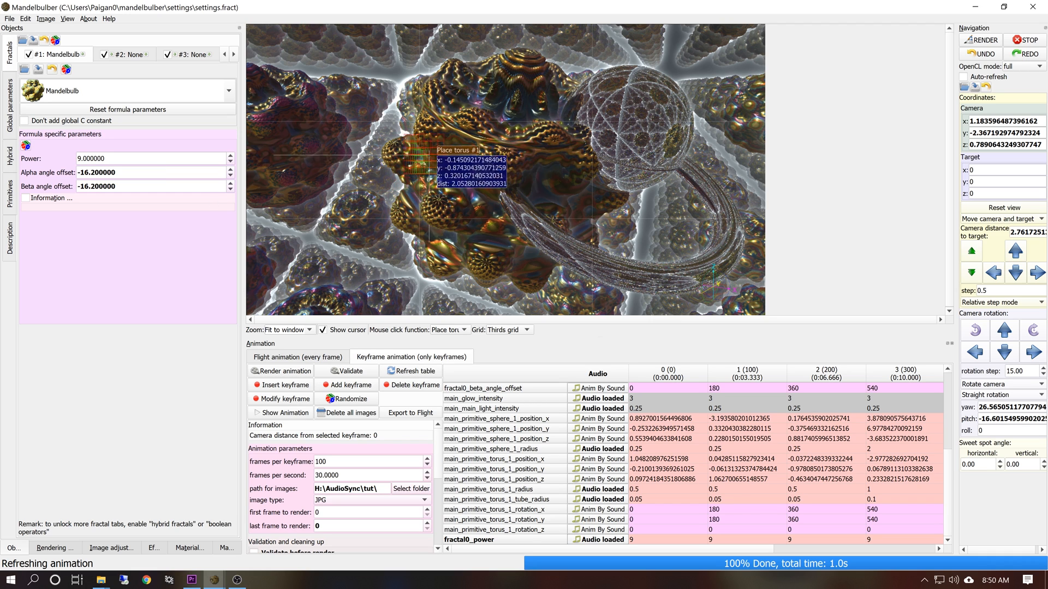
Render the keyframe animation with the audio-driven fractal power.
left_click(284, 371)
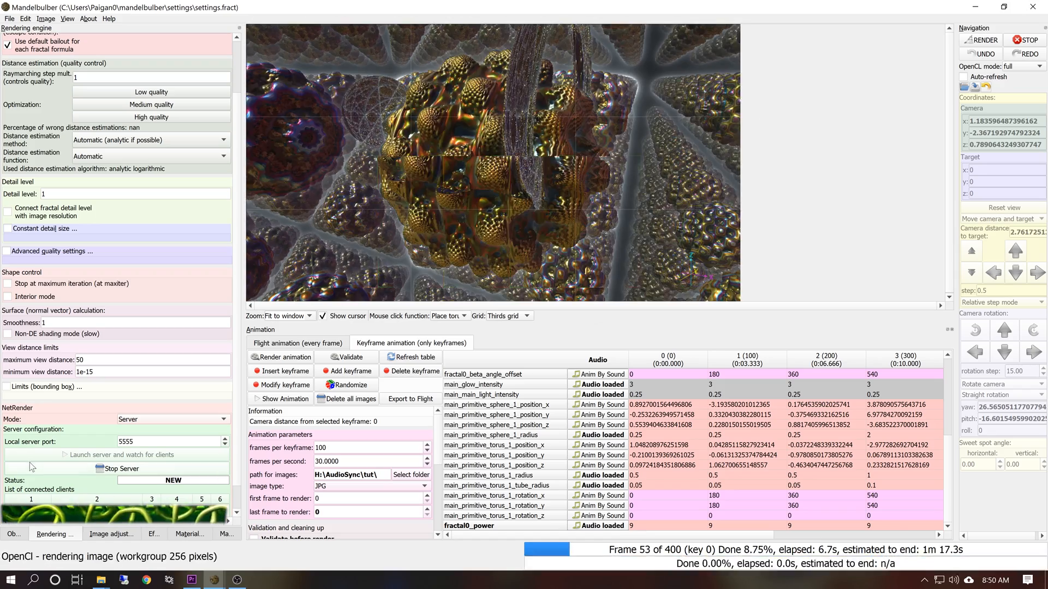
left_click(12, 534)
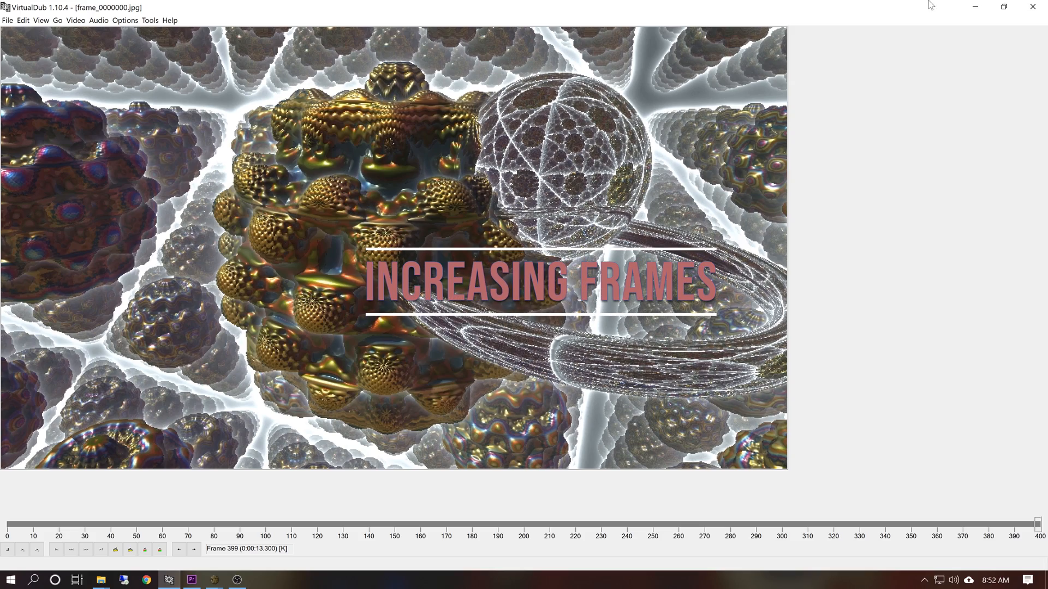
Switch back to Mandelbulber and set the frames per keyframe to 400.
left_click(976, 6)
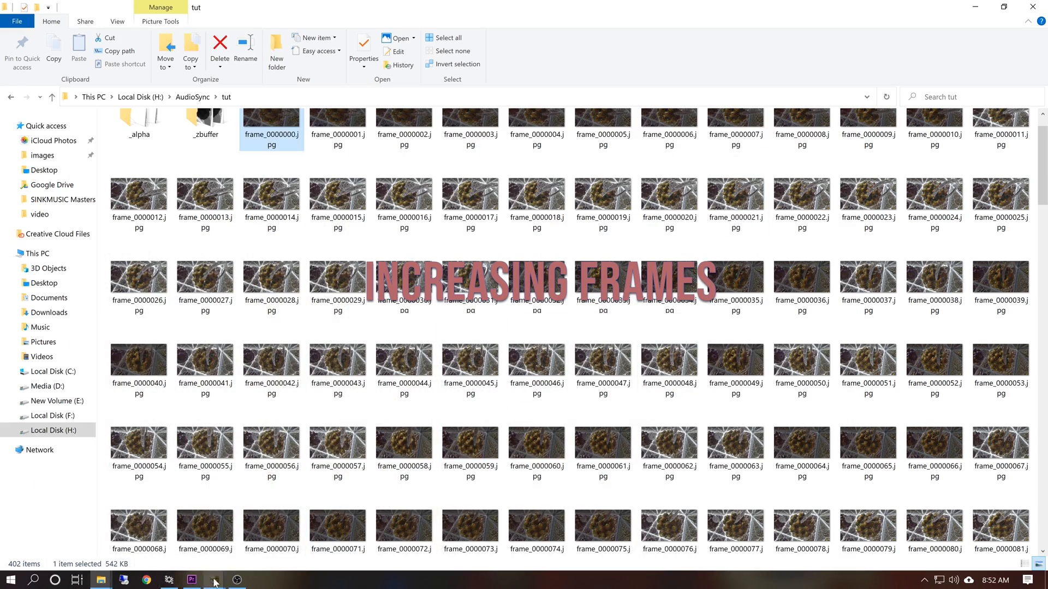
mouse_move(214, 580)
left_click(228, 546)
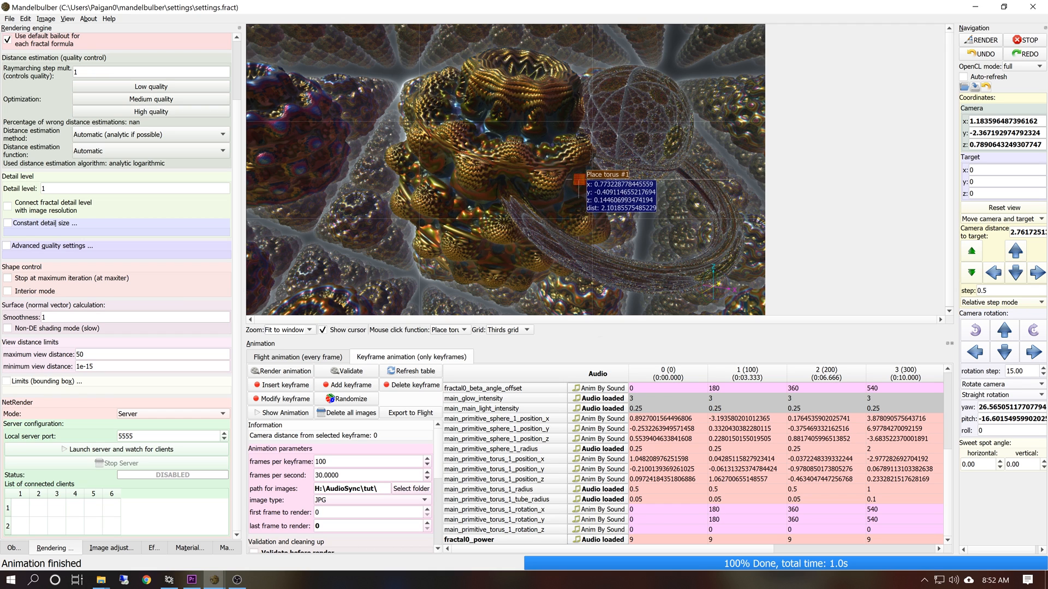
left_click(325, 461)
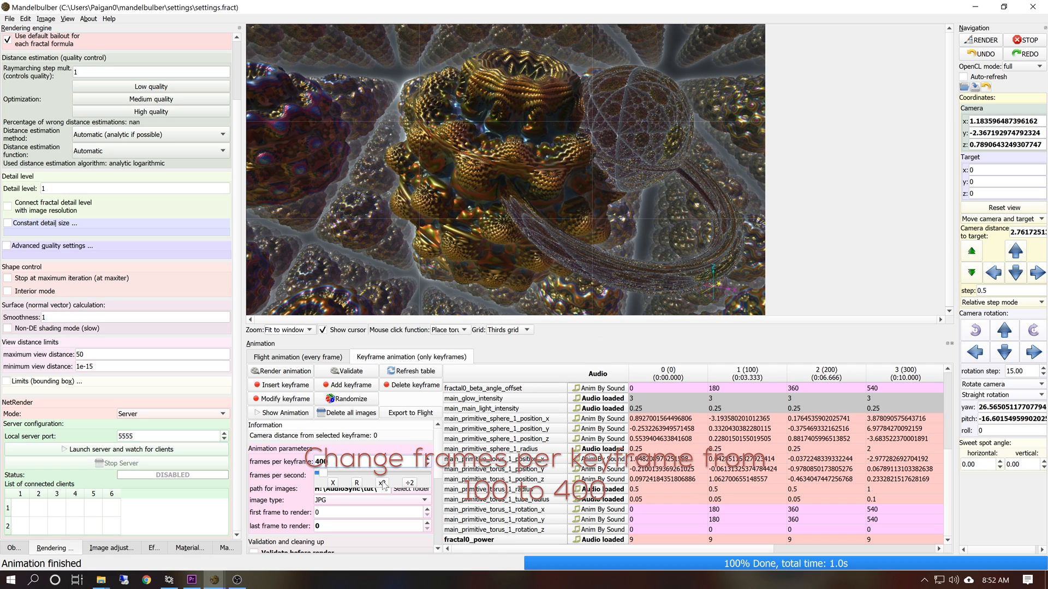
left_click(265, 450)
Launch the NetRender server and play back the lengthened animation.
left_click(85, 450)
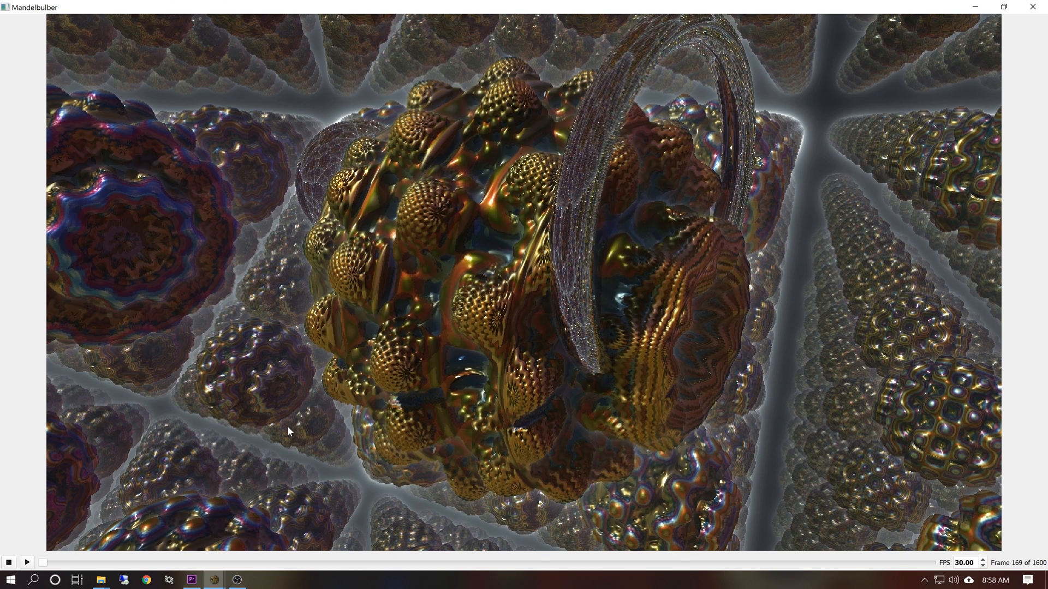
left_click(26, 562)
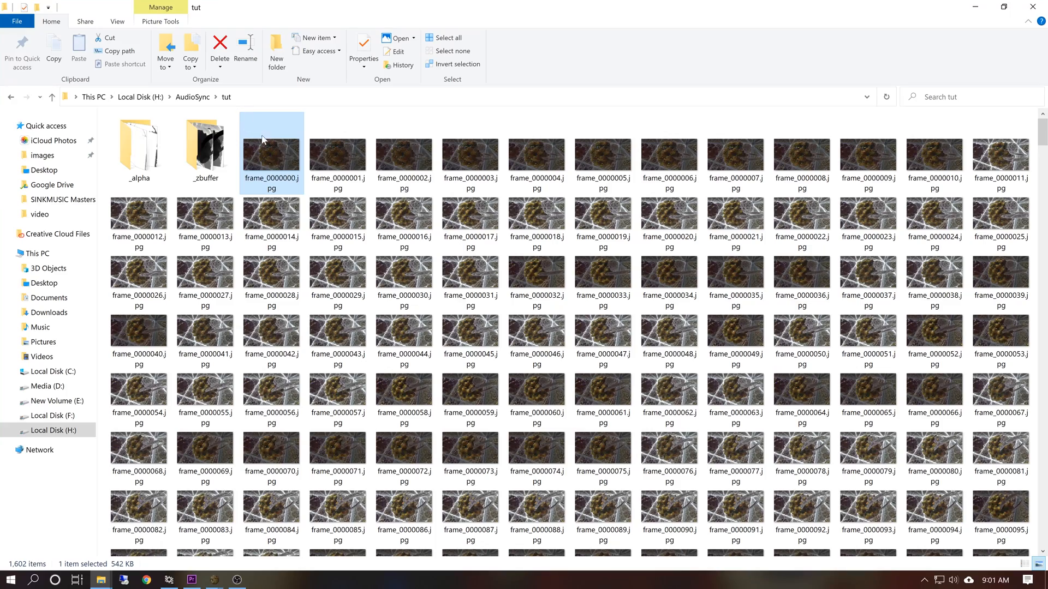
Load the rendered sequence starting at frame_0000000.jpg into VirtualDub and use 1984 12-17-13.wav as its audio.
left_click_drag(262, 140, 196, 382)
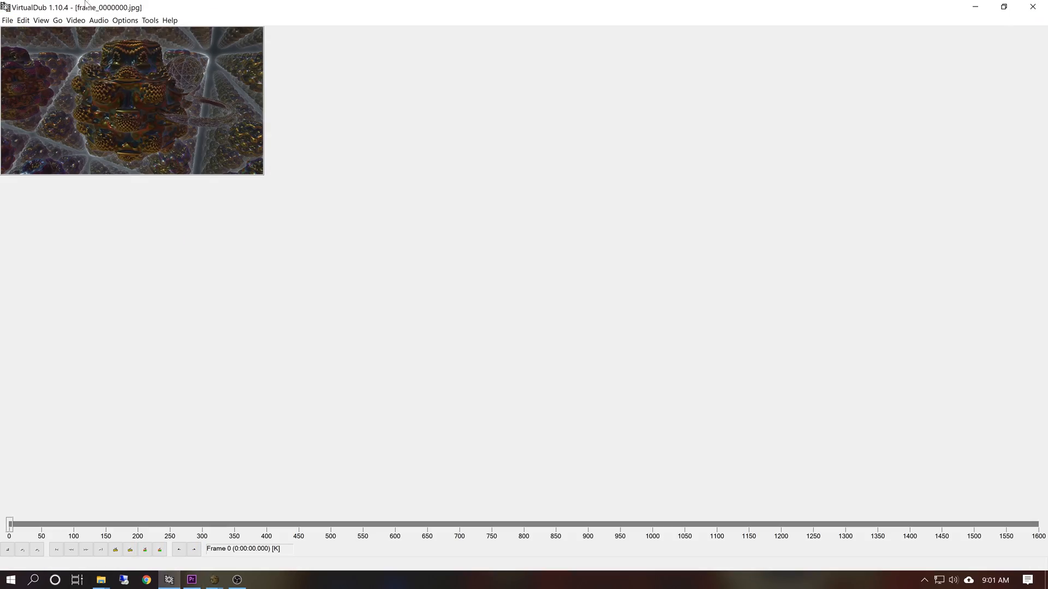
left_click(102, 21)
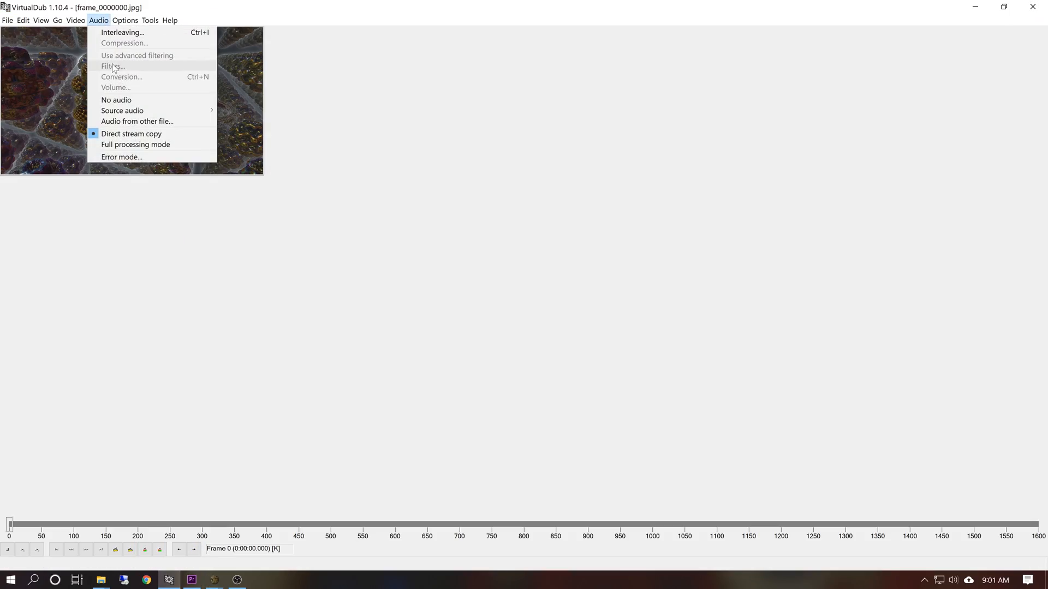
left_click(131, 121)
double_click(172, 92)
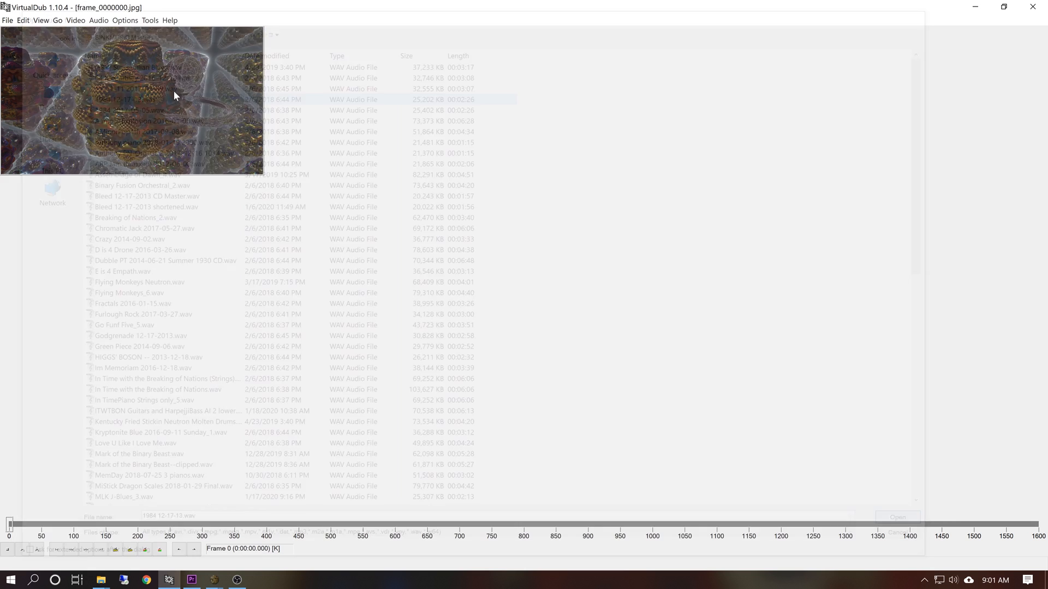
Enlarge the video preview to 300% and play part of the sequence with its audio.
right_click(191, 99)
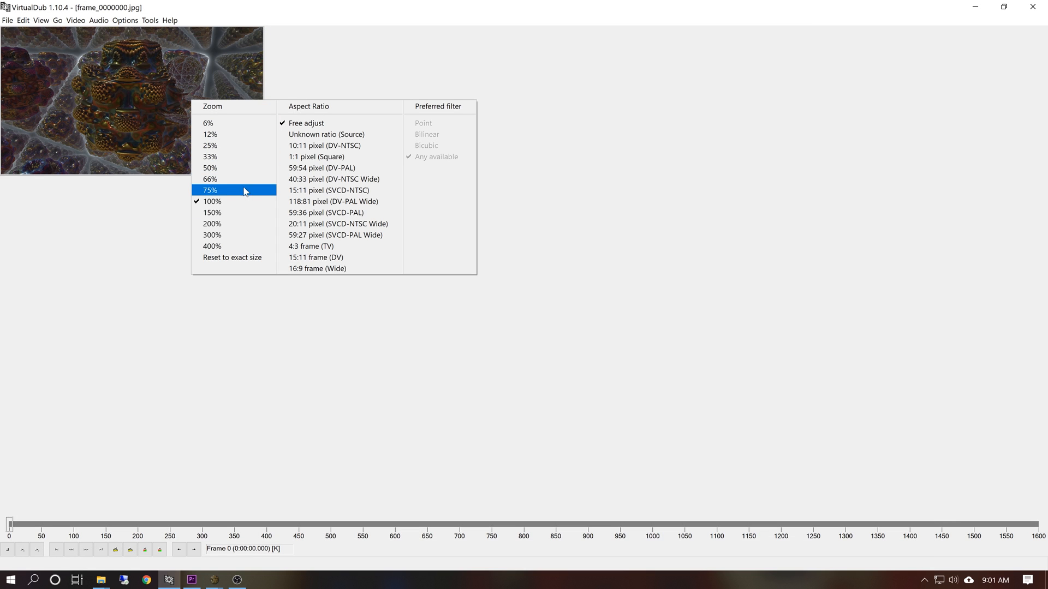
left_click(225, 230)
right_click(206, 182)
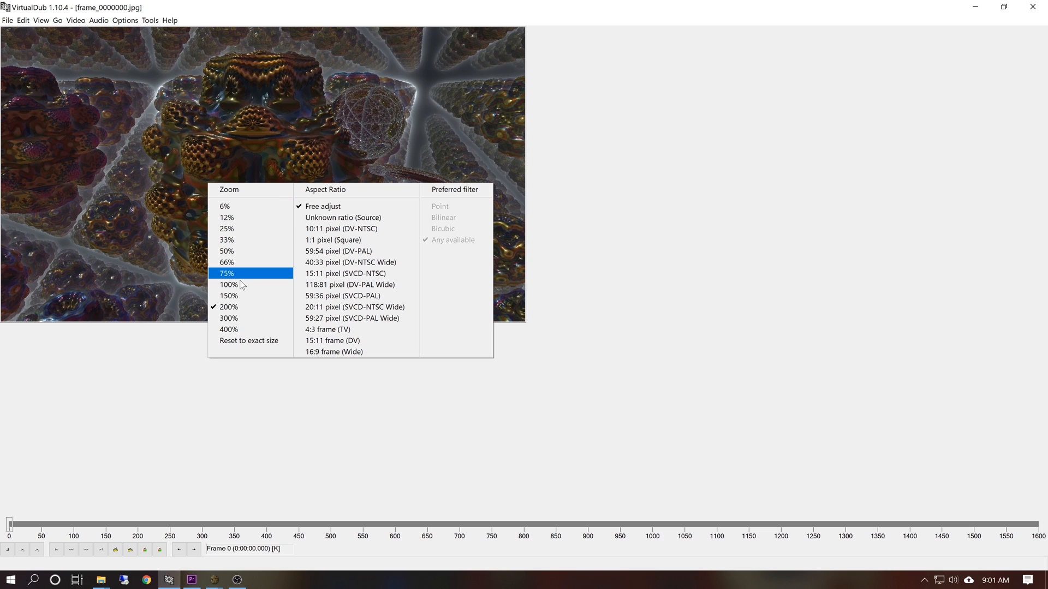
left_click(240, 317)
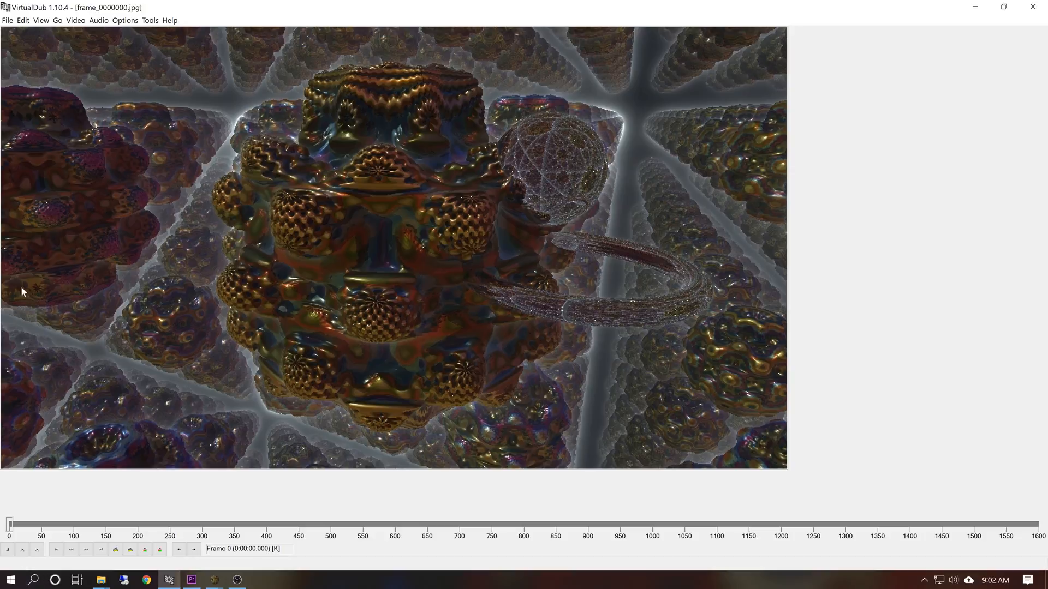
key("space")
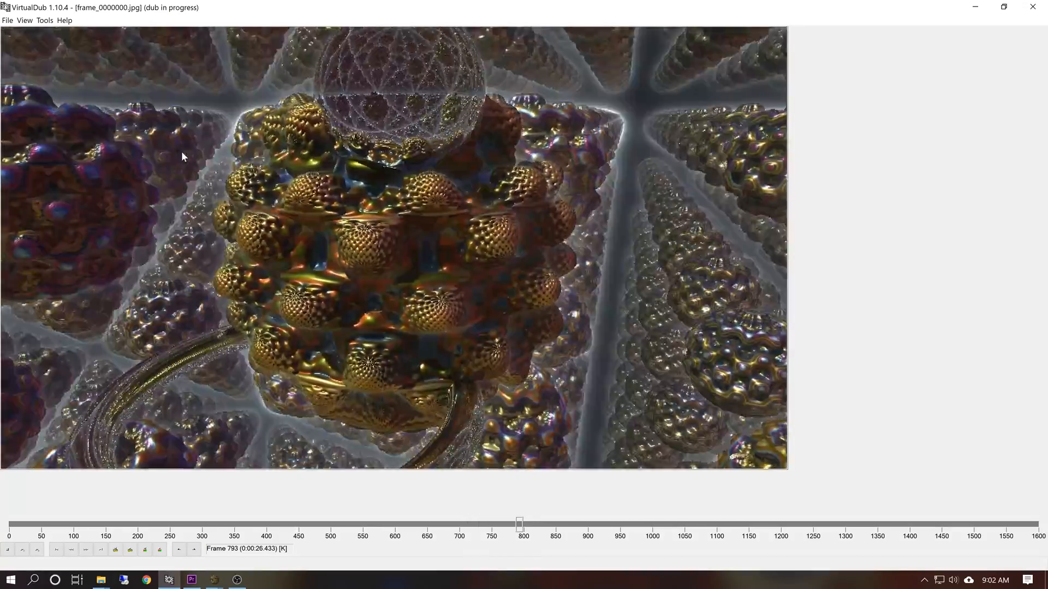
key("space")
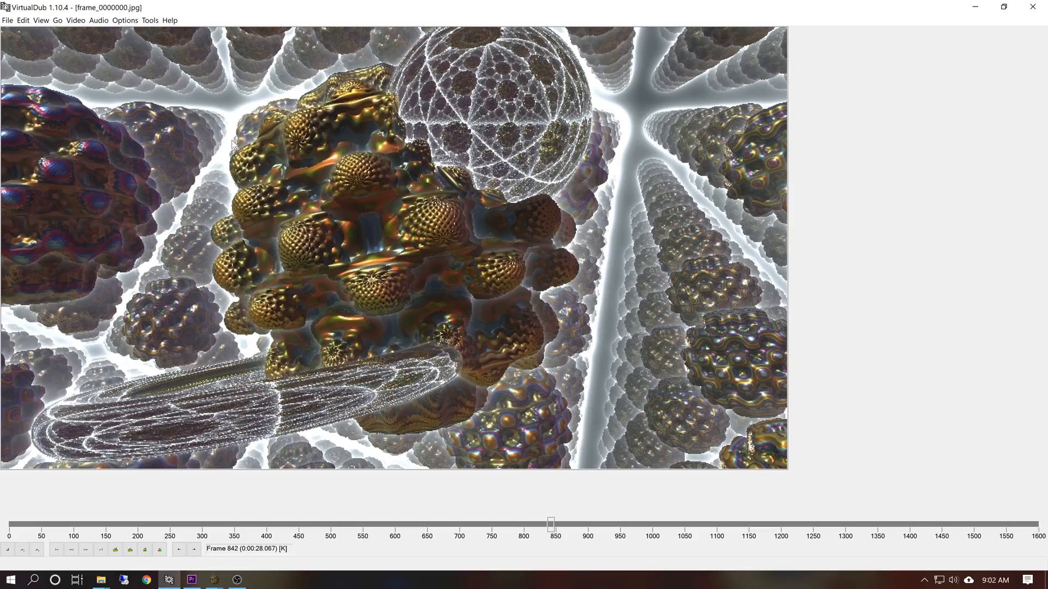